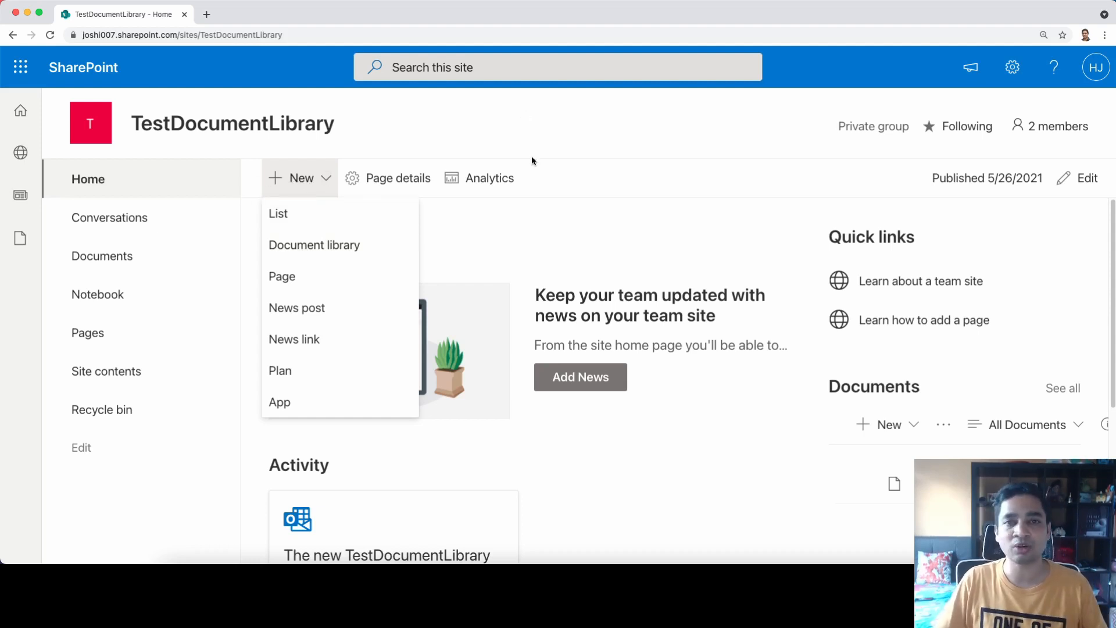
Dismiss the New menu and open Site contents from the settings gear
left_click(824, 177)
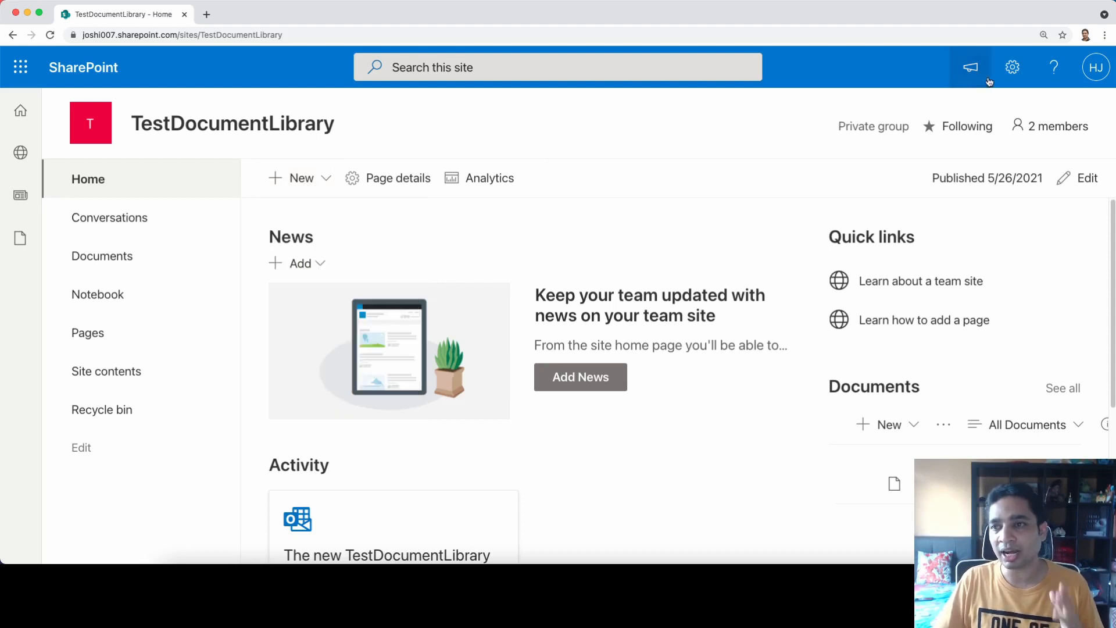
left_click(1018, 76)
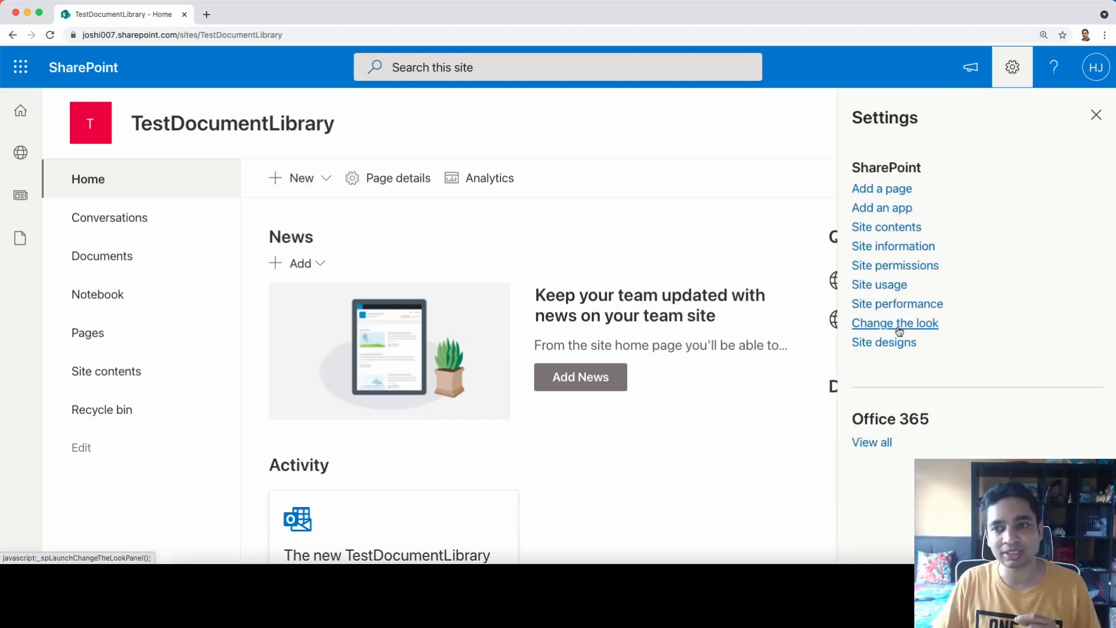
left_click(894, 227)
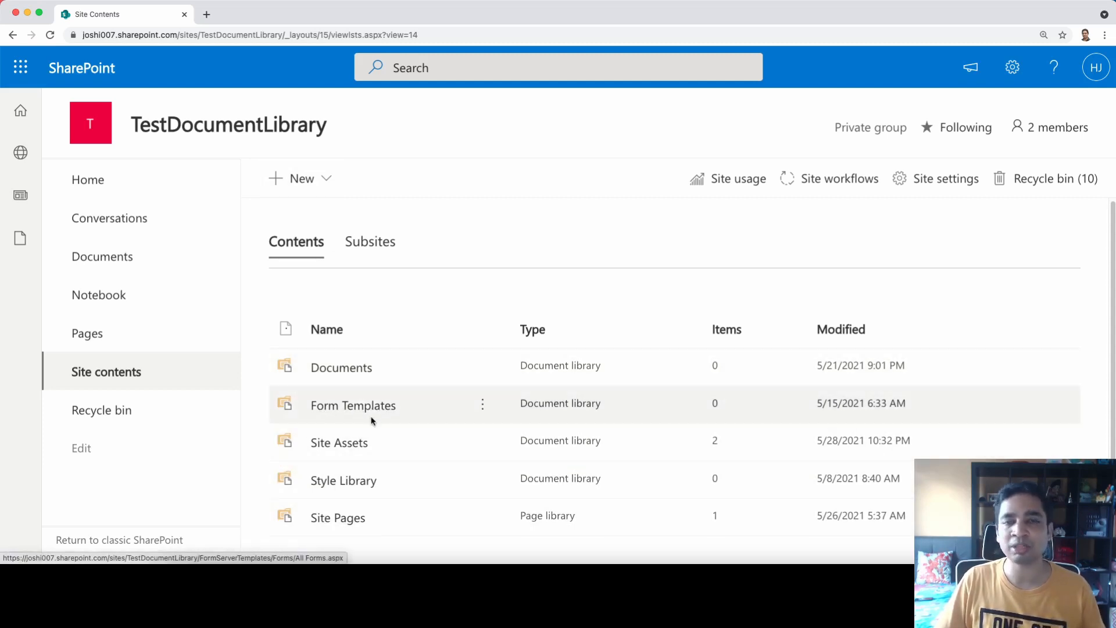
Create a new document library named 'Expense'
left_click(326, 179)
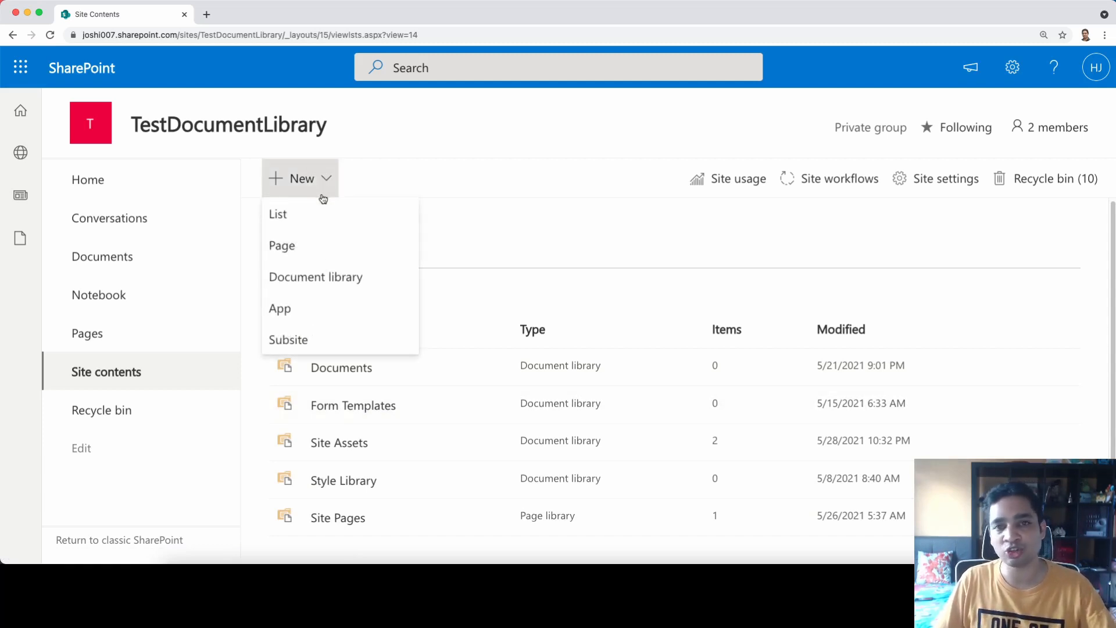
left_click(327, 285)
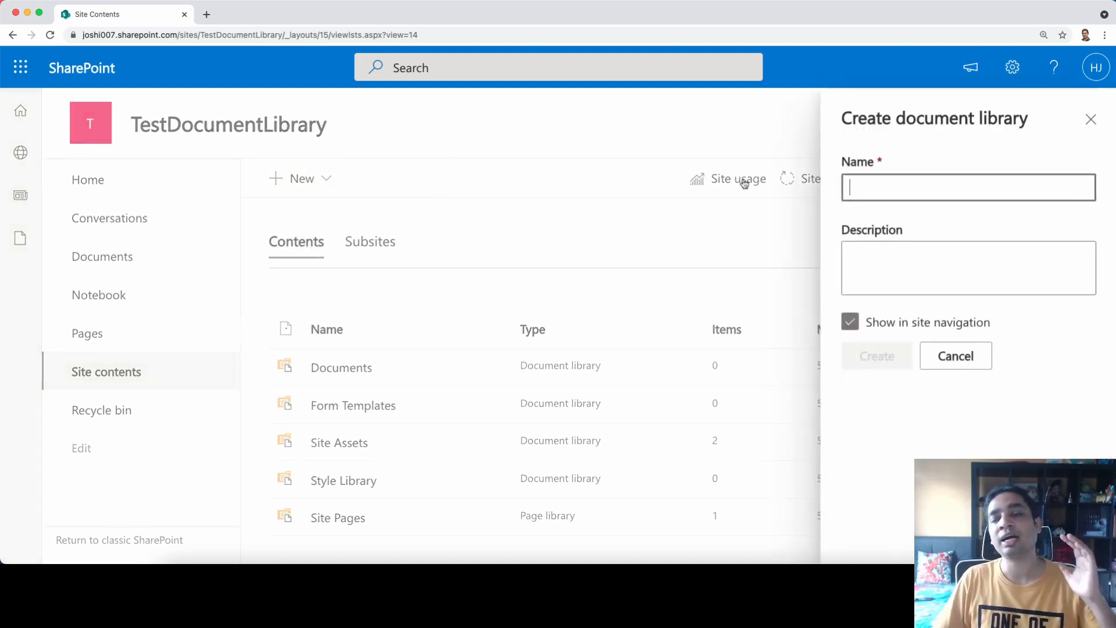
left_click(917, 195)
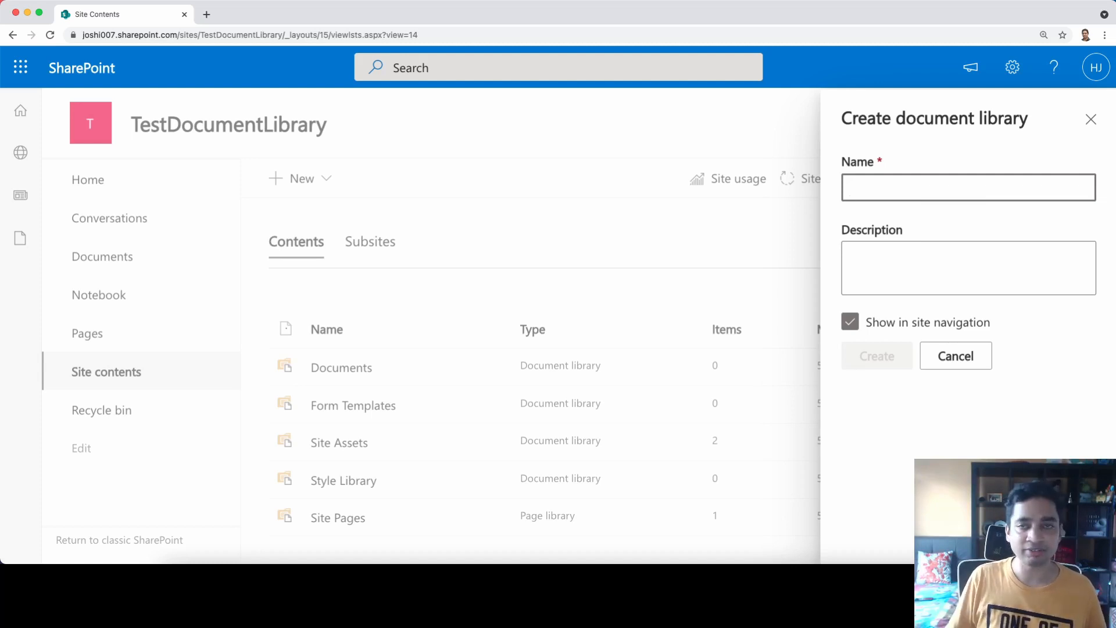
type("Expense")
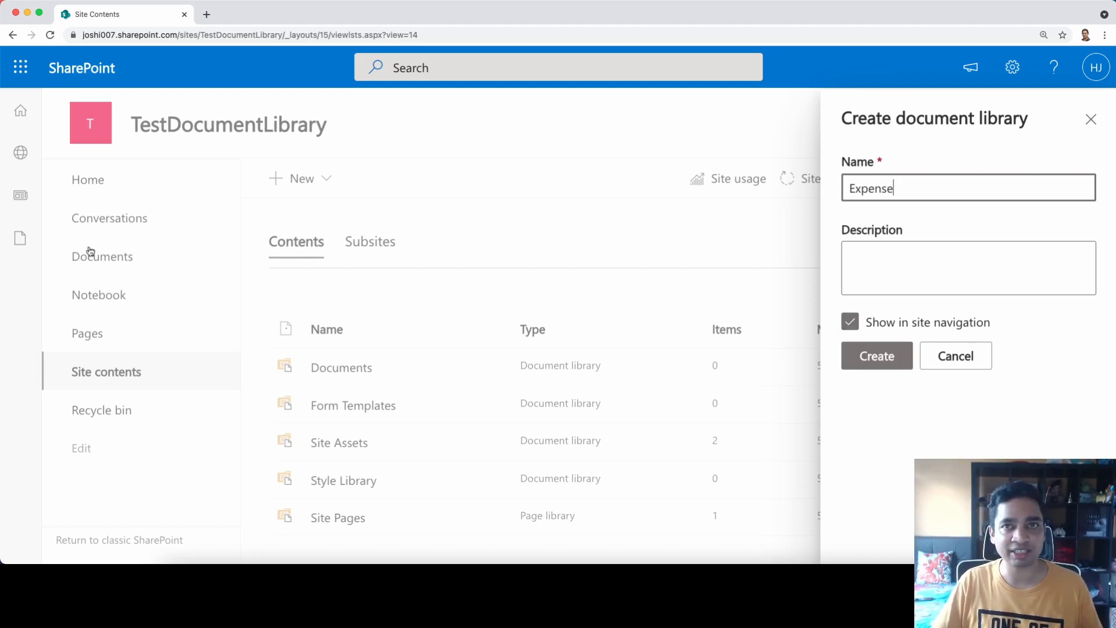
left_click(877, 363)
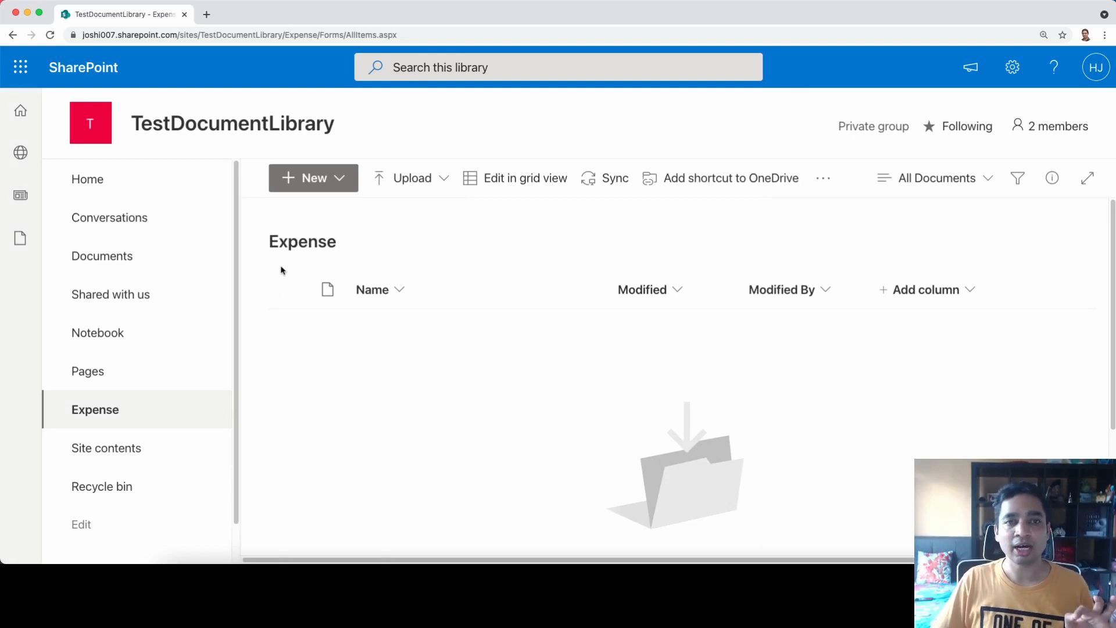
Upload NAME AND ADDRESS.docx from the computer into the Expense library
left_click(311, 178)
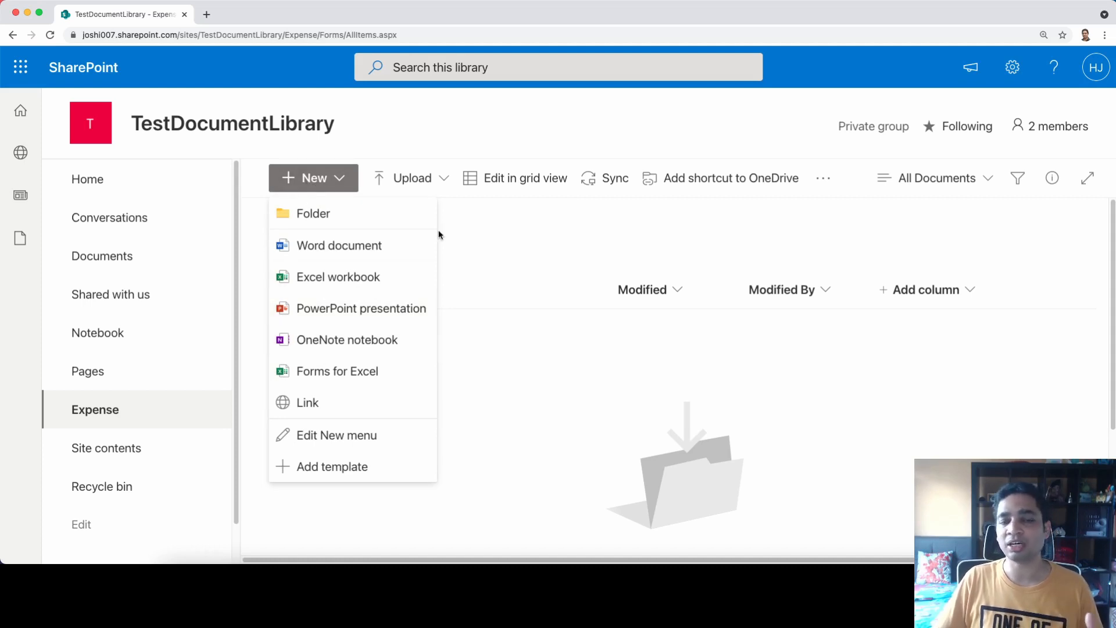
left_click(639, 435)
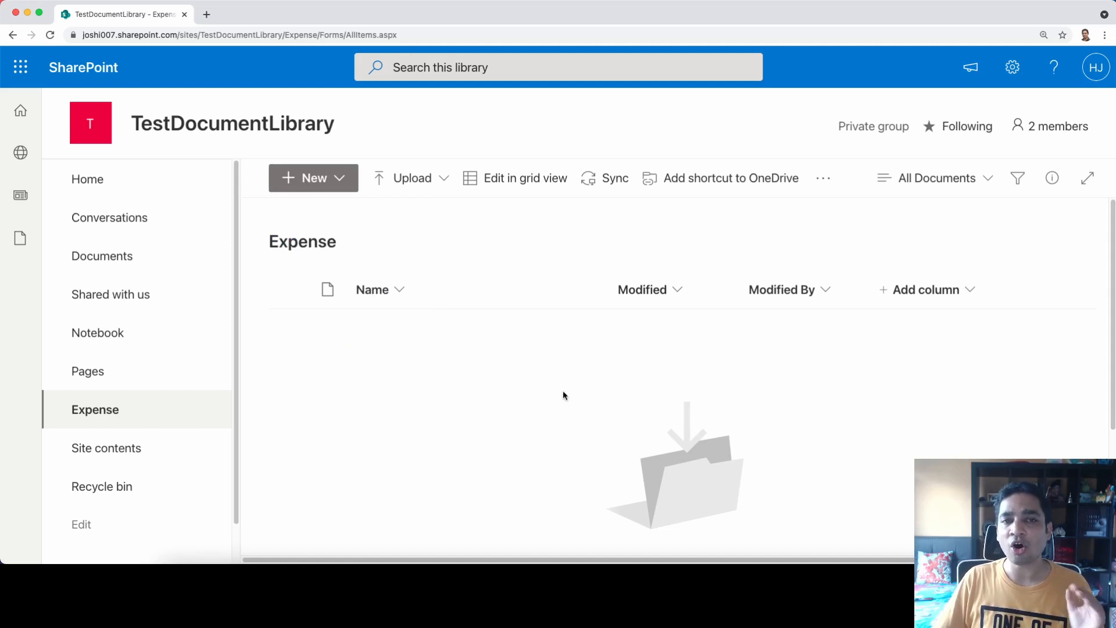
left_click(411, 184)
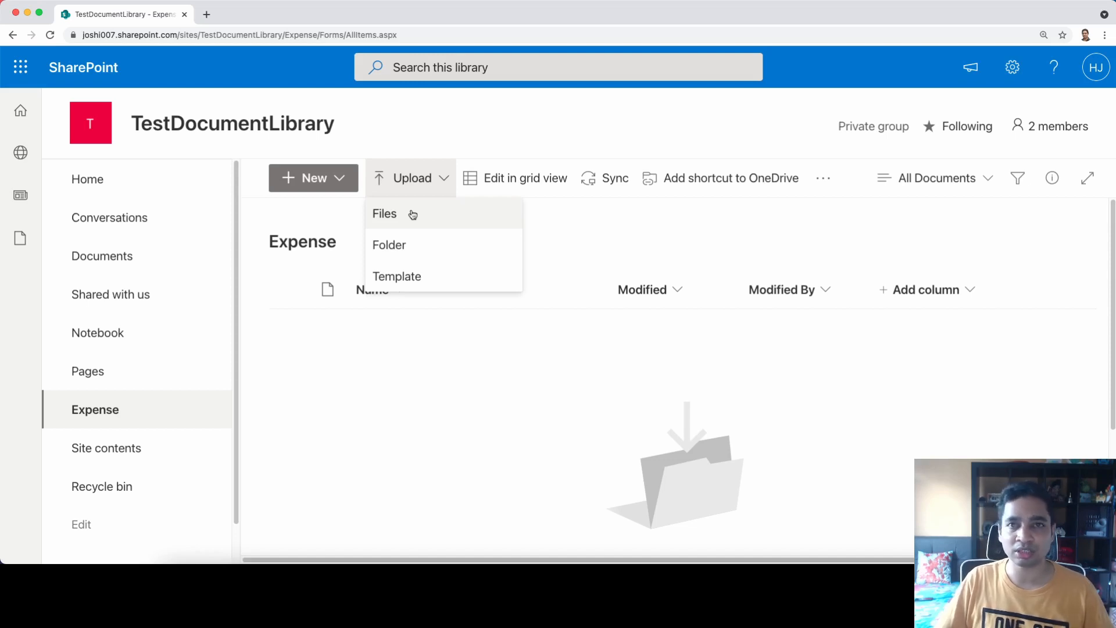
left_click(413, 215)
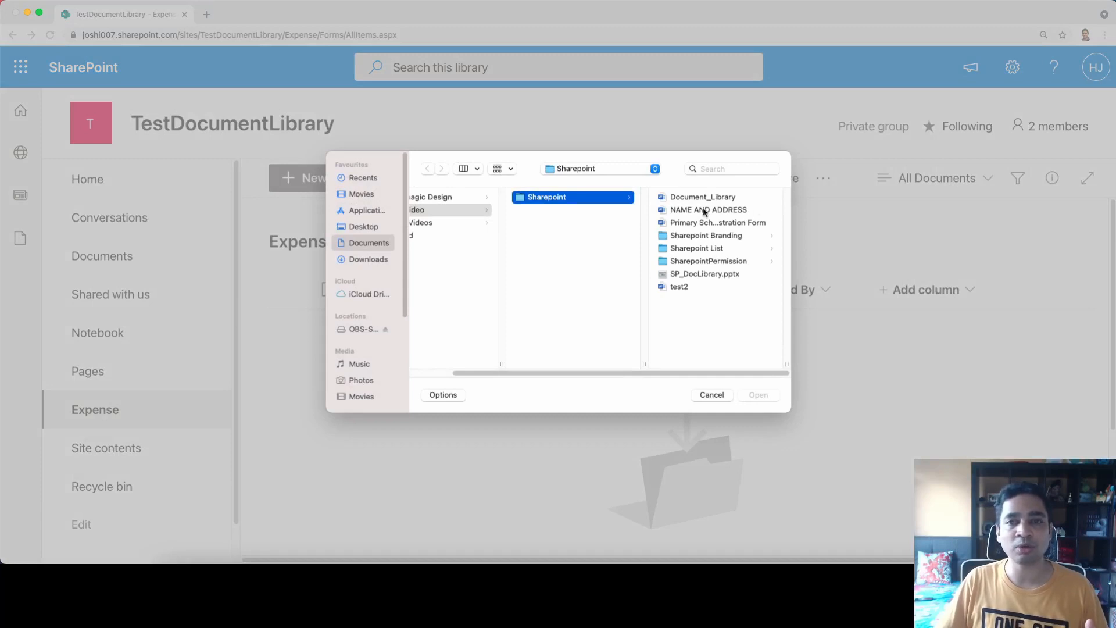
left_click(700, 198)
left_click(550, 210)
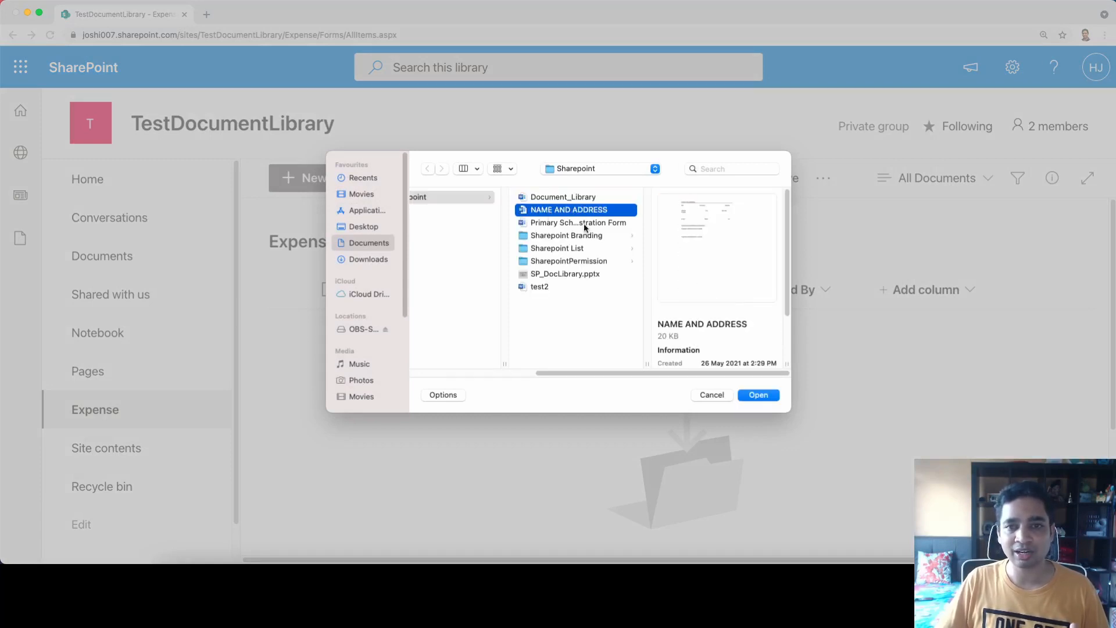
left_click(758, 397)
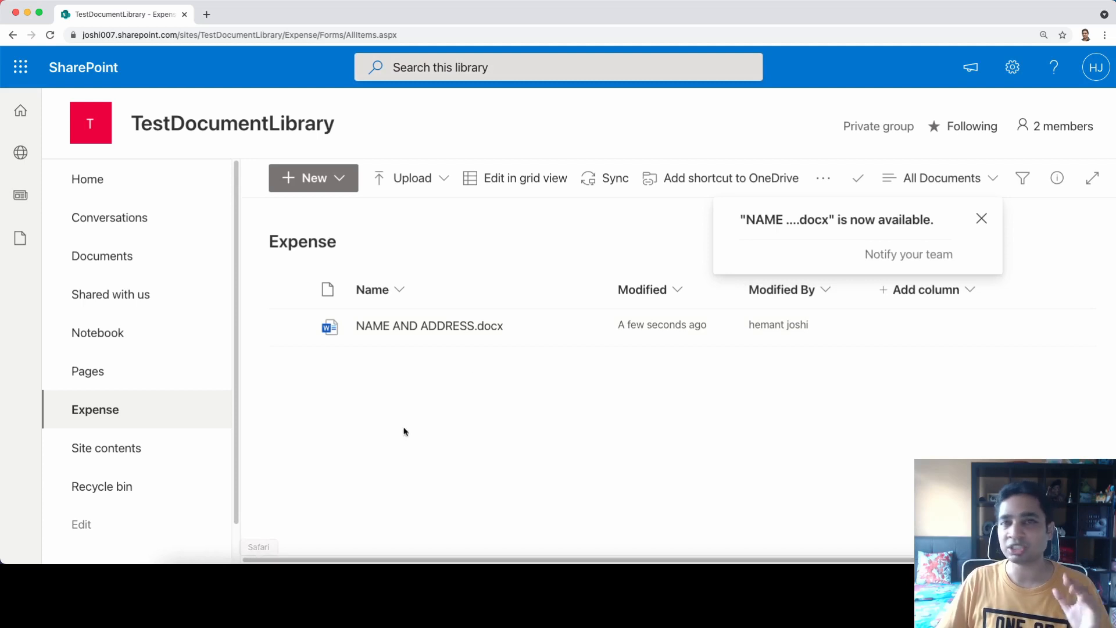
Drag Document_Library.docx and test2.docx from the local folder into the Expense library
left_click(179, 559)
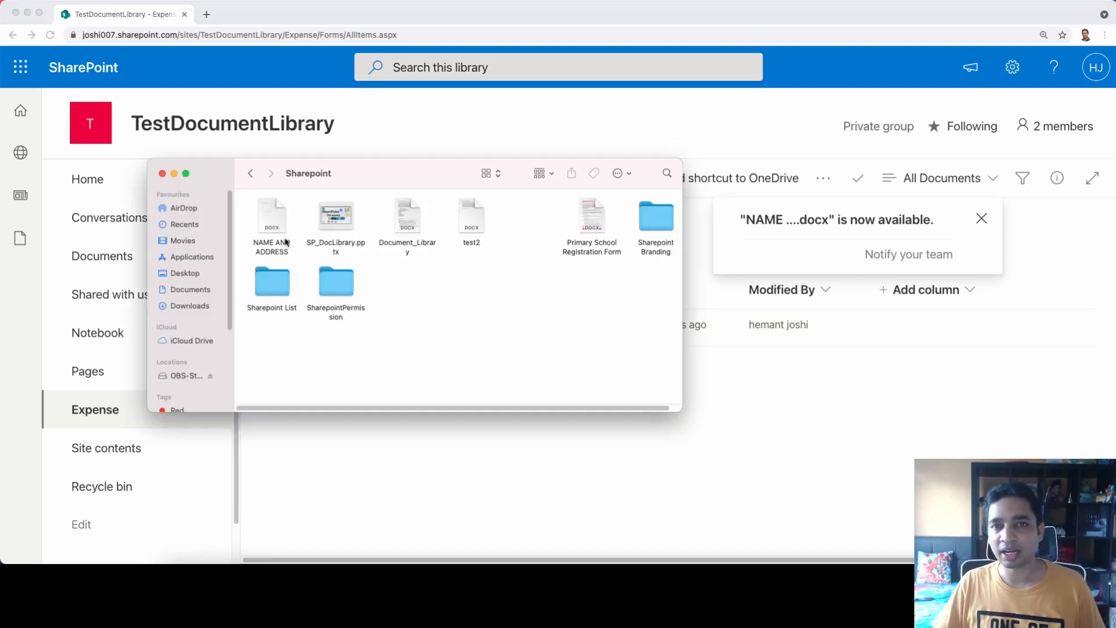
left_click_drag(394, 172, 832, 180)
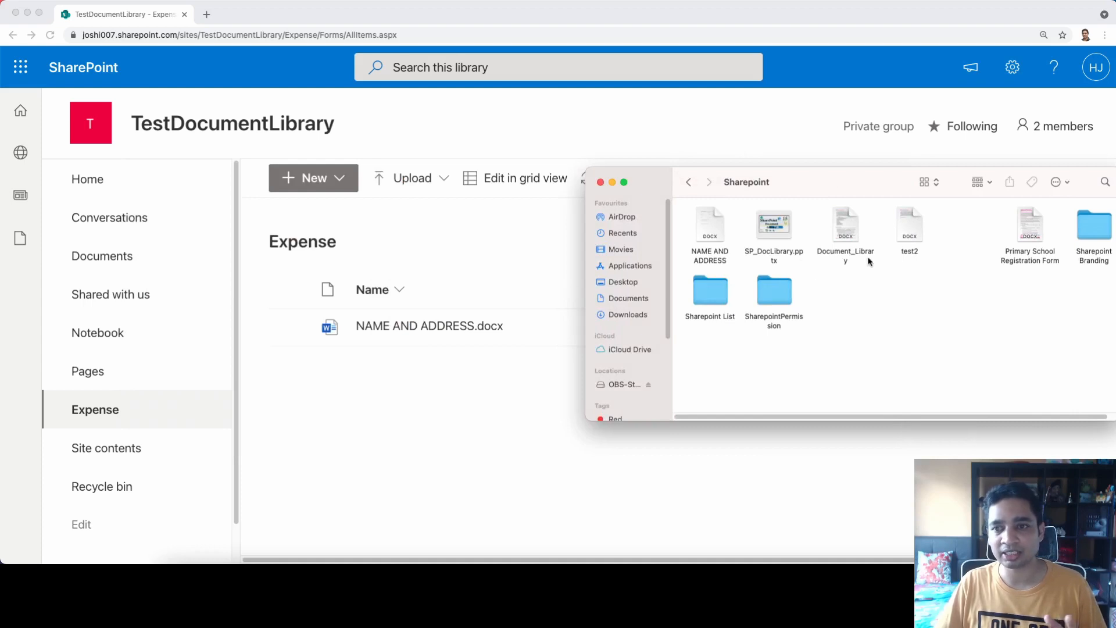
left_click_drag(858, 254, 444, 419)
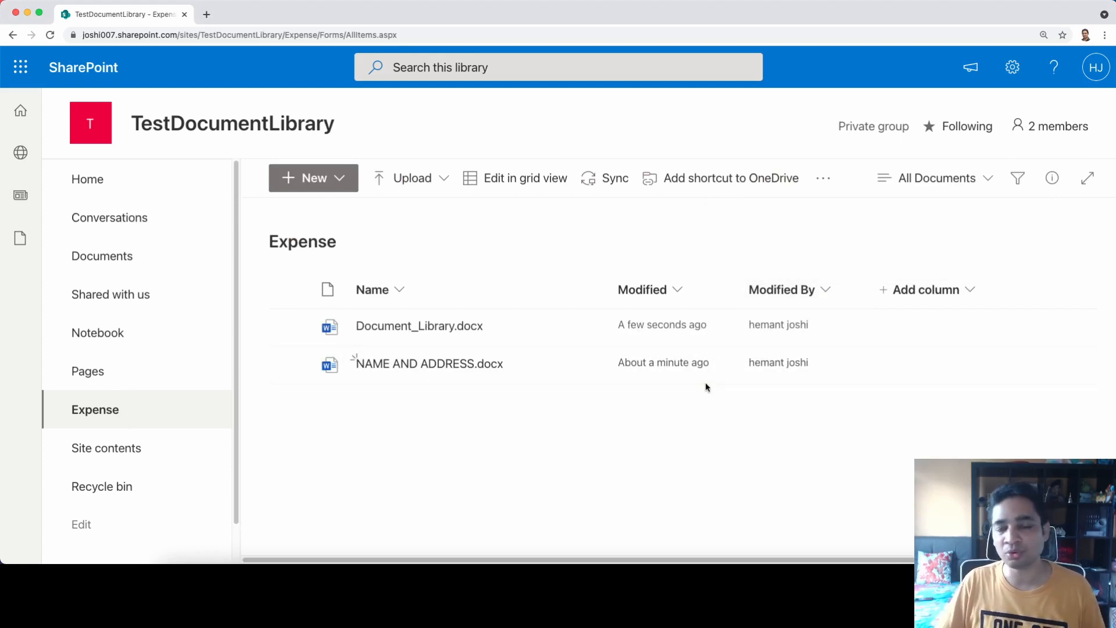
key("super+Tab")
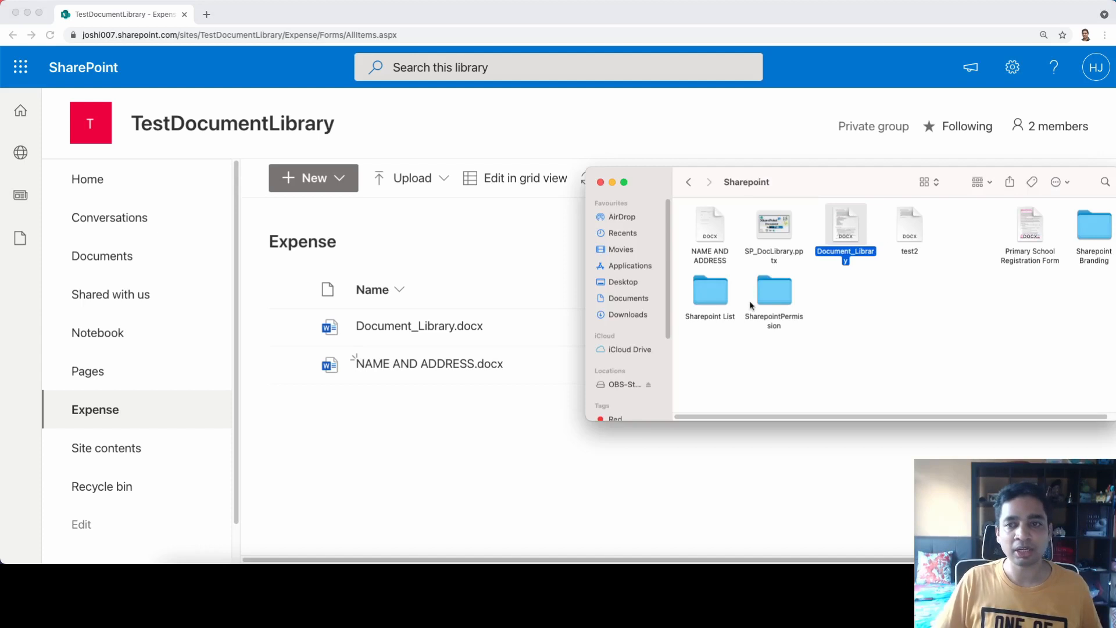
left_click_drag(918, 236, 478, 418)
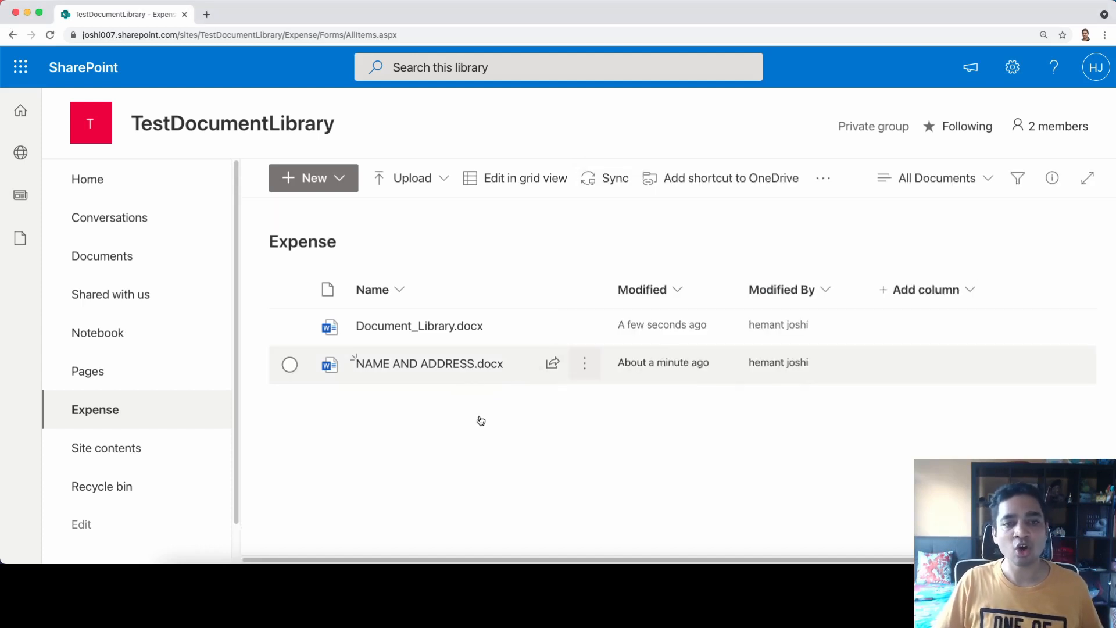
left_click(412, 179)
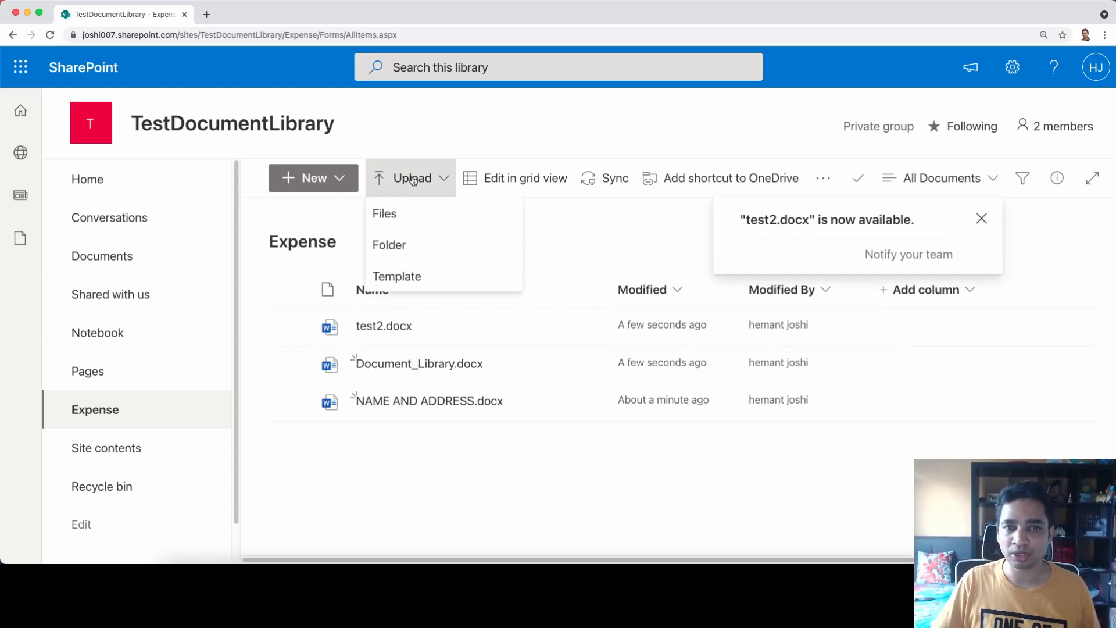
left_click(320, 184)
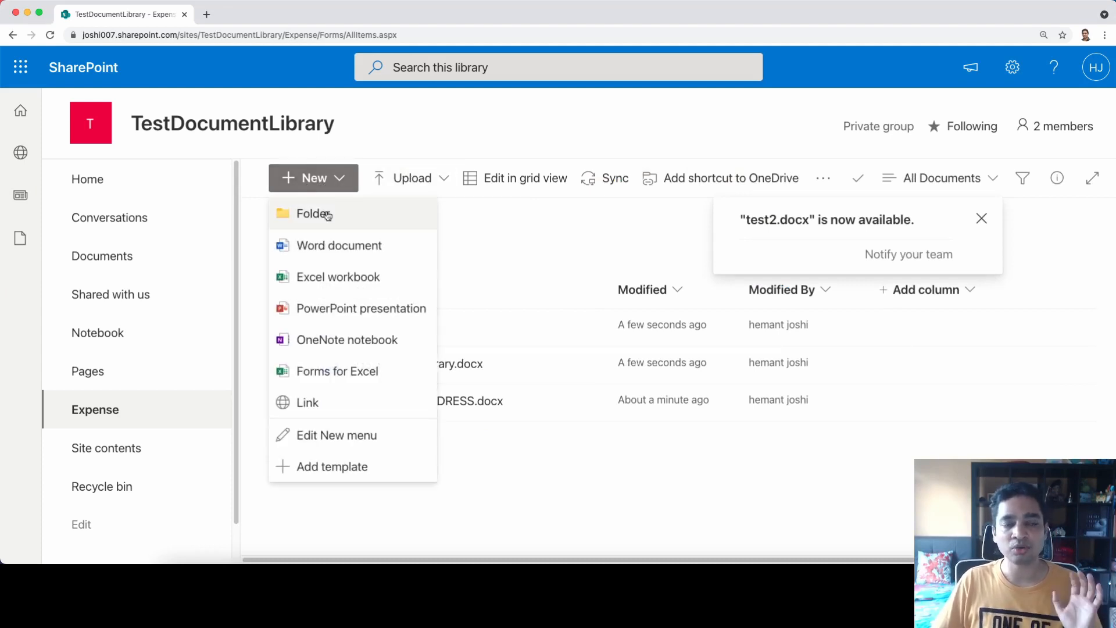
Create a new folder named 'Expense 2021' in the library
left_click(328, 216)
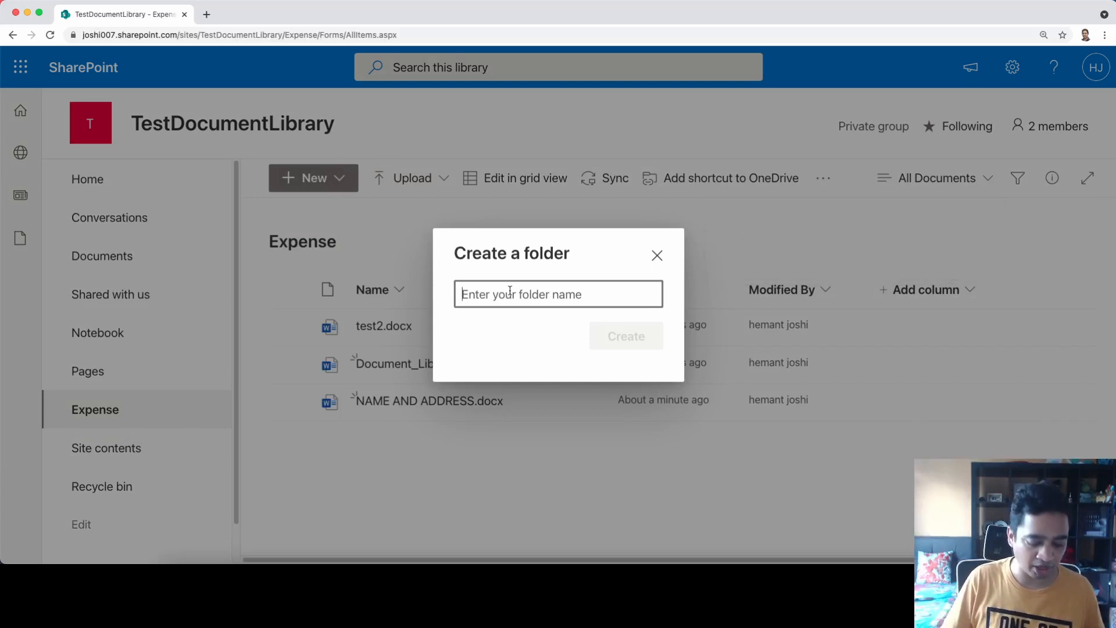
type("Expense 2021")
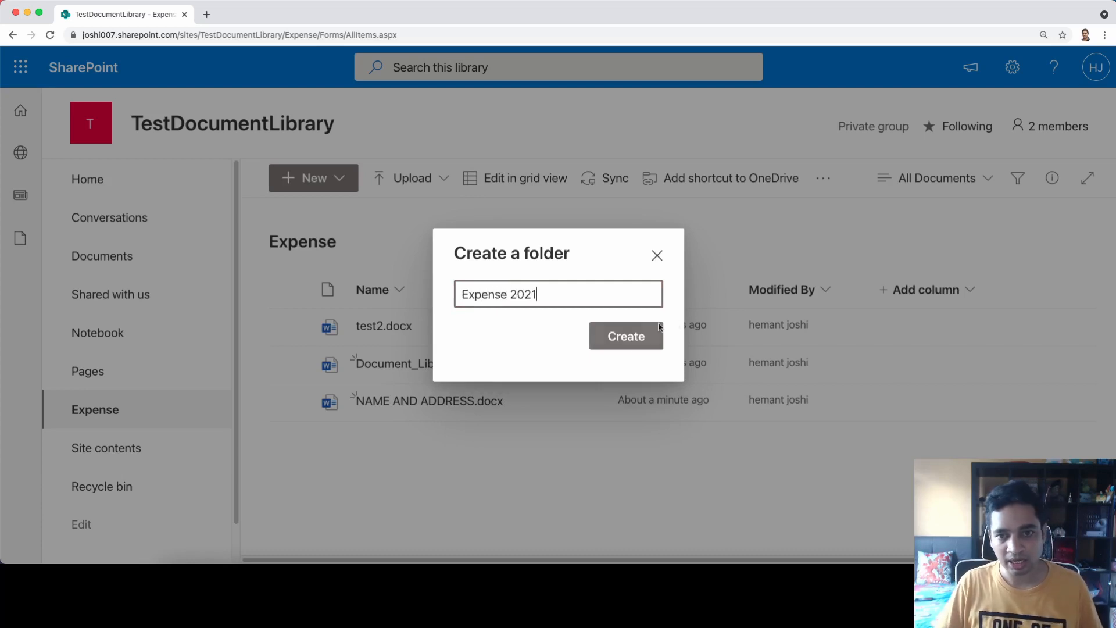
left_click(632, 333)
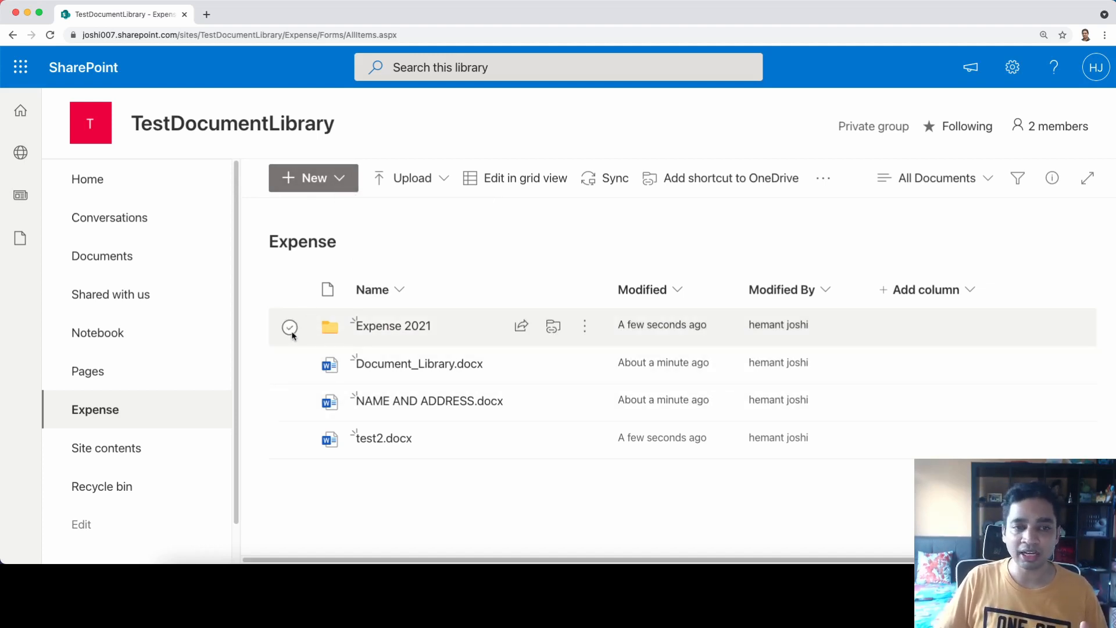
Select the Expense 2021 folder alone, delete it from its actions menu, and confirm
left_click(290, 328)
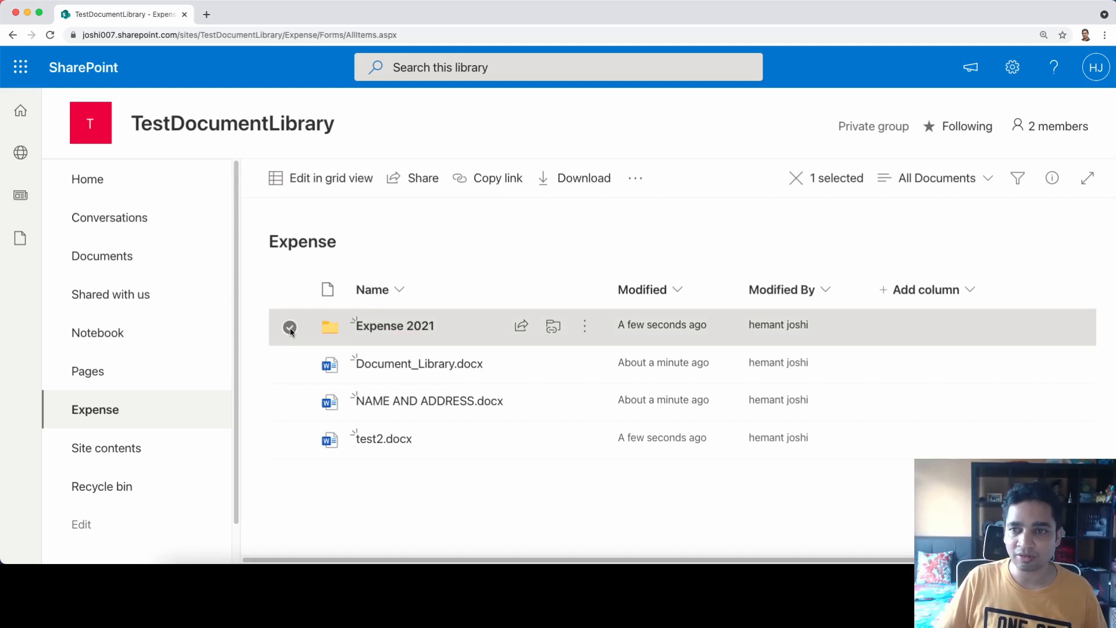
left_click(290, 365)
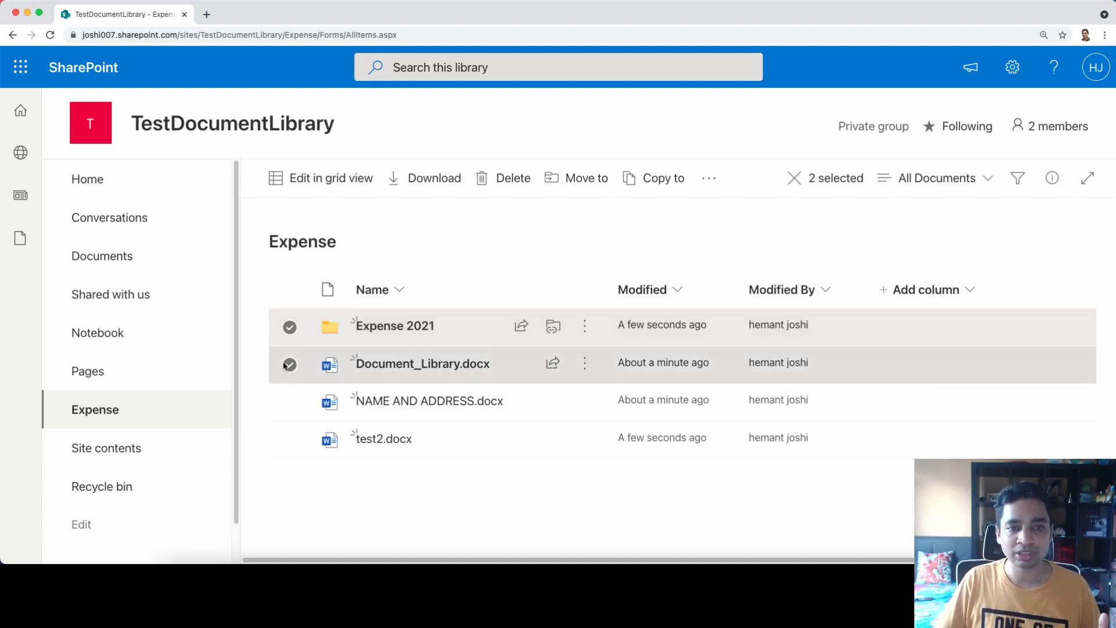
left_click(290, 364)
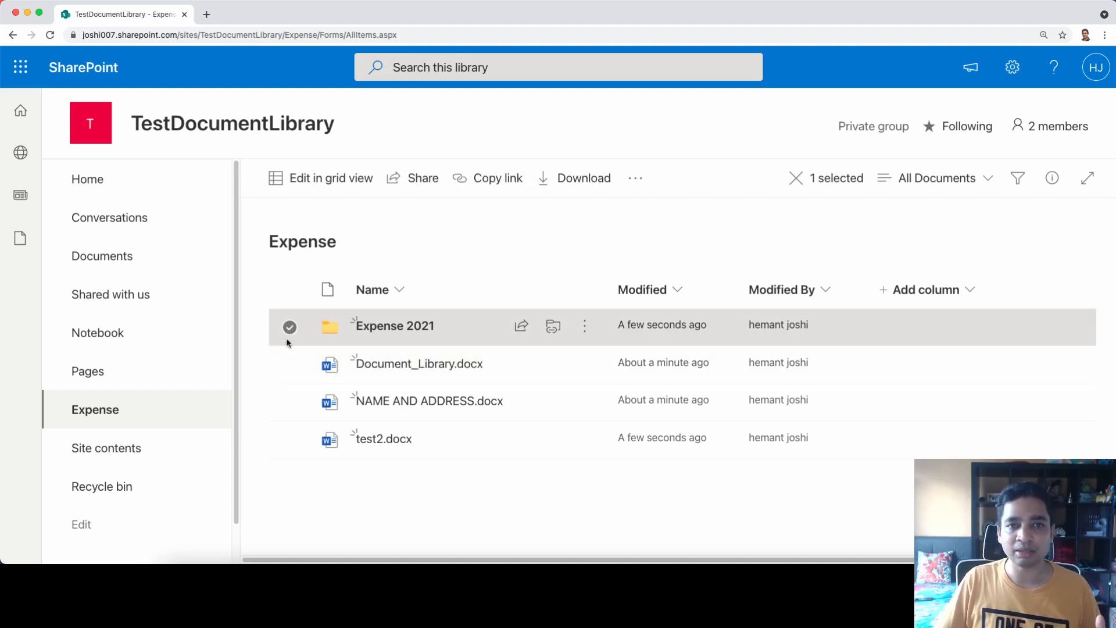
left_click(290, 365)
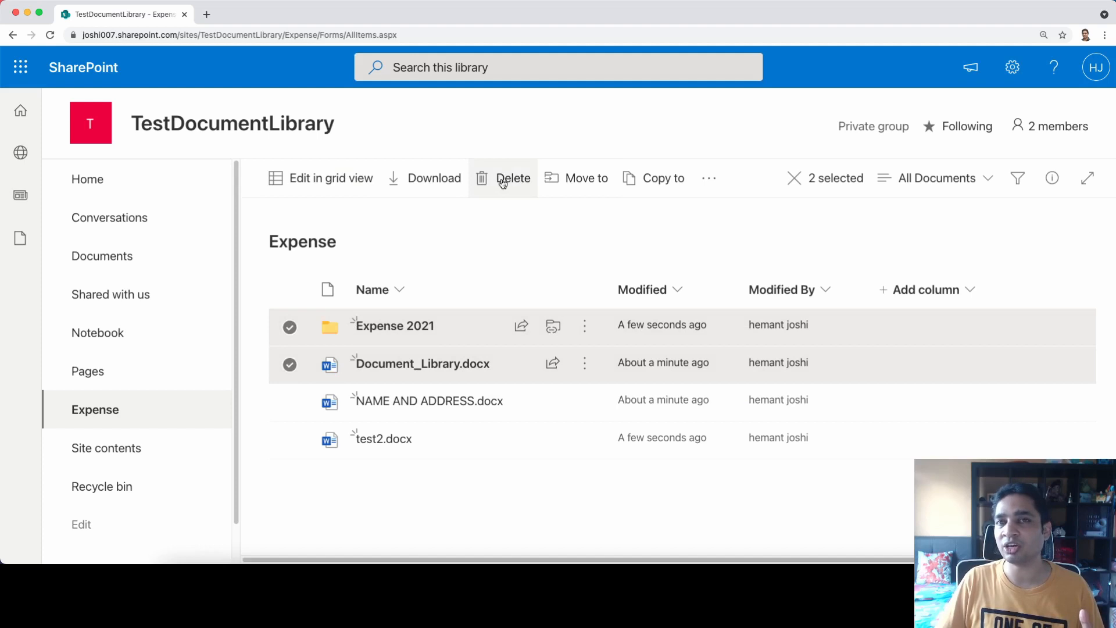
left_click(290, 365)
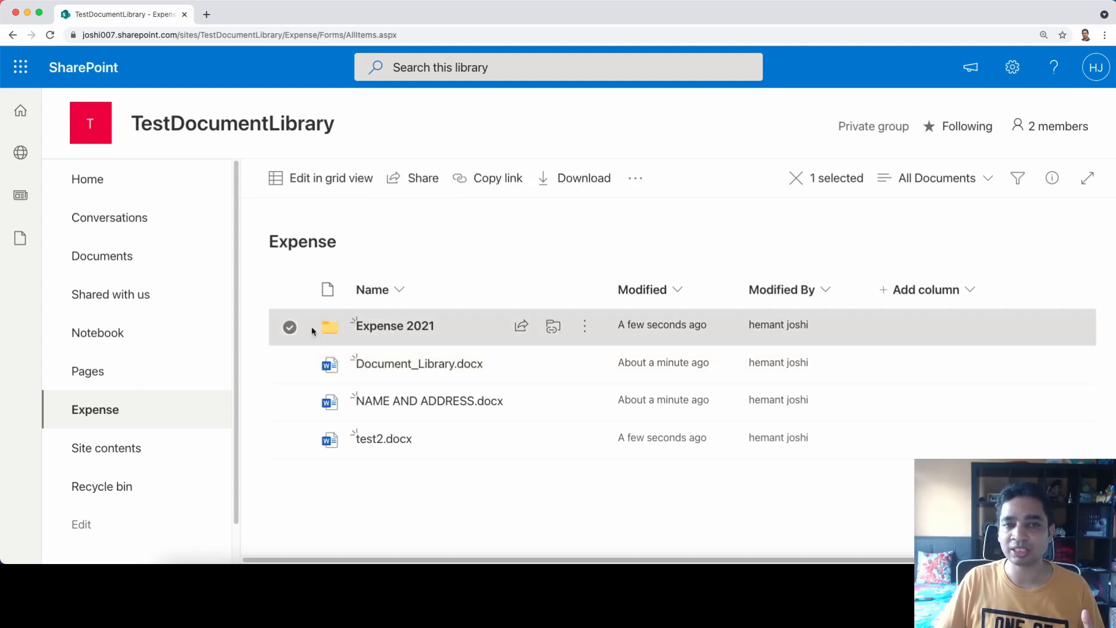
left_click(637, 182)
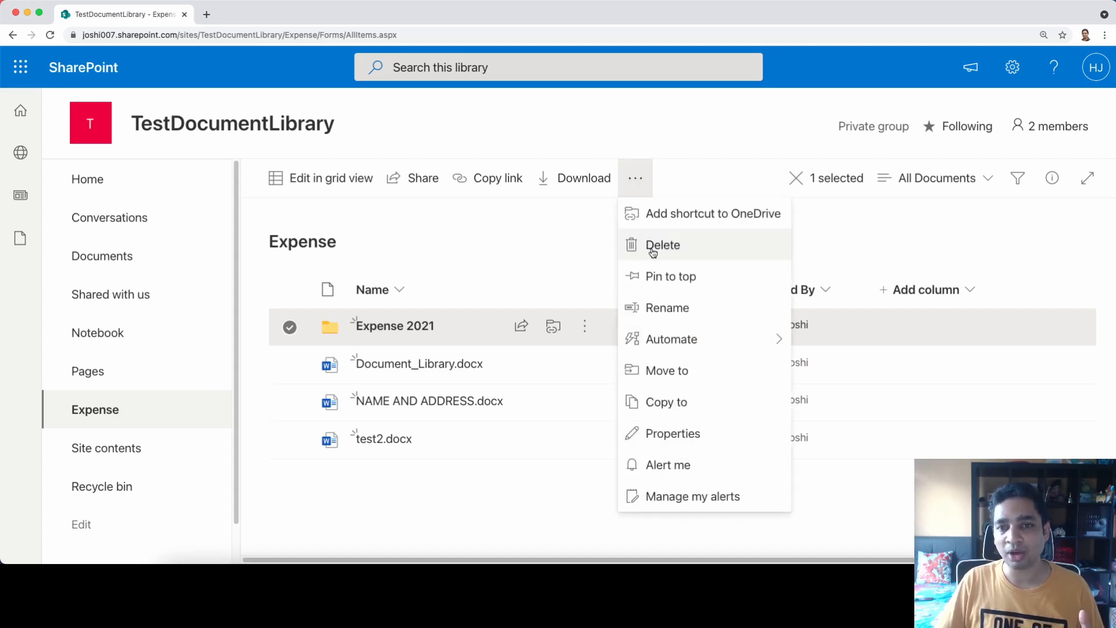
left_click(479, 287)
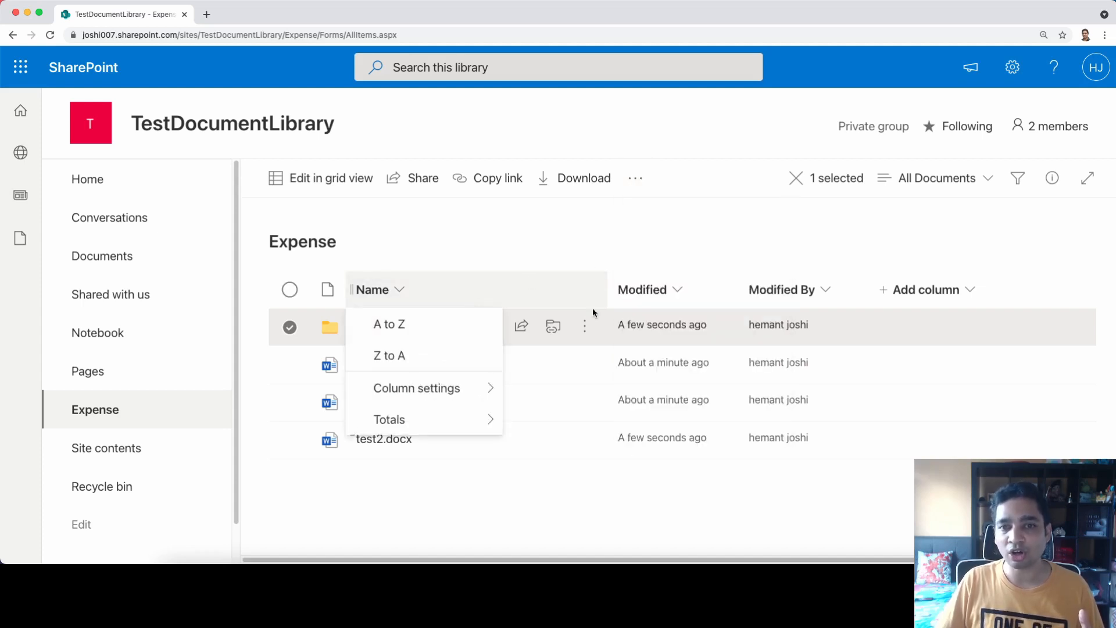
left_click(587, 325)
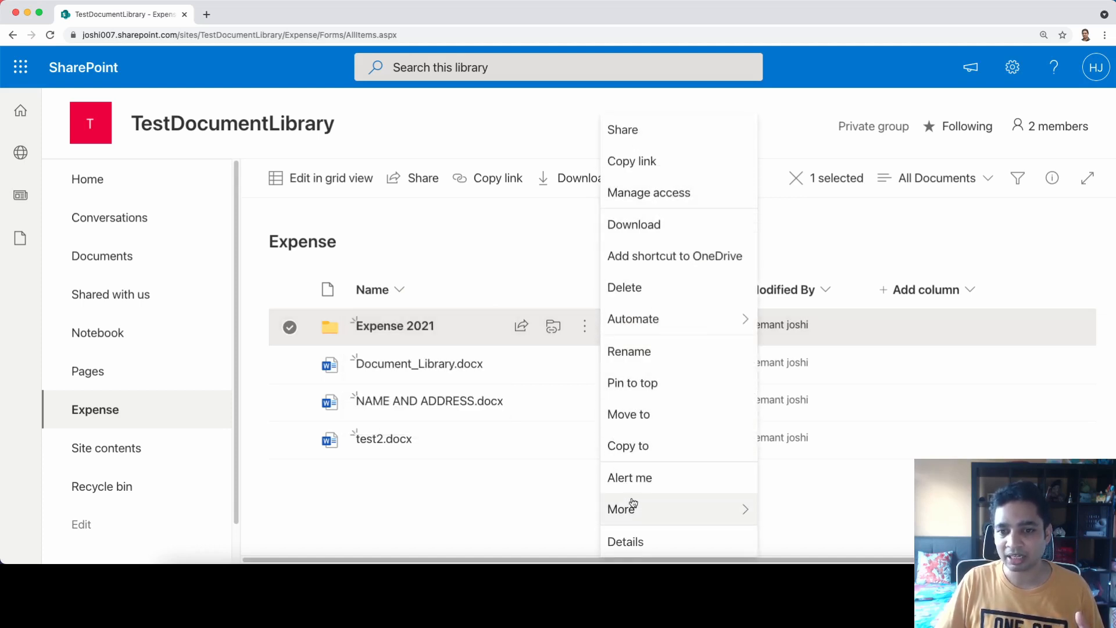
left_click(640, 288)
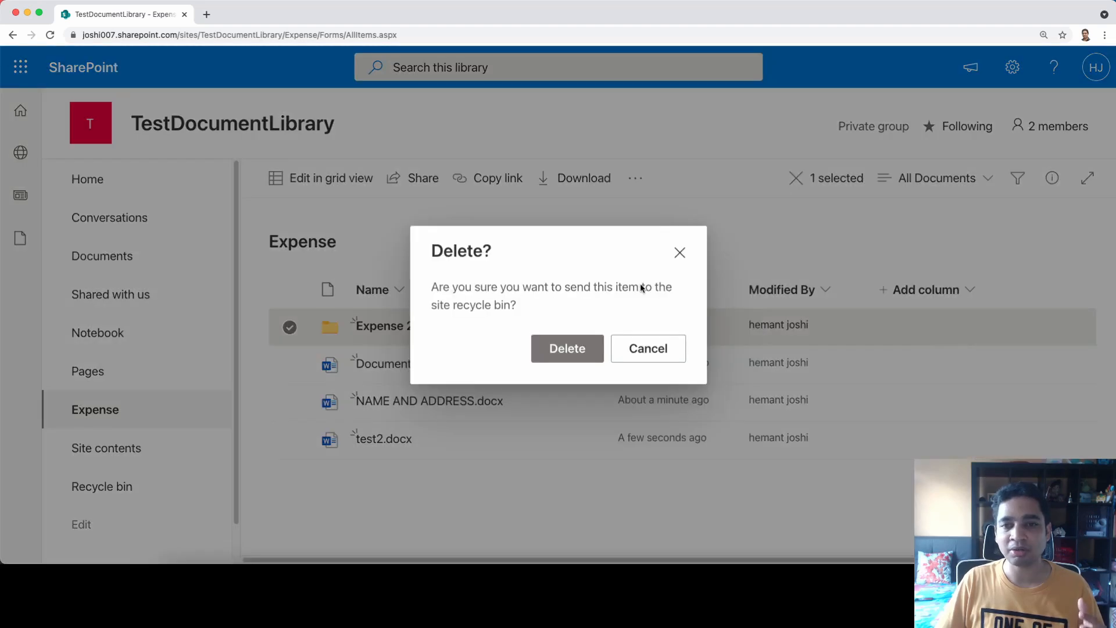
left_click(571, 351)
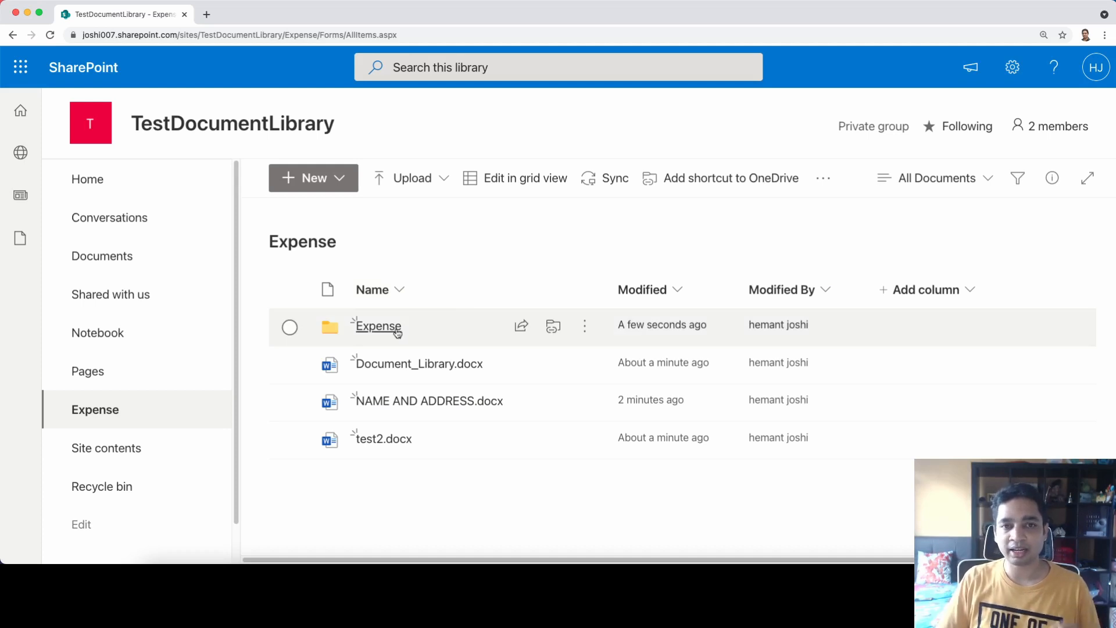
Check the Expense folder is empty, then delete it and confirm
left_click(384, 329)
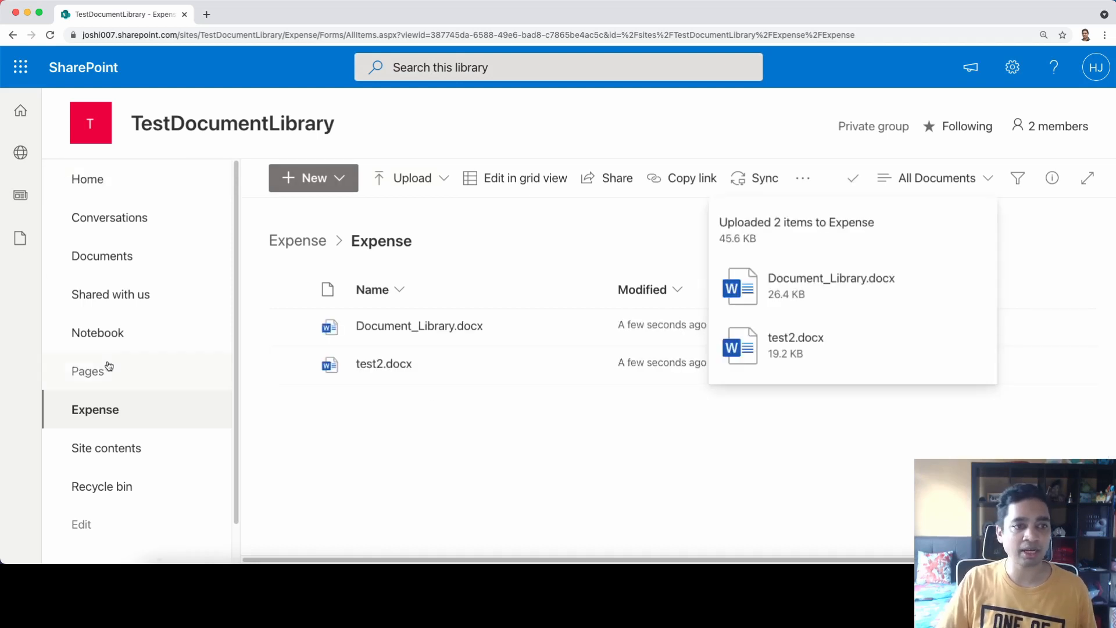
left_click(110, 425)
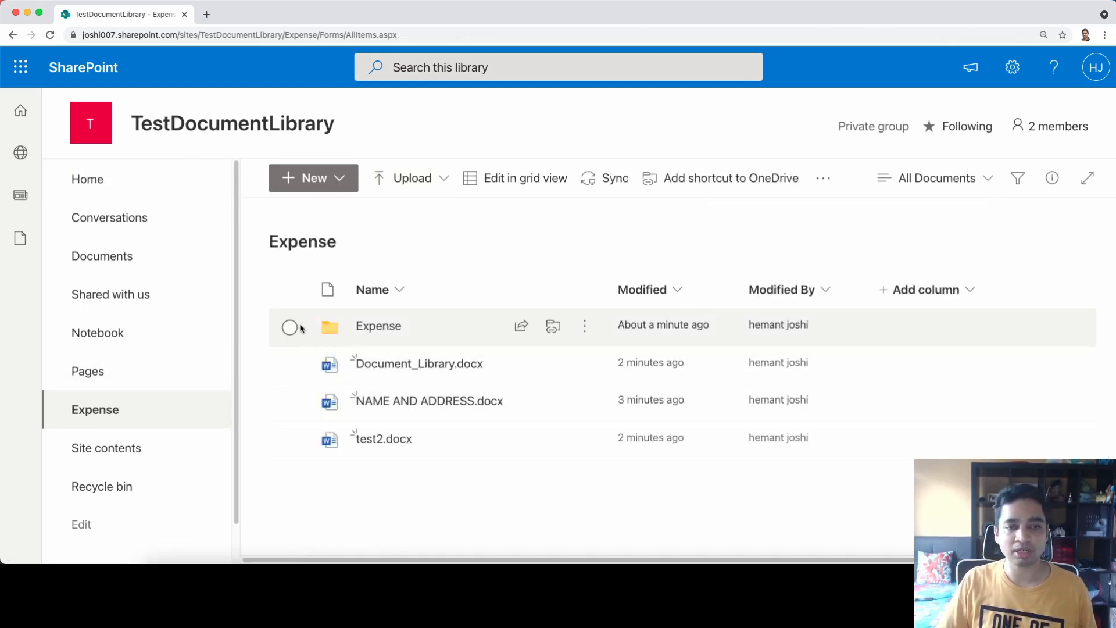
left_click(290, 328)
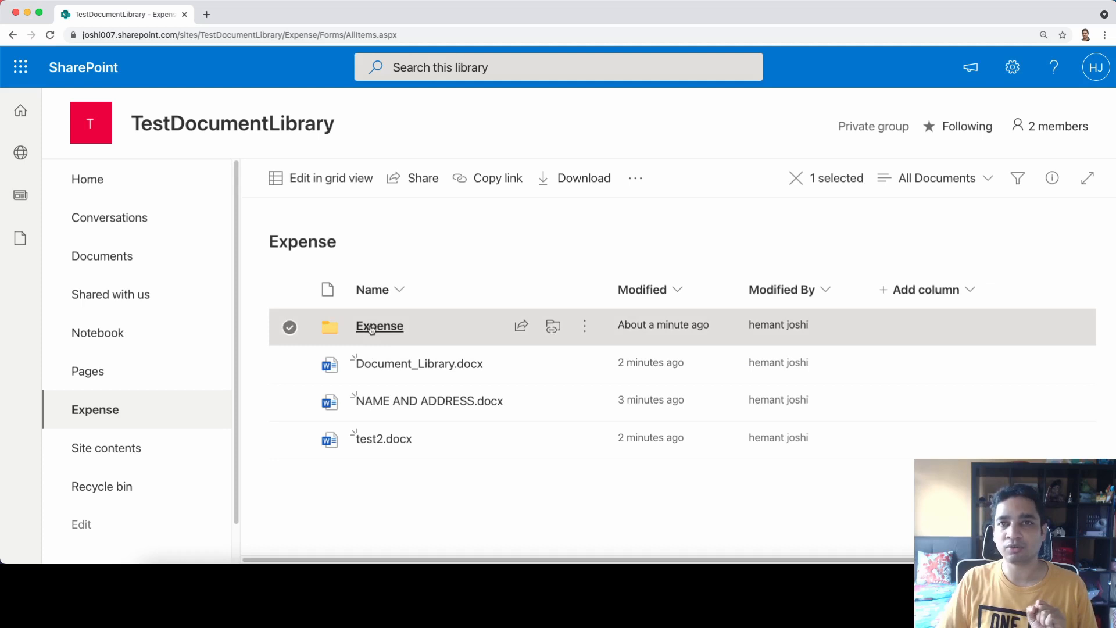
left_click(640, 183)
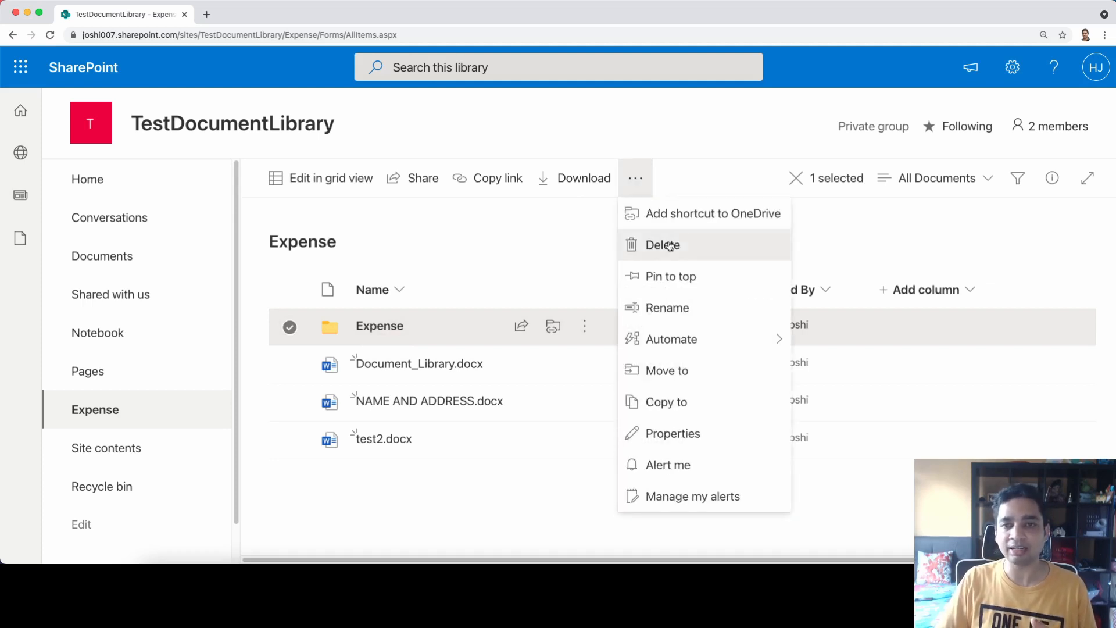
left_click(667, 244)
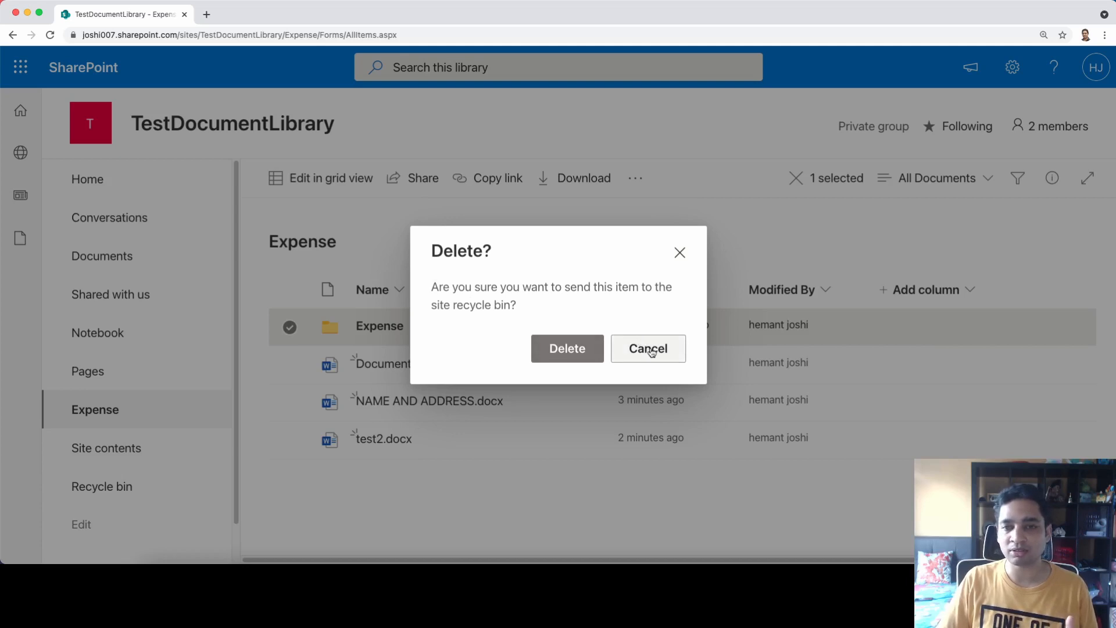
left_click(568, 349)
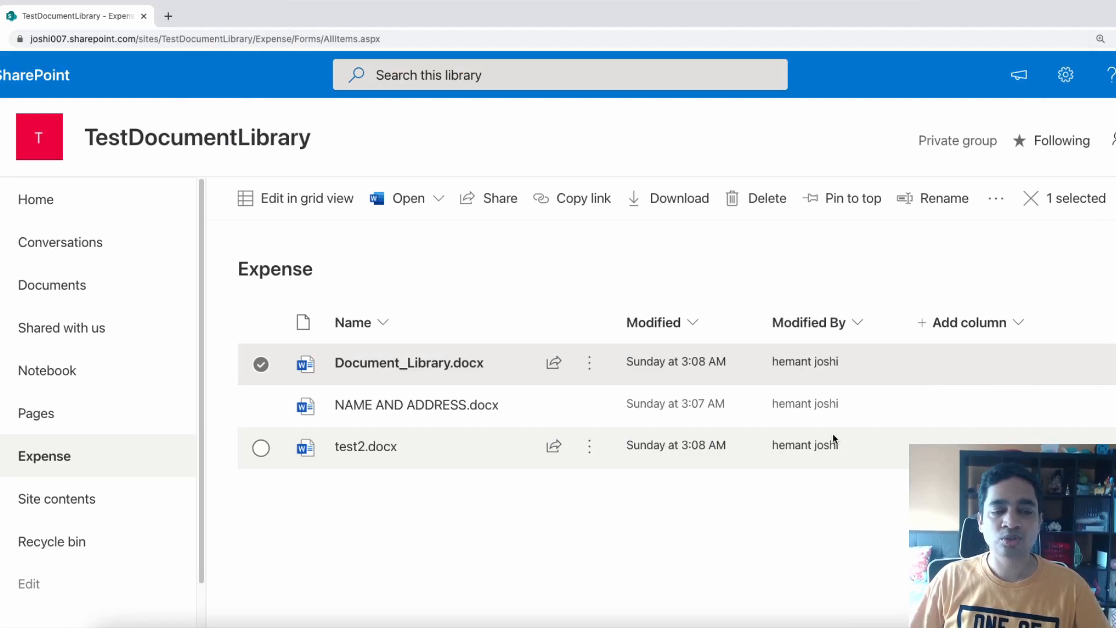
mouse_move(589, 370)
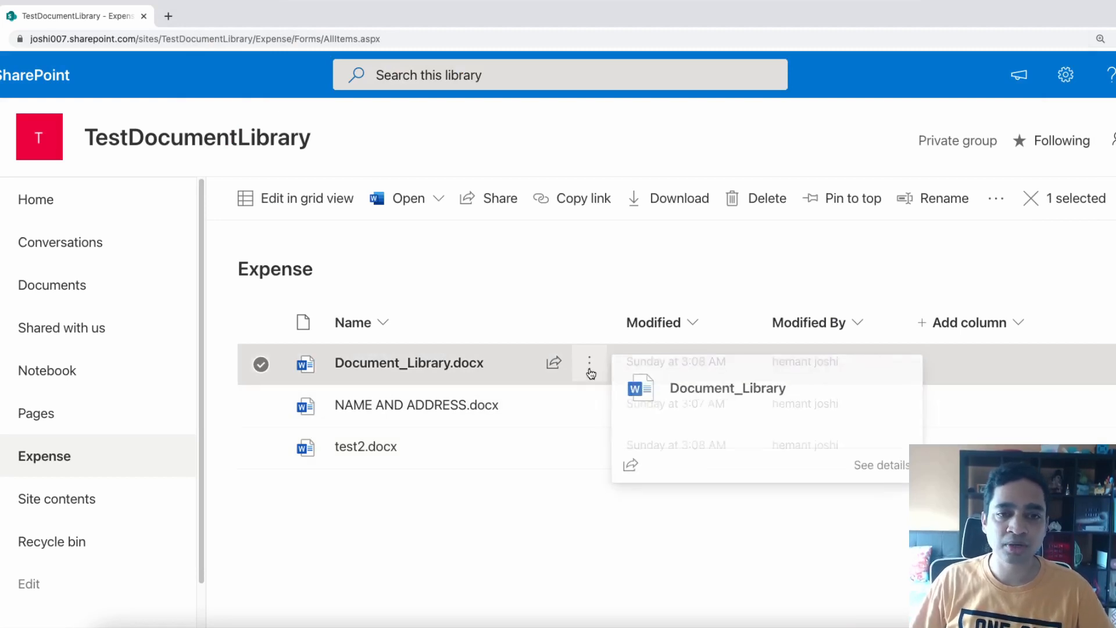
Share Document_Library.docx and restrict the link to Specific people
left_click(552, 370)
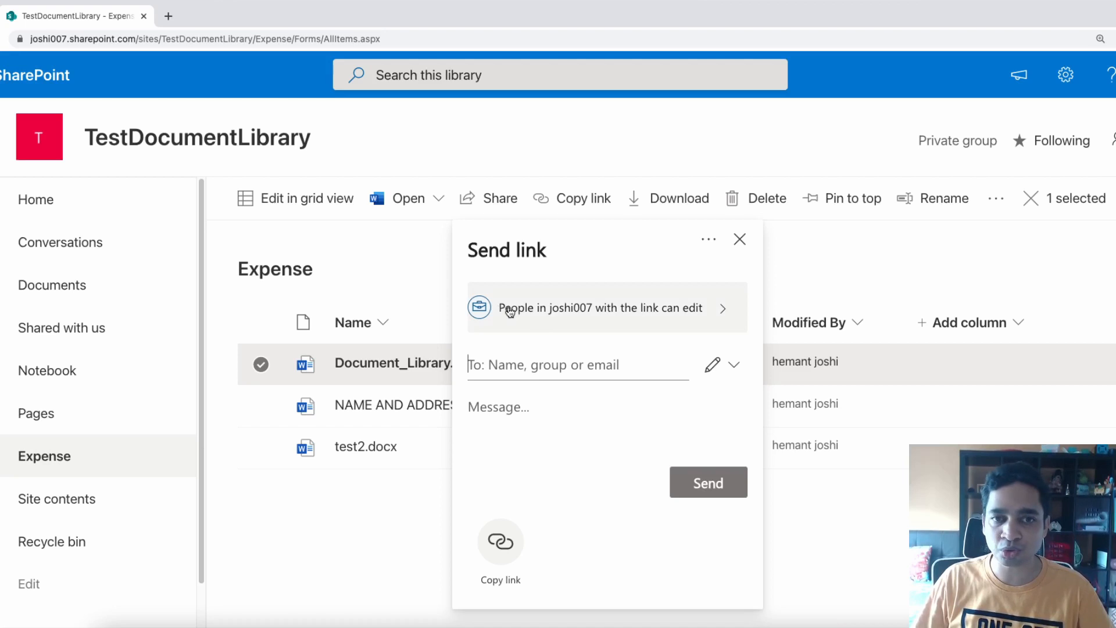
left_click(578, 307)
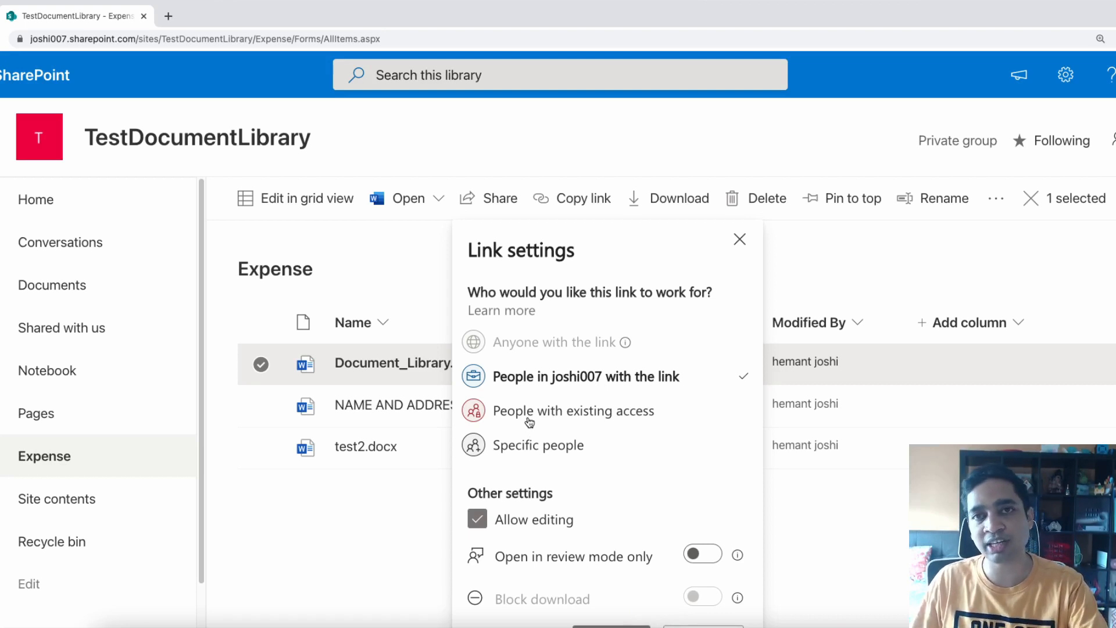
left_click(519, 451)
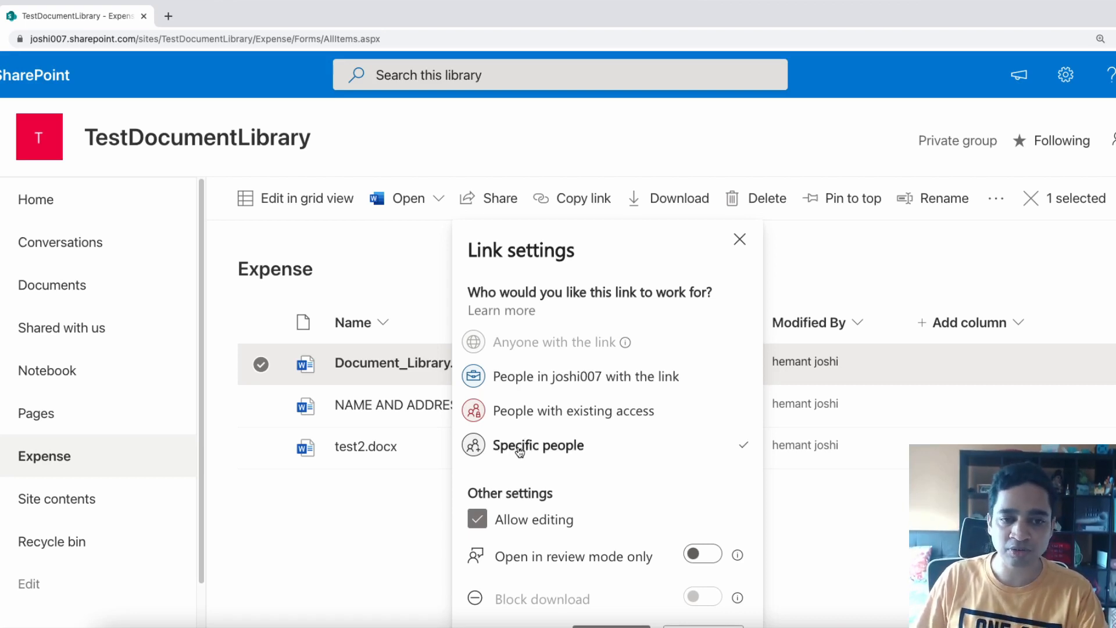
left_click(529, 412)
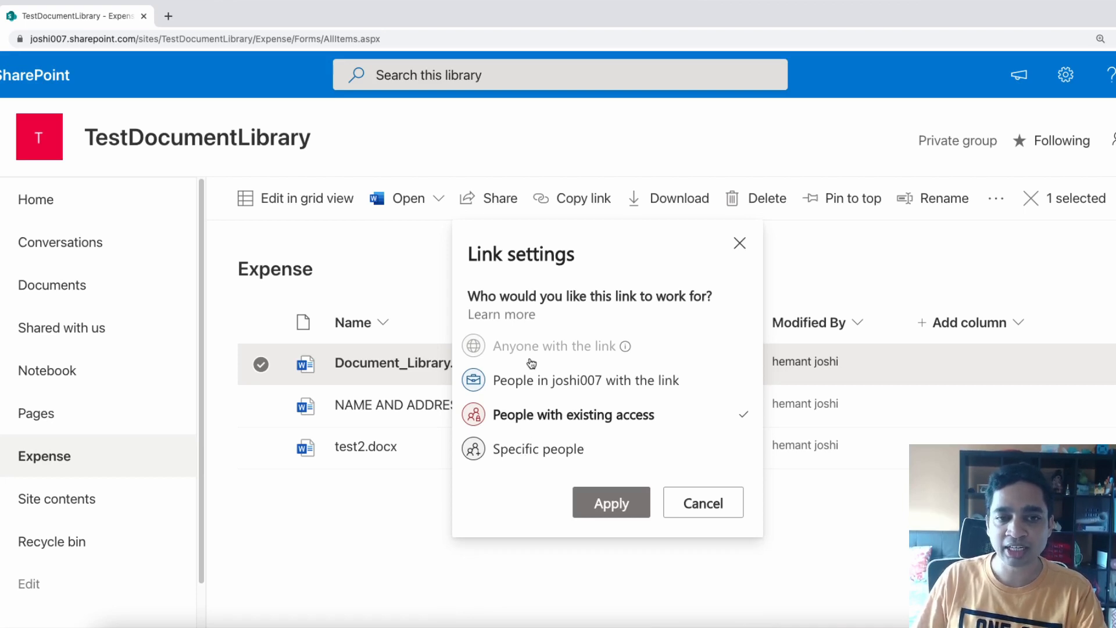
left_click(530, 384)
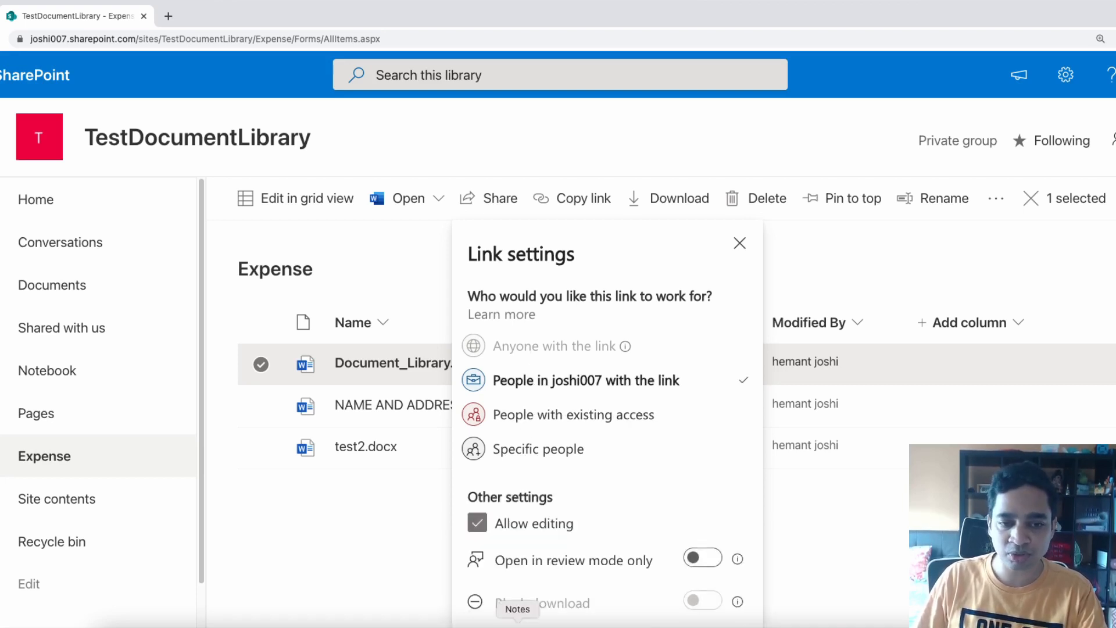
left_click(552, 420)
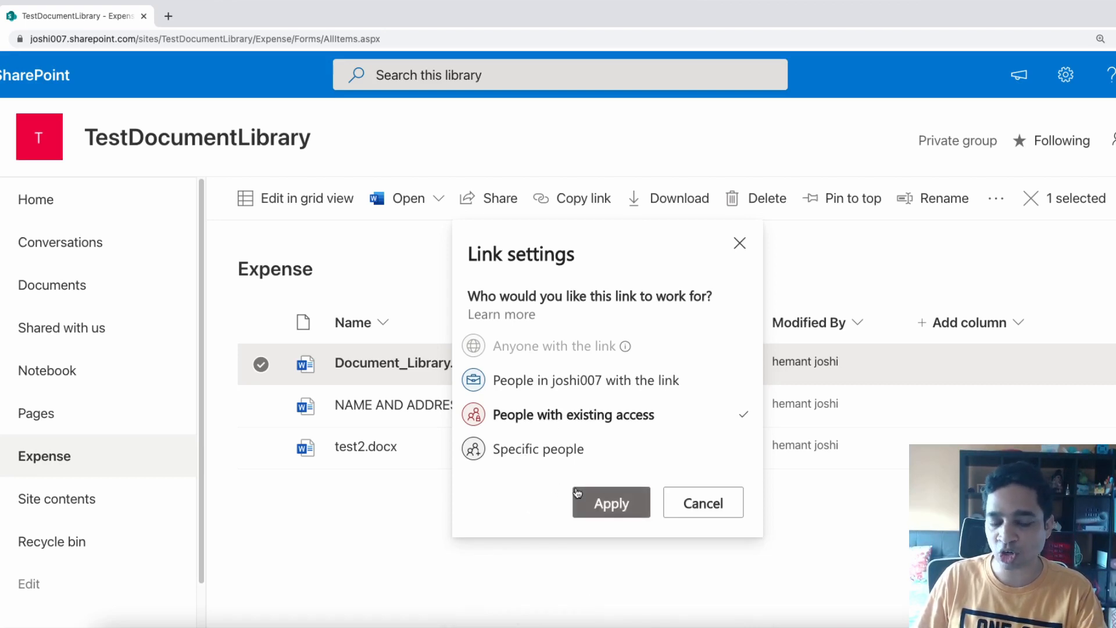
left_click(554, 453)
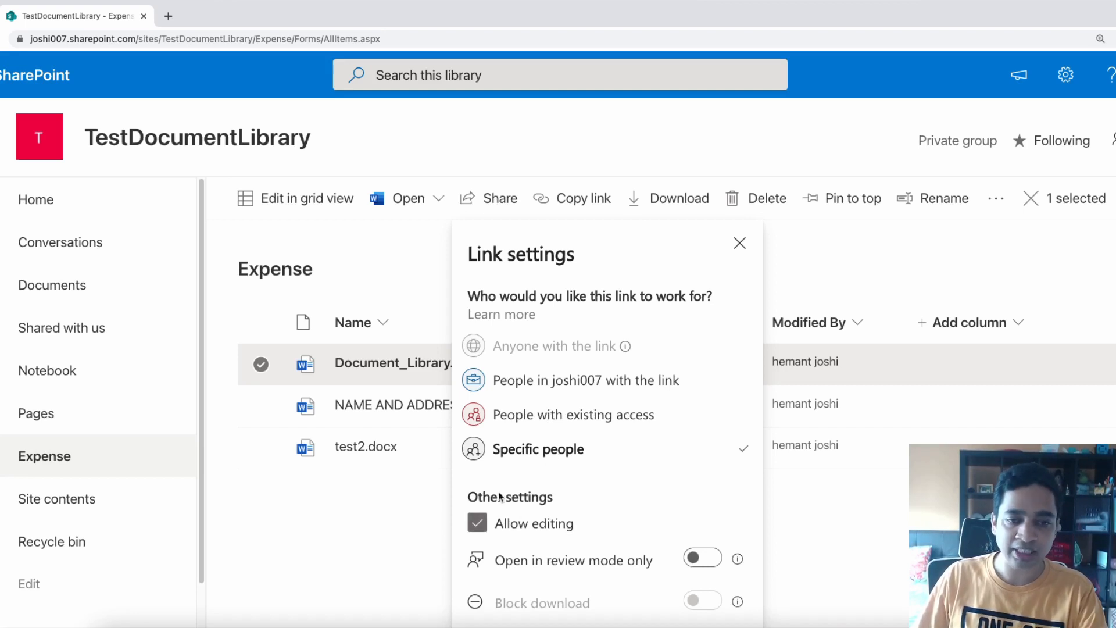
Keep Allow editing on without blocking downloads, and apply the link settings
left_click(487, 535)
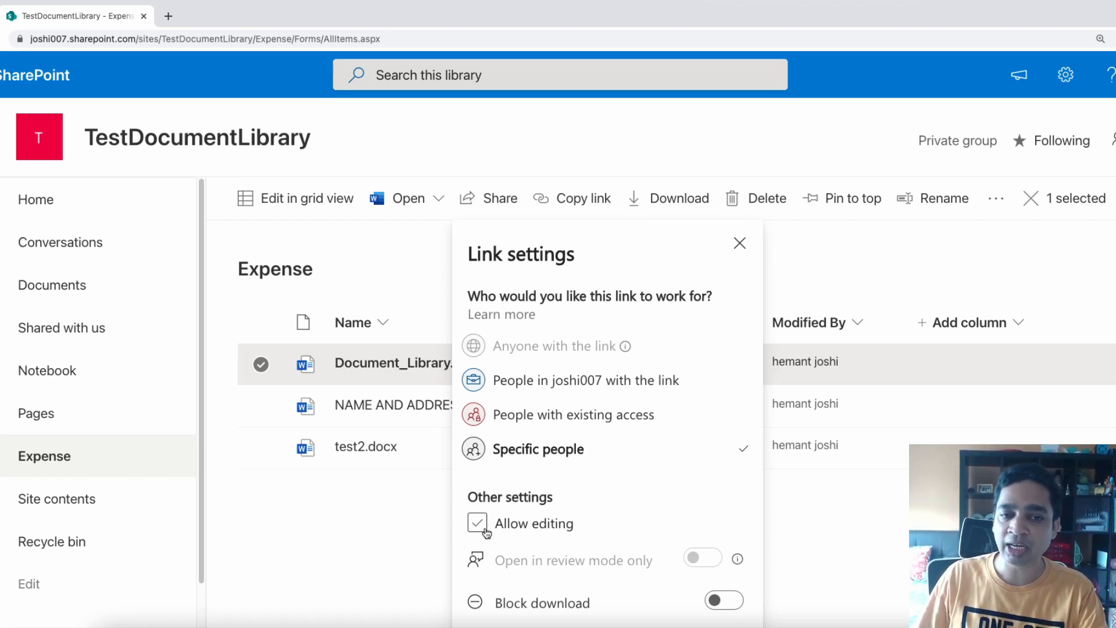
left_click(485, 530)
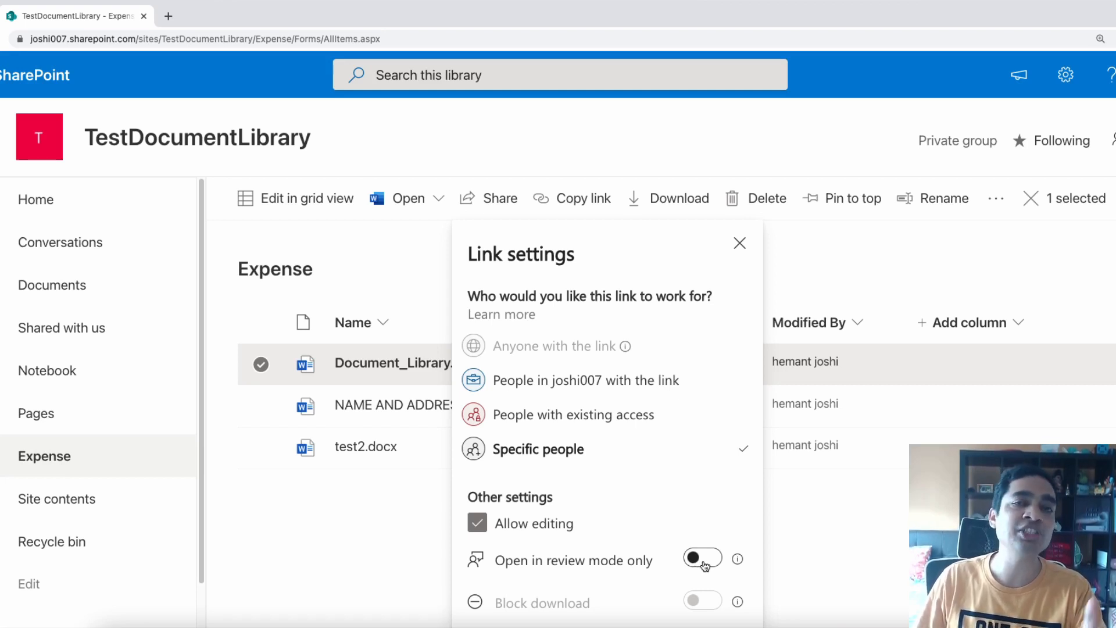
left_click(472, 525)
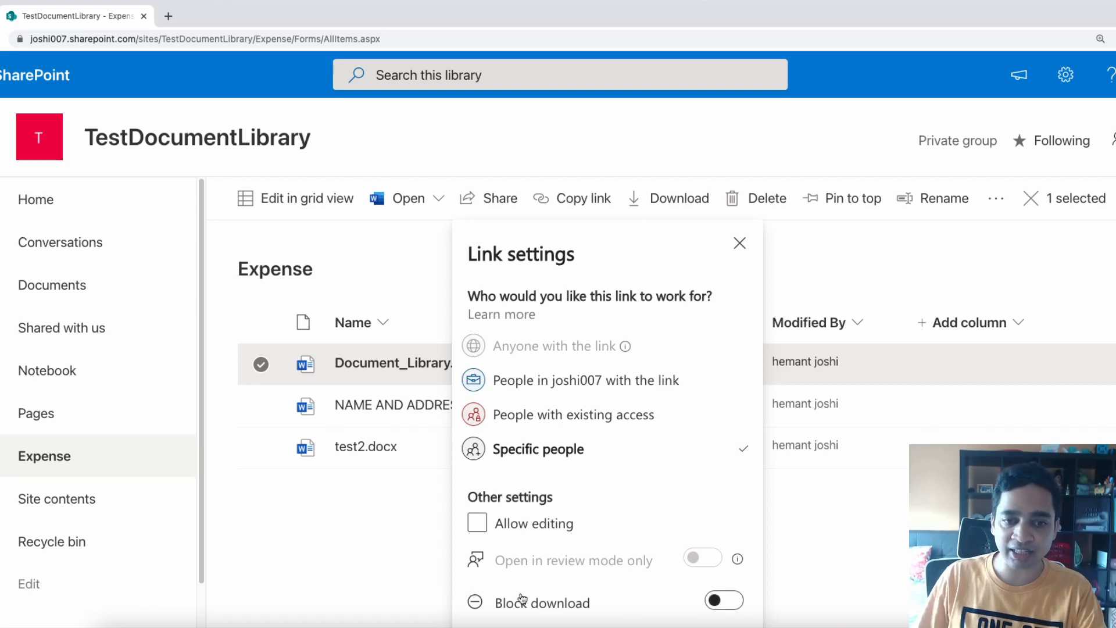
left_click(734, 601)
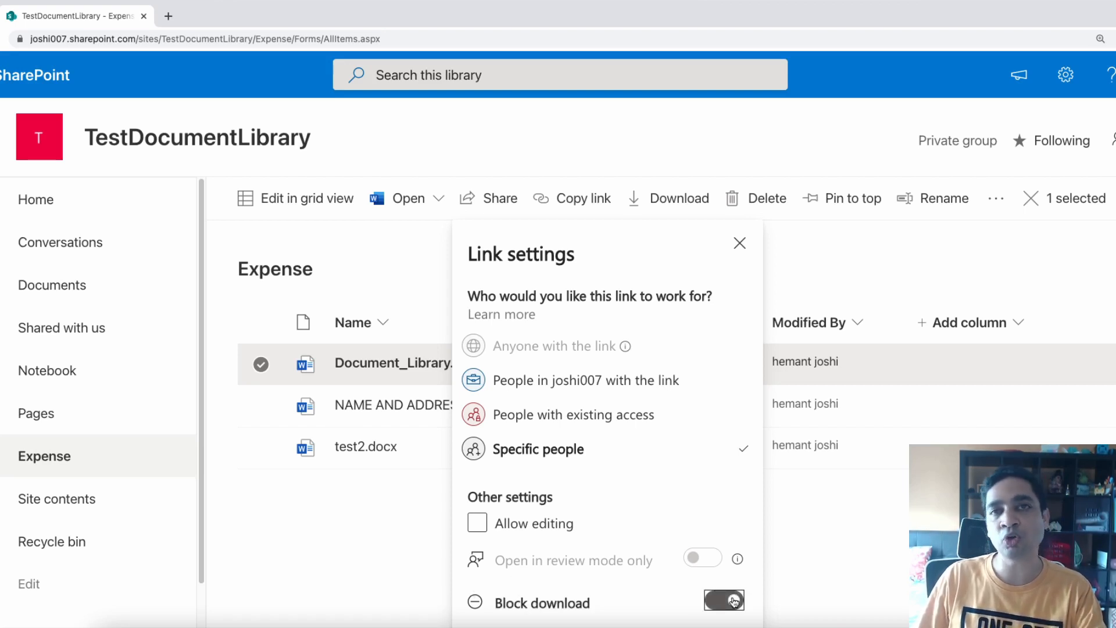
left_click(565, 524)
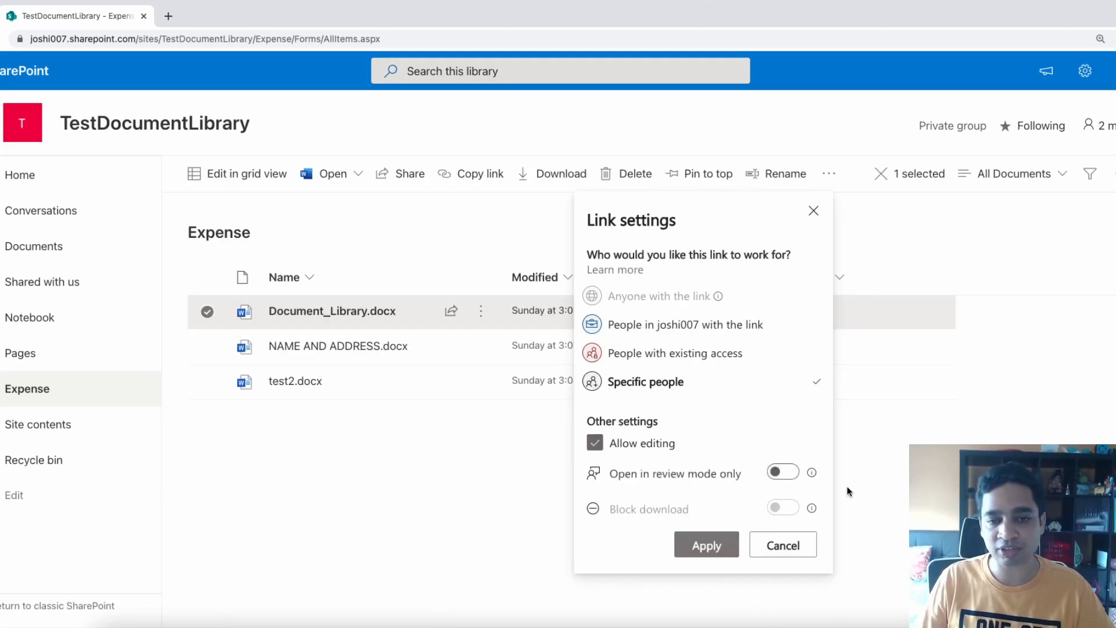
left_click(688, 546)
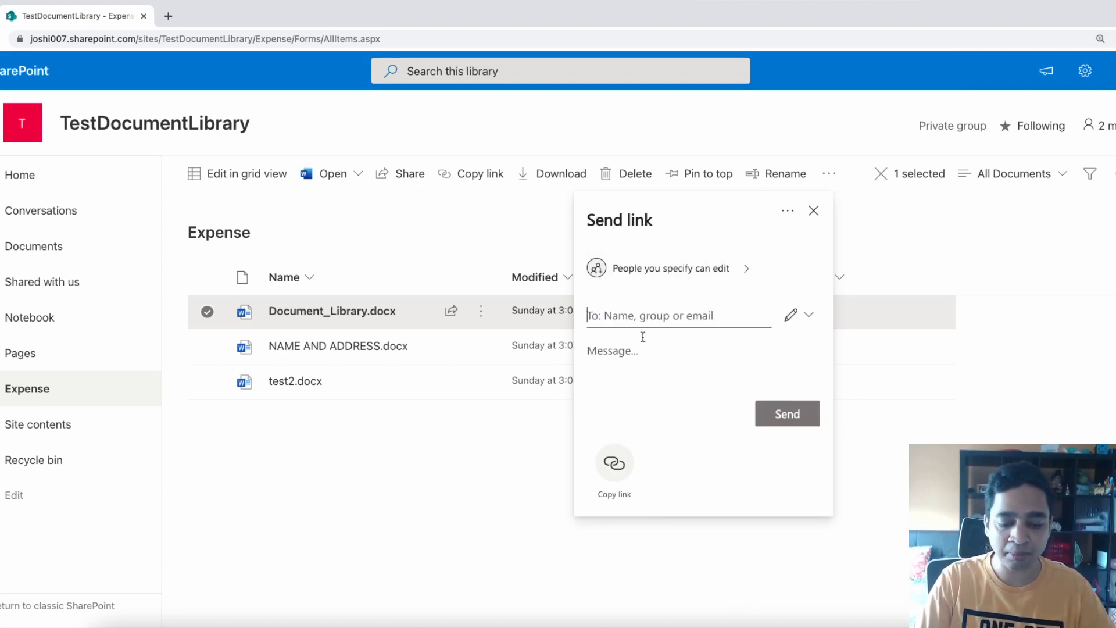
Zoom the page to 150%, add the colleague by name as recipient, and send the link
key("ctrl+plus")
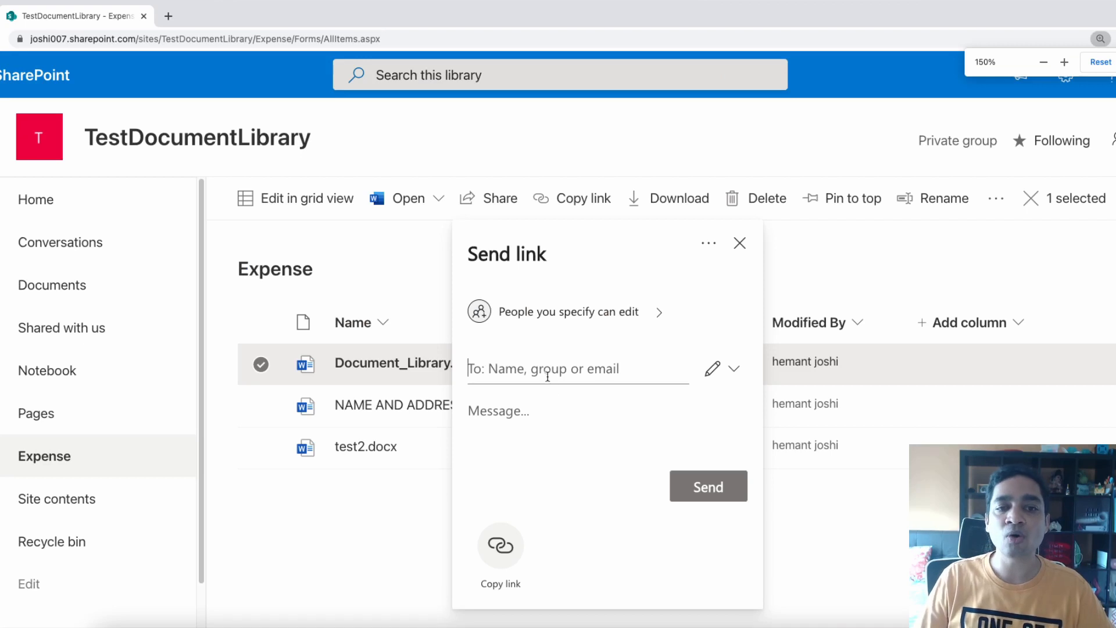
type("vi")
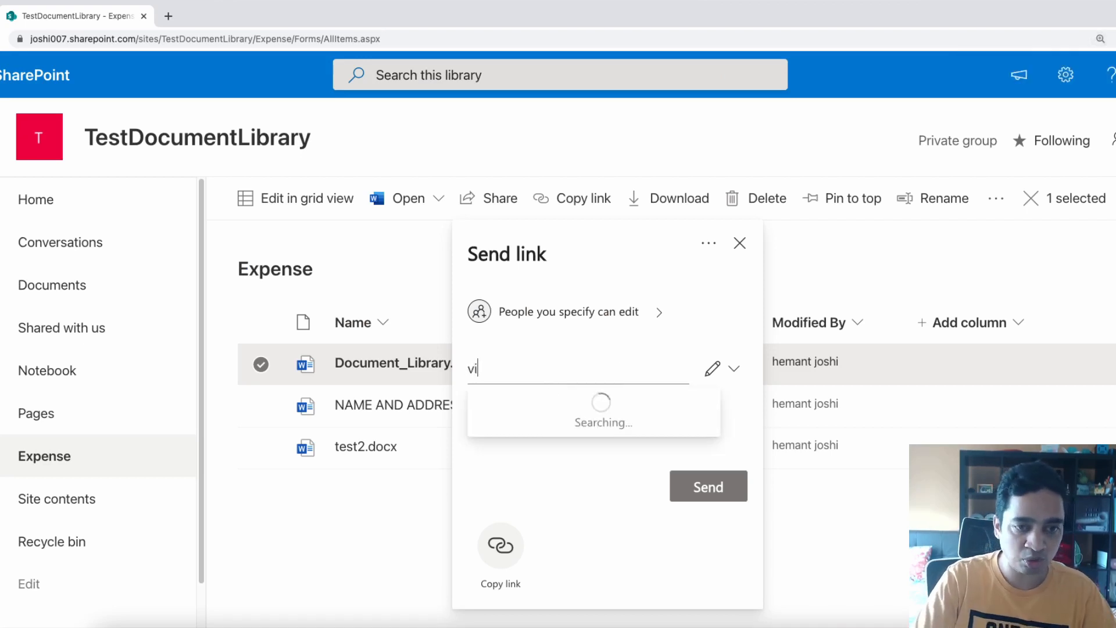
type("vek")
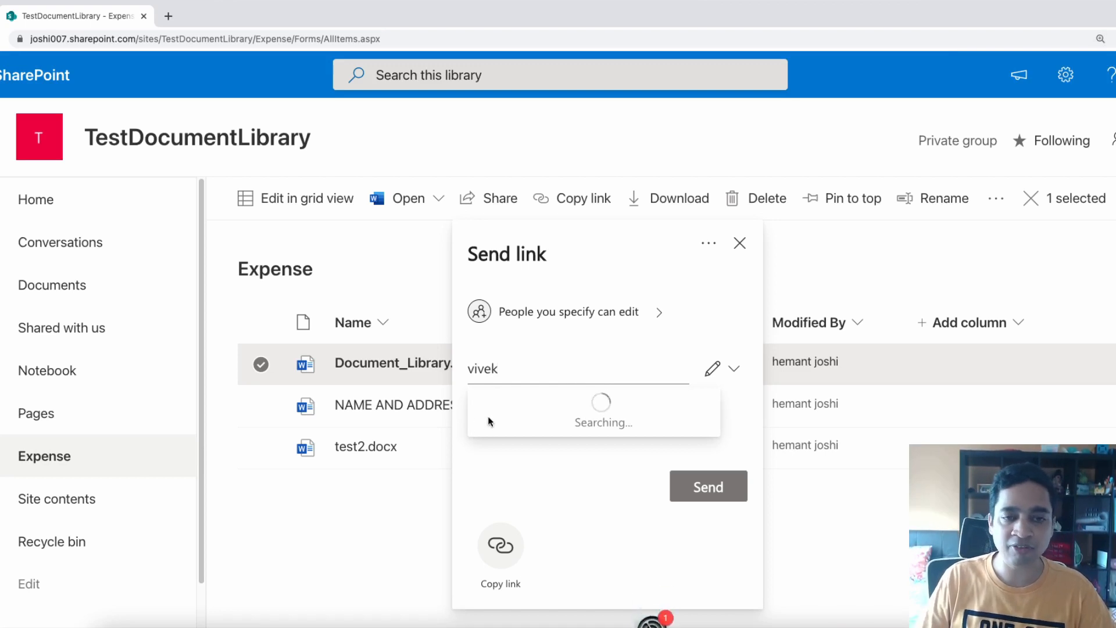
left_click(558, 431)
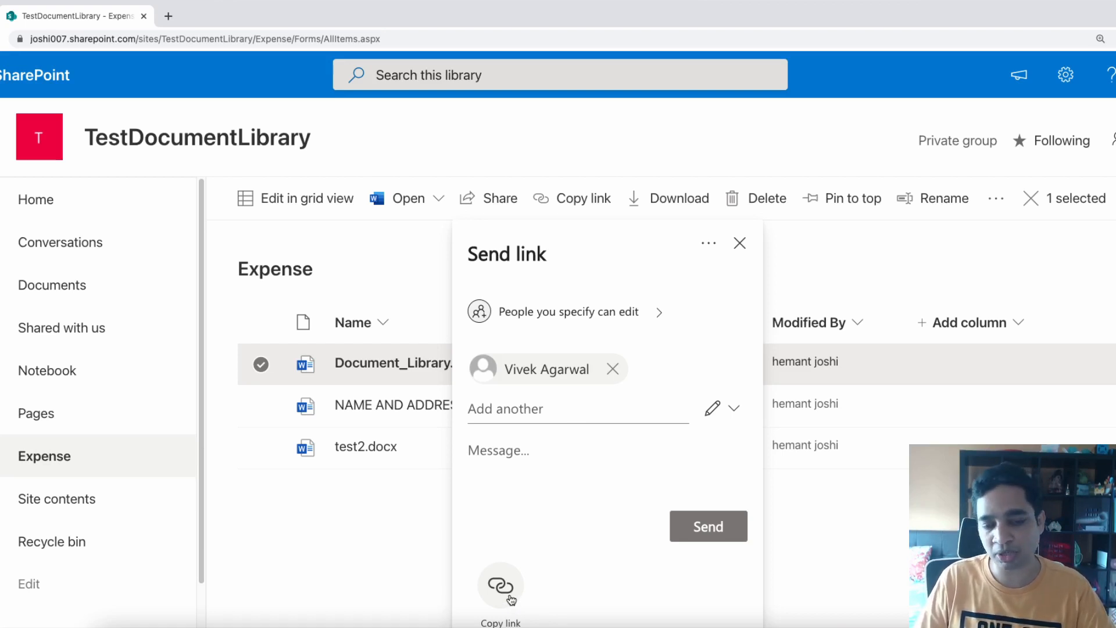
left_click(718, 540)
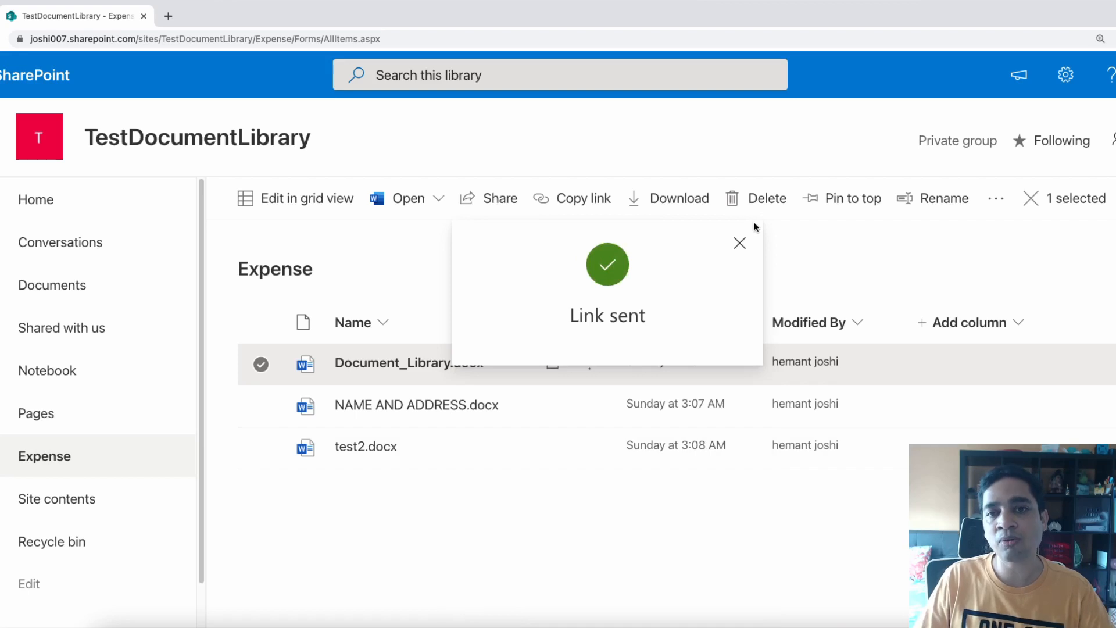
Dismiss the Link sent box and open Manage Access for Document_Library.docx
left_click(742, 244)
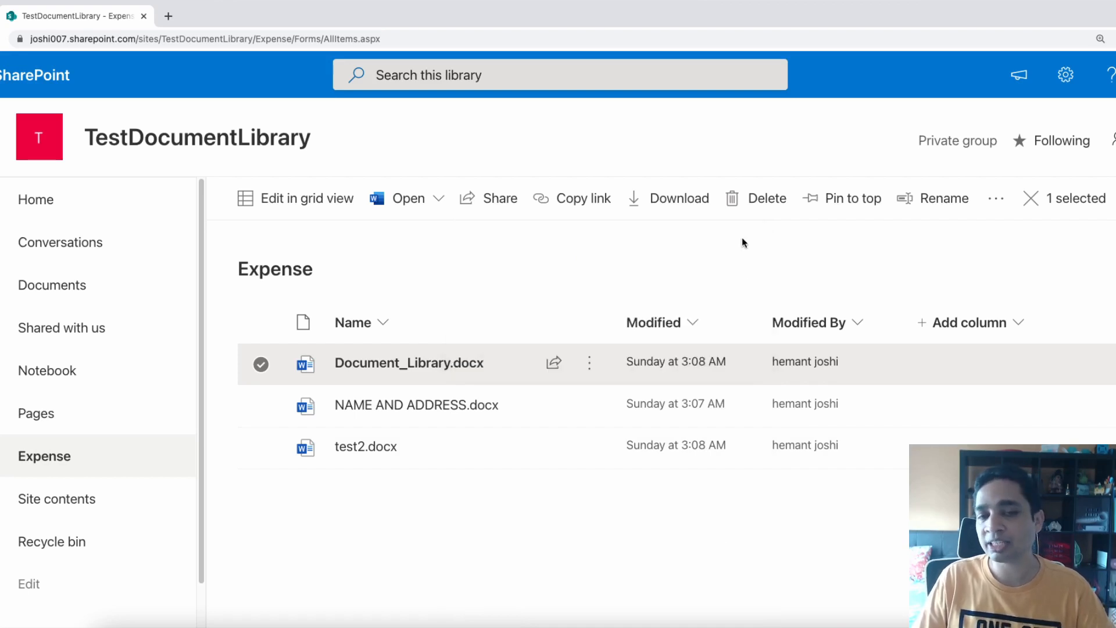
mouse_move(575, 373)
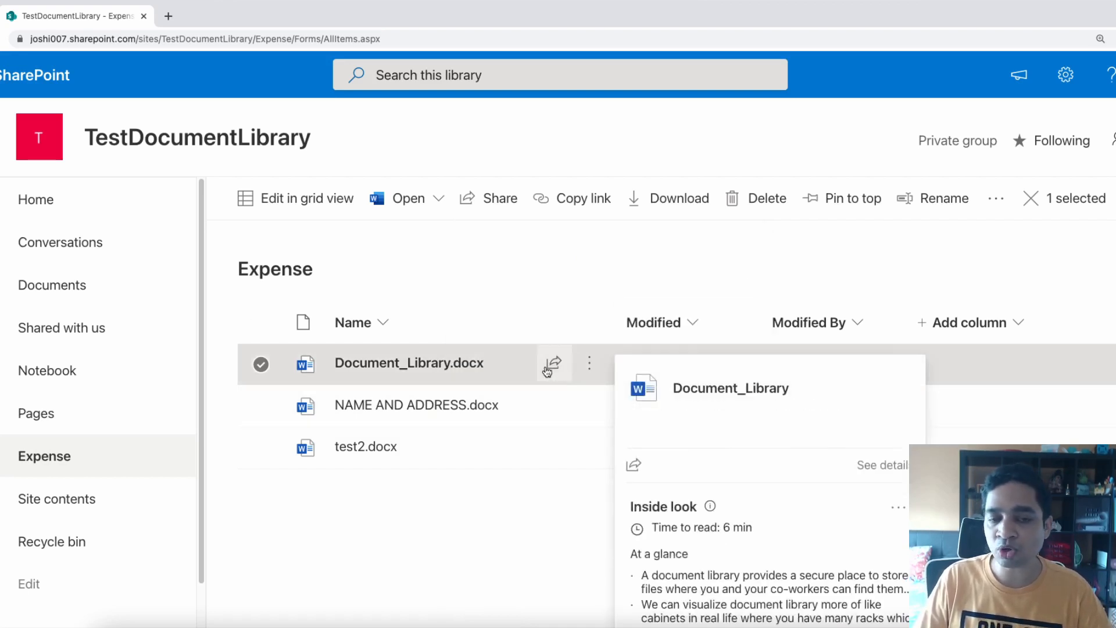
mouse_move(553, 448)
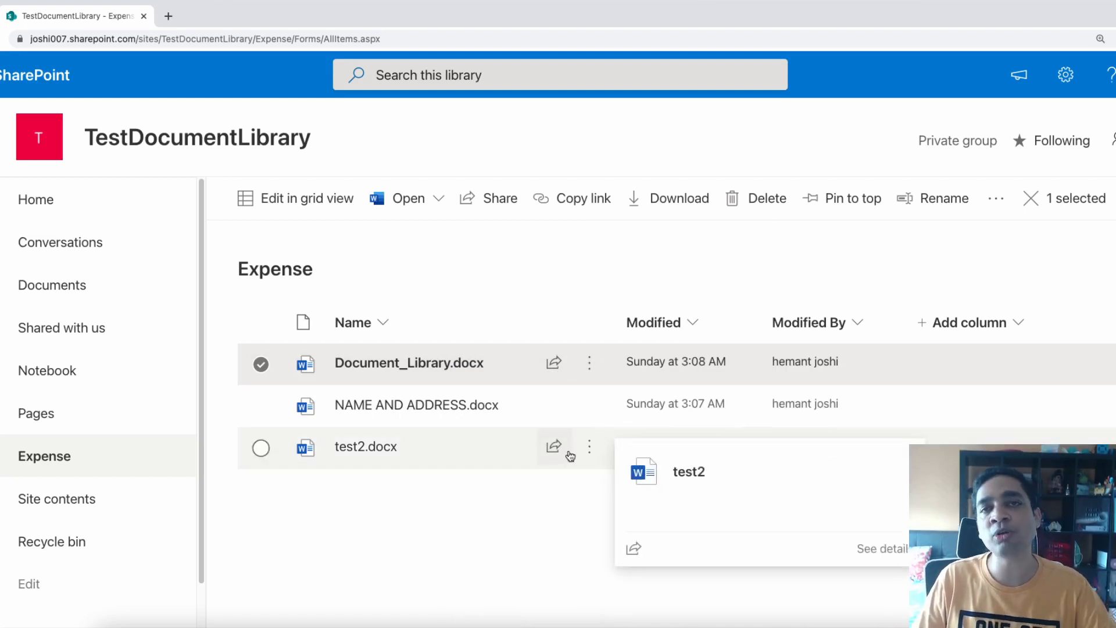
left_click(561, 368)
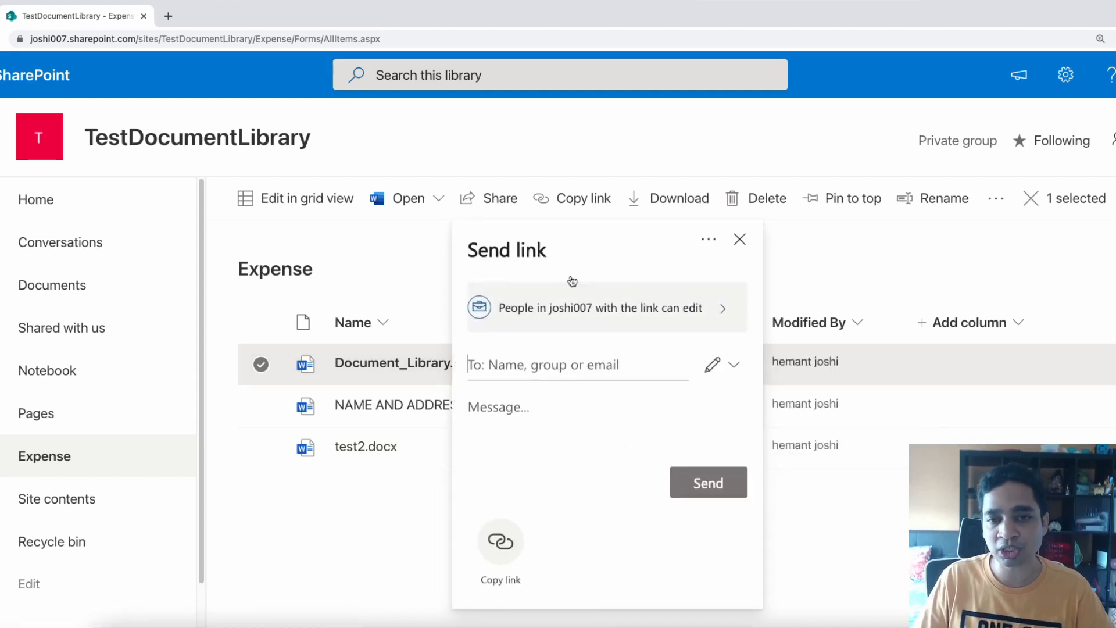
left_click(708, 243)
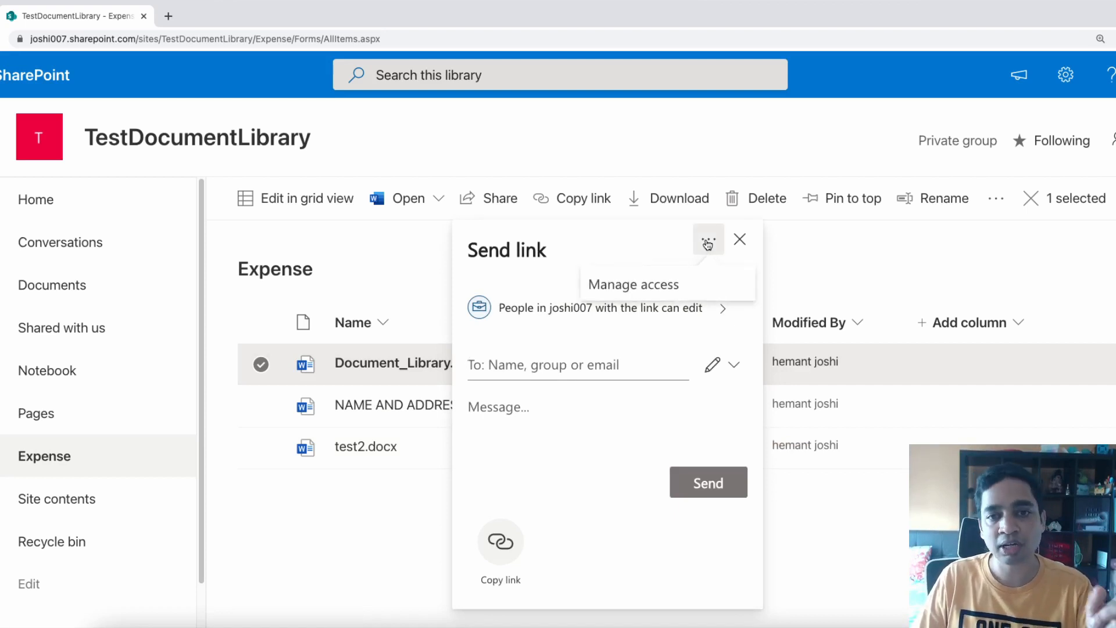
left_click(667, 294)
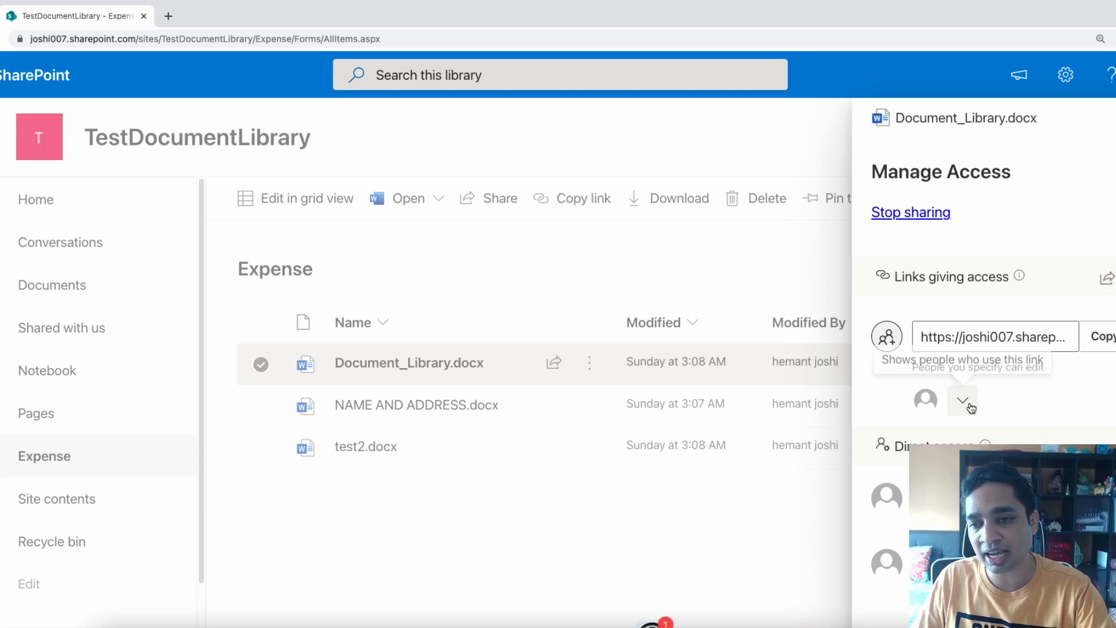
In Manage Access for Document_Library.docx, revoke the person's direct access and delete its sharing link
left_click(965, 403)
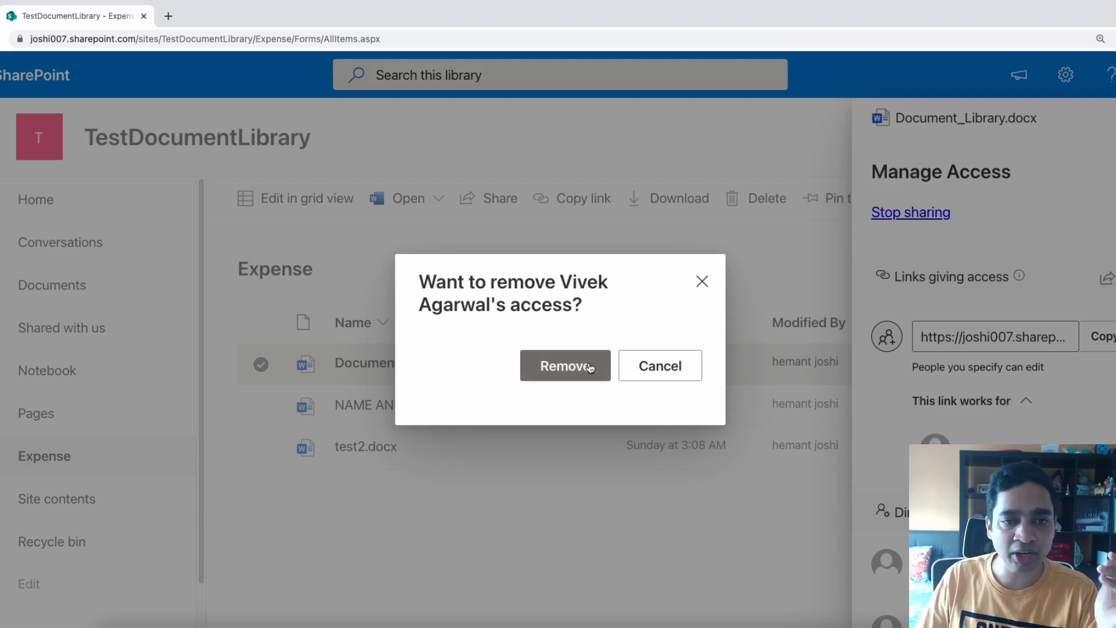
left_click(572, 366)
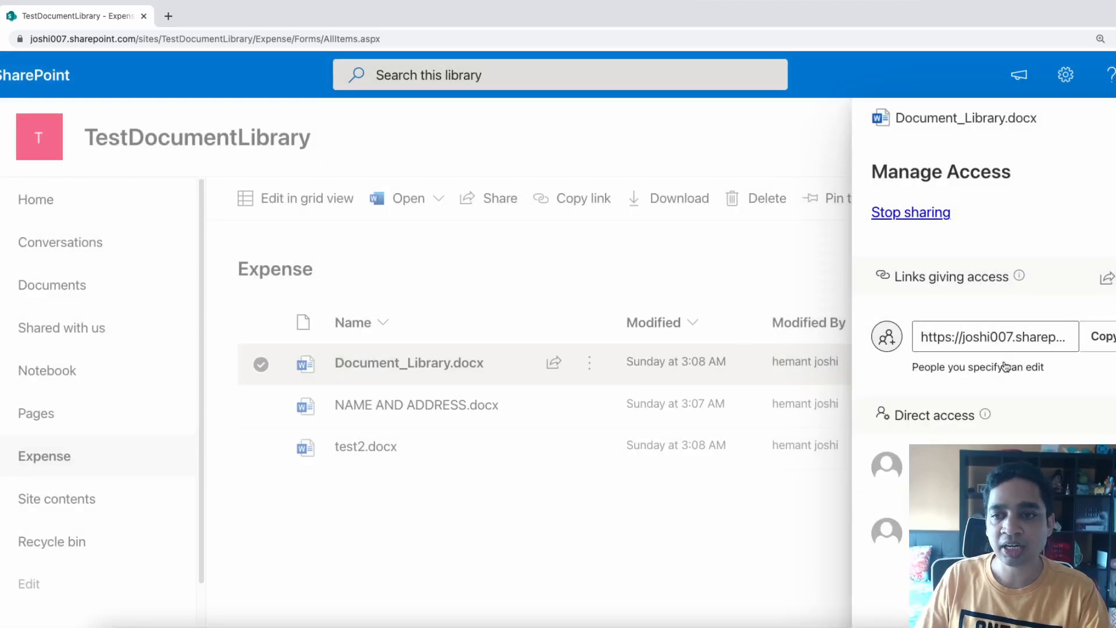
left_click(1107, 277)
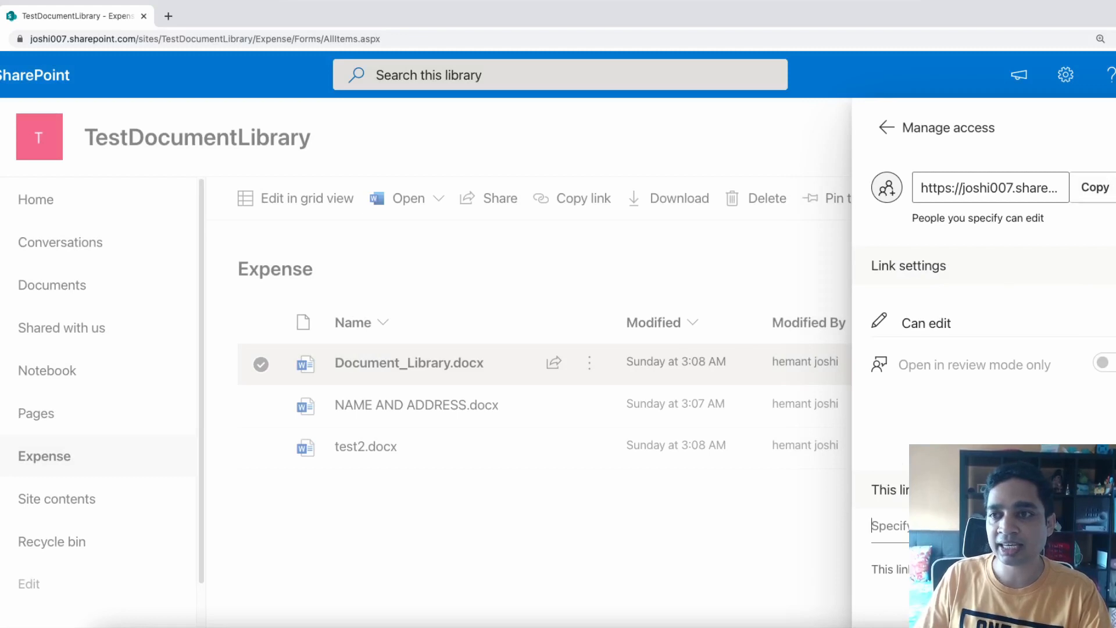
left_click(1115, 185)
left_click(554, 392)
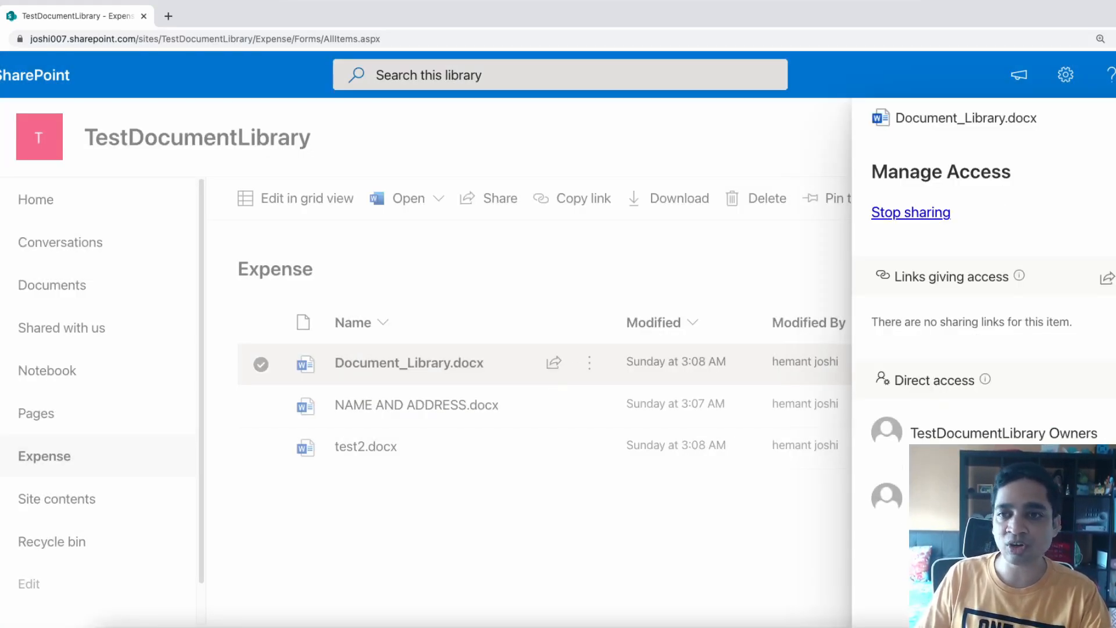
left_click(1115, 118)
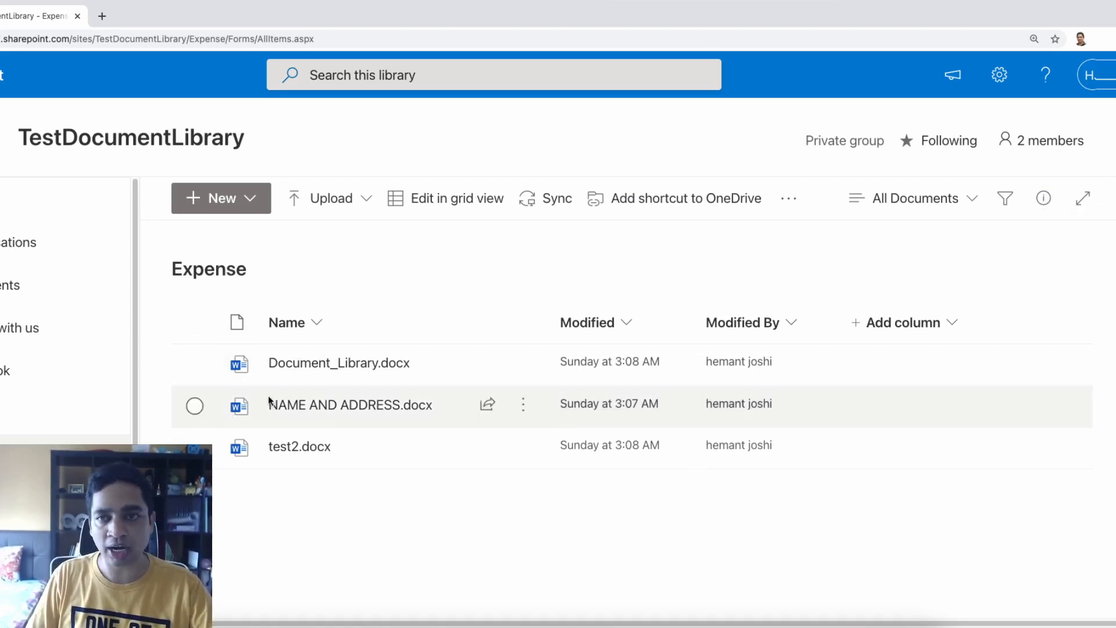
Review the Expense library's activity in the details pane, then select Document_Library.docx for its preview
left_click(1044, 198)
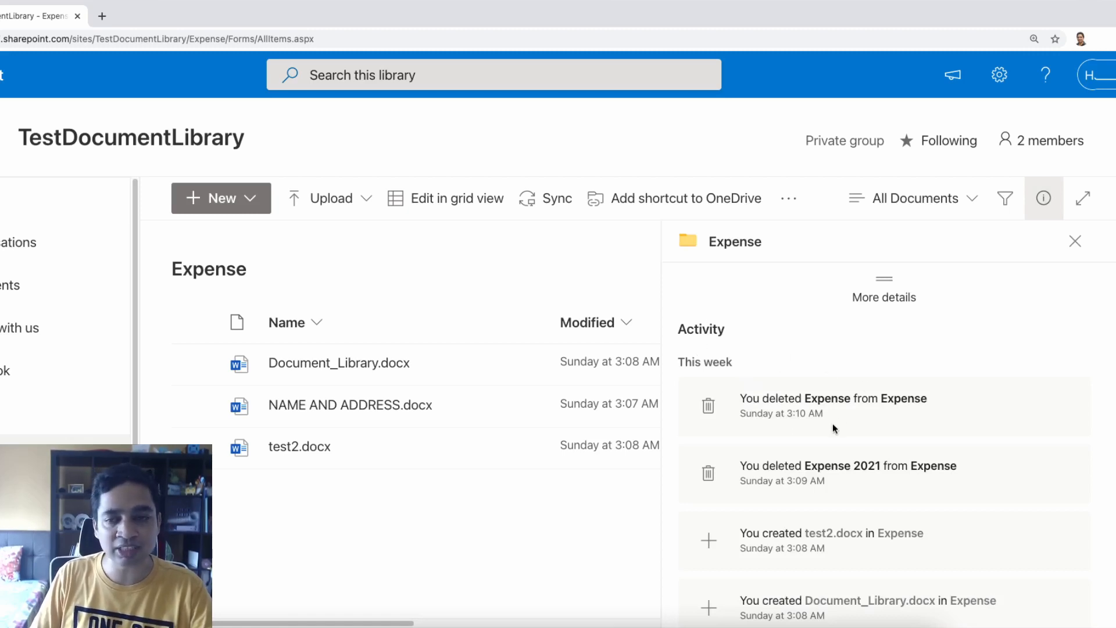
scroll(829, 433, "down", 2)
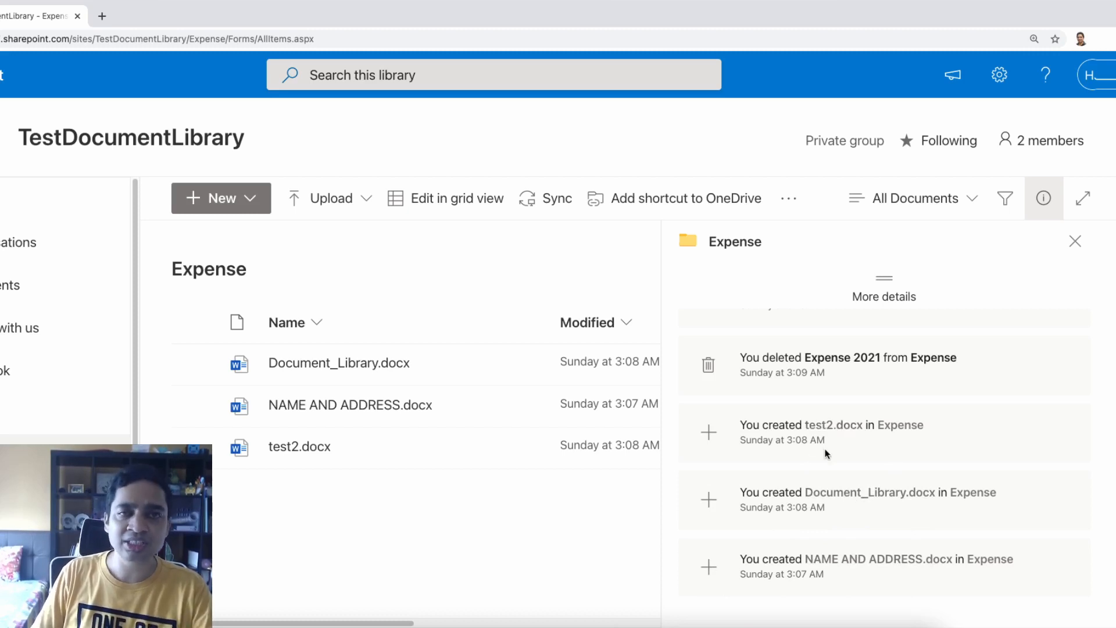
left_click(194, 364)
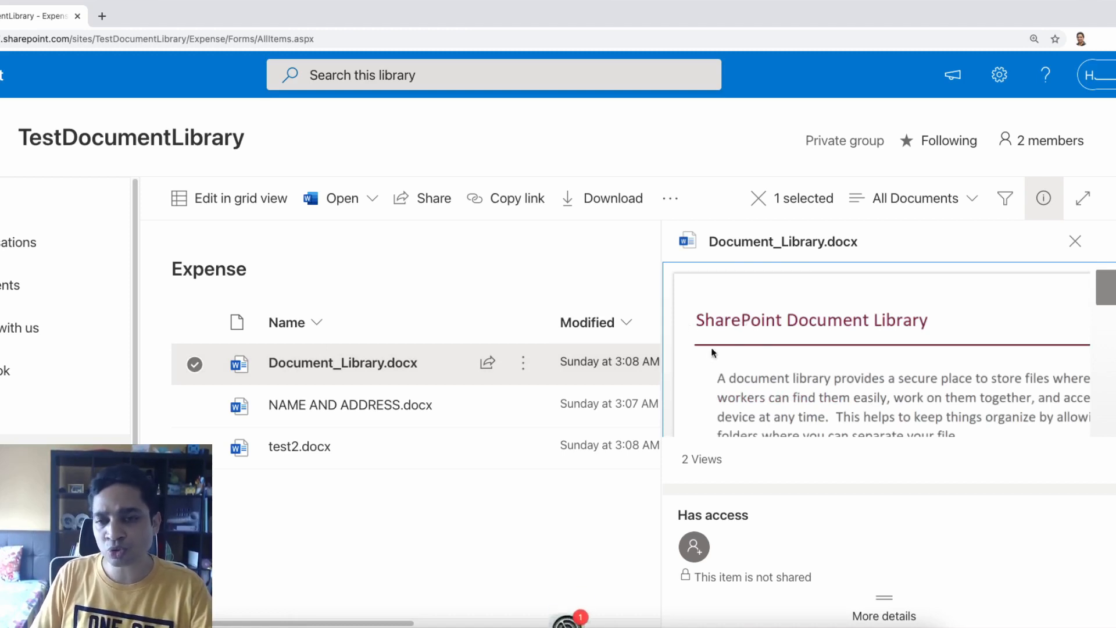
Enter 'test' in Document_Library.docx's Title field in the details pane and save it
scroll(777, 370, "down", 10)
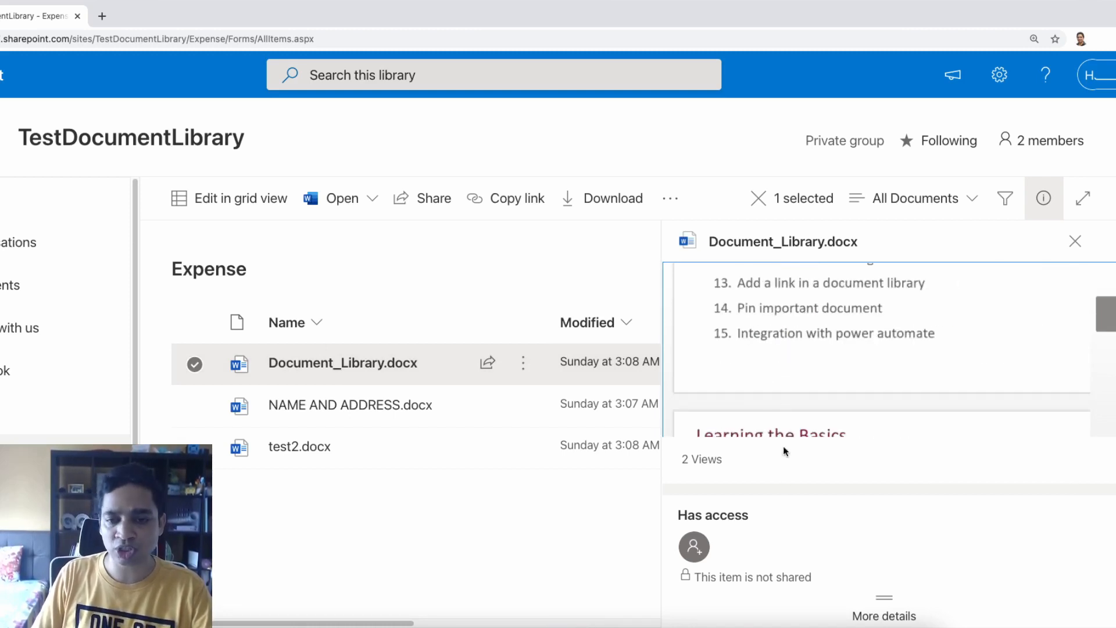
scroll(787, 509, "down", 1)
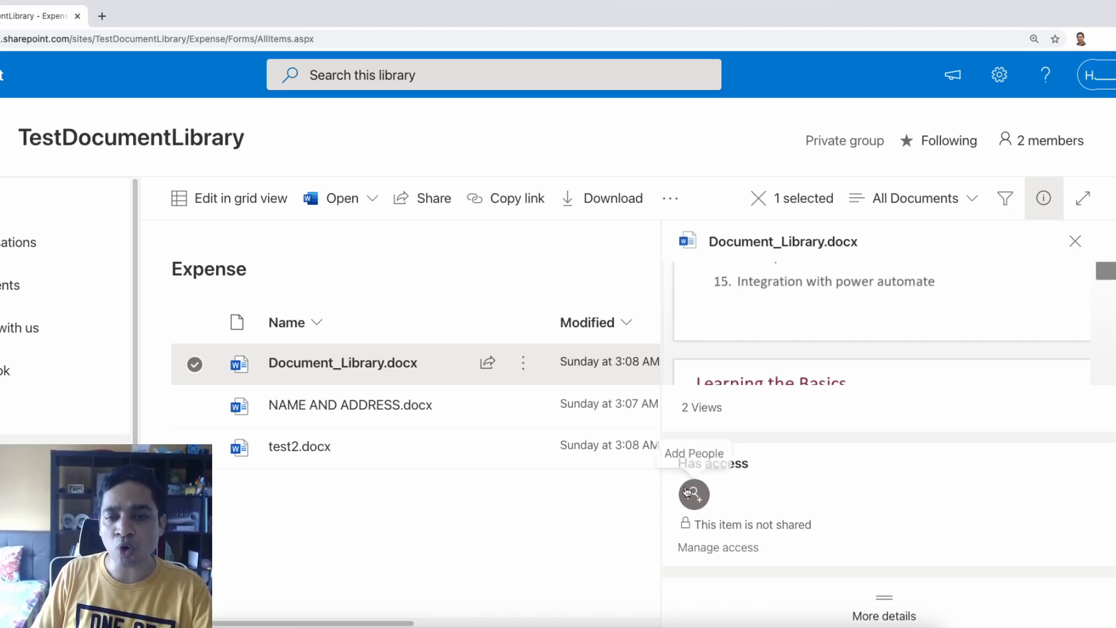
scroll(740, 524, "down", 4)
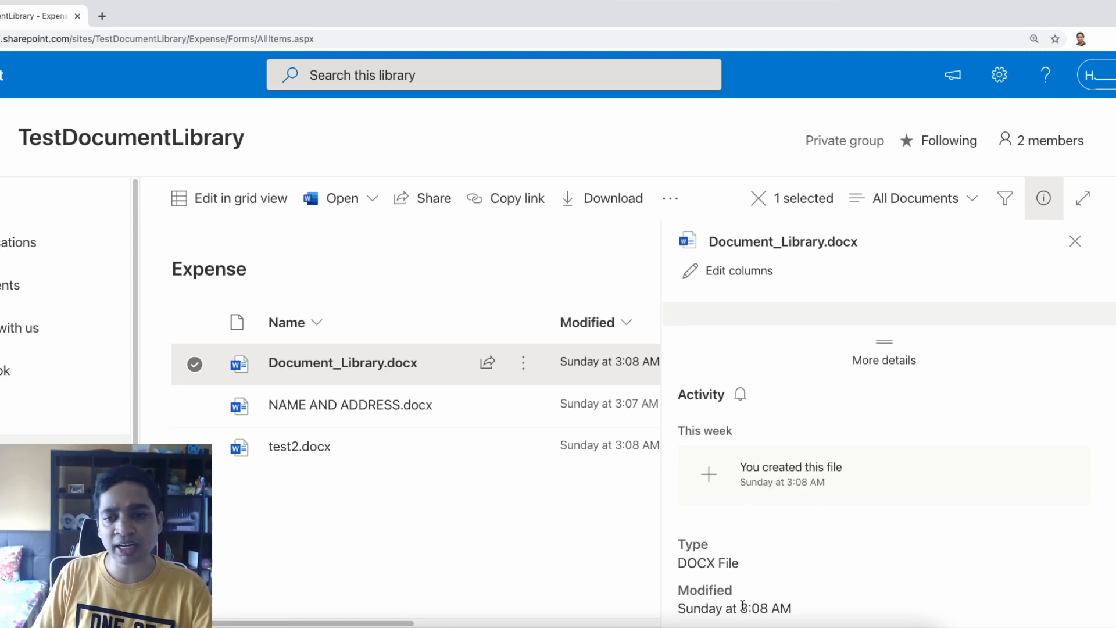
scroll(738, 605, "down", 1)
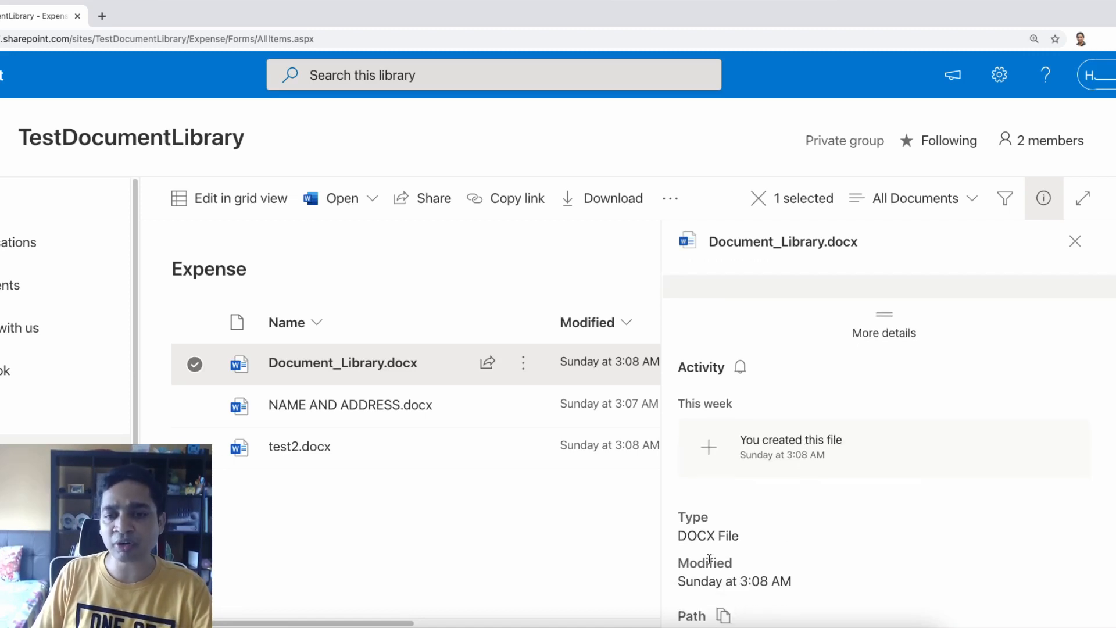
scroll(710, 526, "down", 2)
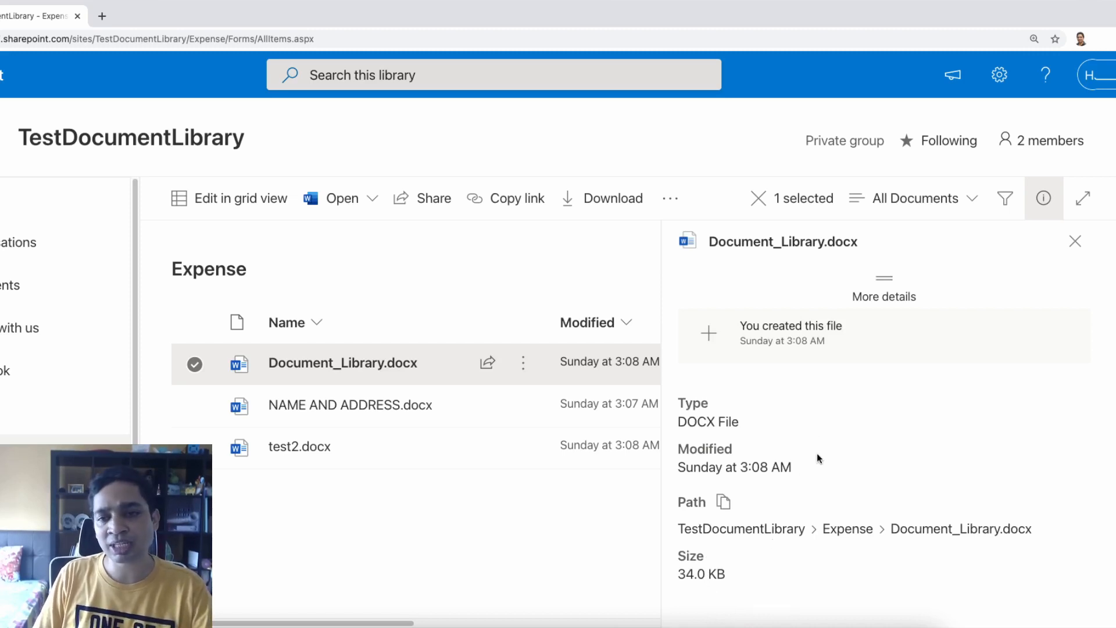
scroll(791, 453, "up", 3)
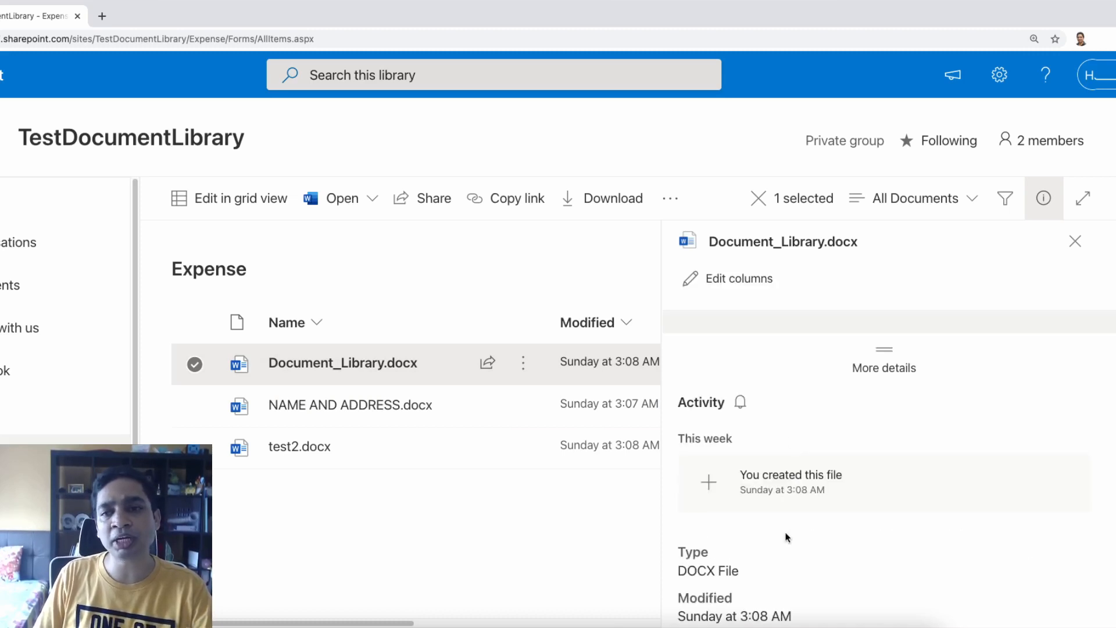
scroll(788, 537, "up", 1)
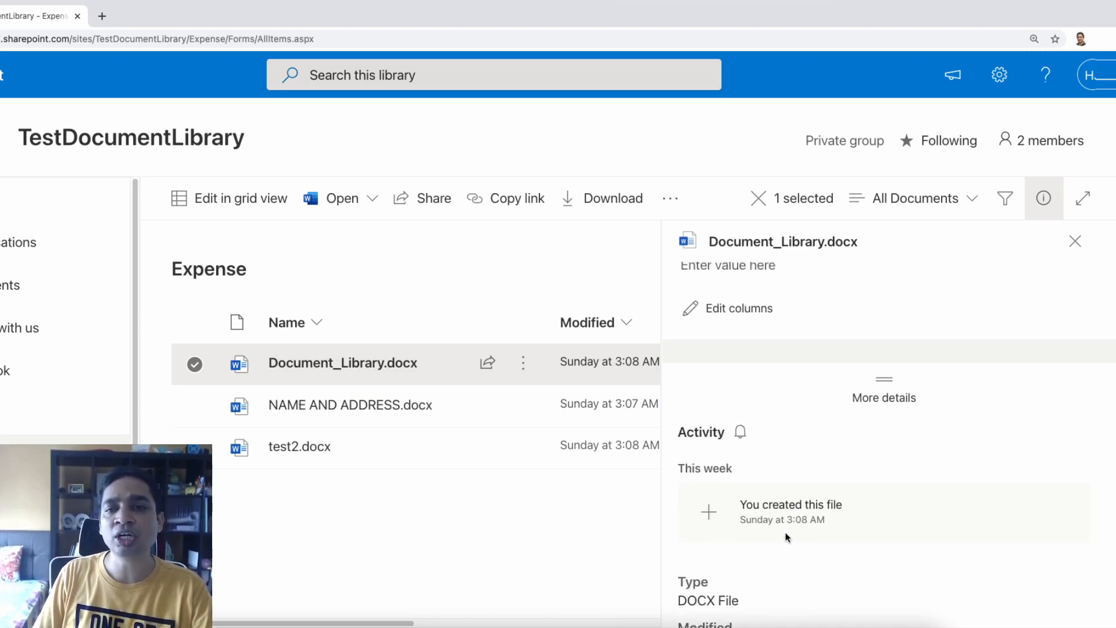
scroll(787, 538, "up", 3)
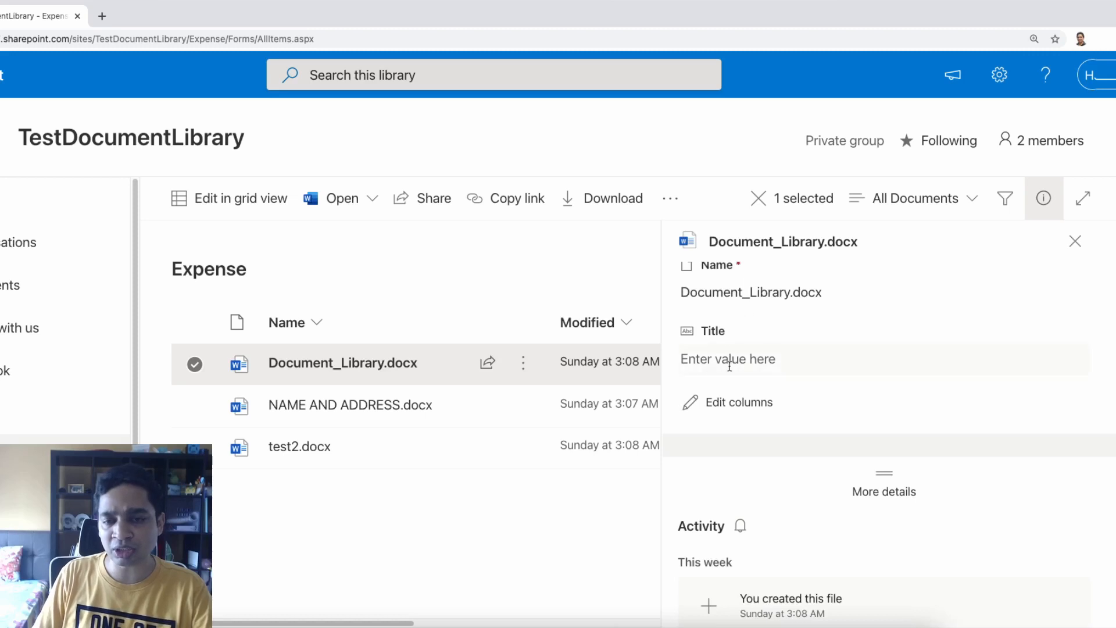
scroll(719, 345, "up", 1)
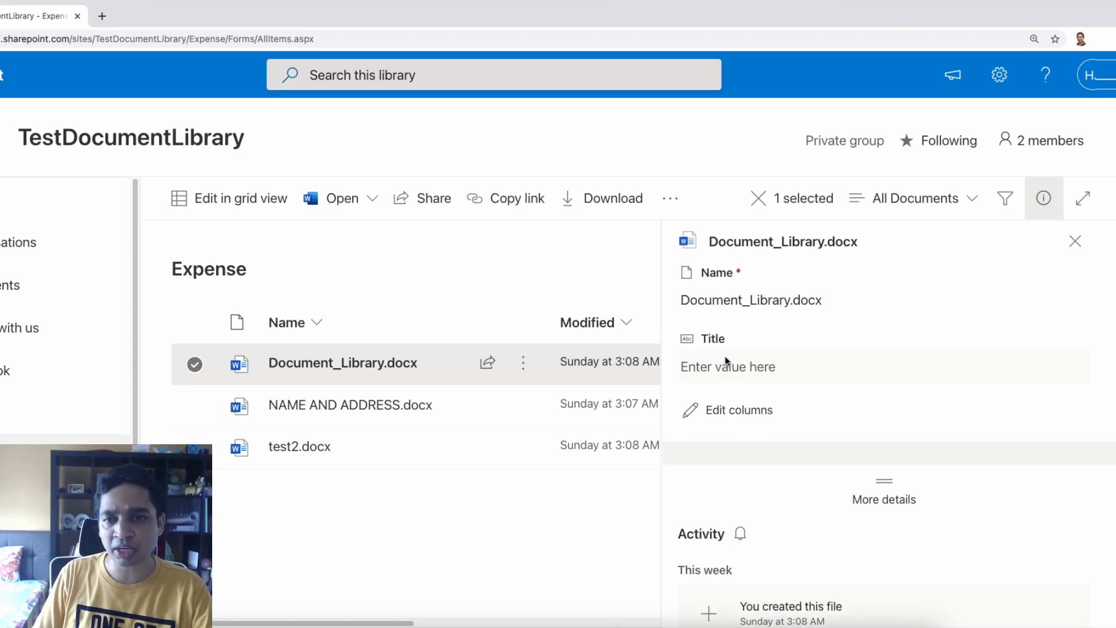
left_click(726, 366)
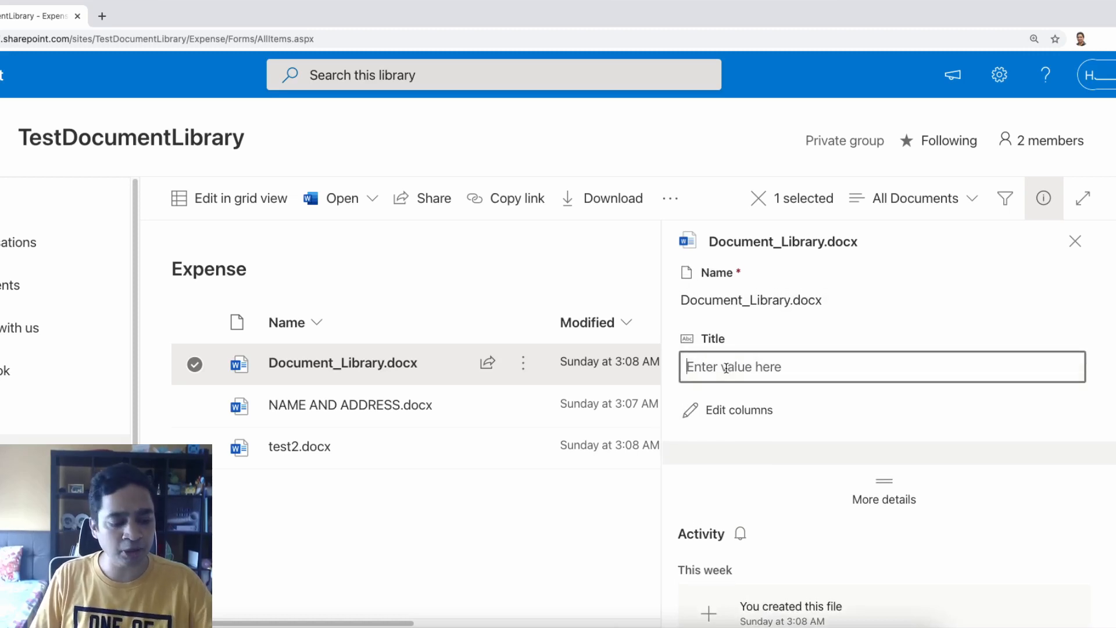
type("r")
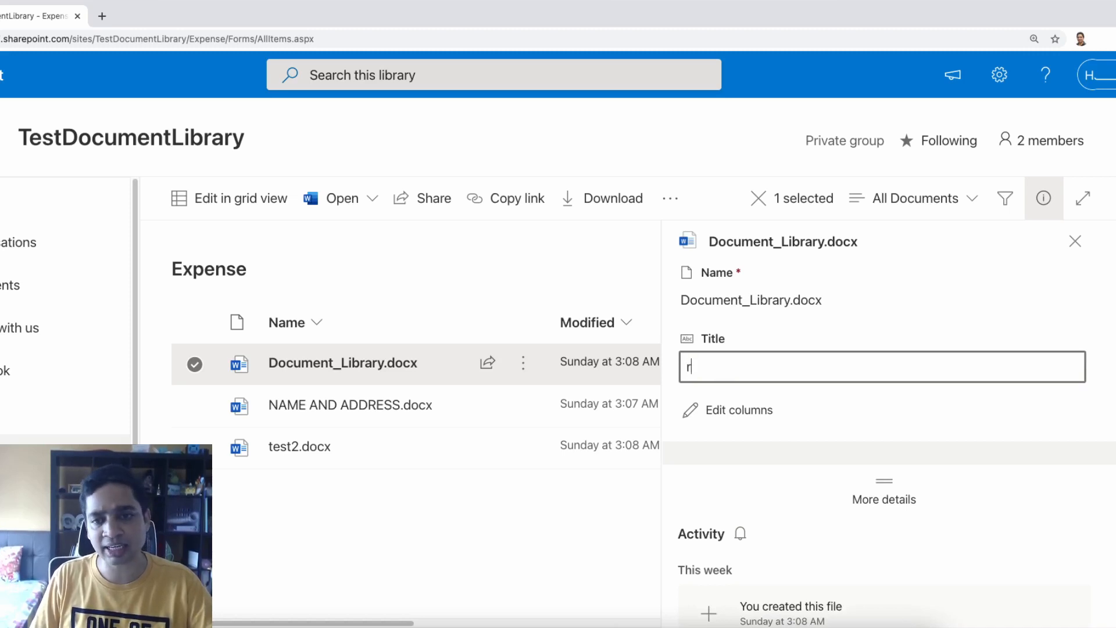
key("BackSpace")
type("test")
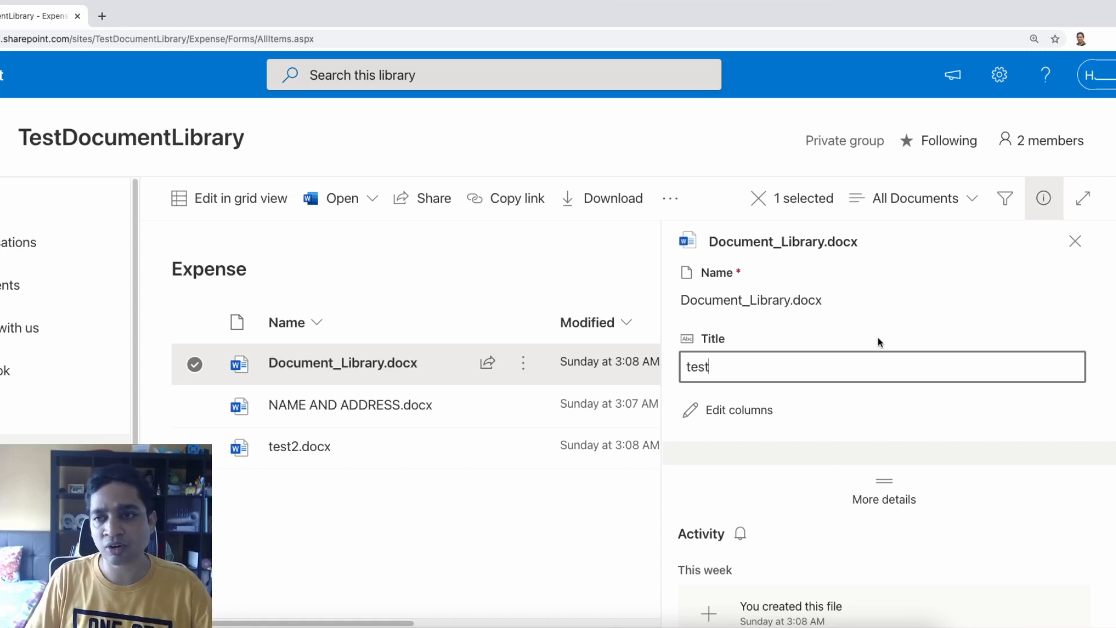
scroll(830, 501, "down", 5)
scroll(828, 497, "up", 4)
scroll(828, 497, "up", 1)
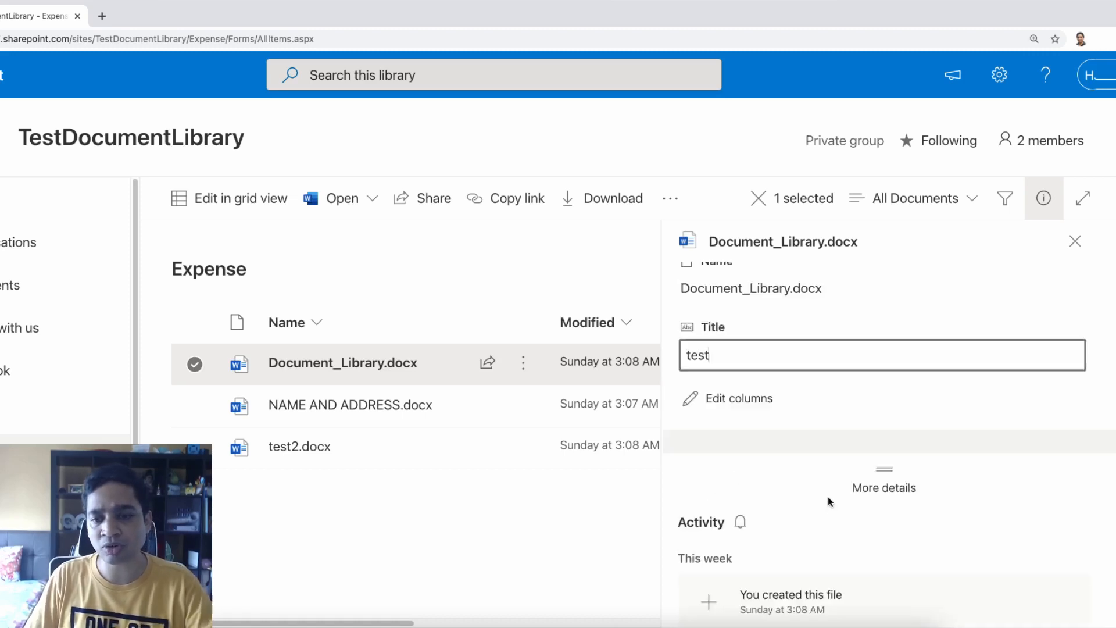
left_click(710, 441)
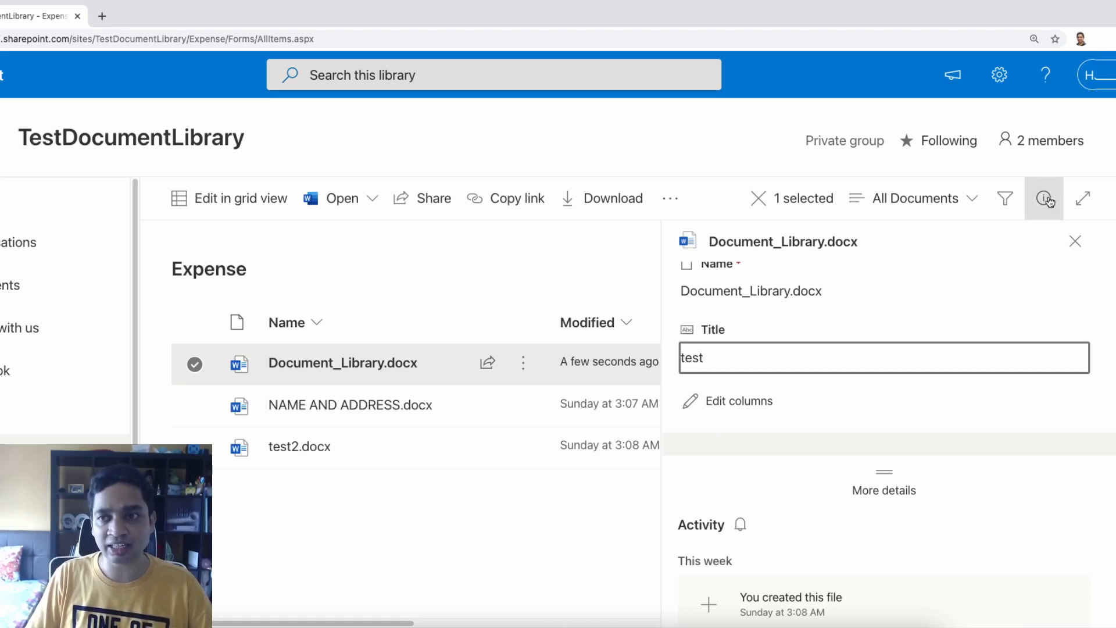
Select NAME AND ADDRESS.docx as well and check the bulk details pane for both files
left_click(1081, 253)
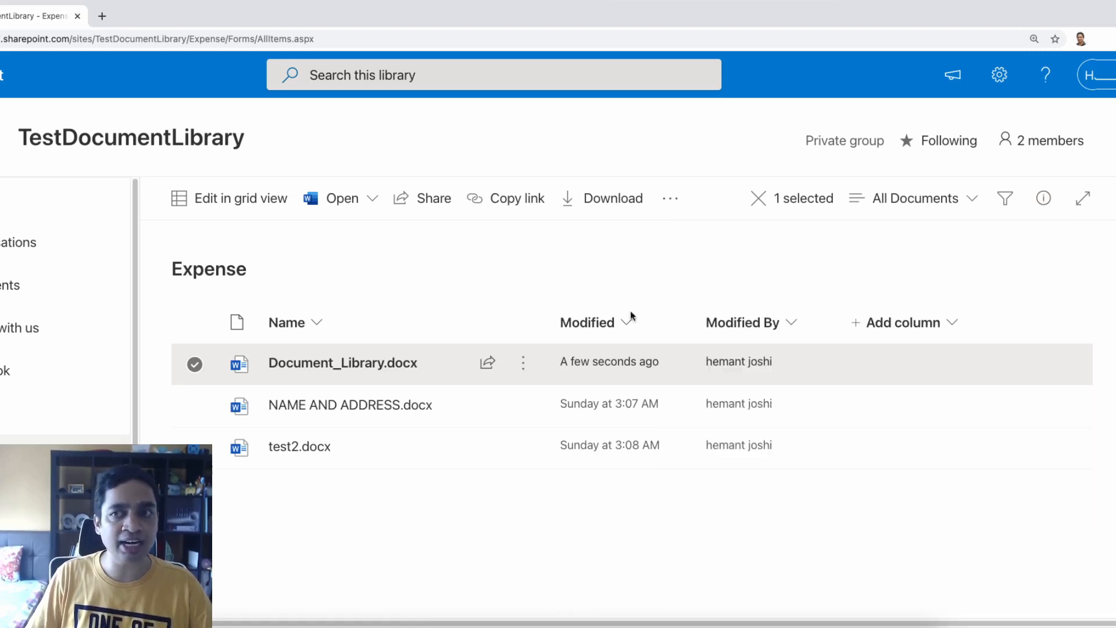
left_click(195, 405)
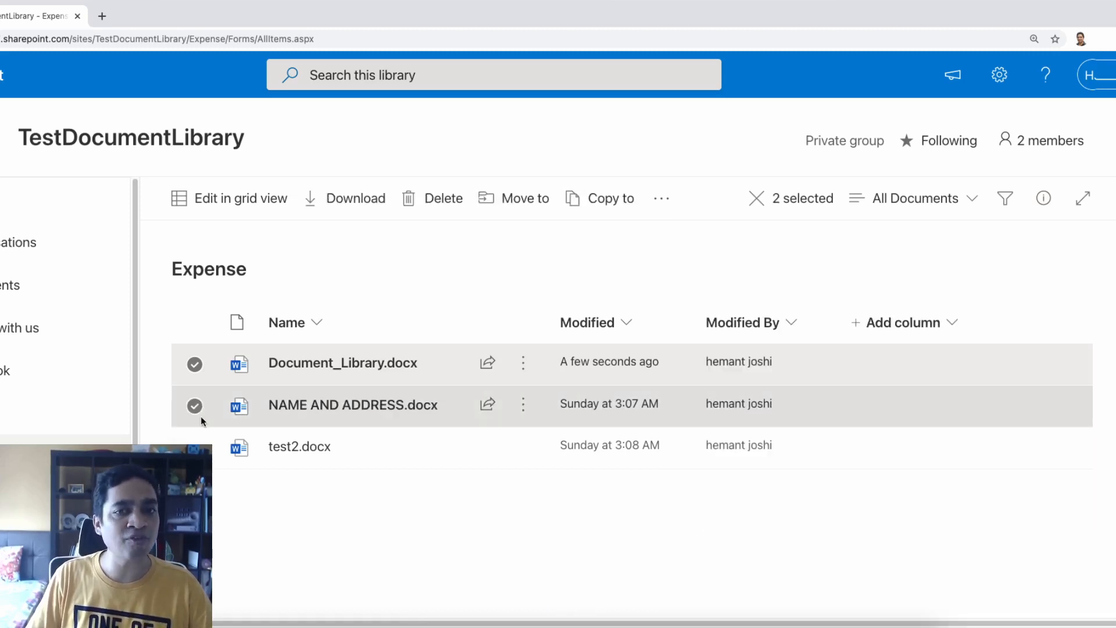
left_click(1041, 205)
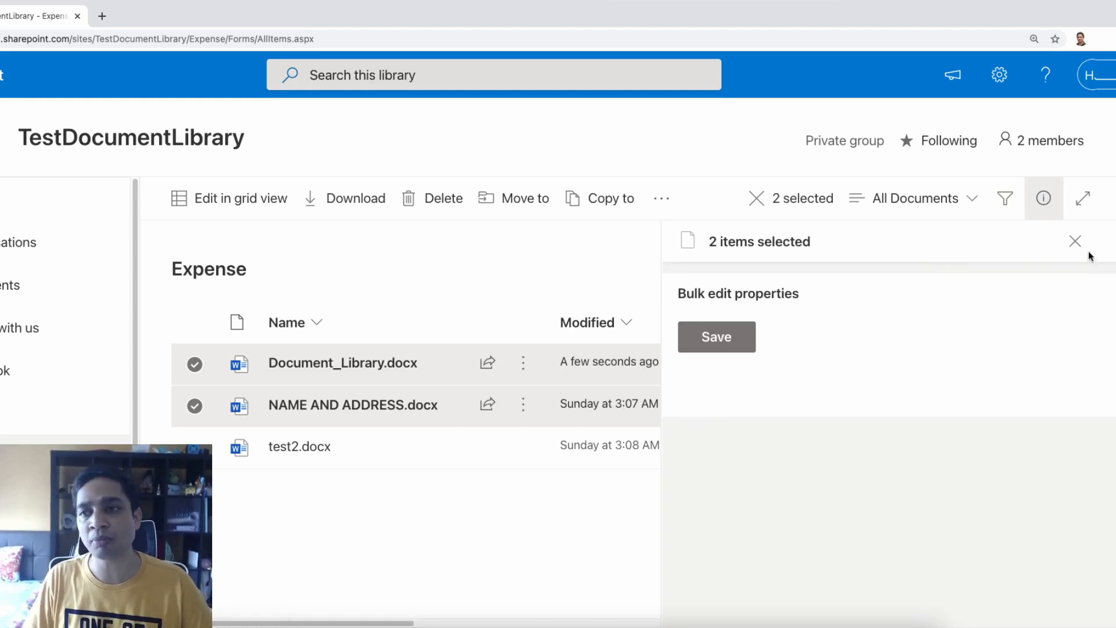
left_click(1075, 241)
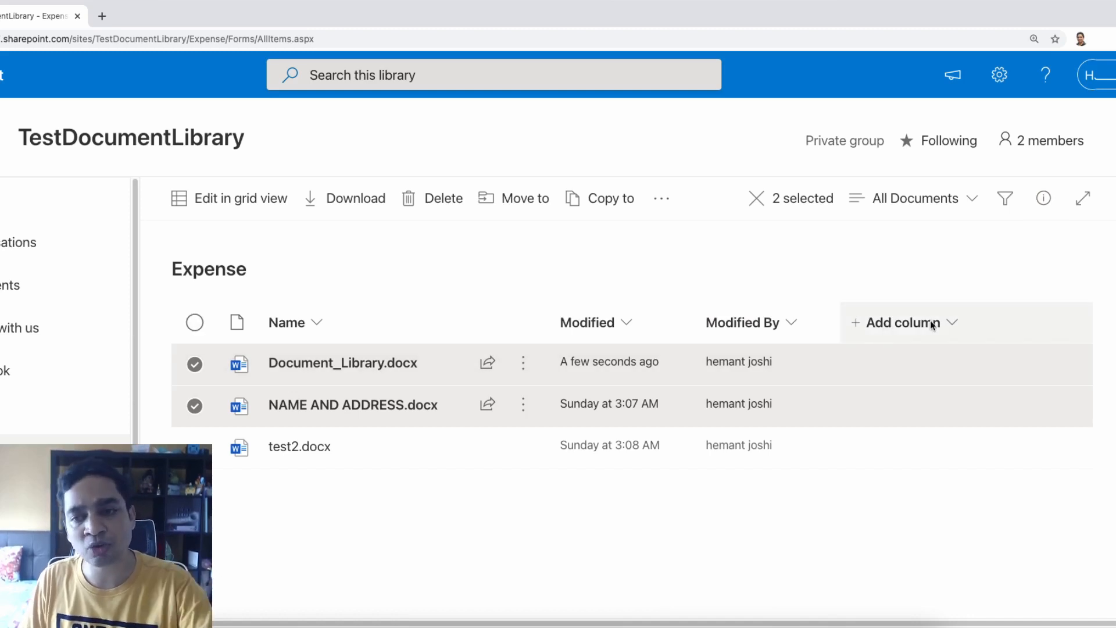
Add a Number column named 'Total Expense' to the Expense library
left_click(952, 322)
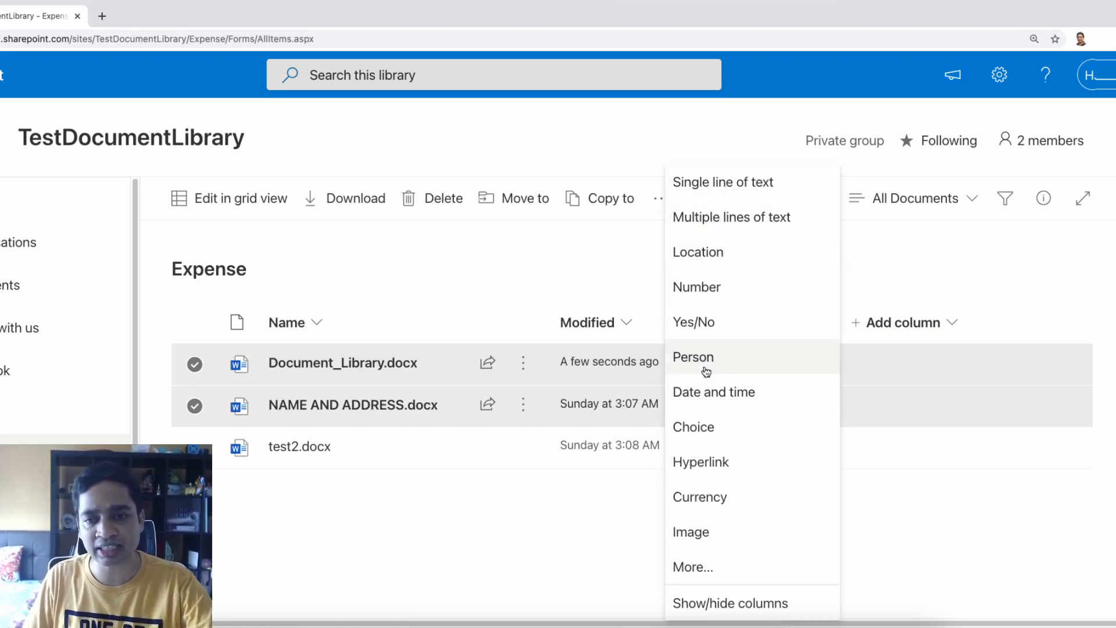
left_click(710, 287)
type("Total Expense")
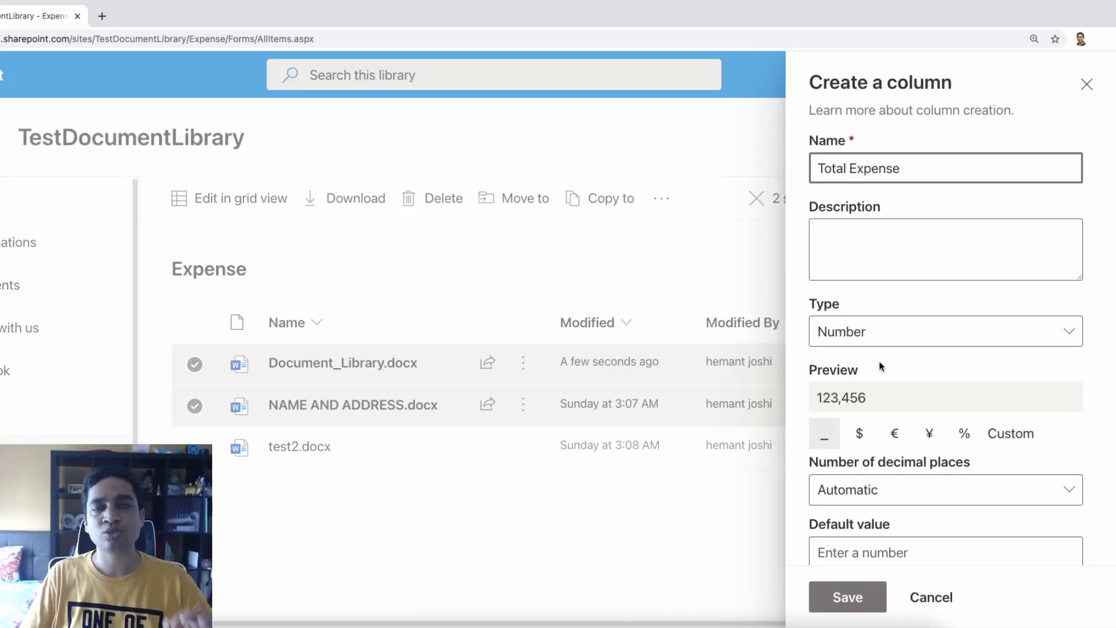
left_click(843, 604)
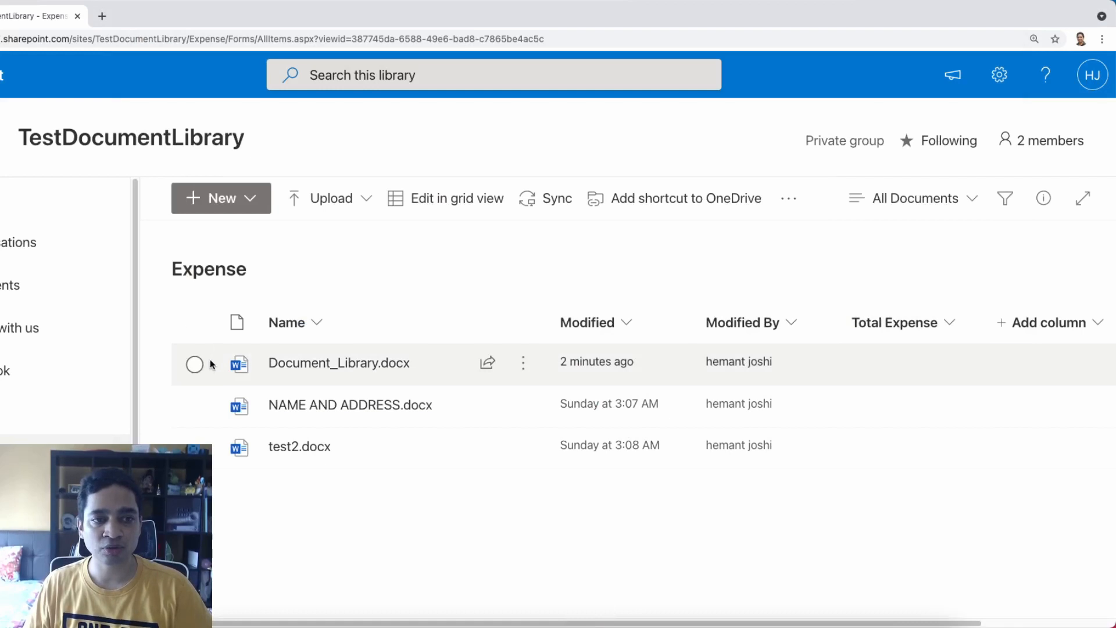
left_click(195, 364)
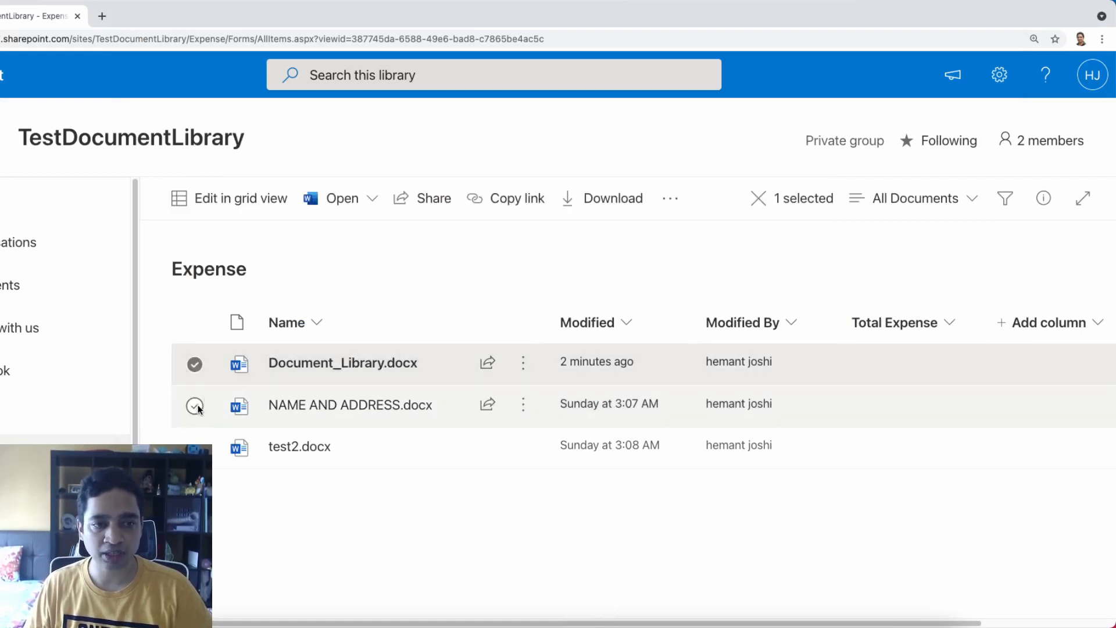
Bulk-edit Document_Library.docx and NAME AND ADDRESS.docx together to give both Total Expense 45
left_click(194, 406)
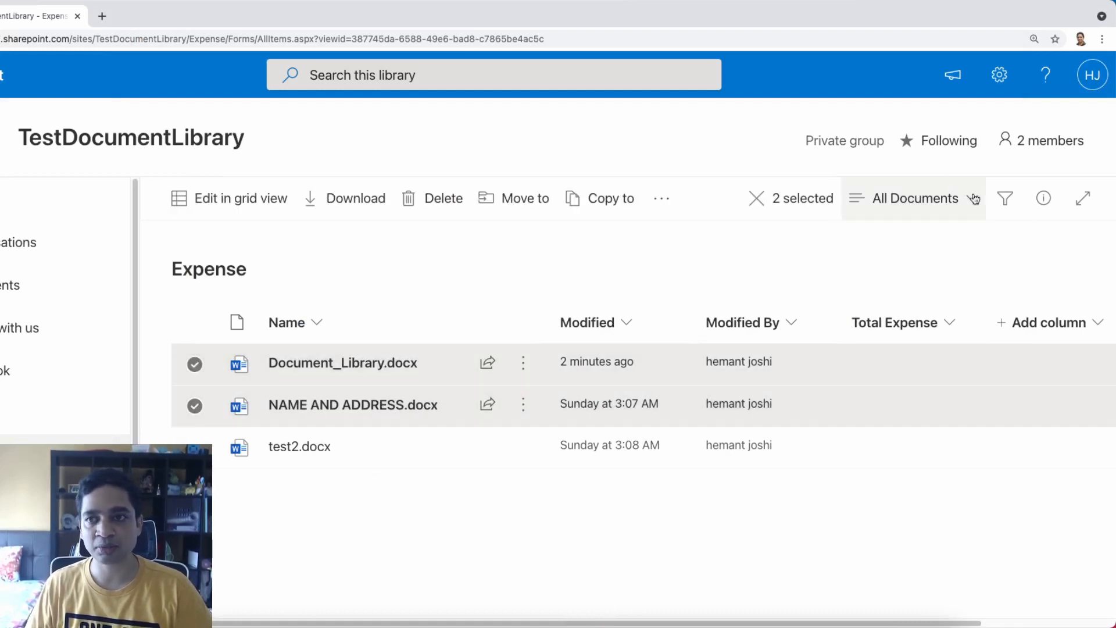
left_click(1044, 201)
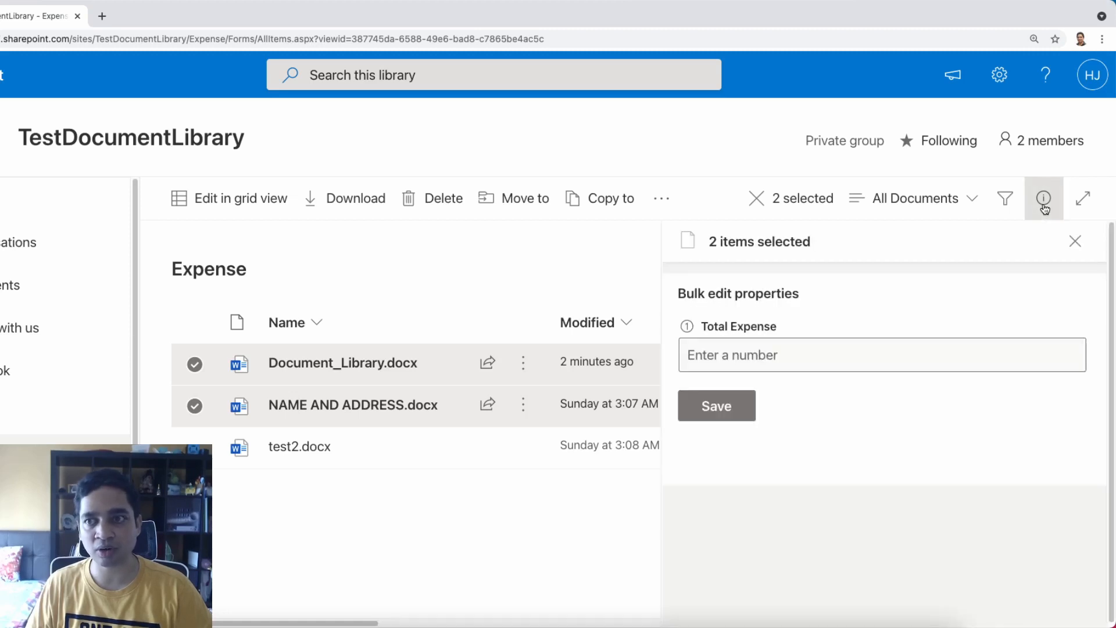
left_click(740, 352)
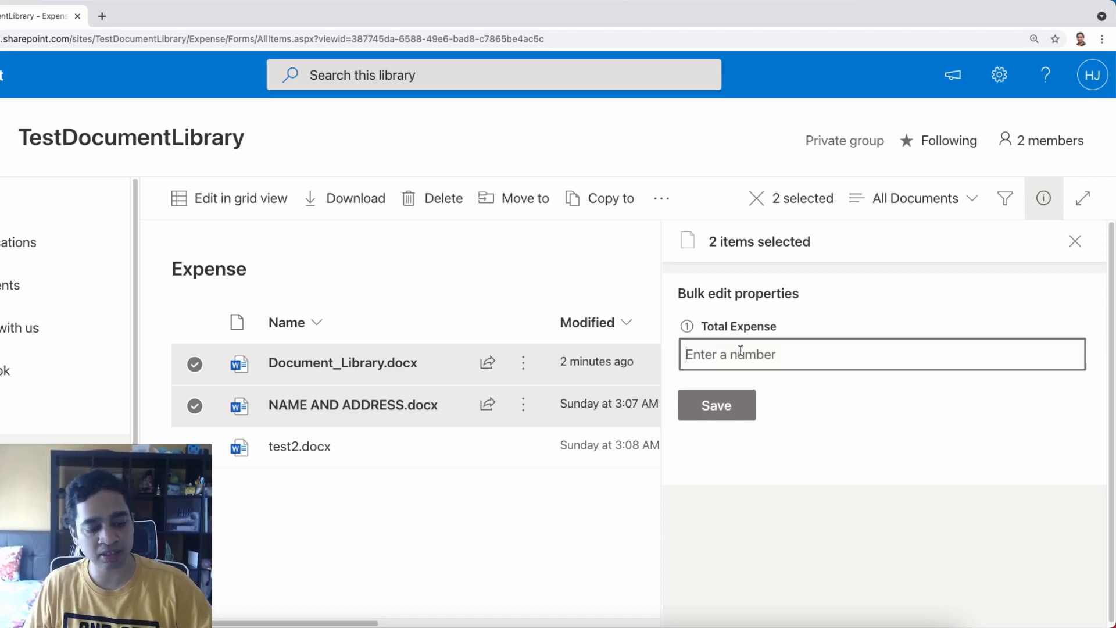
type("45")
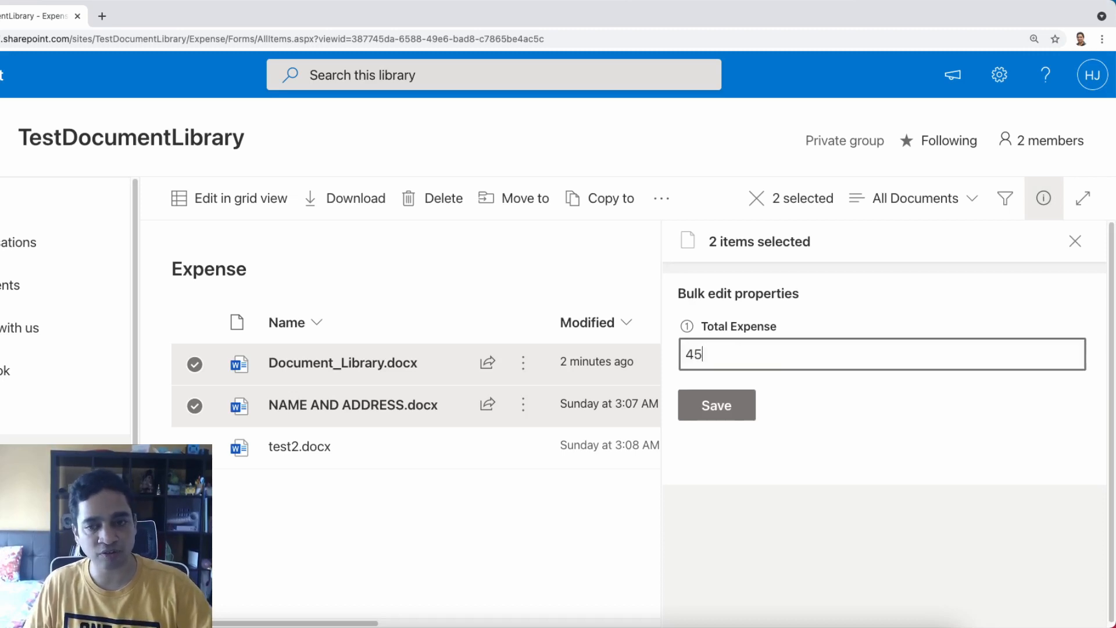
left_click(724, 403)
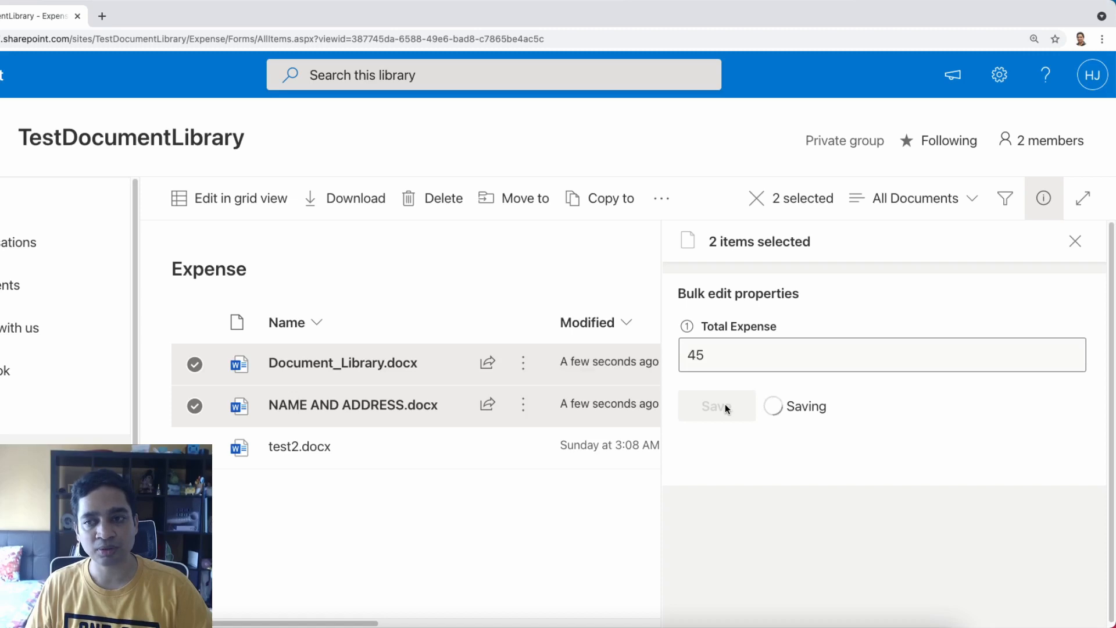
left_click(1075, 239)
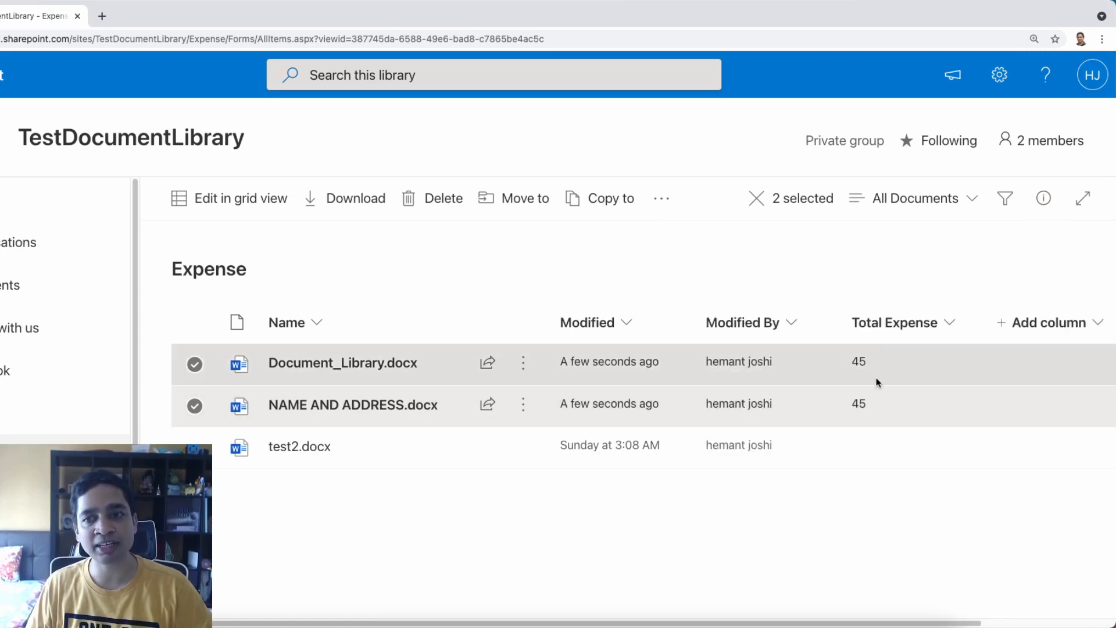
mouse_move(417, 416)
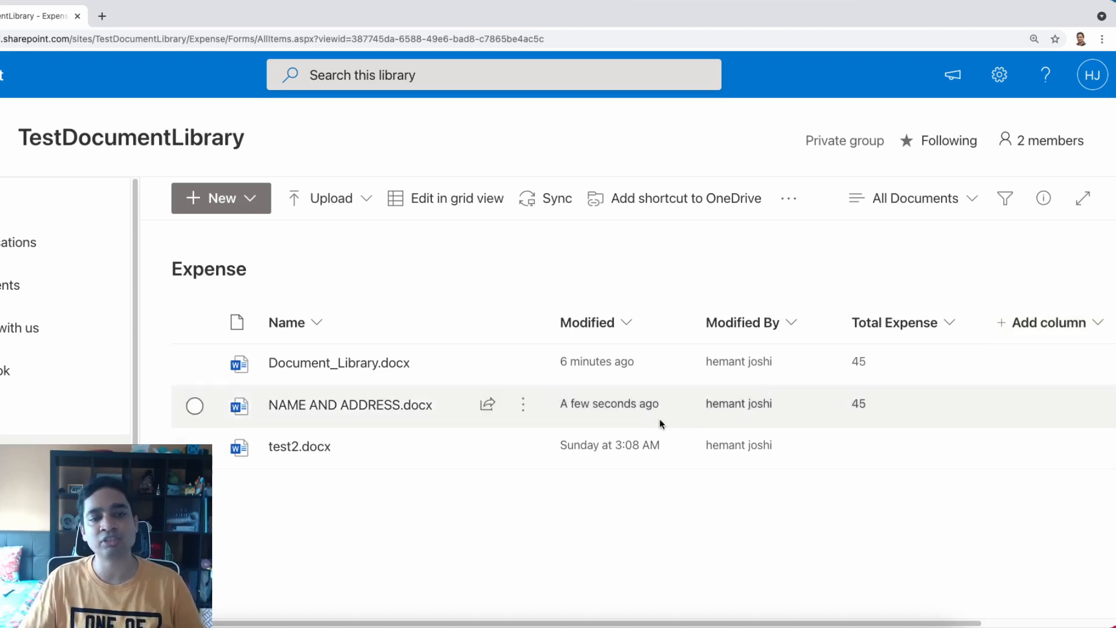
mouse_move(355, 412)
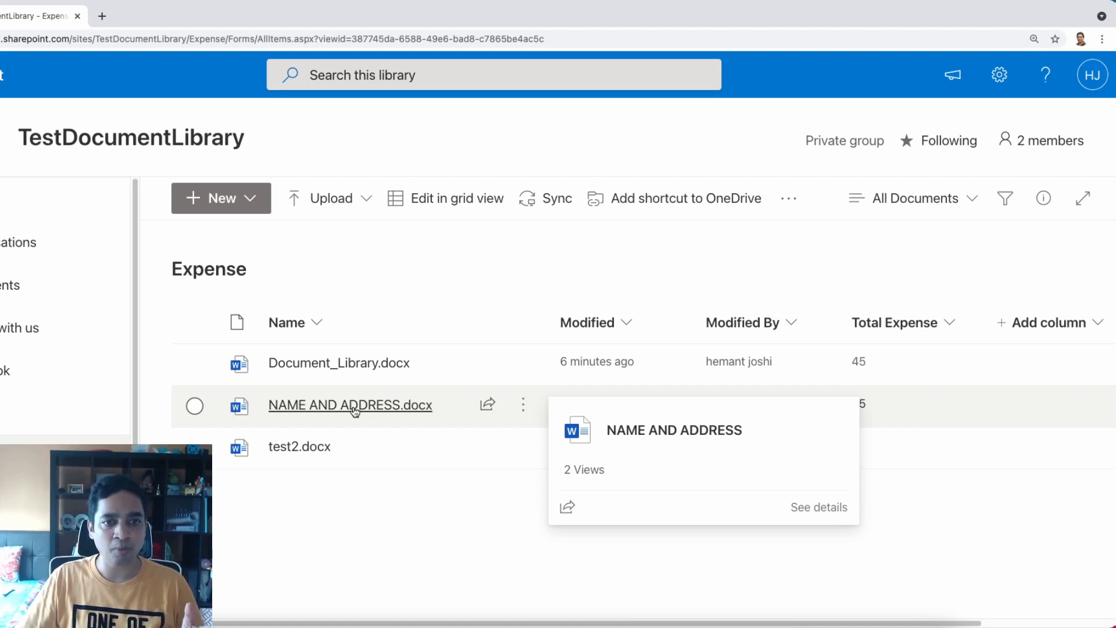
Open NAME AND ADDRESS.docx in Word for the web and type the person's full name into the Title cell
left_click(355, 407)
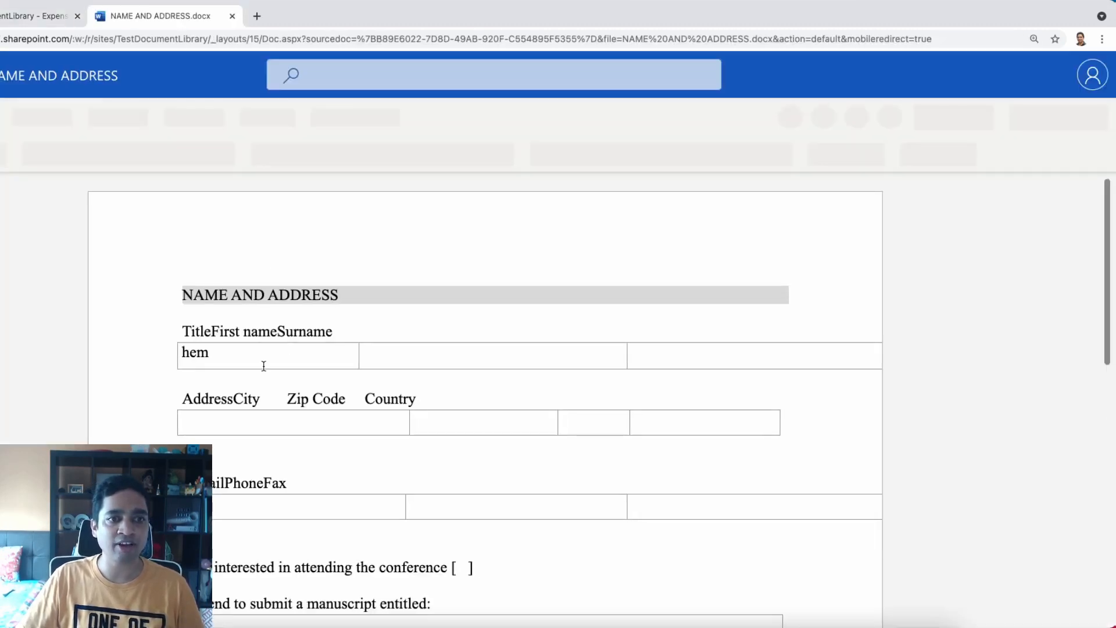
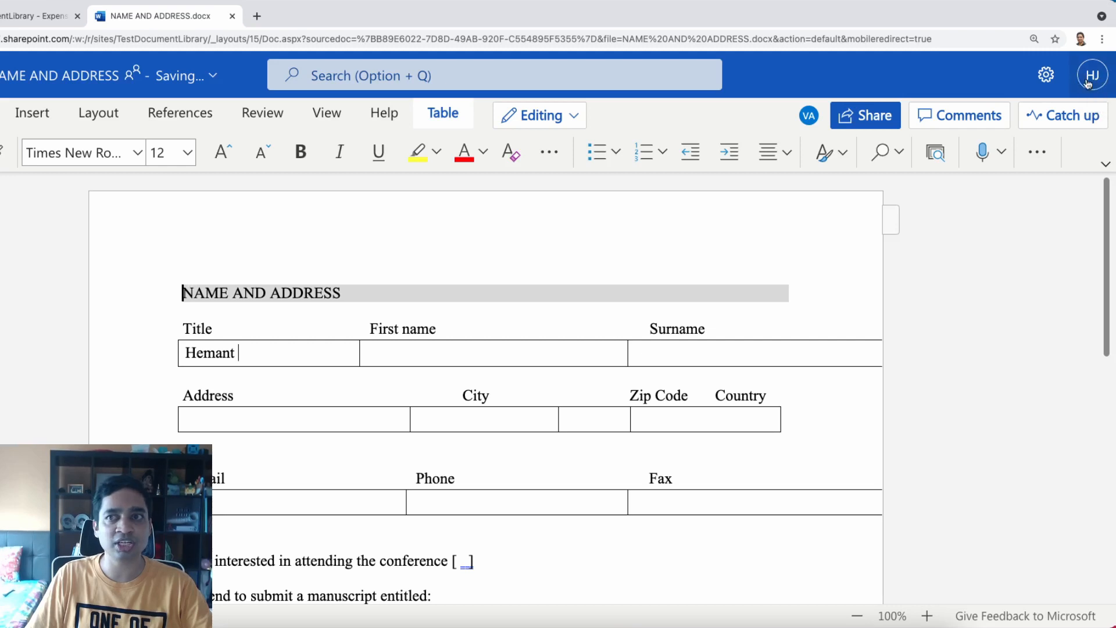
left_click(813, 122)
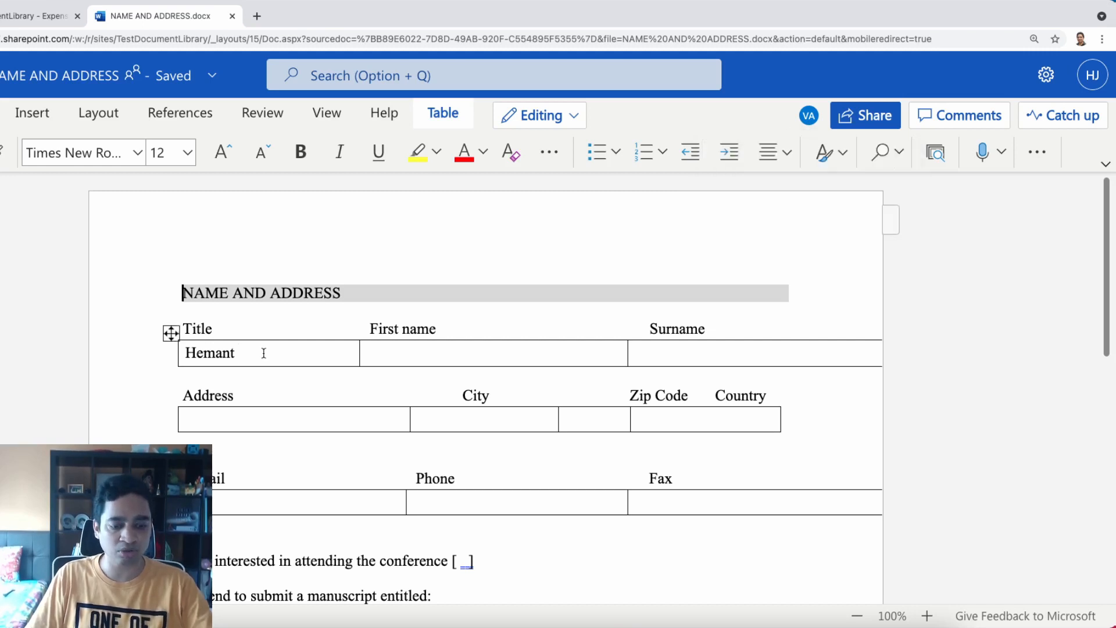
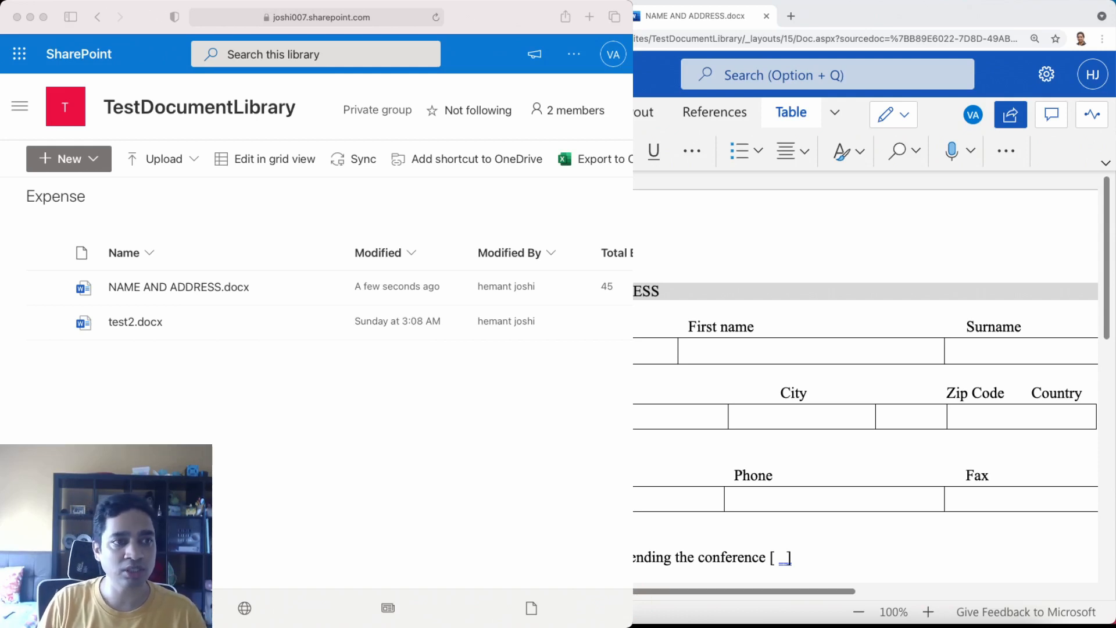
As the second user, move the first name and surname out of Title into their own cells
key("super+Tab")
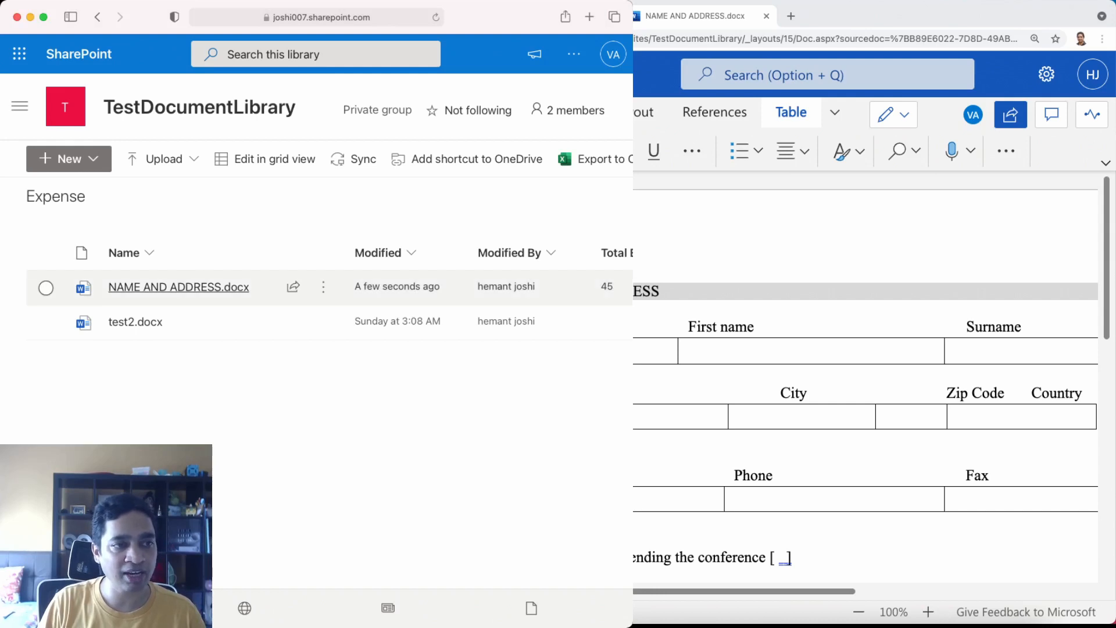
left_click(174, 287)
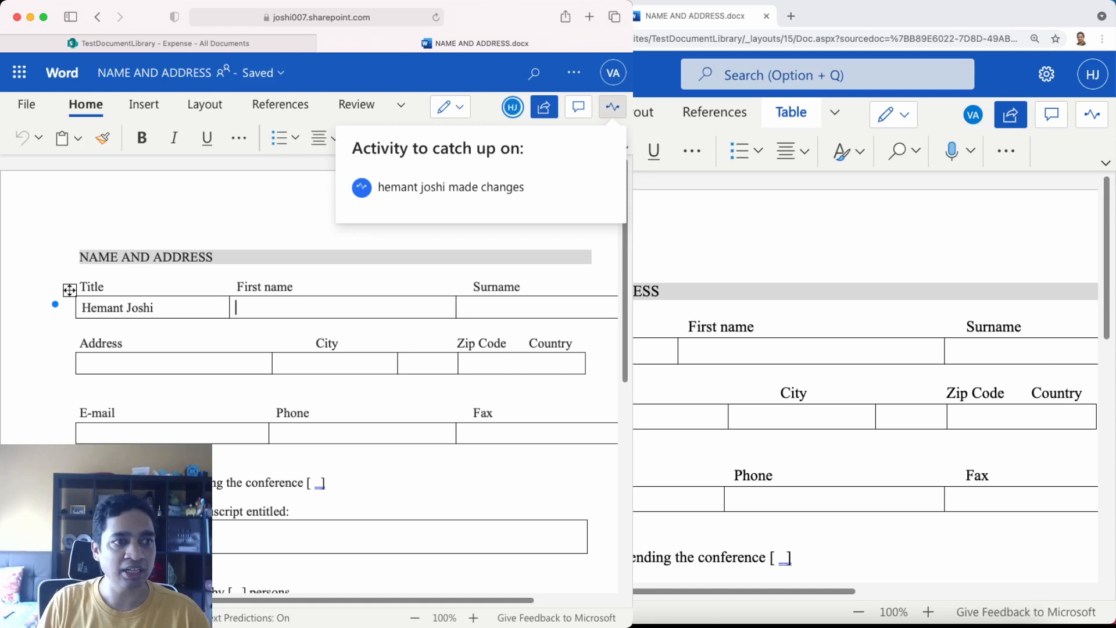
double_click(97, 307)
key("super+c")
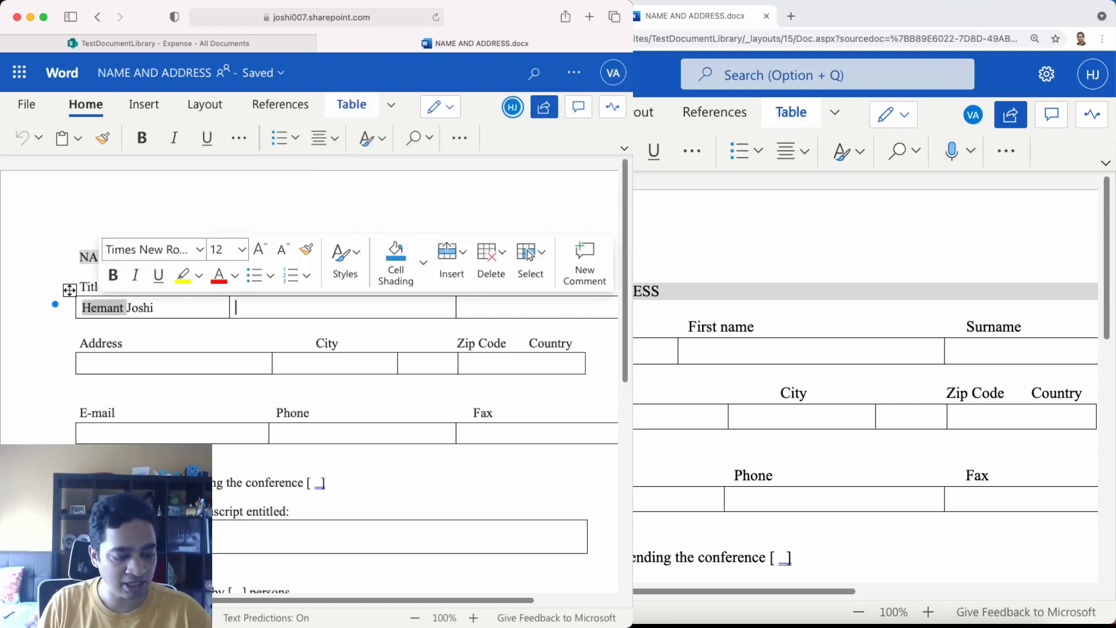
key("BackSpace")
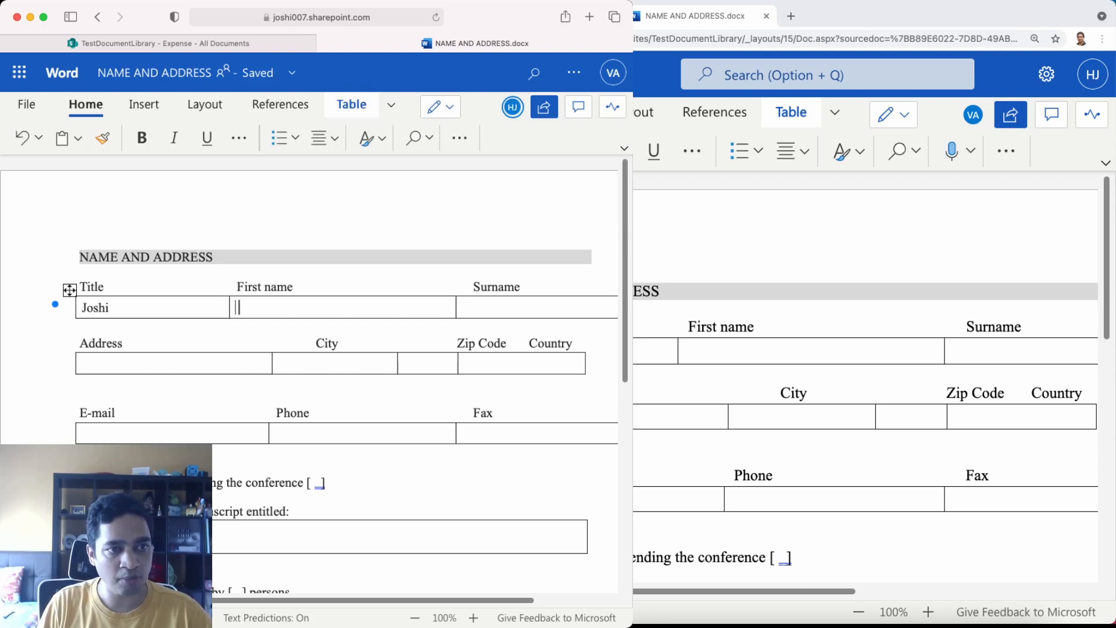
key("super+v")
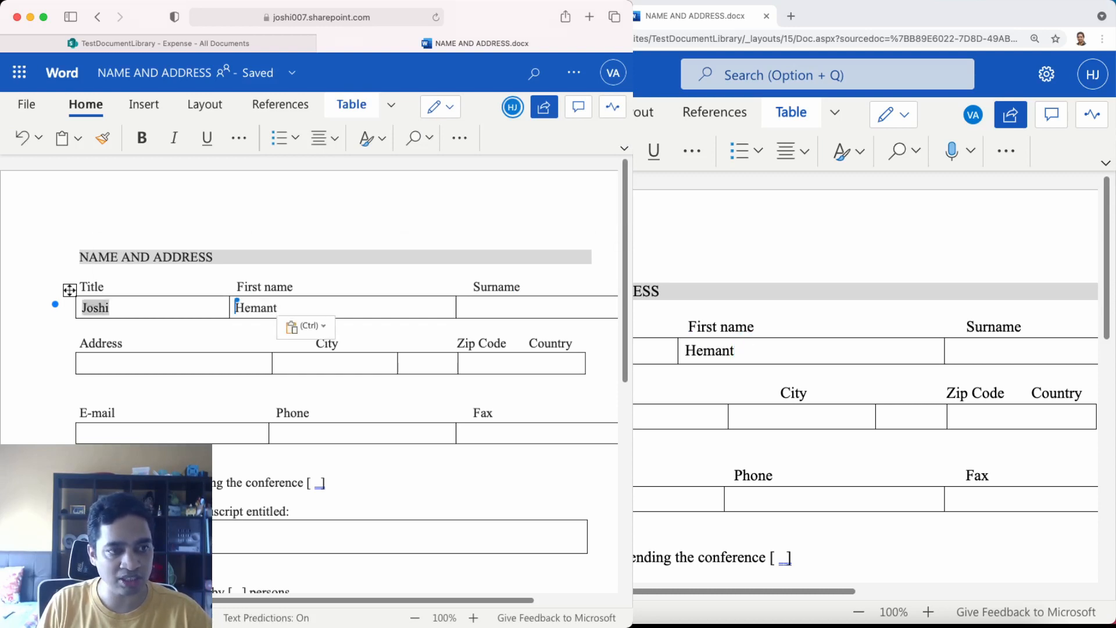
key("super+x")
left_click(463, 307)
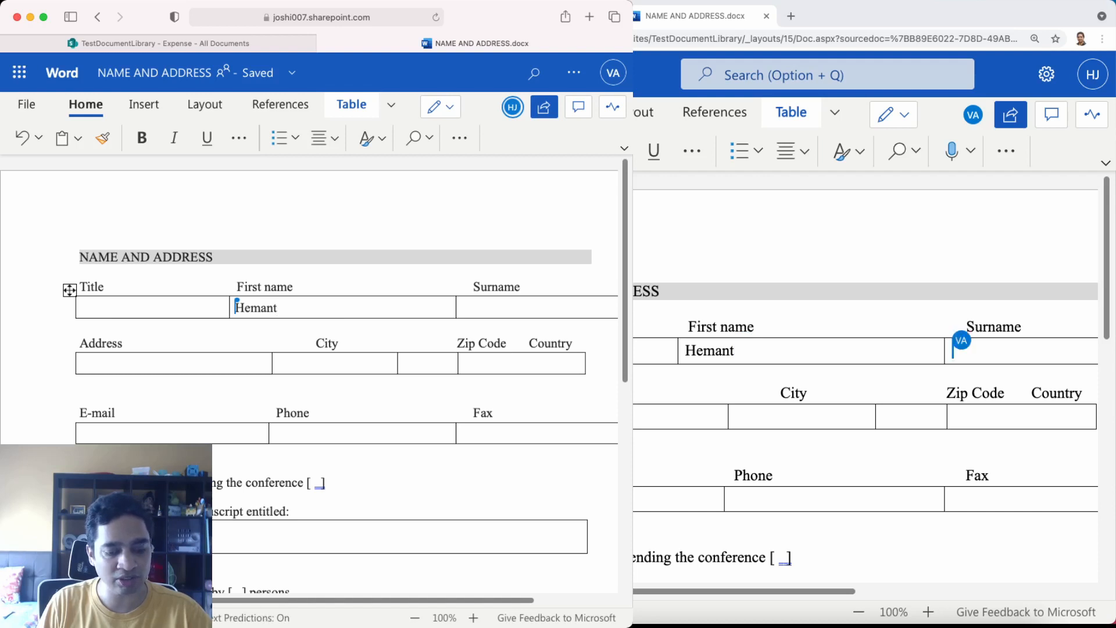
key("super+v")
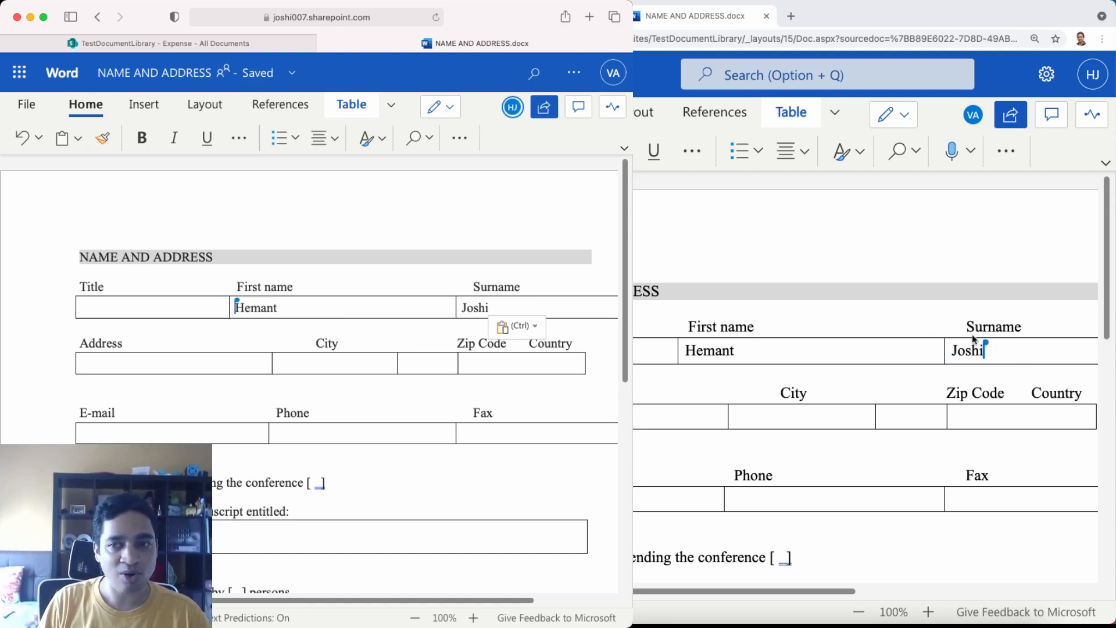
In the other window, select the whole name row starting from the Surname cell
left_click(1009, 353)
triple_click(978, 349)
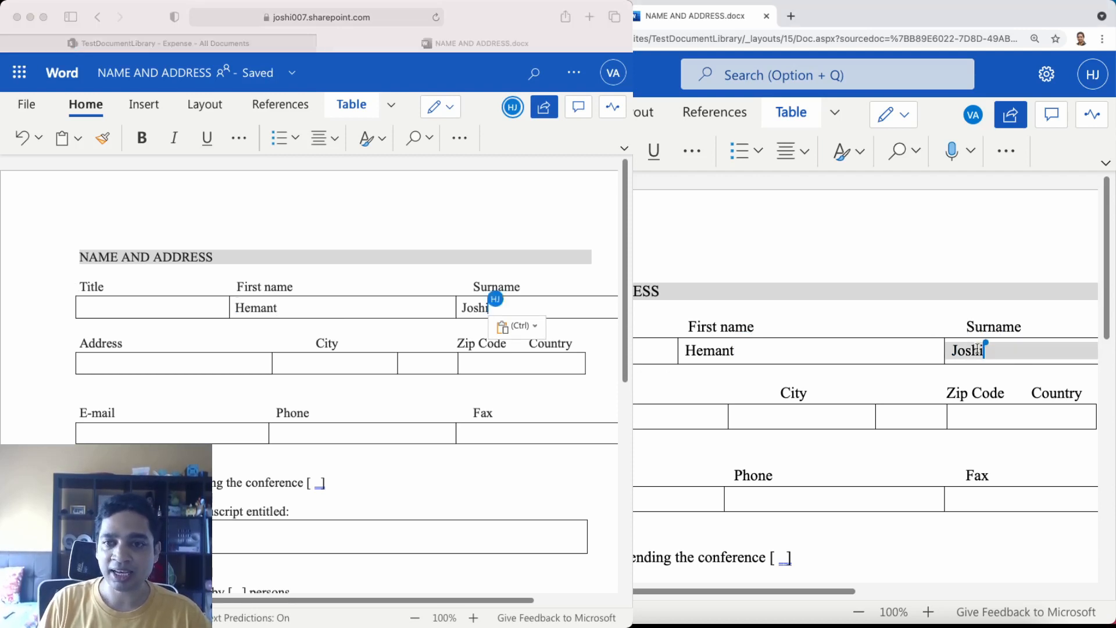
left_click_drag(977, 349, 664, 352)
Add a new comment reading 'thanks' on the selected name row
right_click(663, 352)
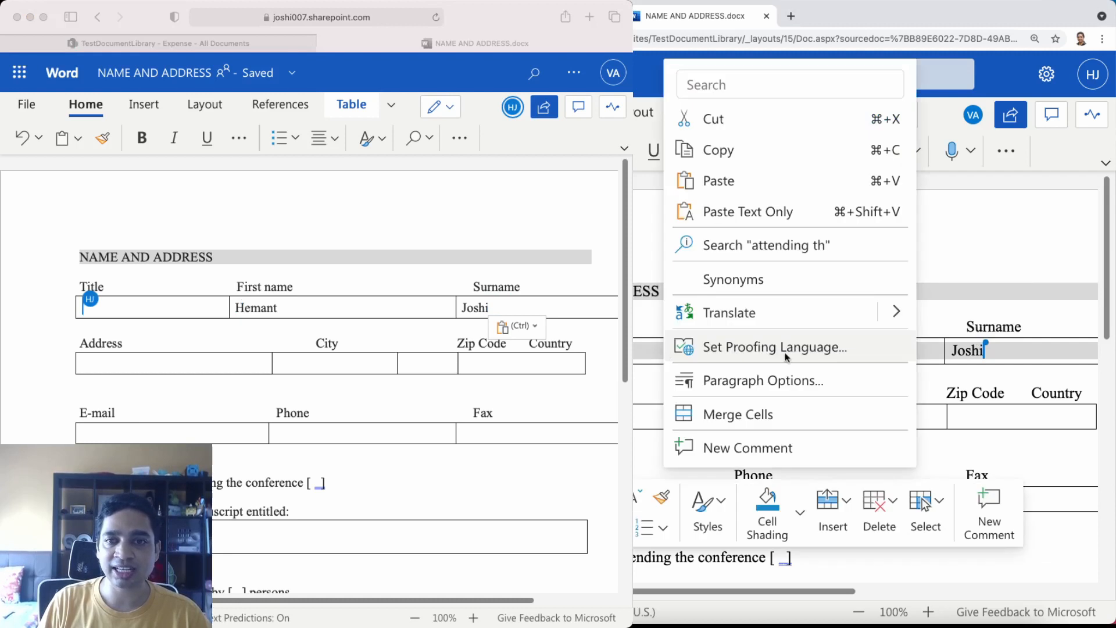
left_click(779, 449)
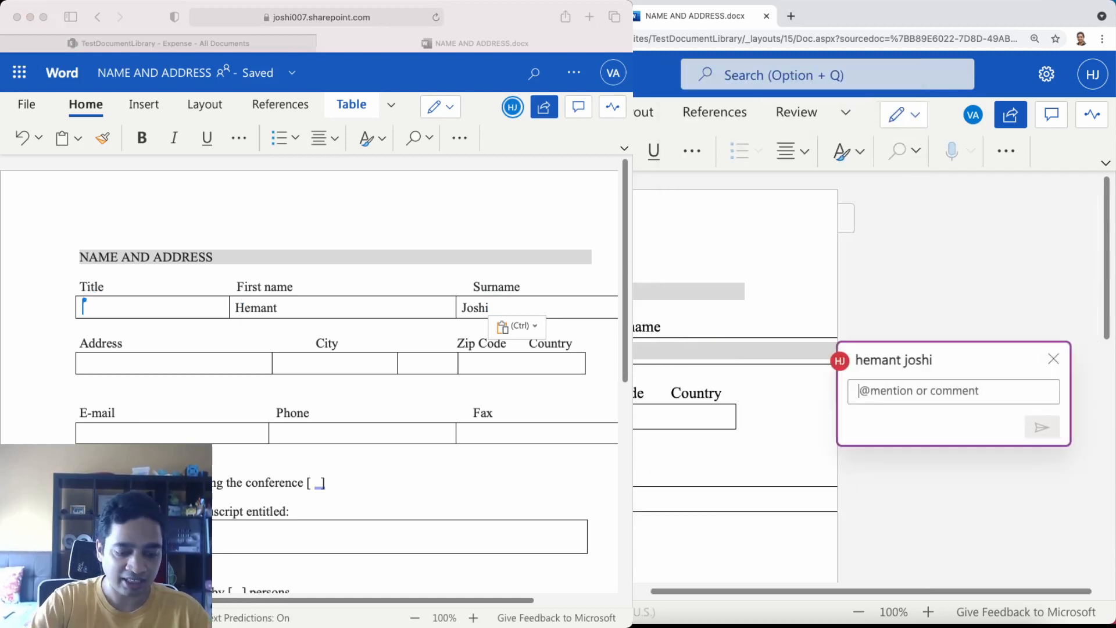
type("thanks")
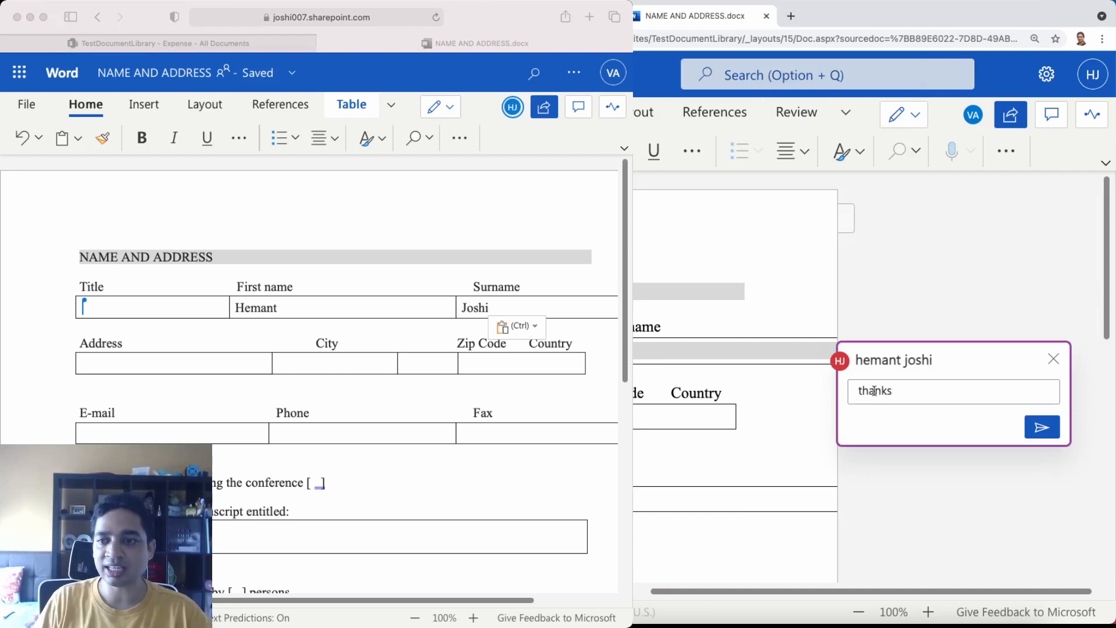
left_click(1056, 429)
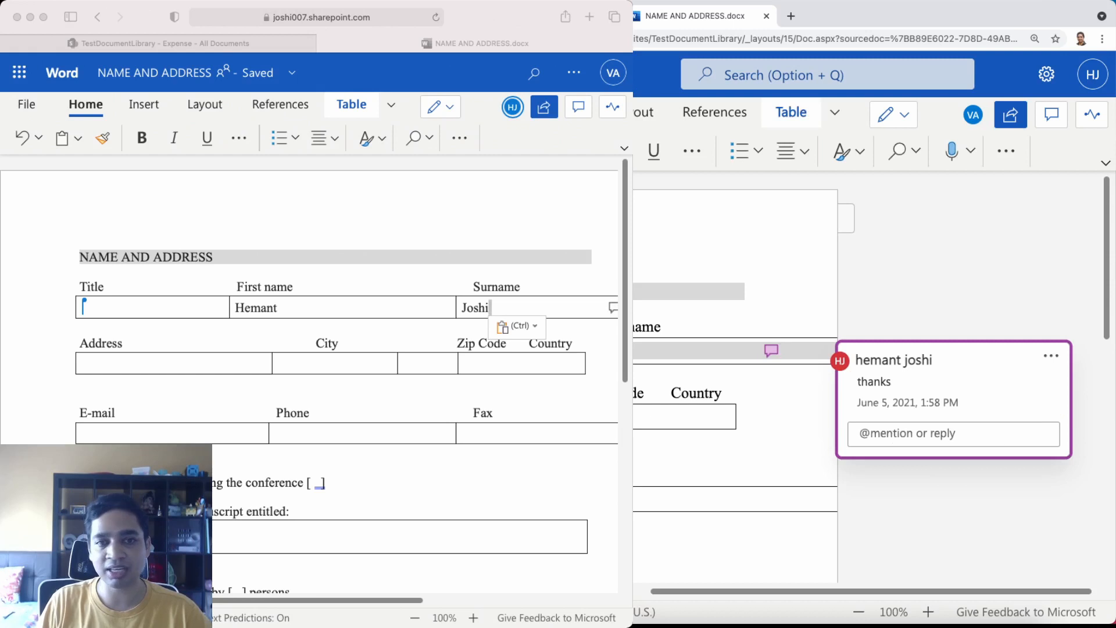
From the second user's window, post the reply 'ok' to that comment
key("super+Tab")
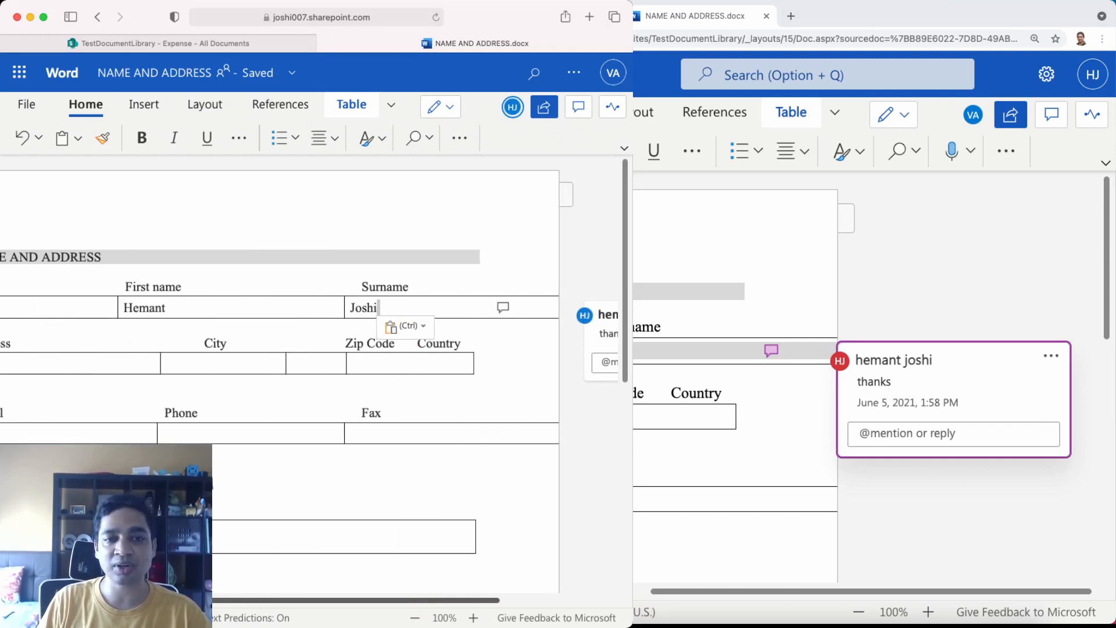
type("ok")
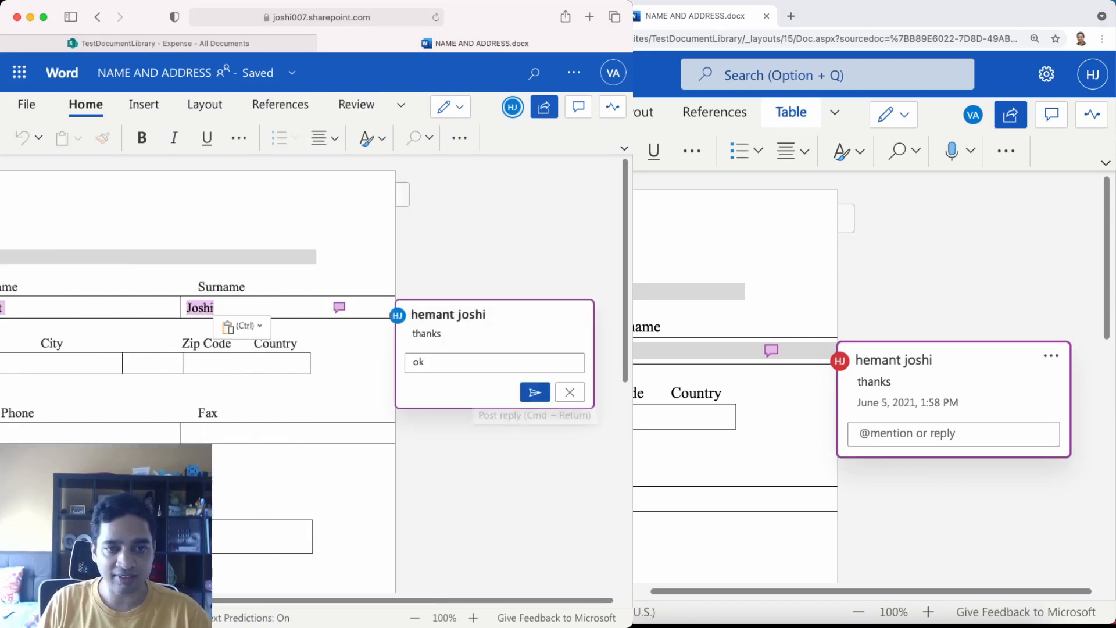
left_click(534, 392)
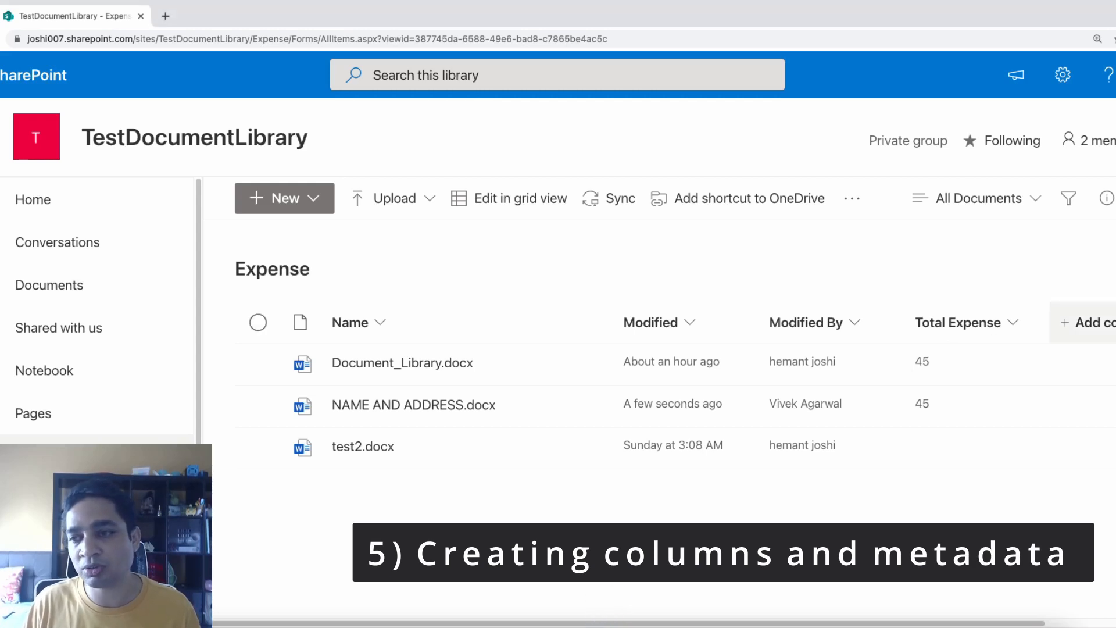
Go from the Add column menu's More... option to the full Create Column page for the Expense library
left_click(1070, 324)
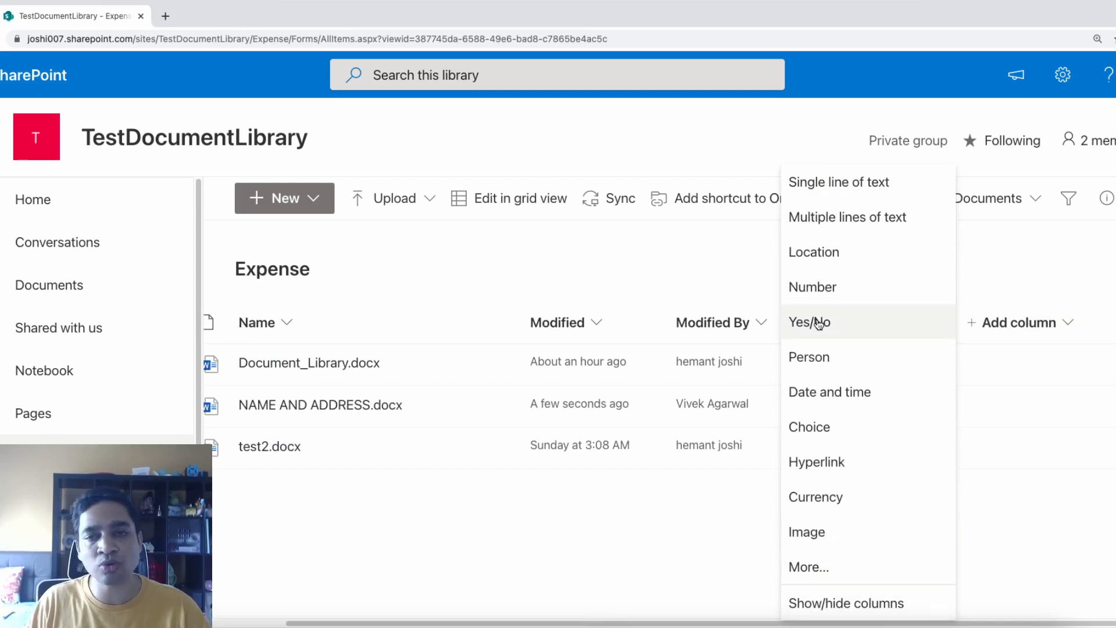
left_click(808, 569)
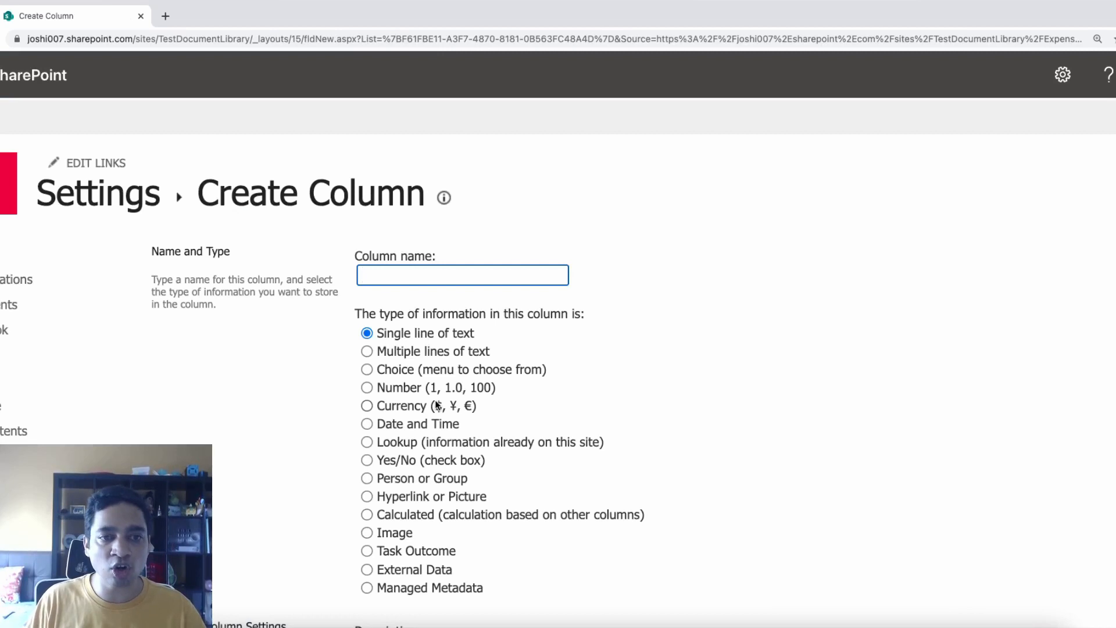
left_click(515, 568)
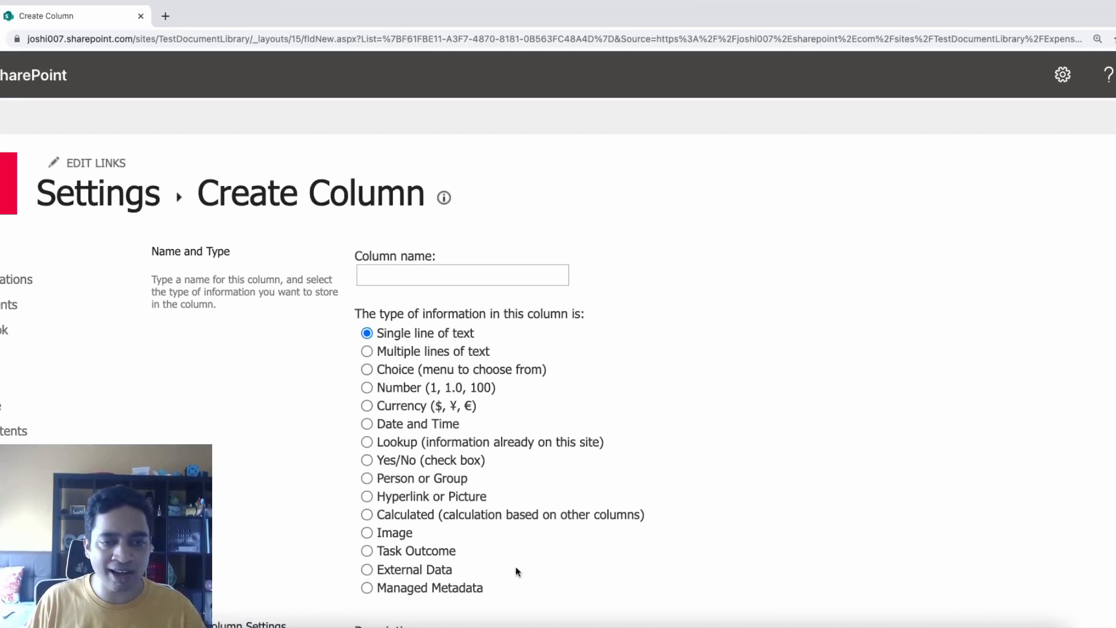
Compare the Multiple lines, Choice, Date and Time and Lookup types, leaving Multiple lines of text selected
left_click(400, 353)
left_click(400, 368)
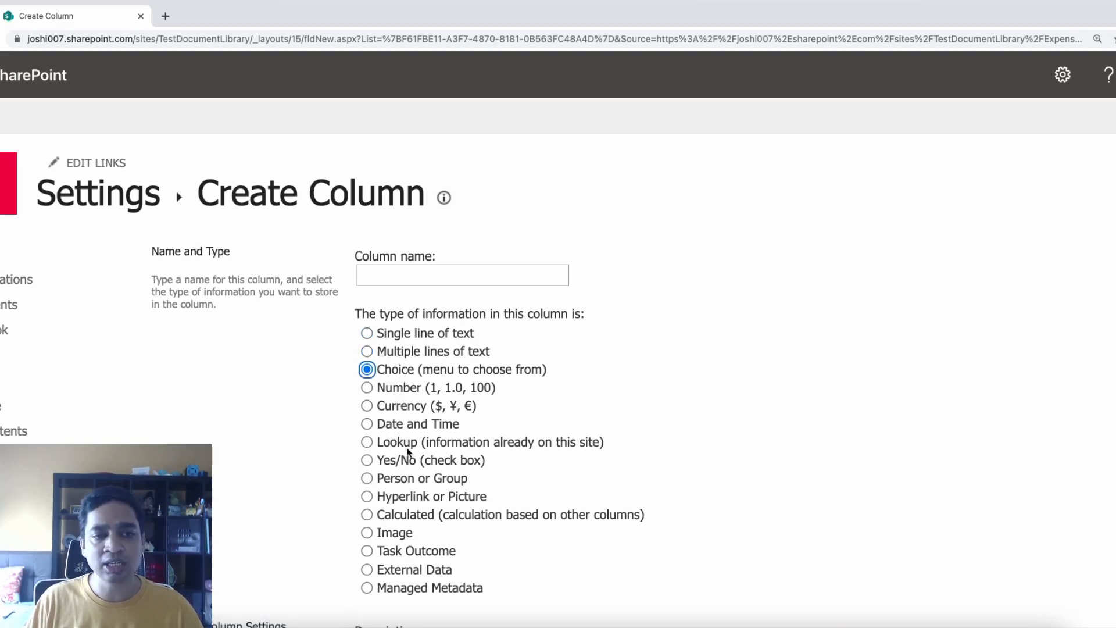
left_click(395, 425)
left_click(394, 449)
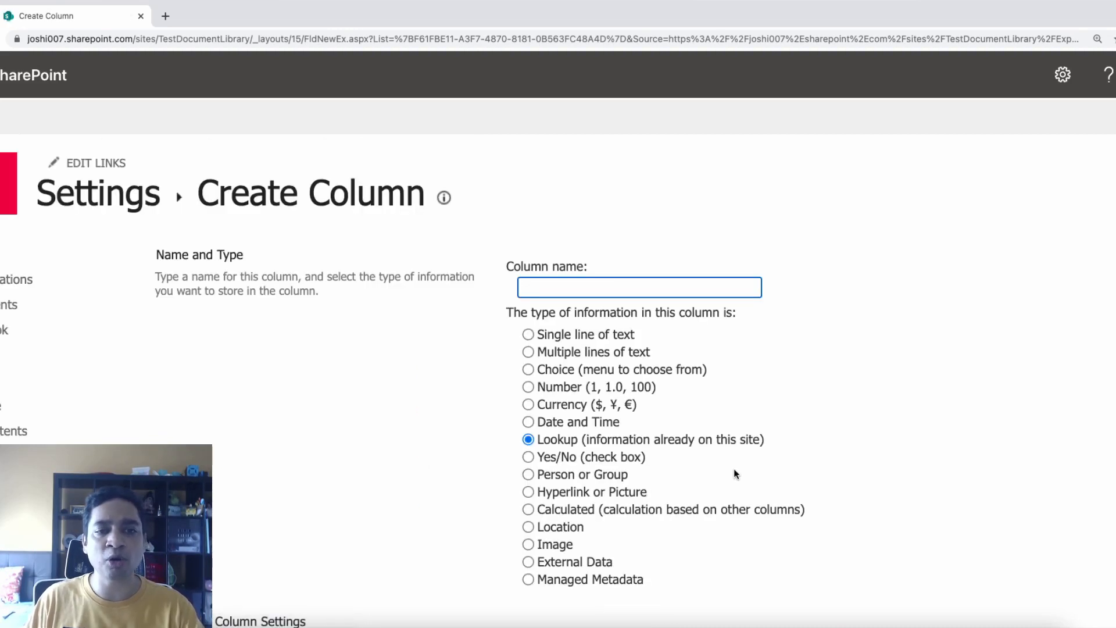
left_click(550, 353)
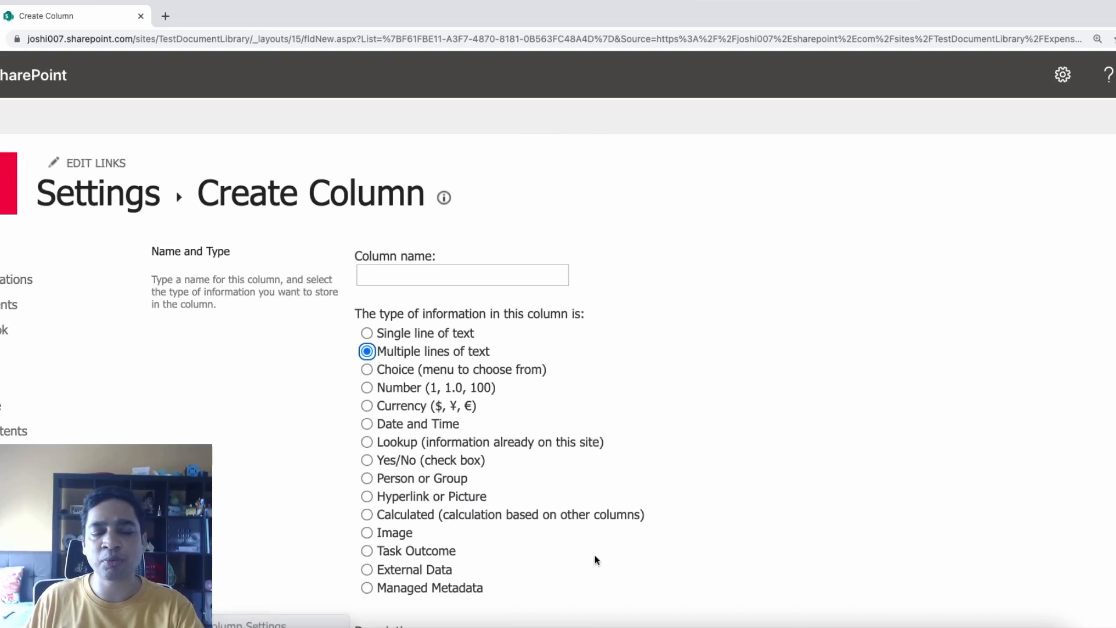
scroll(653, 459, "down", 8)
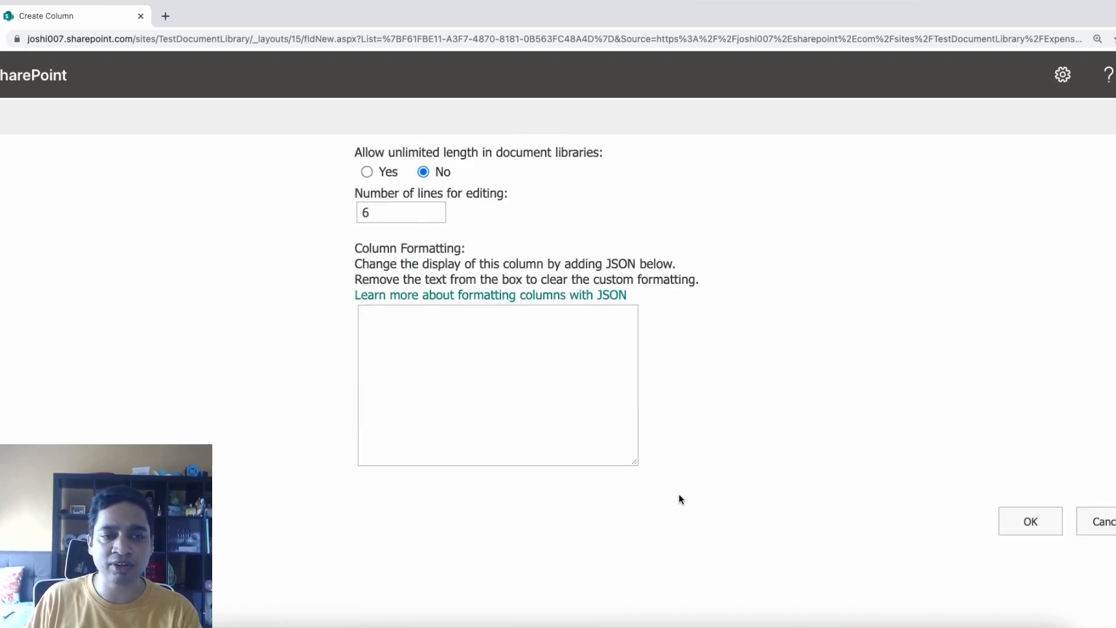
scroll(681, 502, "up", 2)
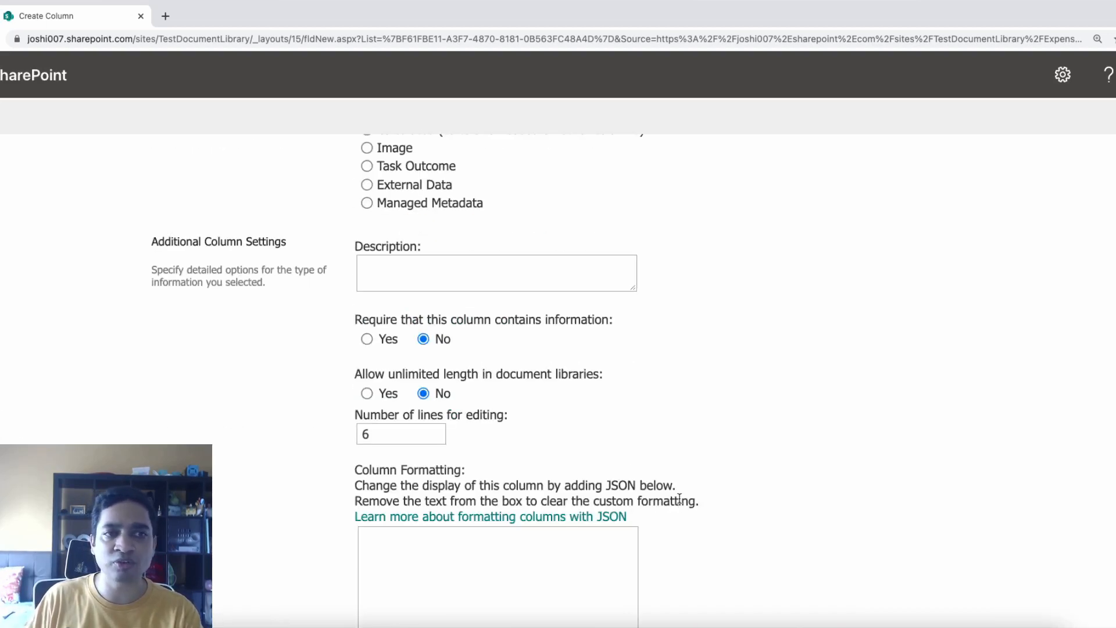
scroll(679, 499, "down", 1)
scroll(679, 499, "up", 5)
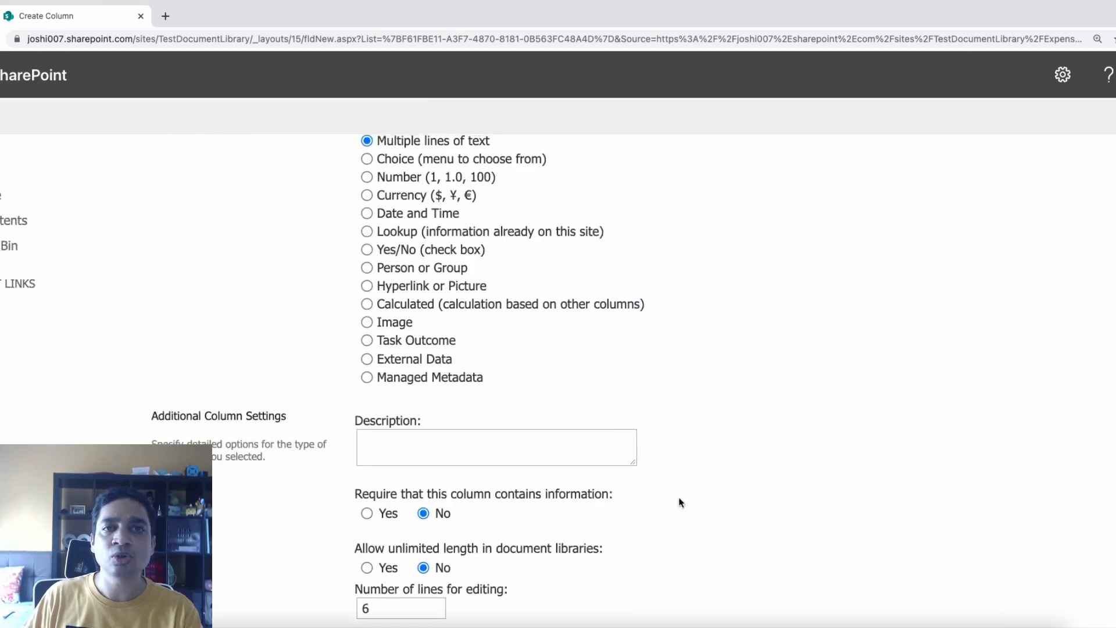
scroll(682, 502, "down", 2)
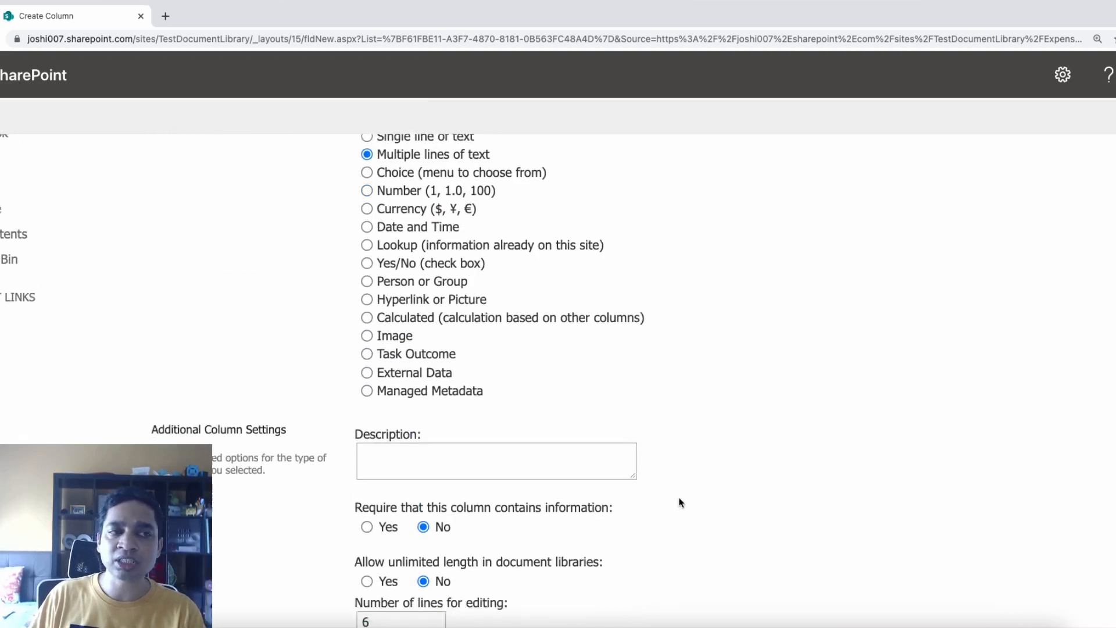
scroll(681, 502, "up", 5)
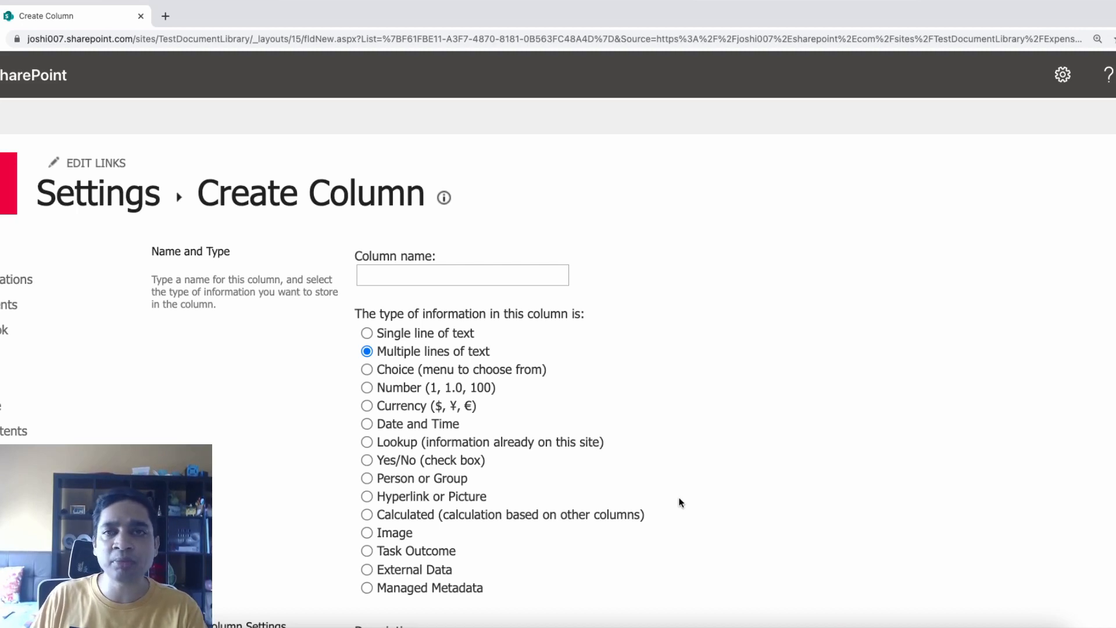
scroll(682, 503, "down", 1)
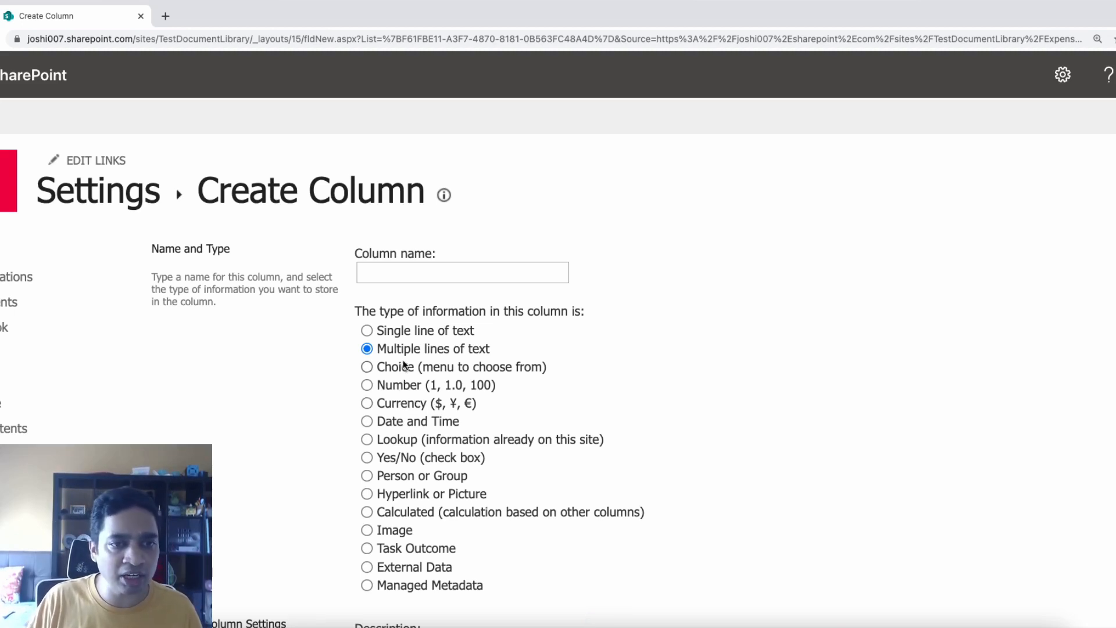
Create the new column as Date and Time type, named 'action date'
left_click(398, 423)
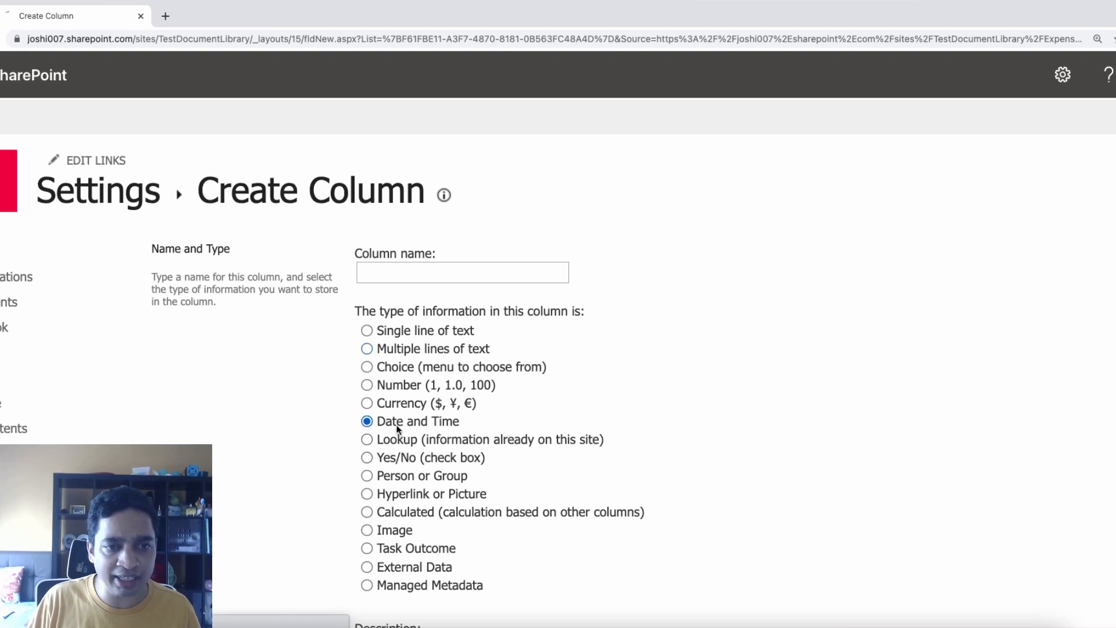
left_click(401, 271)
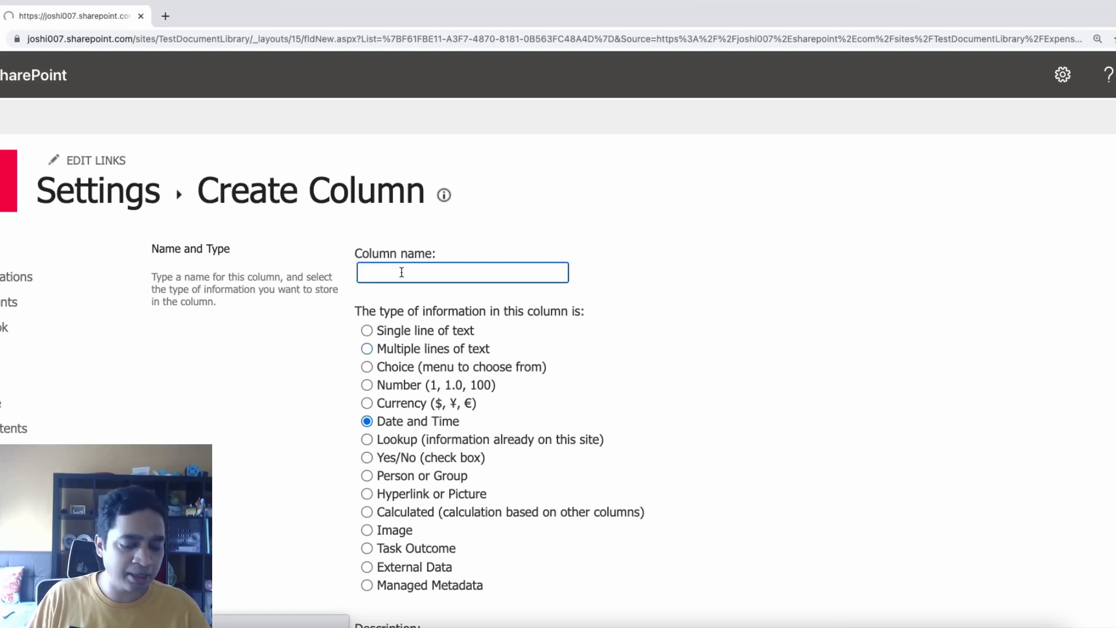
type("action date")
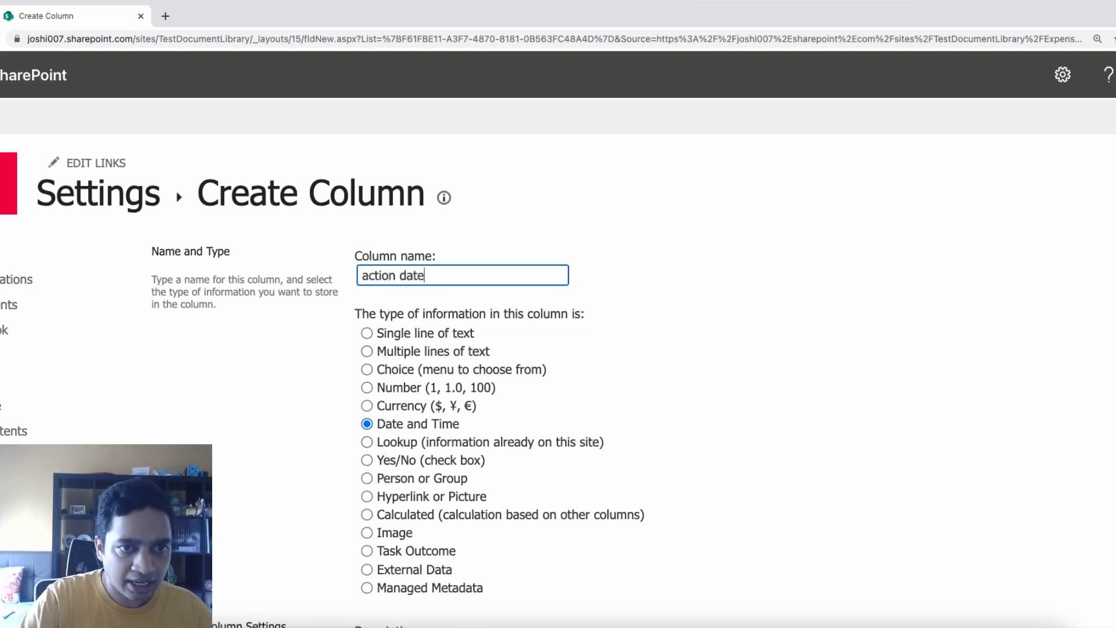
scroll(352, 502, "down", 15)
left_click(1028, 521)
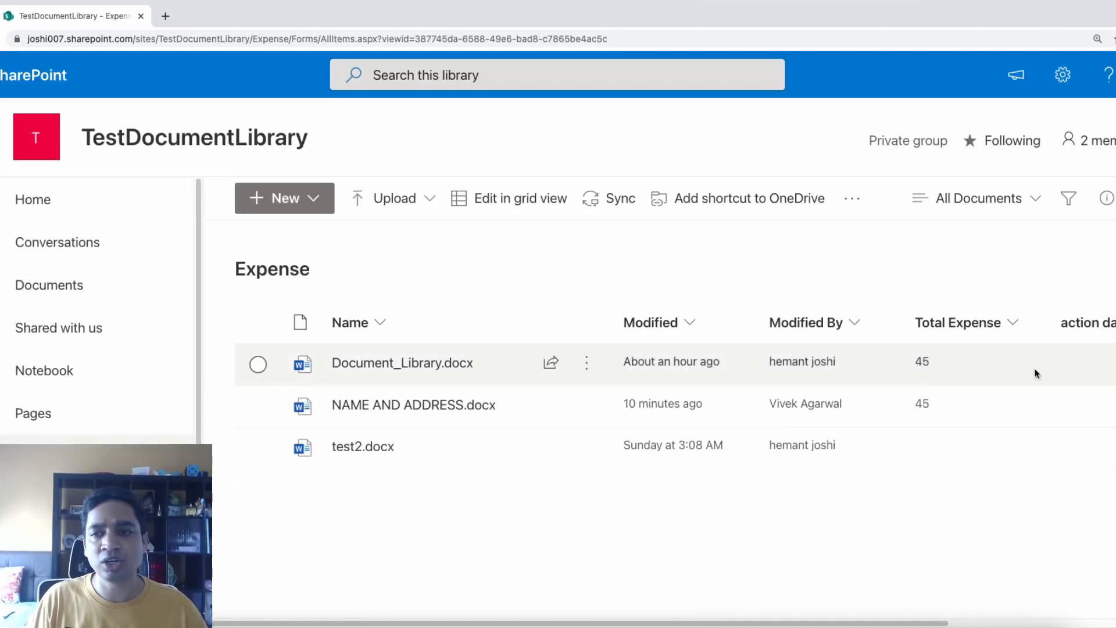
left_click(1013, 325)
left_click(1083, 322)
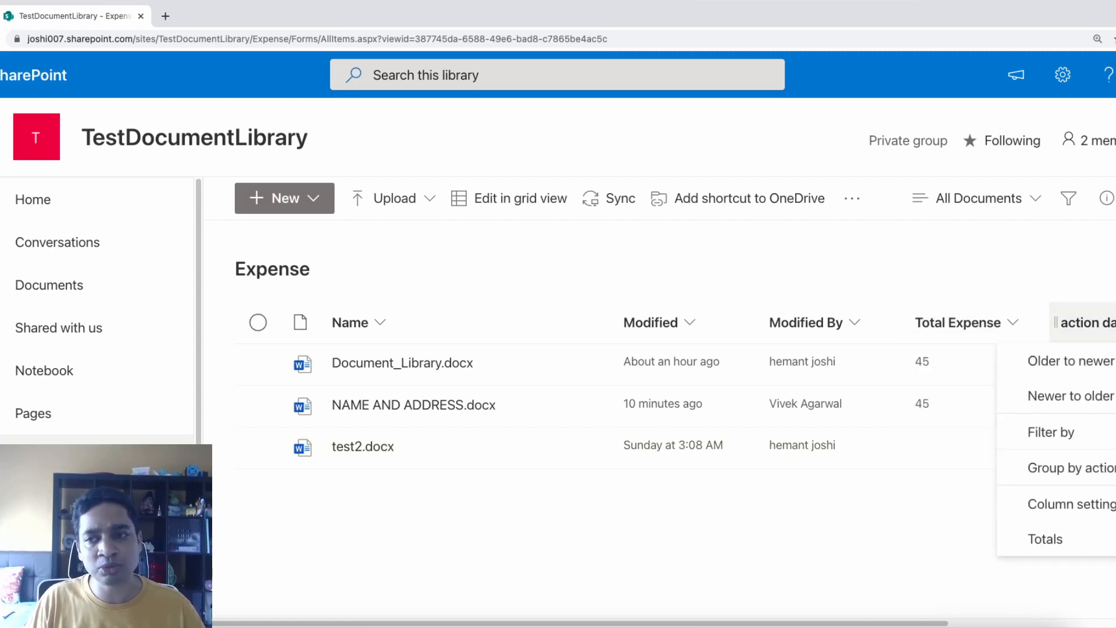
left_click(886, 567)
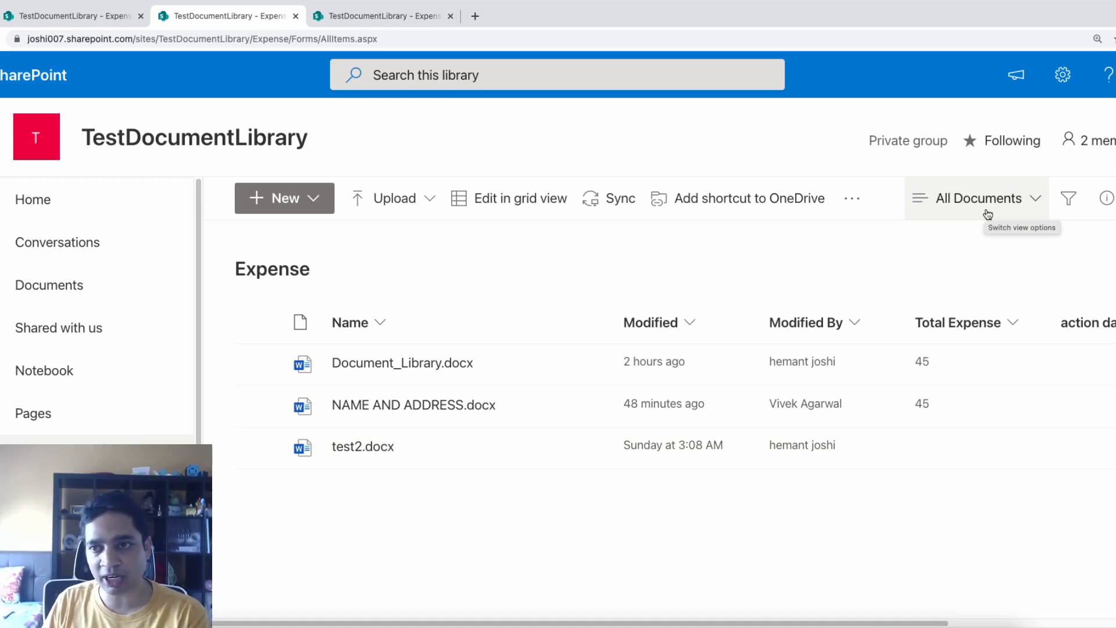
Create a new non-public view named 'Director View' for the library
left_click(1036, 201)
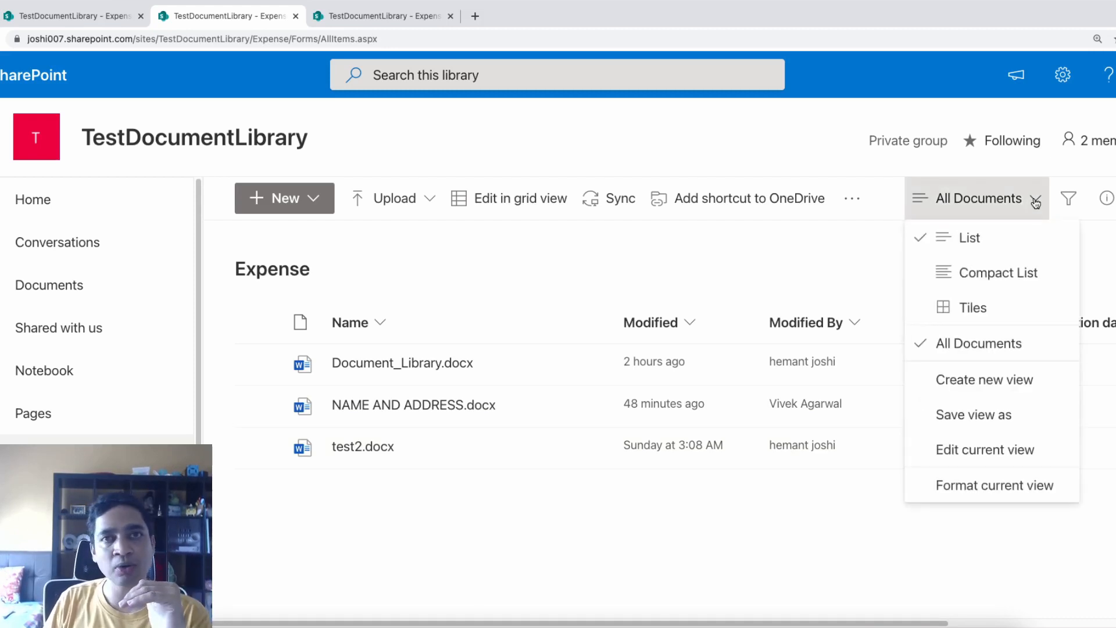
left_click(981, 385)
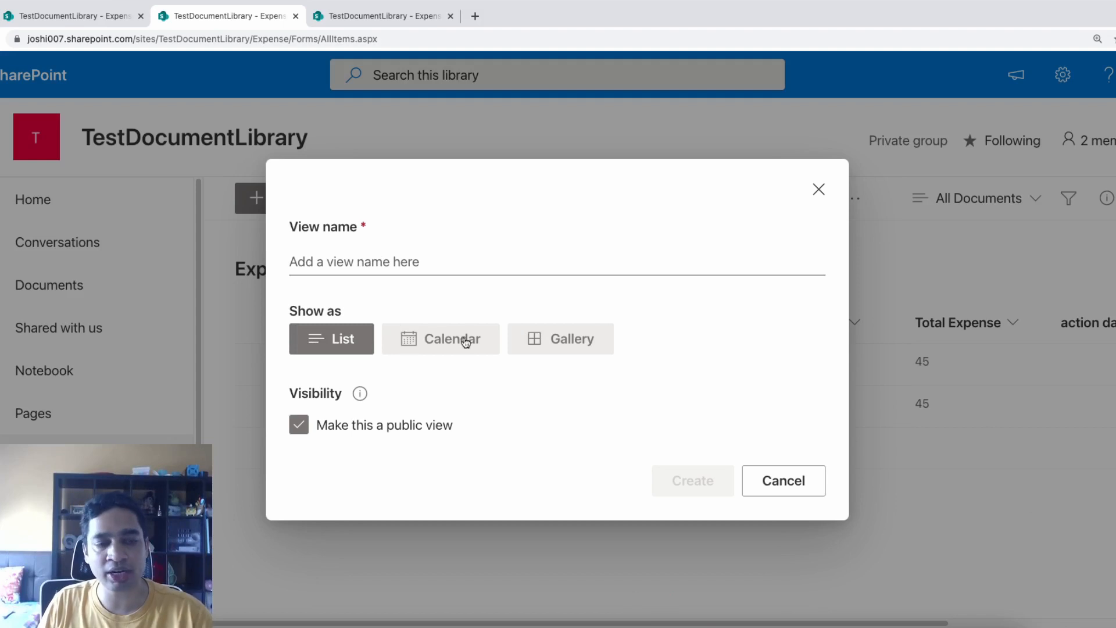
left_click(397, 268)
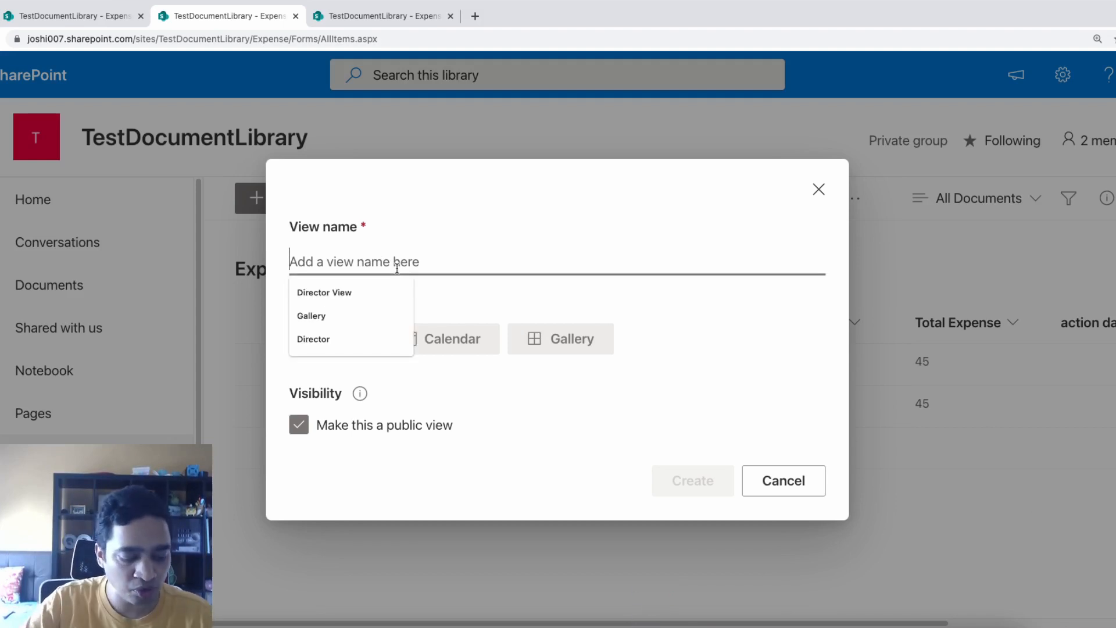
type("Director View")
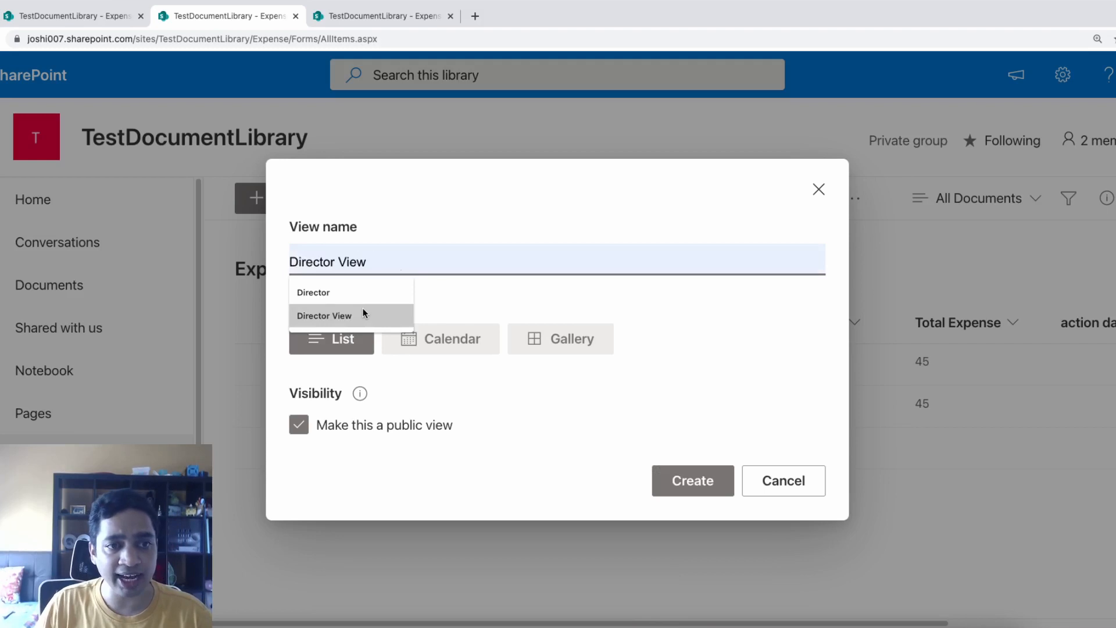
left_click(365, 315)
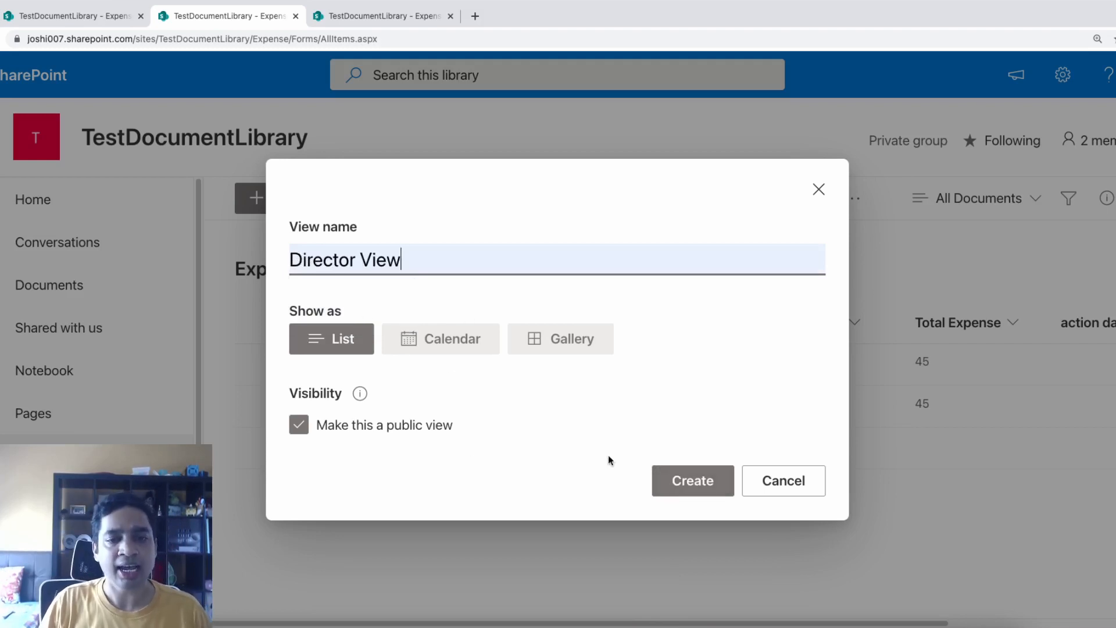
left_click(419, 429)
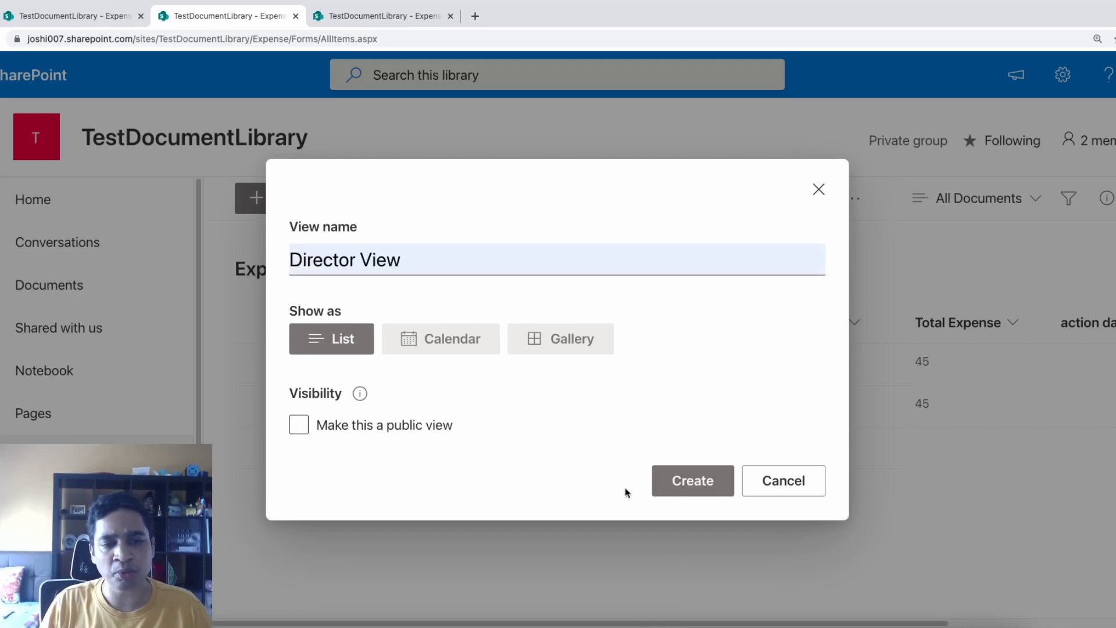
left_click(682, 486)
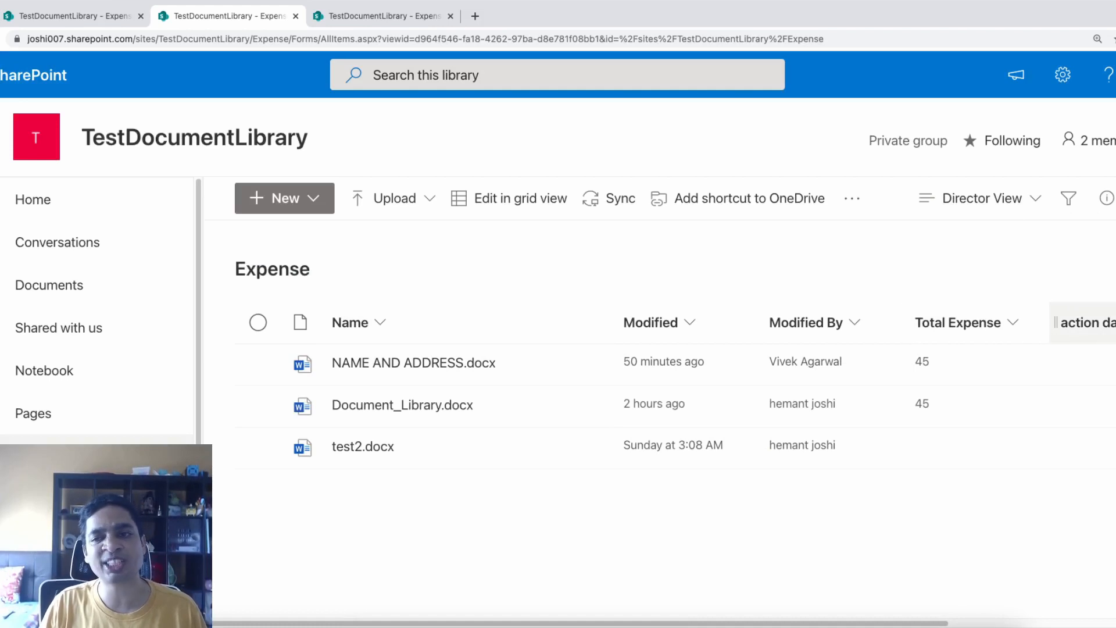
In Director View's settings, hide the action date column and show 'Edit (link to edit item)'
left_click(1042, 204)
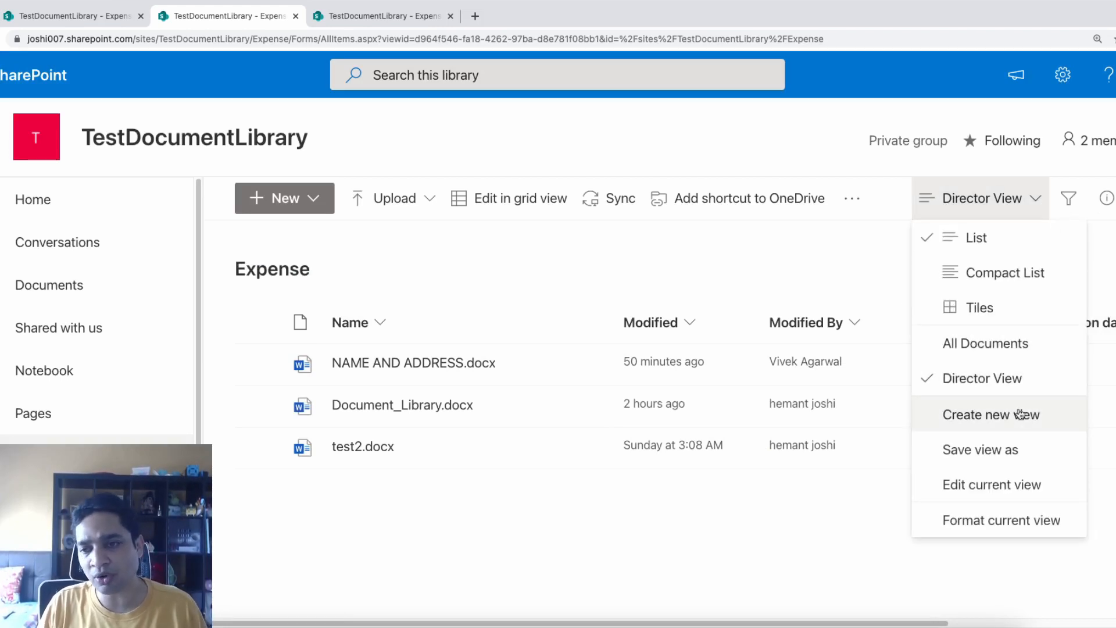
left_click(1002, 484)
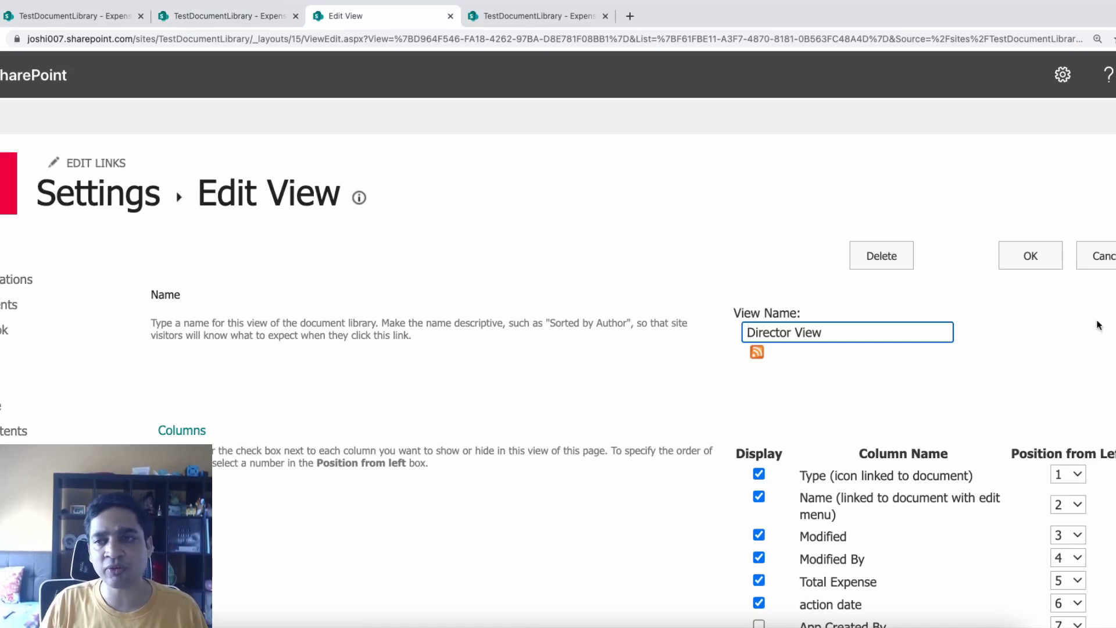
scroll(1026, 359, "down", 6)
scroll(918, 378, "up", 1)
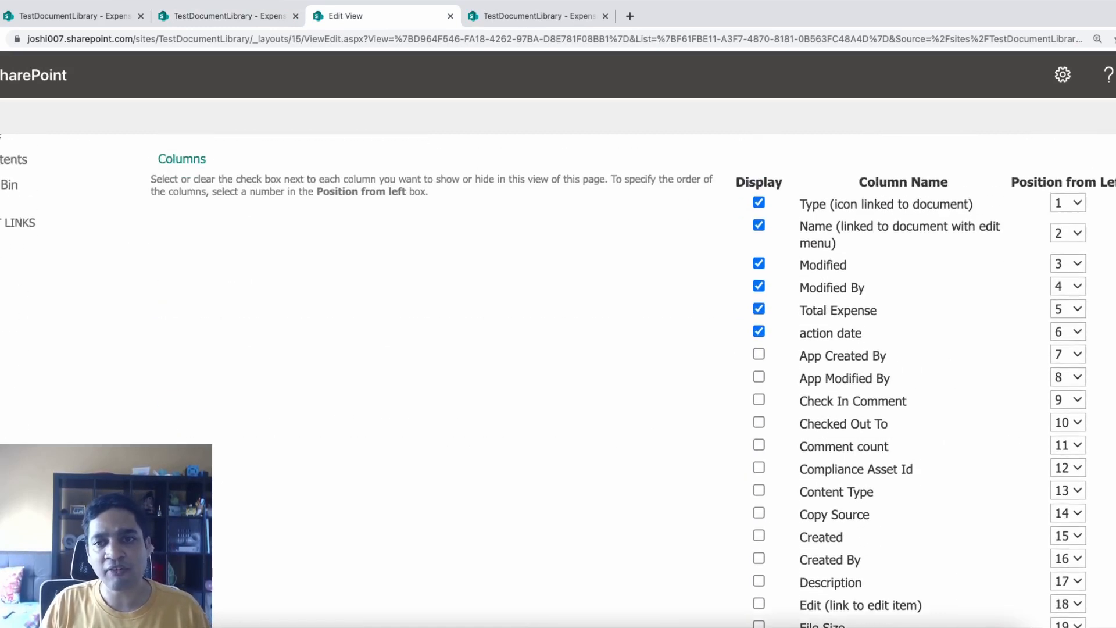
scroll(919, 378, "down", 7)
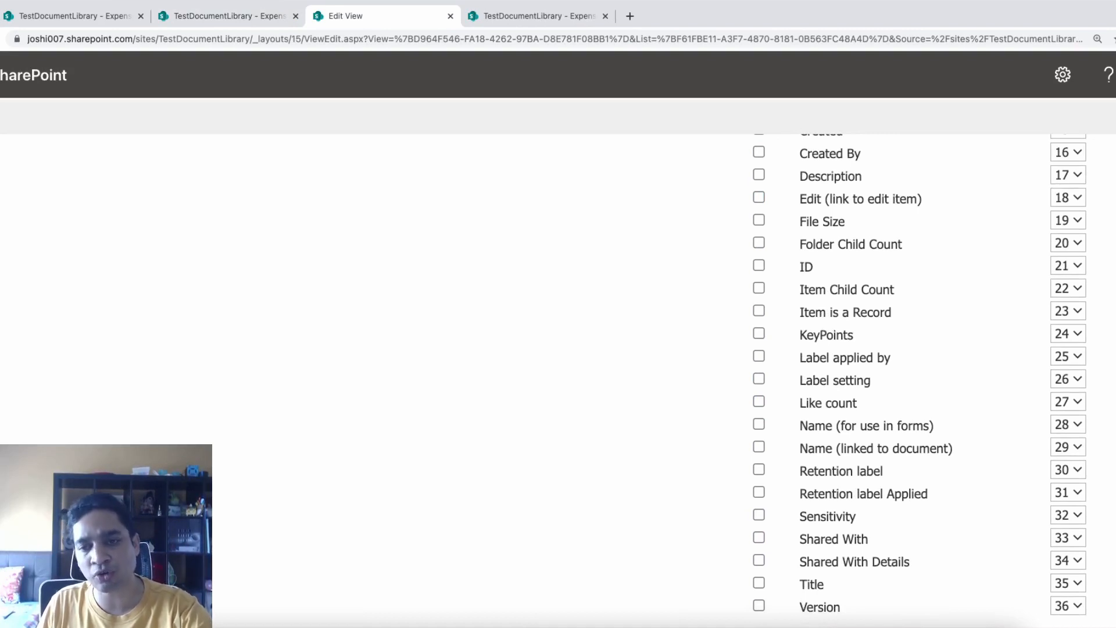
scroll(918, 378, "up", 7)
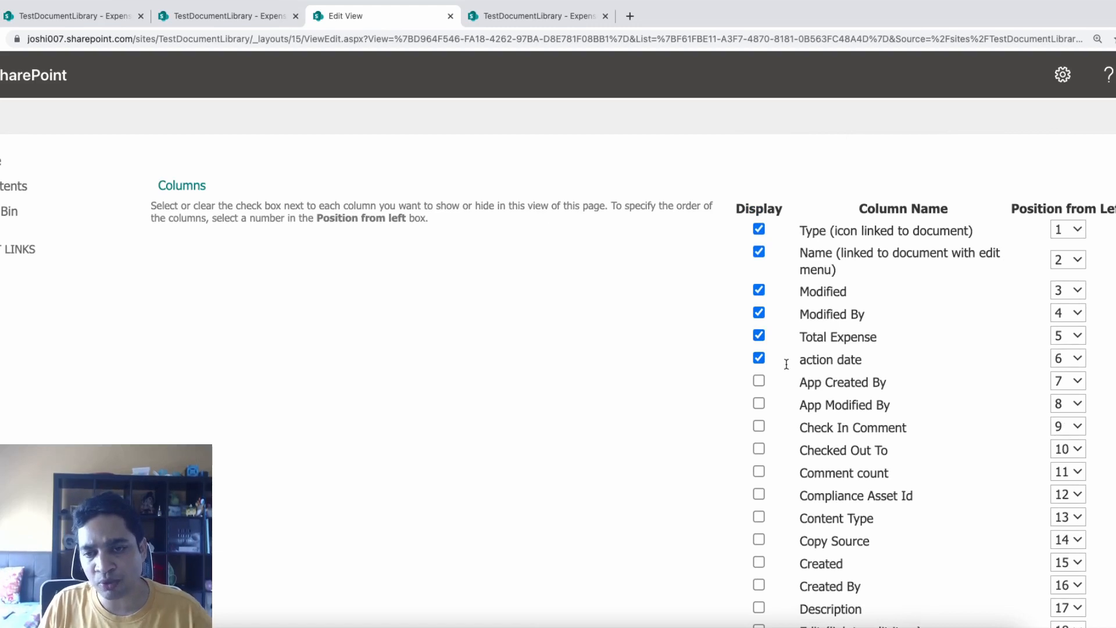
left_click(759, 358)
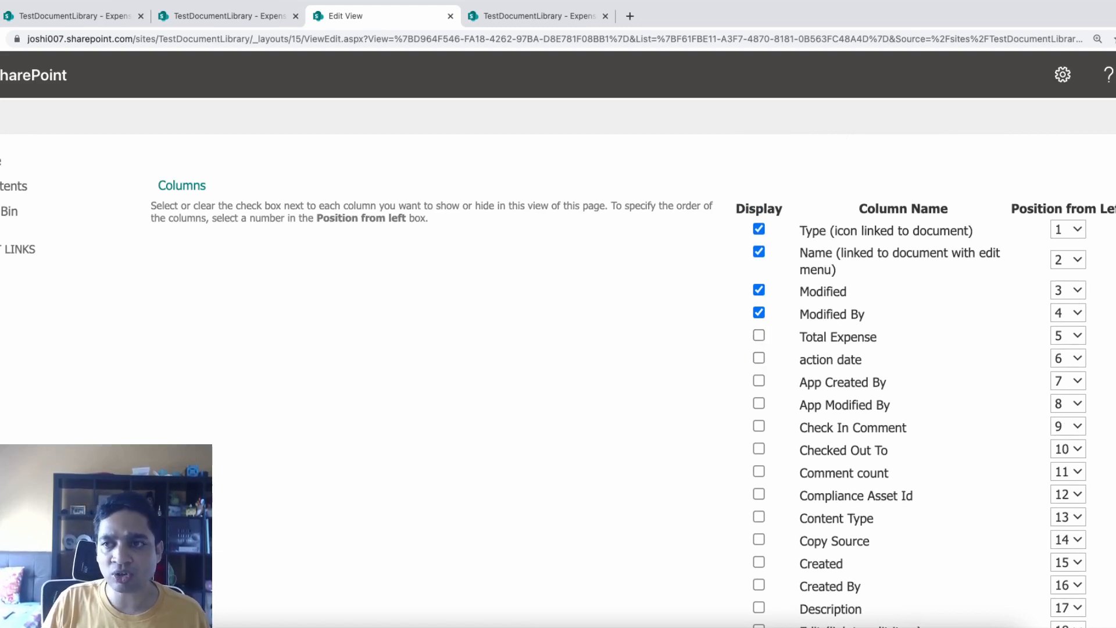
scroll(918, 378, "down", 4)
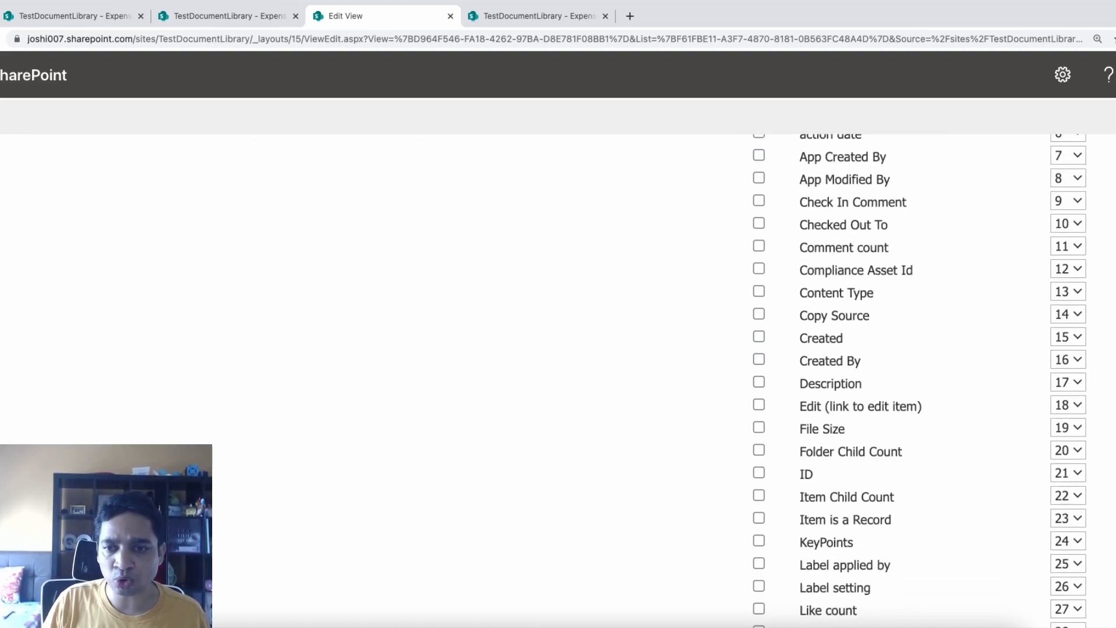
scroll(918, 378, "down", 3)
scroll(756, 386, "up", 2)
left_click(759, 386)
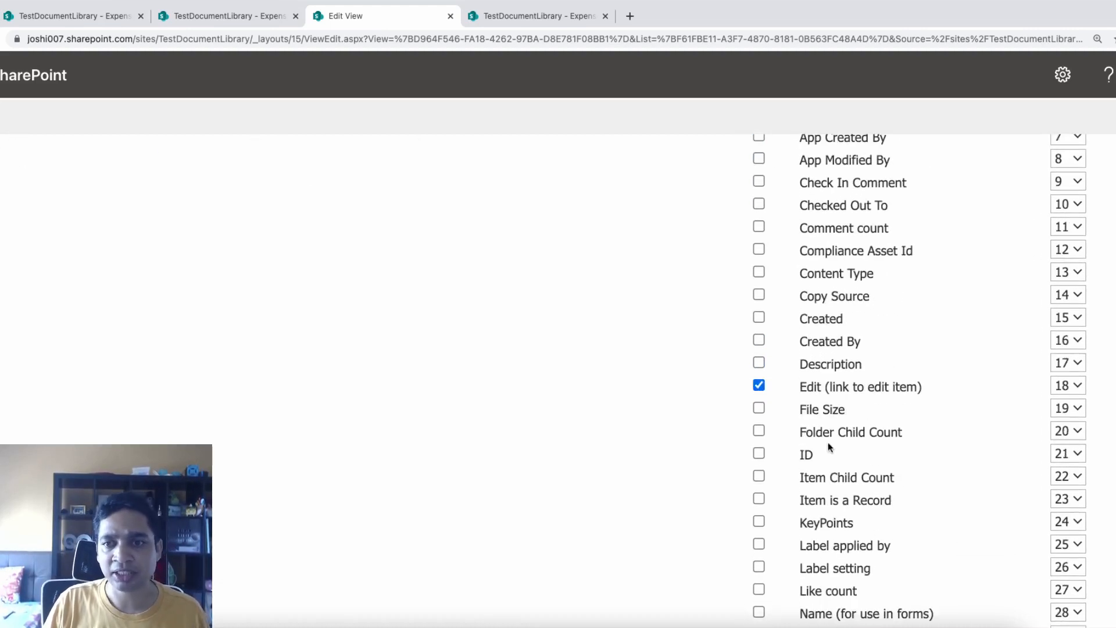
scroll(919, 378, "down", 20)
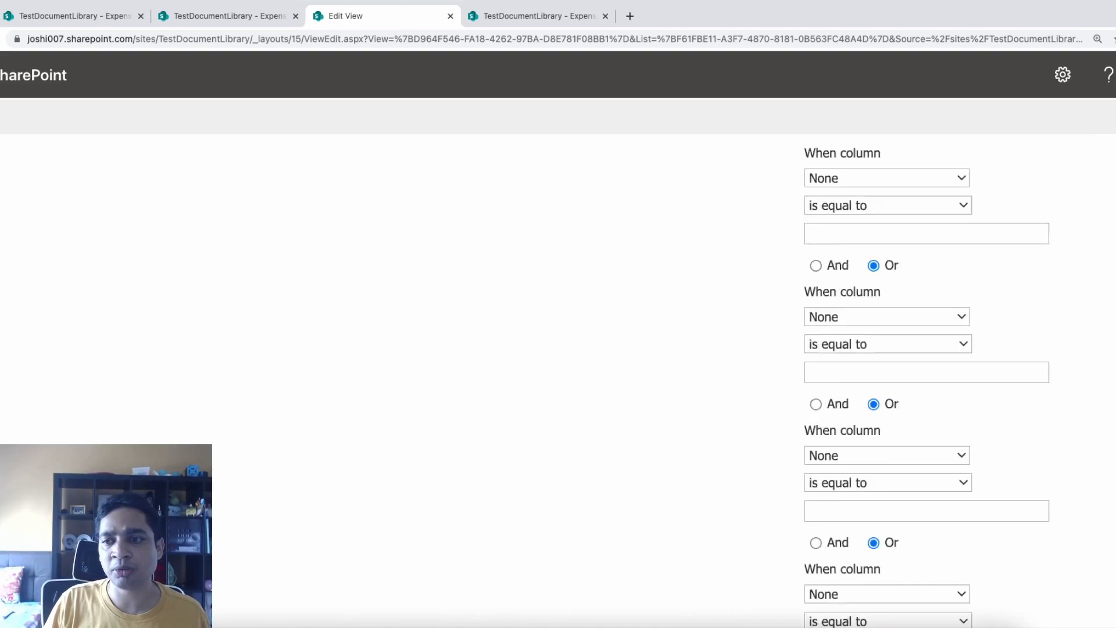
scroll(918, 377, "up", 15)
scroll(918, 378, "up", 15)
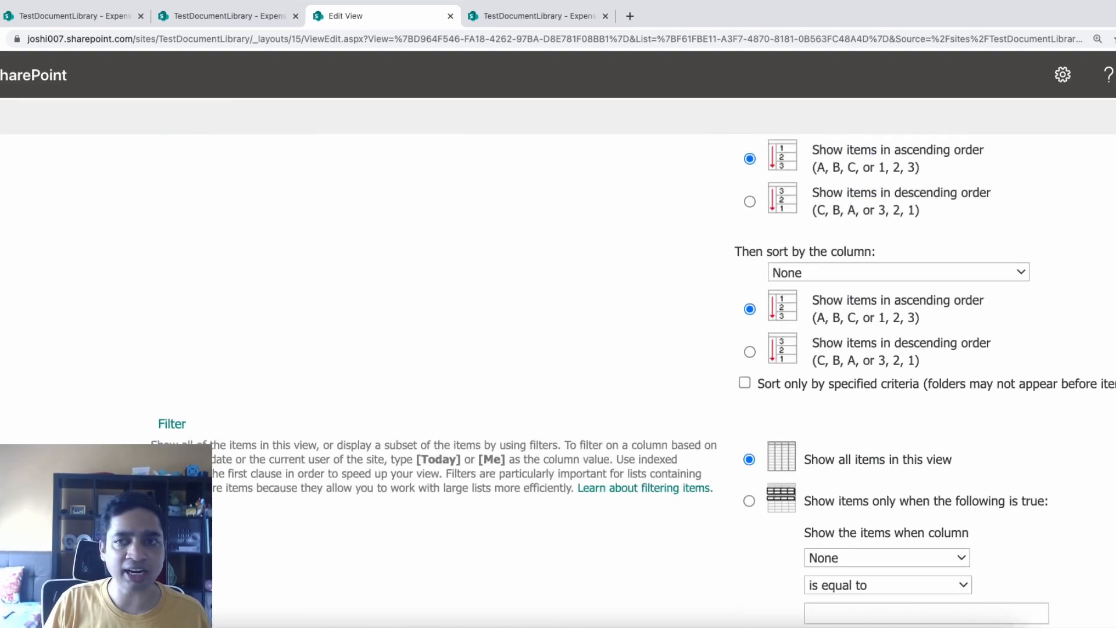
scroll(919, 378, "down", 4)
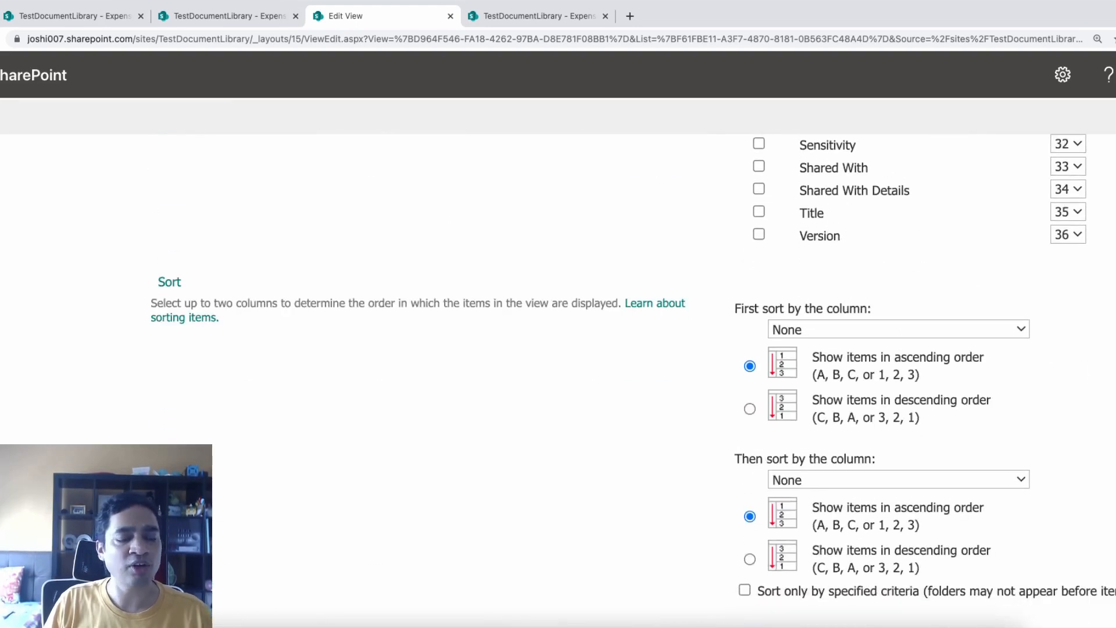
left_click(1022, 329)
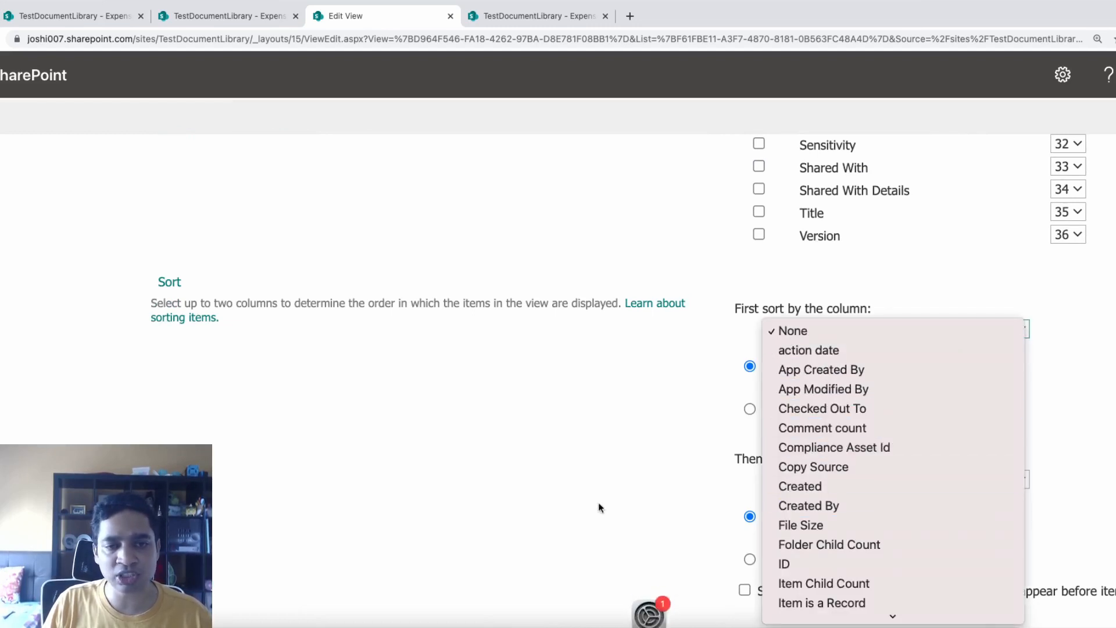
left_click(568, 489)
scroll(567, 490, "down", 6)
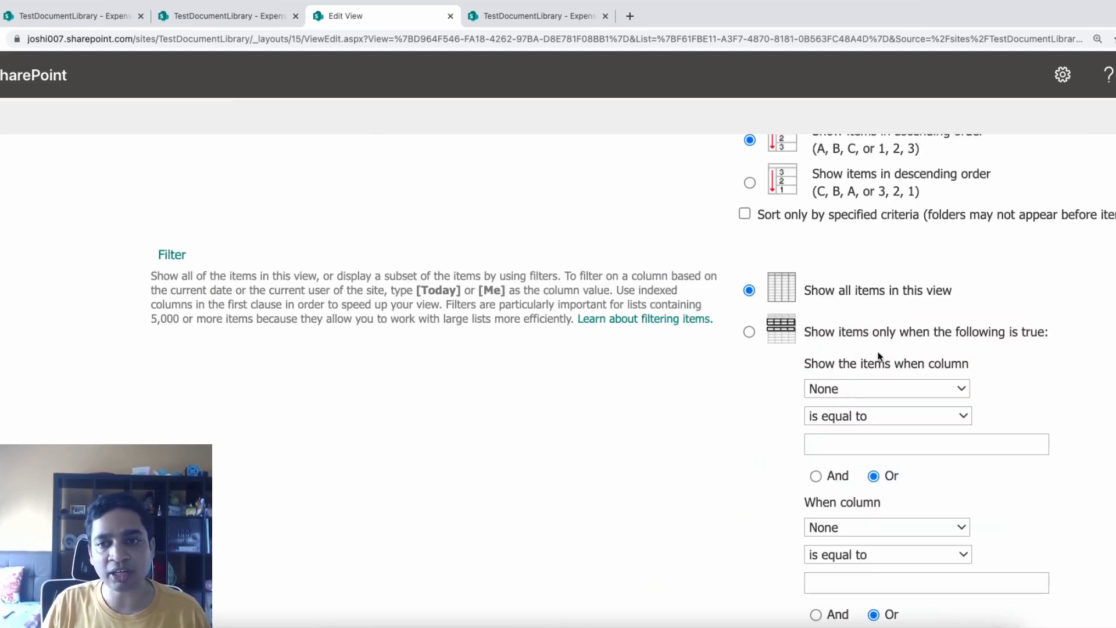
left_click(917, 390)
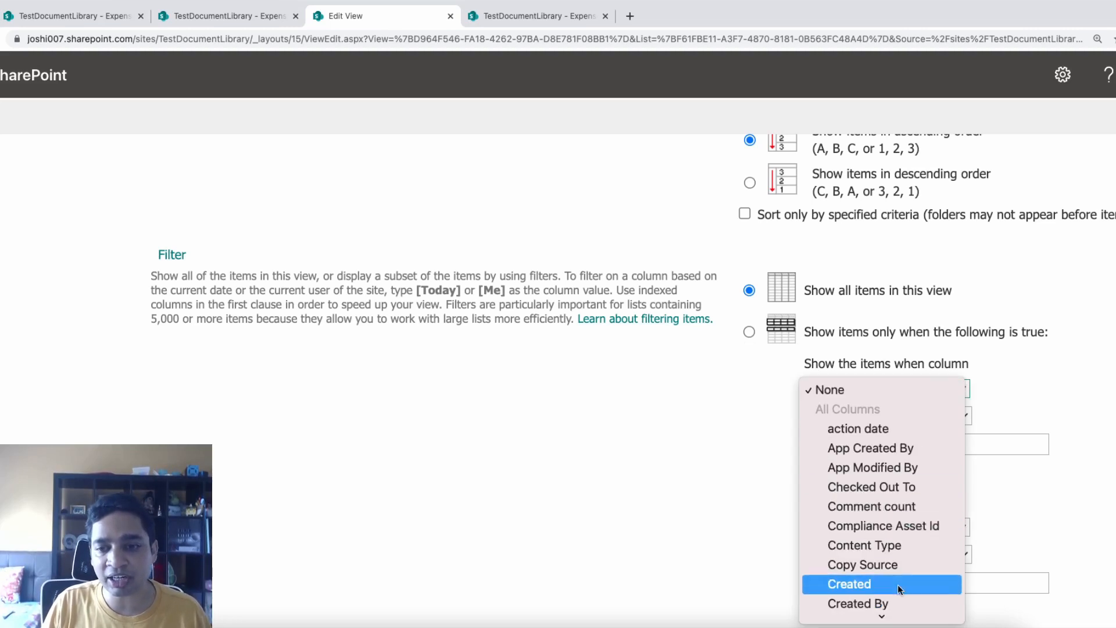
scroll(897, 581, "down", 4)
scroll(884, 610, "down", 6)
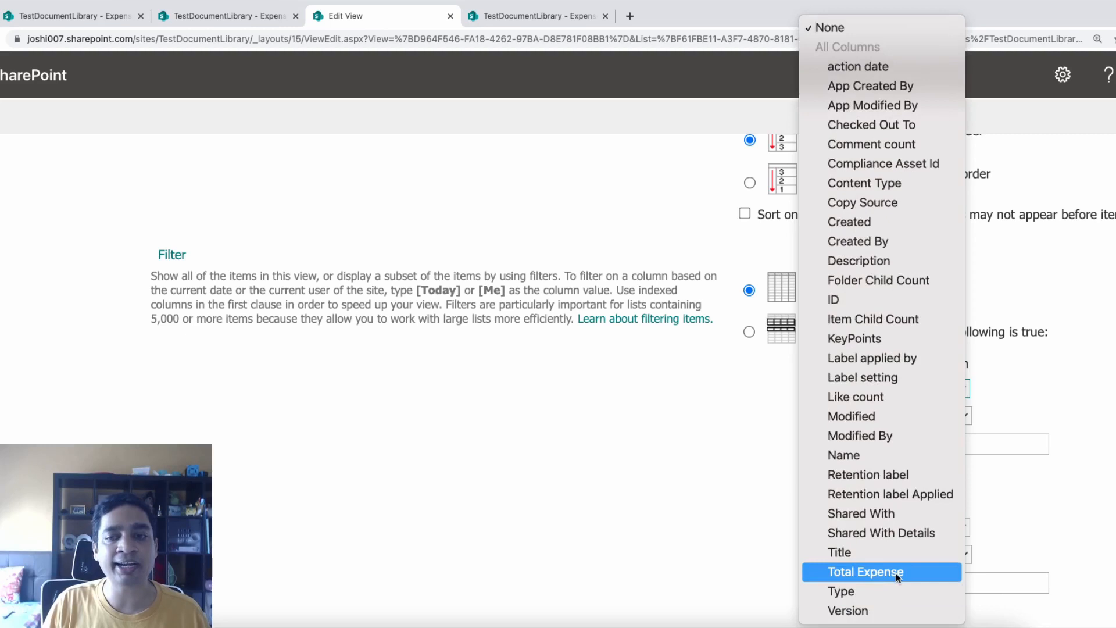
left_click(634, 561)
scroll(558, 378, "down", 15)
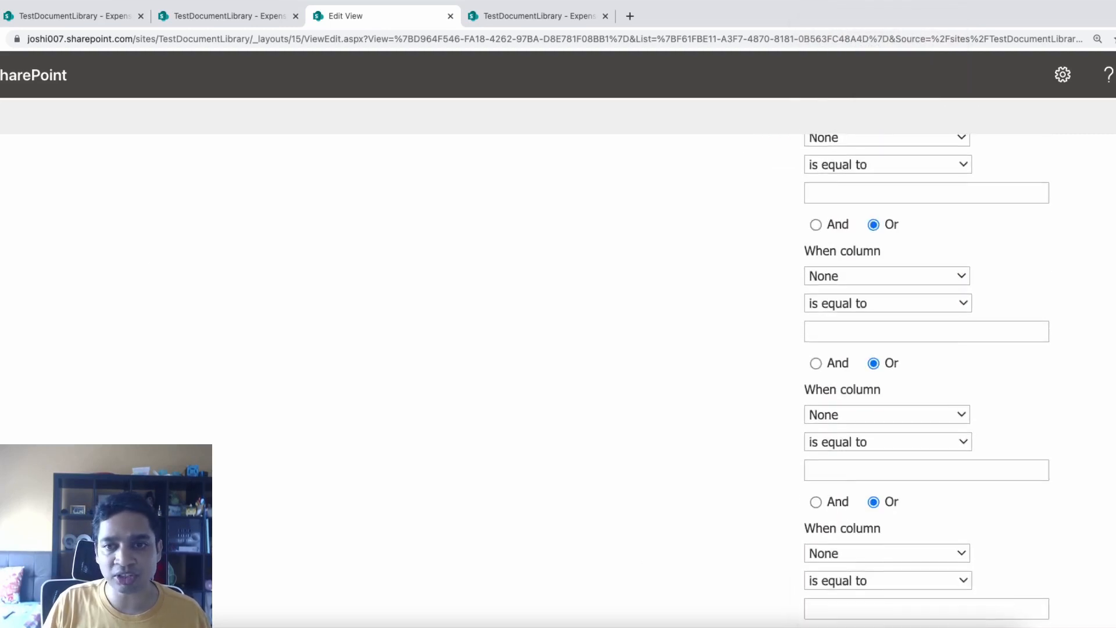
scroll(631, 381, "up", 1)
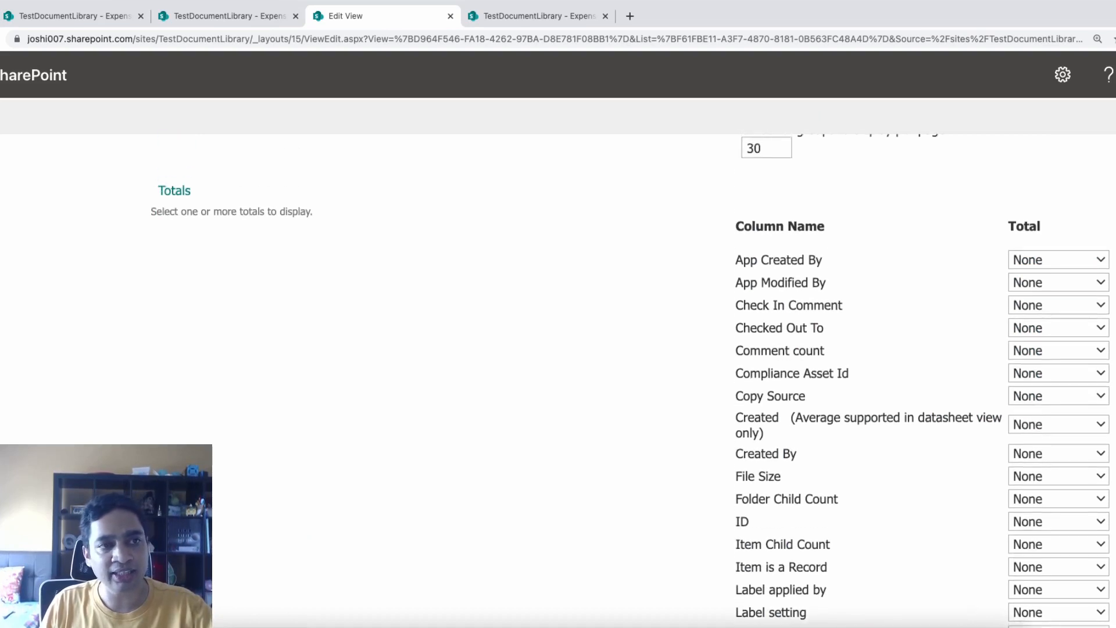
scroll(558, 378, "down", 1)
scroll(558, 378, "up", 8)
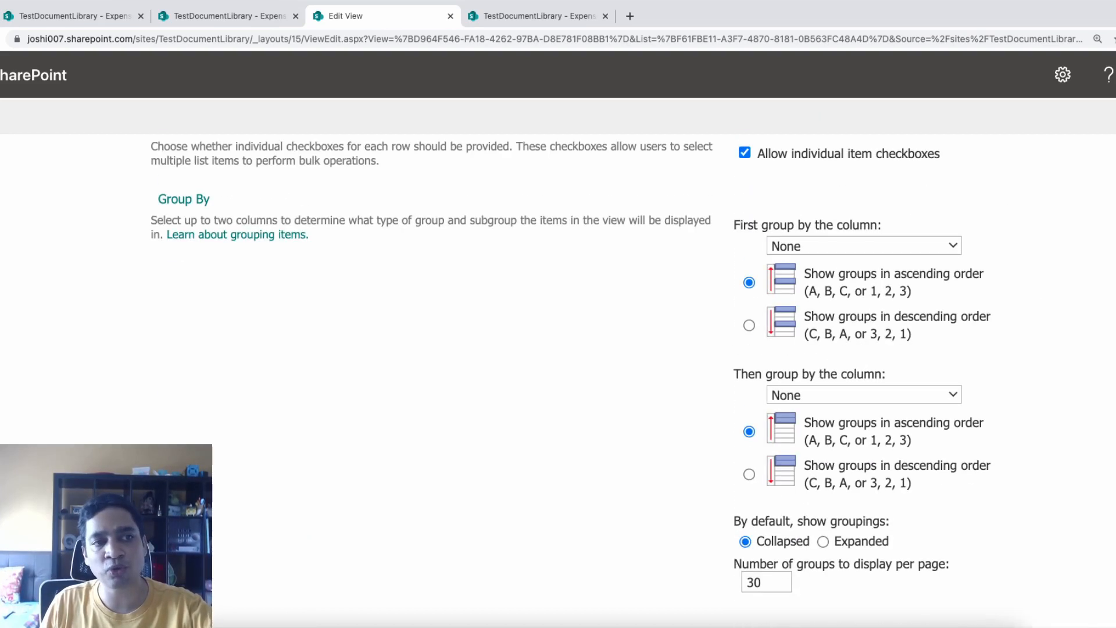
scroll(633, 380, "up", 1)
scroll(633, 380, "down", 12)
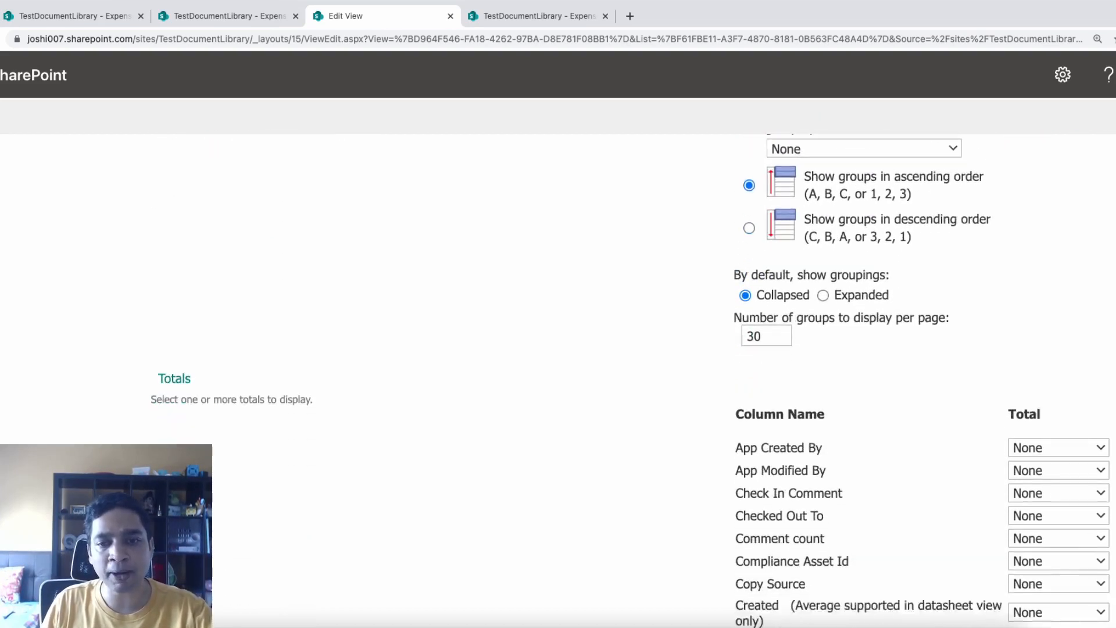
scroll(633, 380, "down", 8)
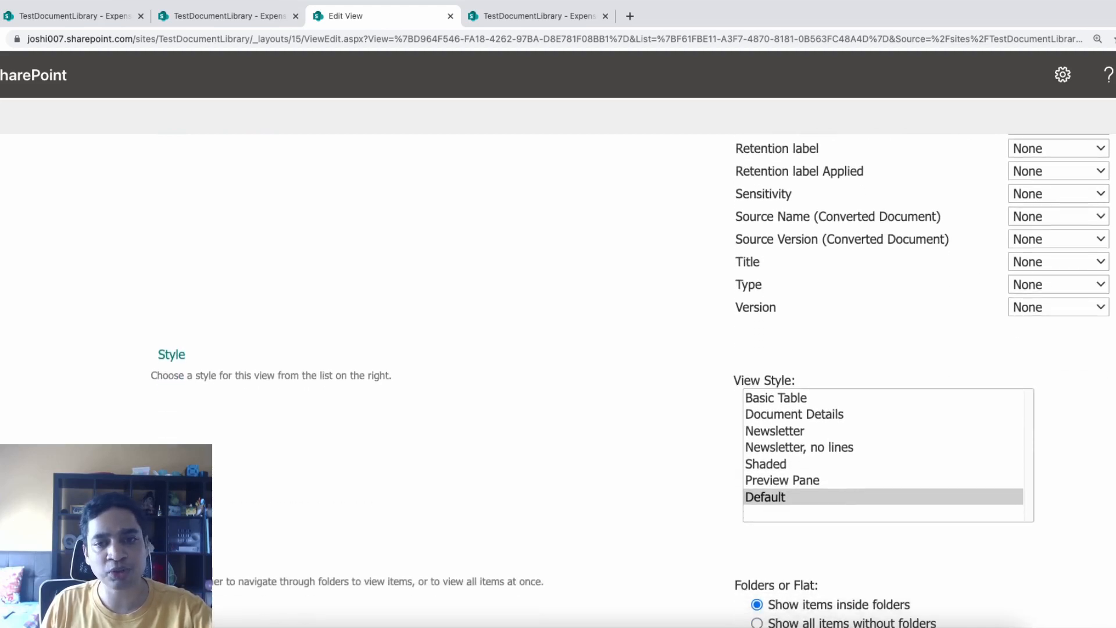
scroll(633, 381, "down", 4)
scroll(633, 380, "down", 2)
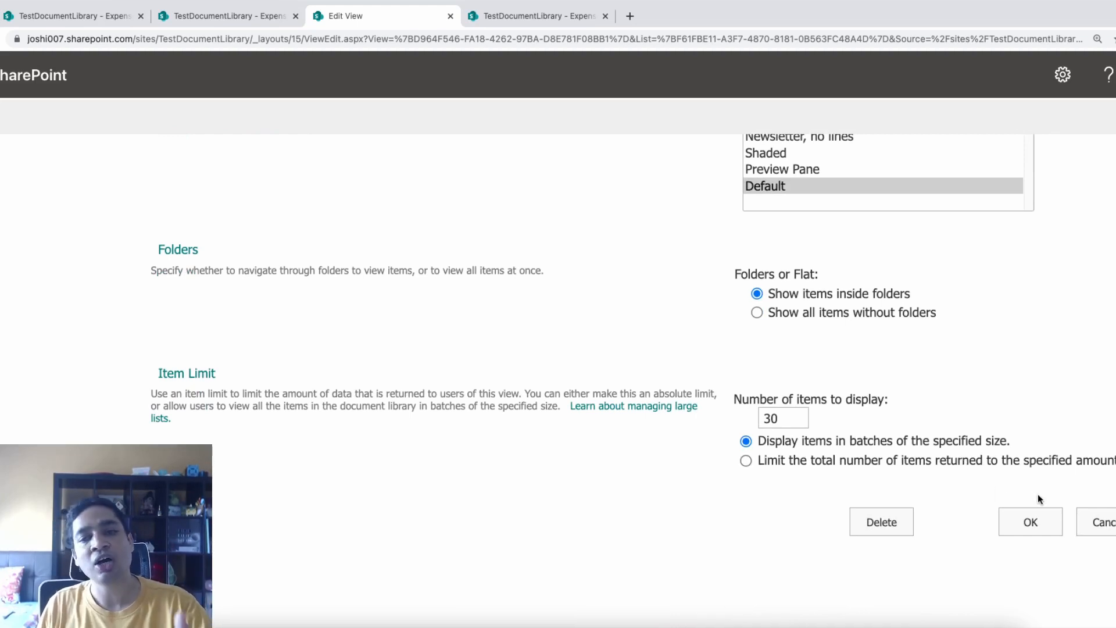
Save the Director View settings with OK and return to the library's view list
left_click(1037, 524)
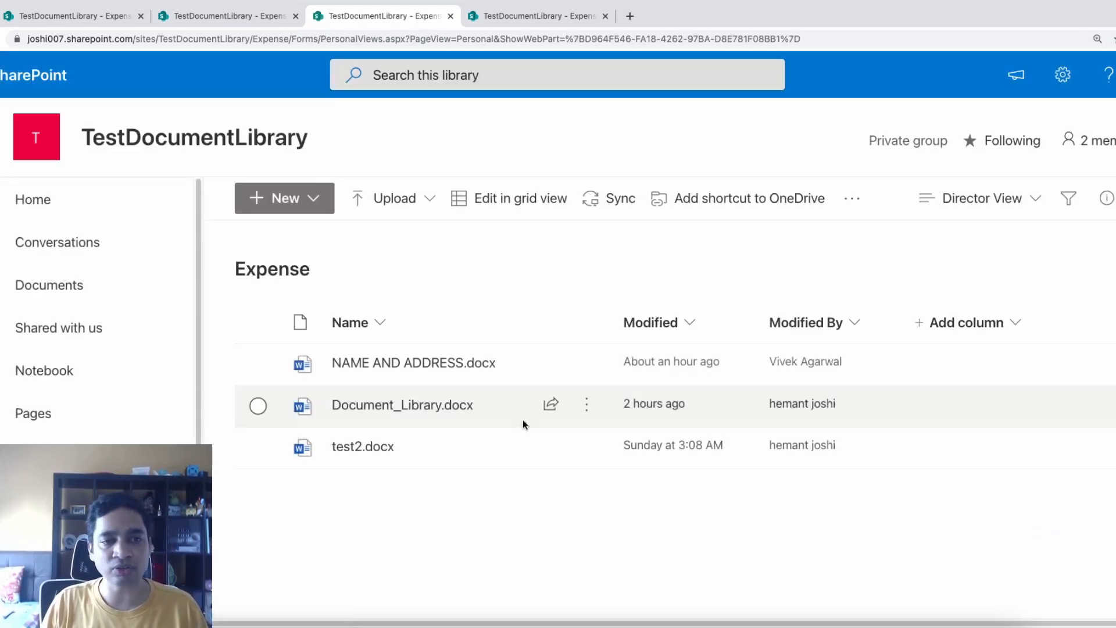
mouse_move(532, 362)
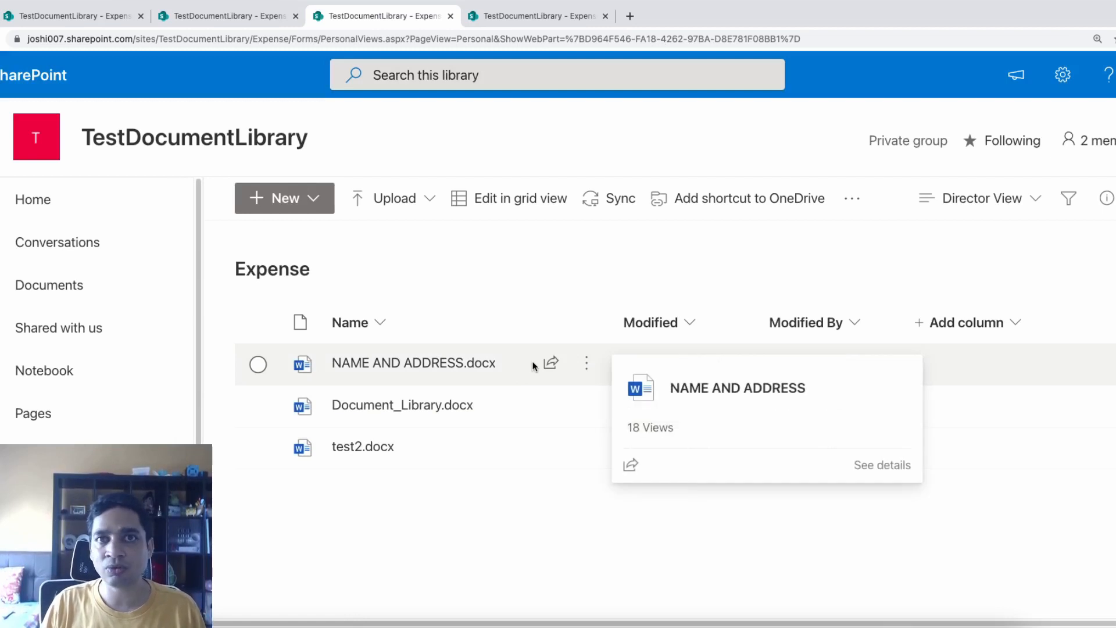
left_click(1027, 203)
Switch to All Documents and format the current view, keeping the List layout
left_click(986, 344)
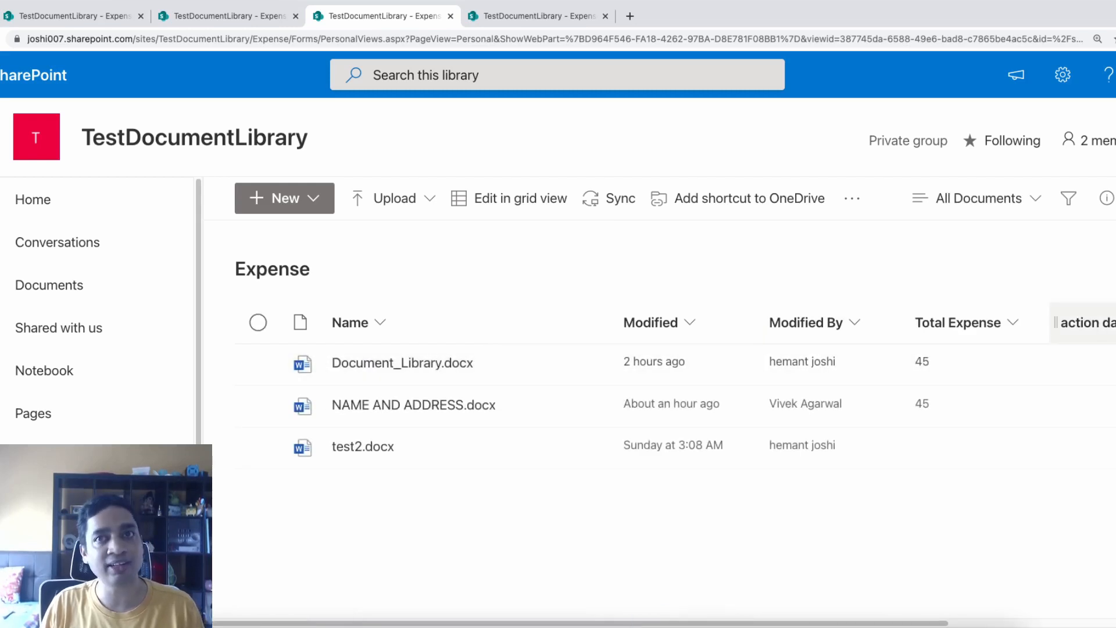
left_click(1007, 199)
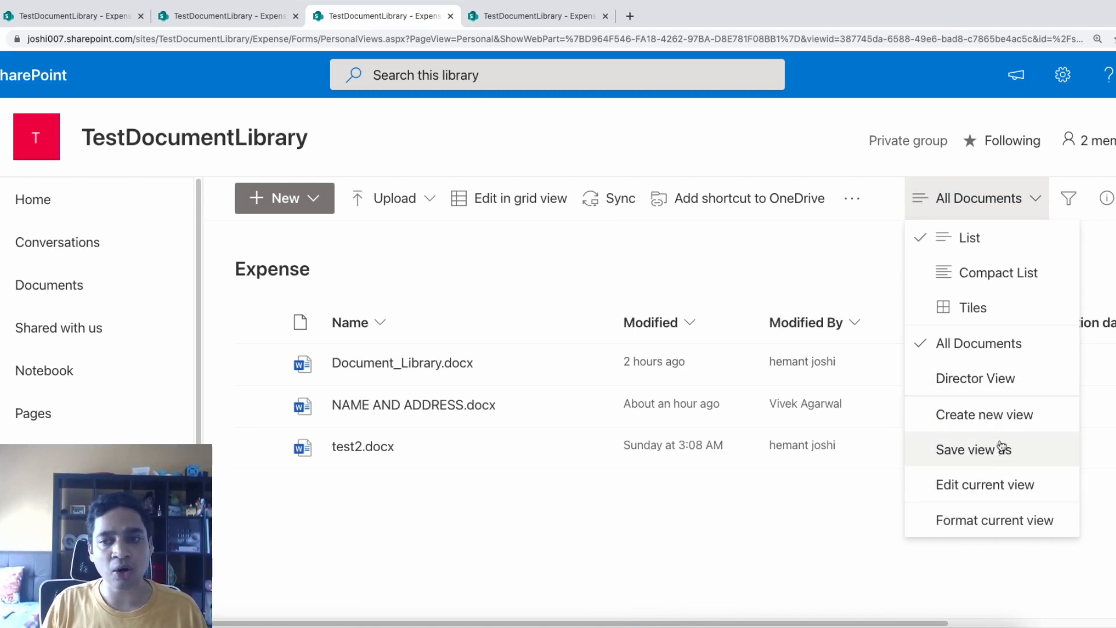
left_click(1015, 523)
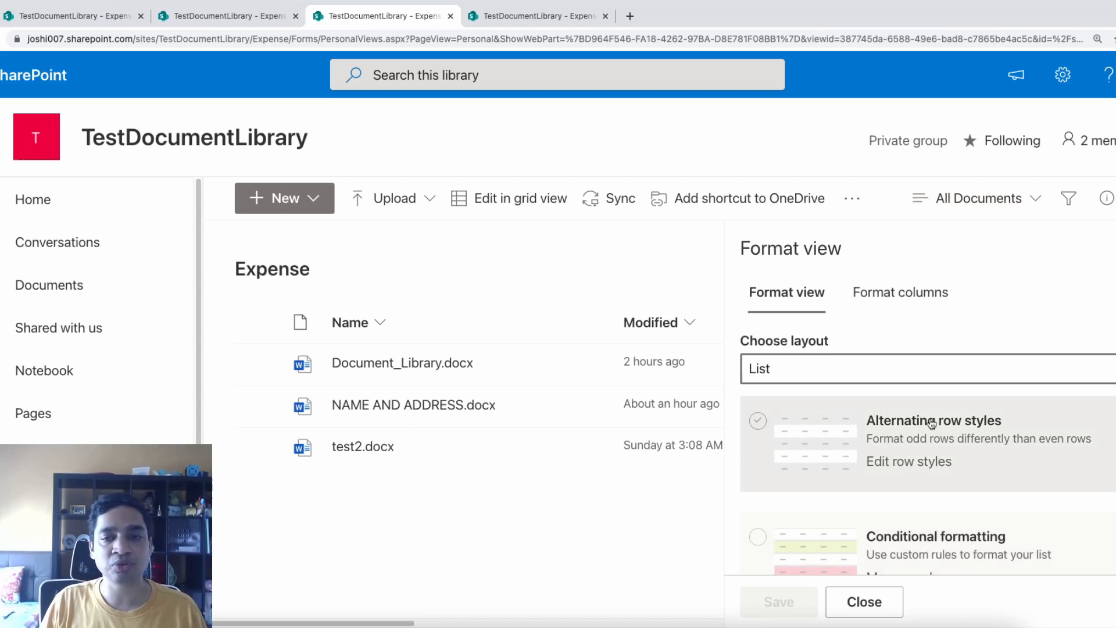
left_click(885, 375)
left_click(886, 376)
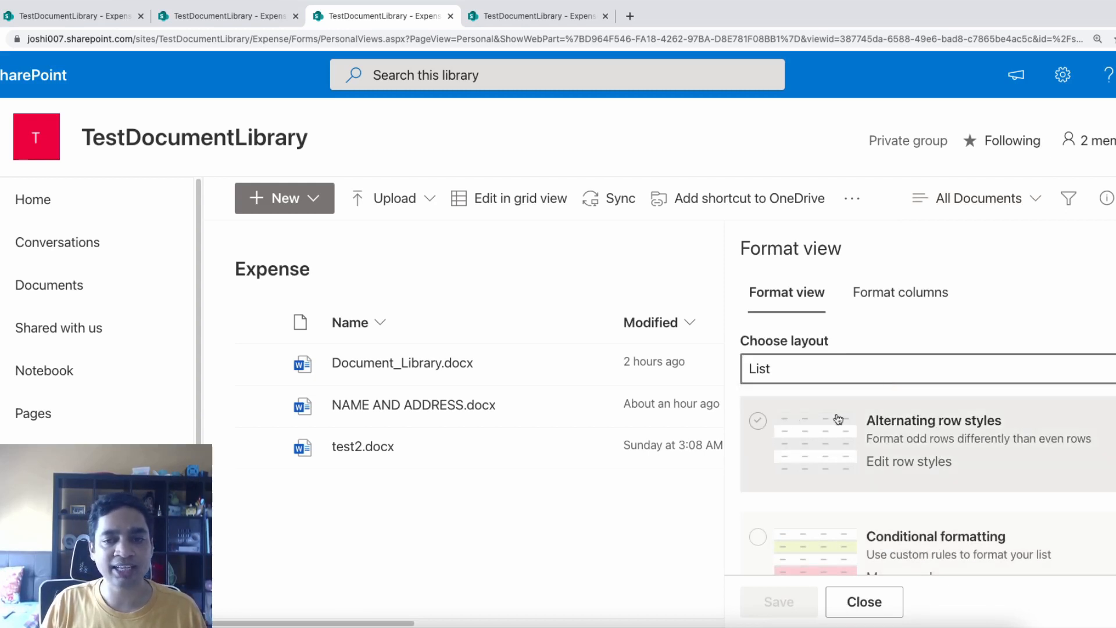
Enable alternating row styles with orange odd rows and yellow even rows, then save
left_click(758, 422)
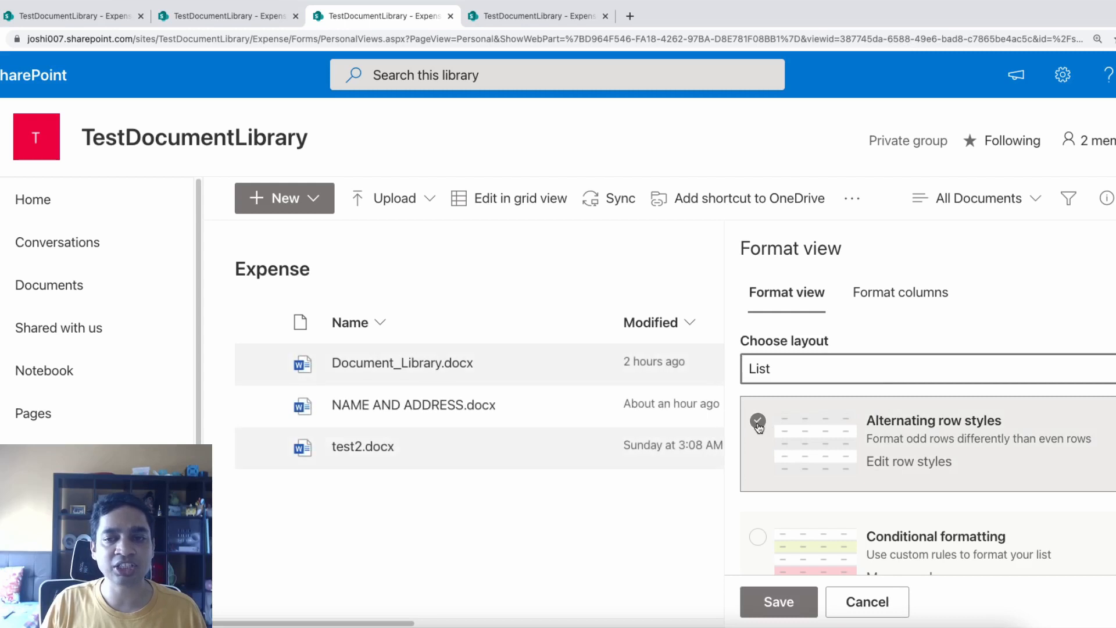
left_click(903, 461)
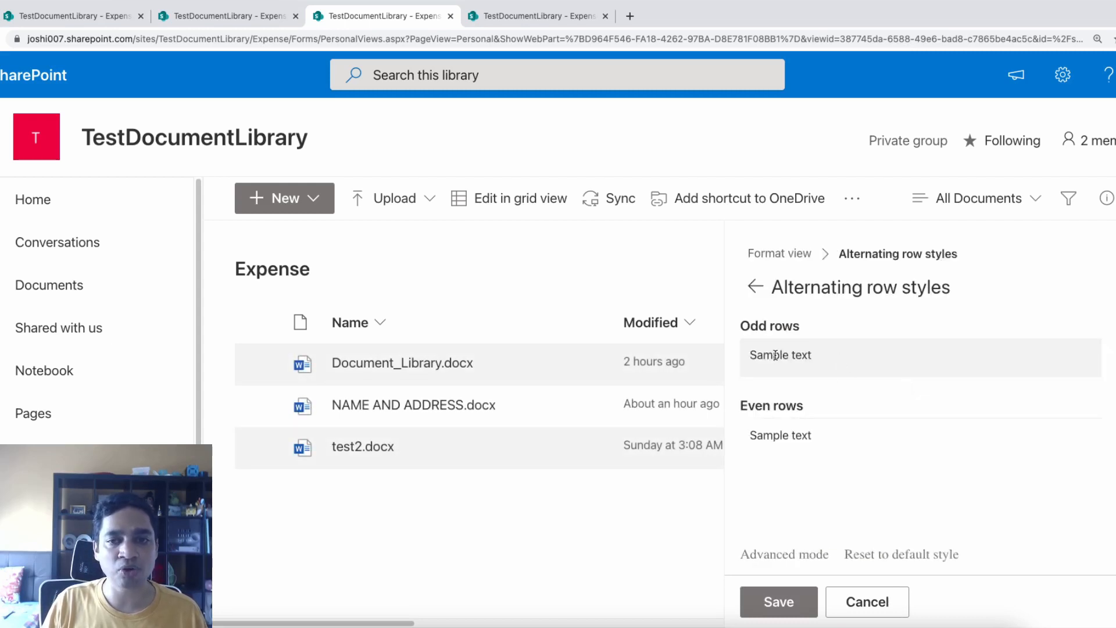
left_click(1113, 358)
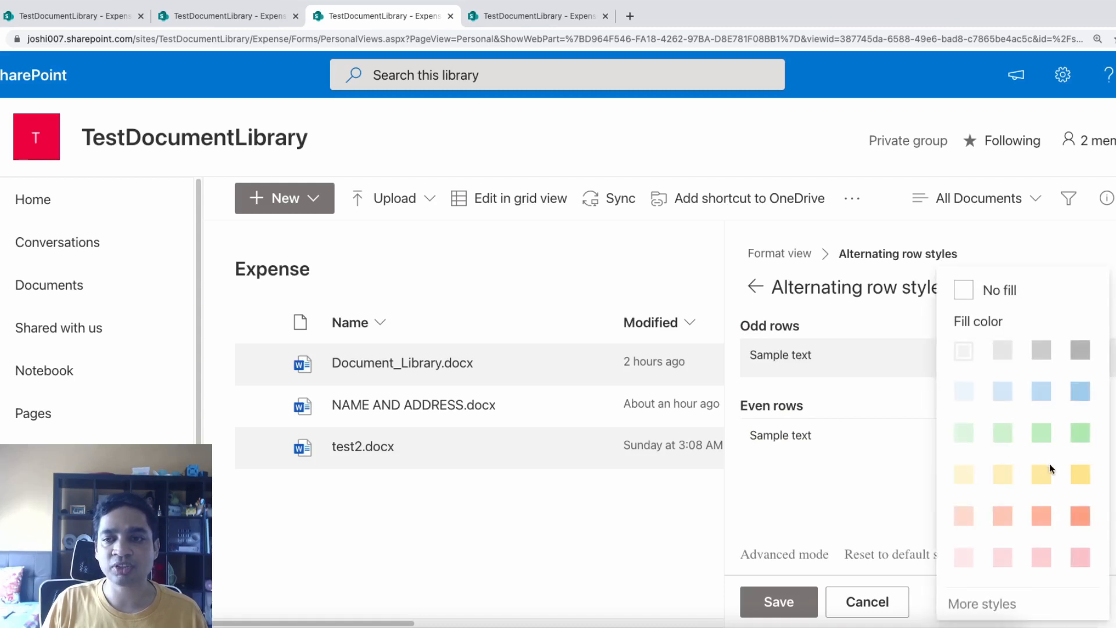
left_click(1044, 519)
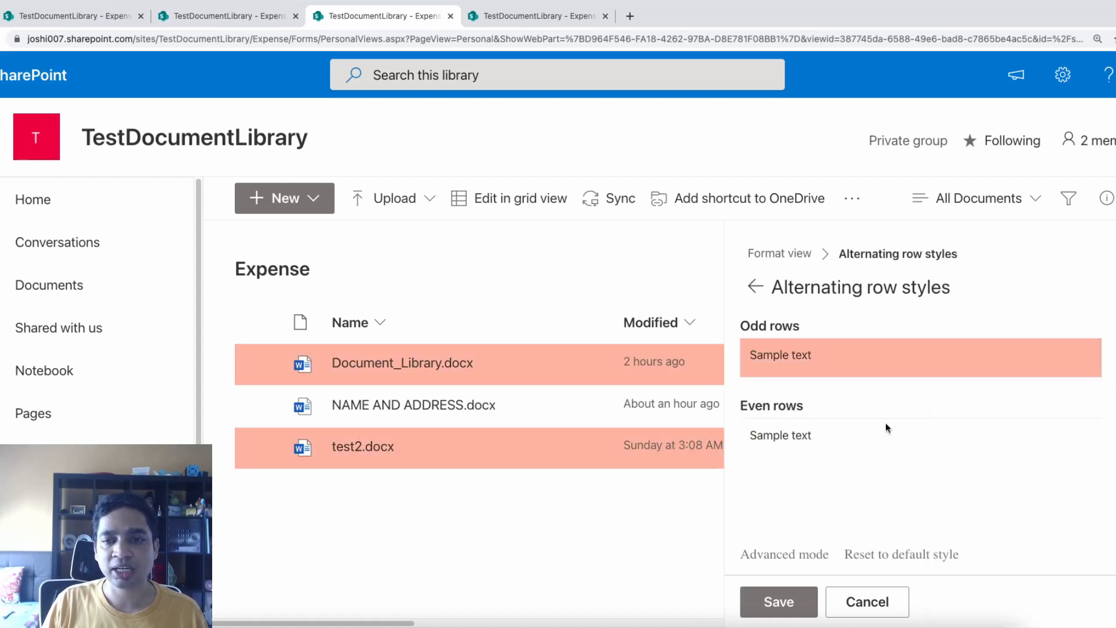
left_click(1112, 444)
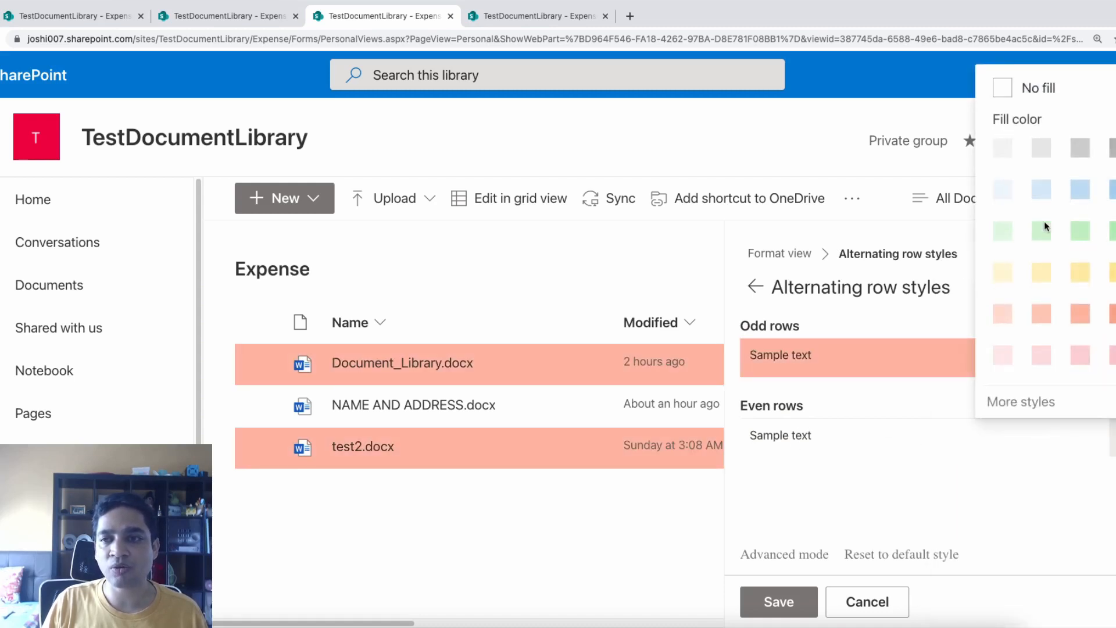
left_click(1041, 273)
left_click(777, 600)
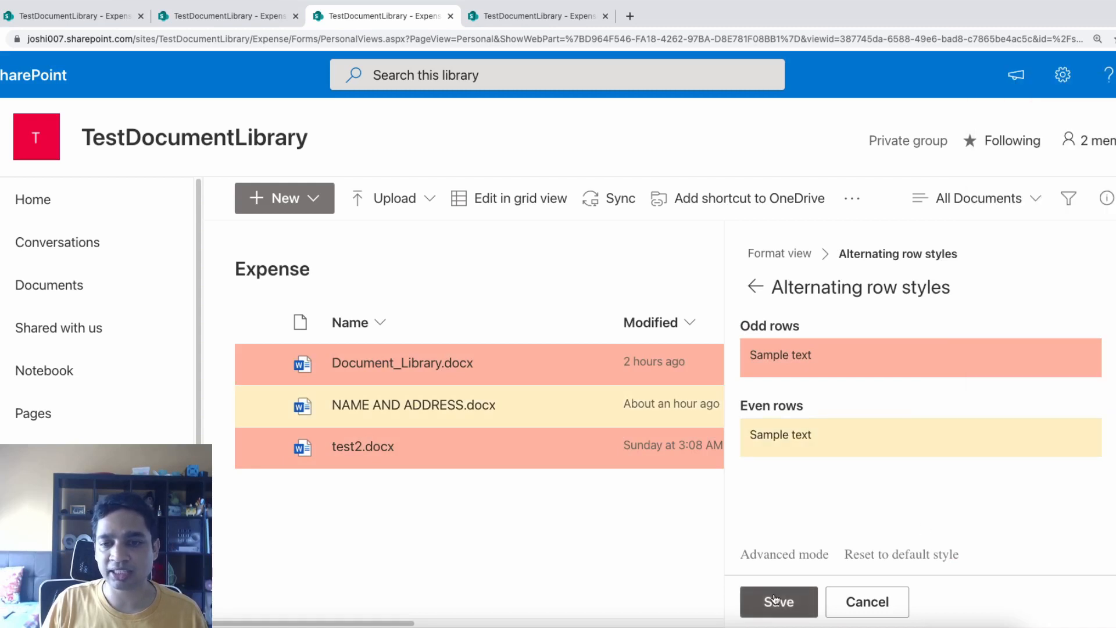
left_click(837, 602)
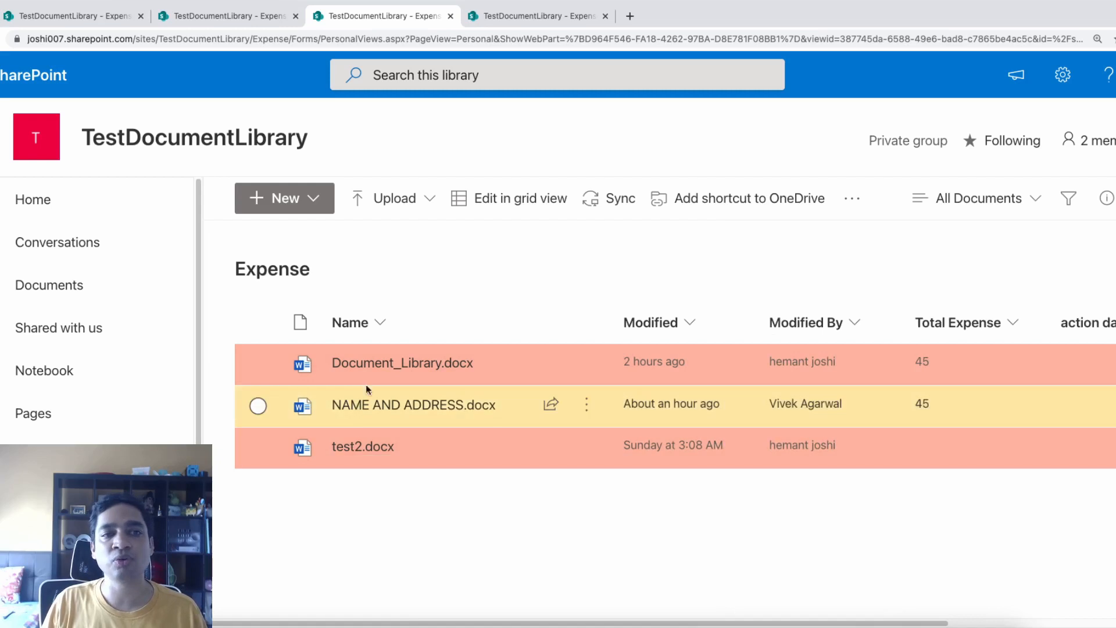
Back on All Documents, open Document_Library.docx's details pane and scroll to its properties
left_click(973, 199)
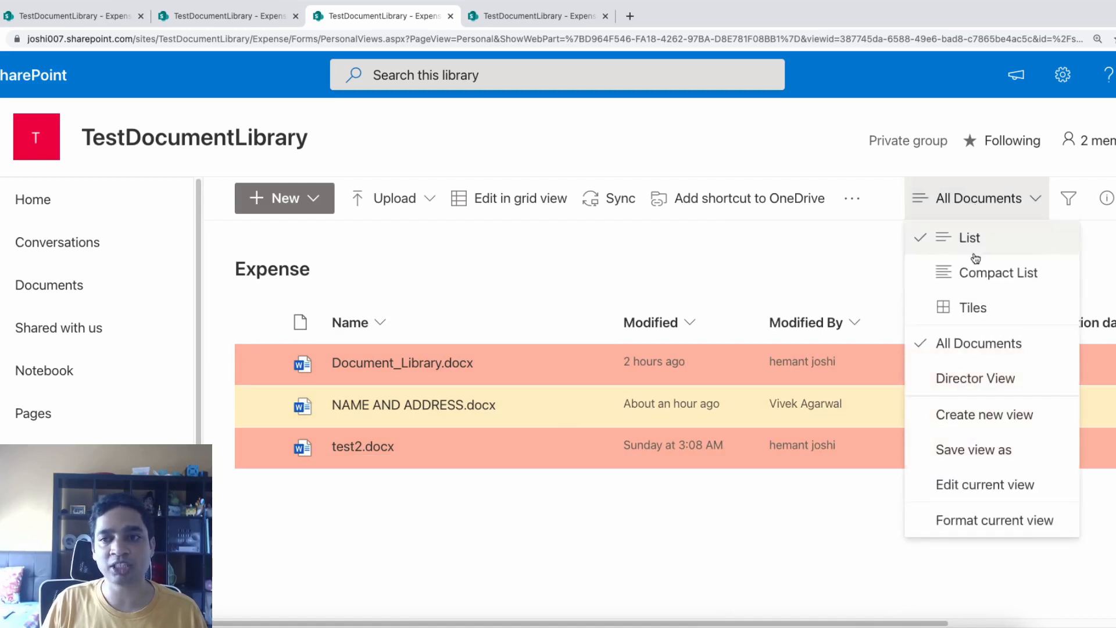
left_click(981, 394)
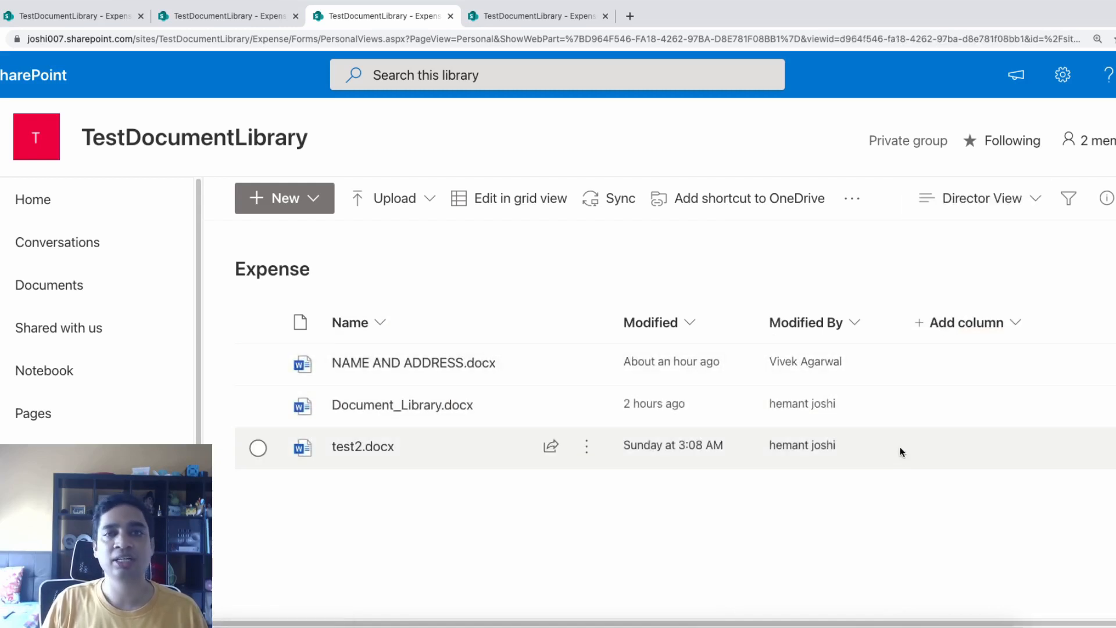
left_click(1006, 200)
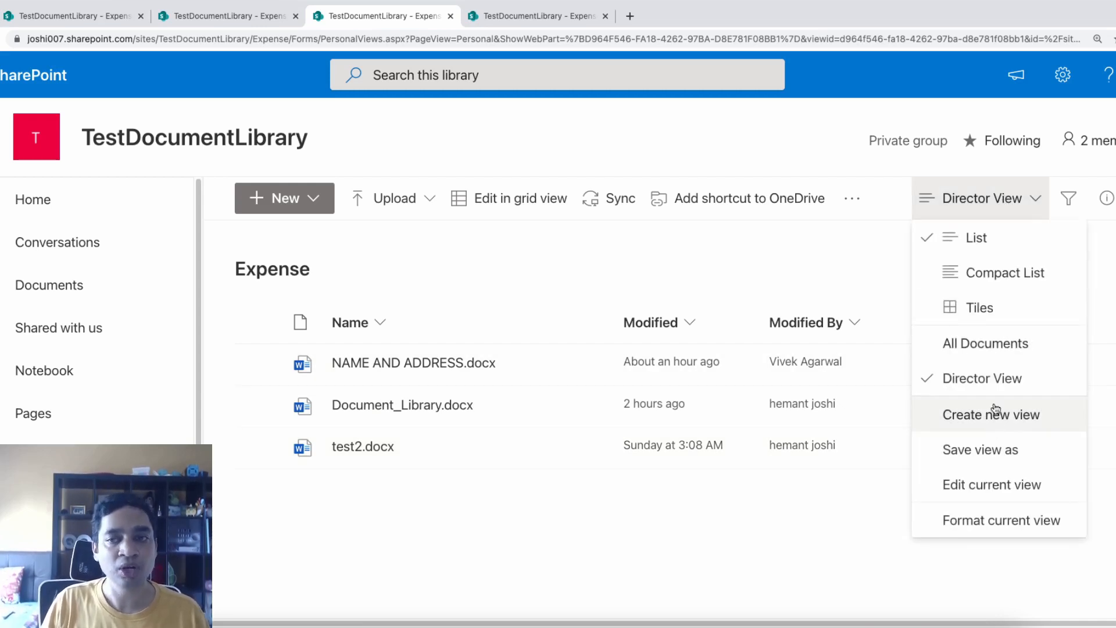
left_click(1025, 275)
left_click(257, 366)
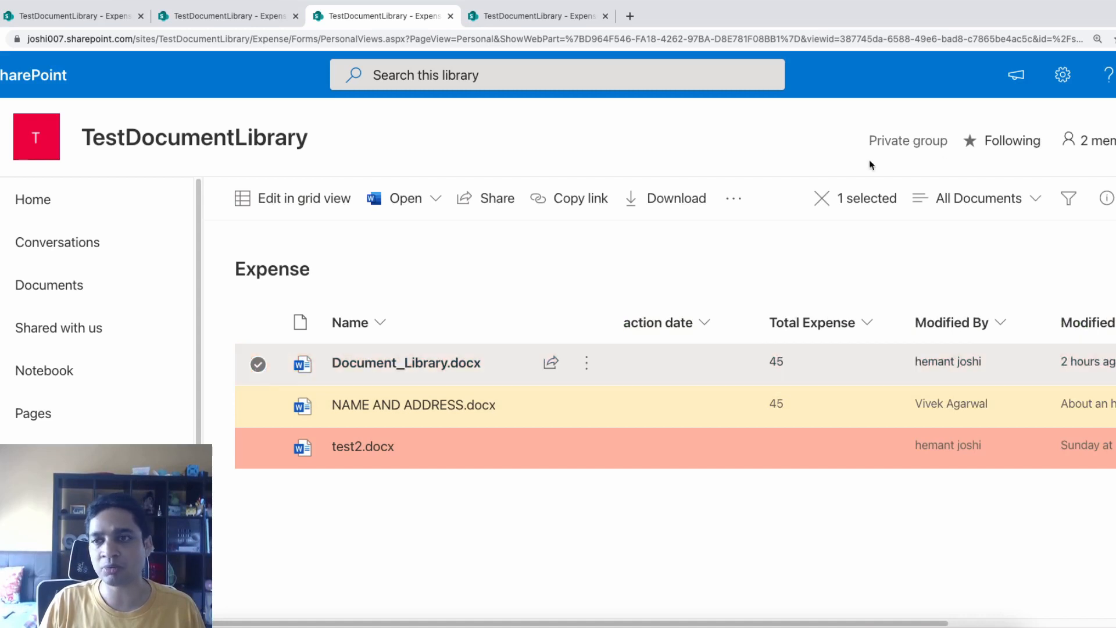
left_click(1107, 200)
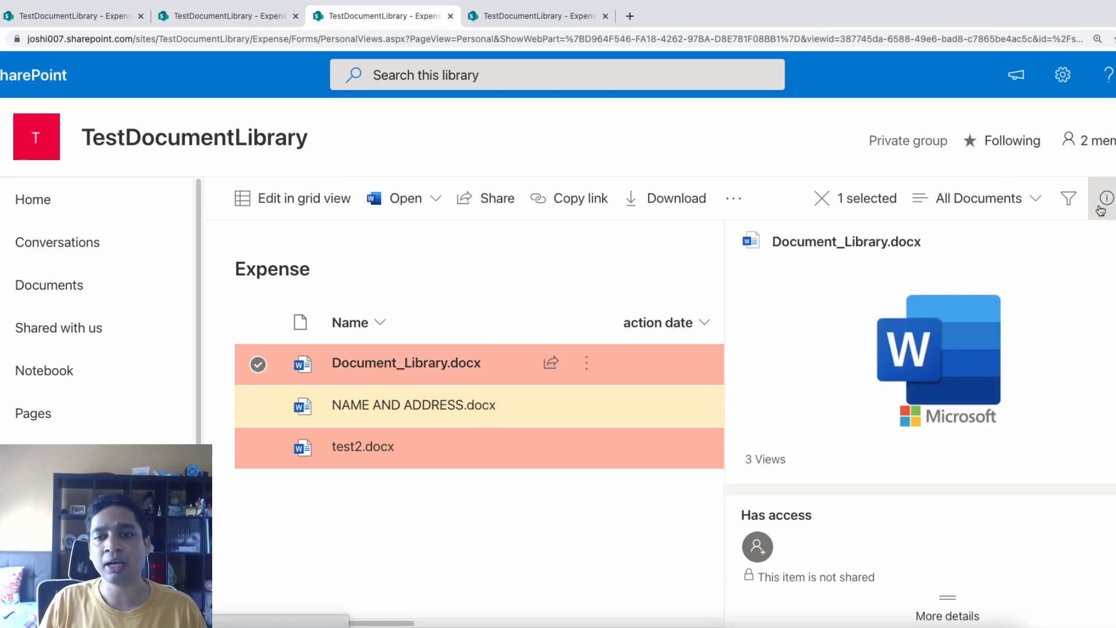
scroll(914, 496, "down", 5)
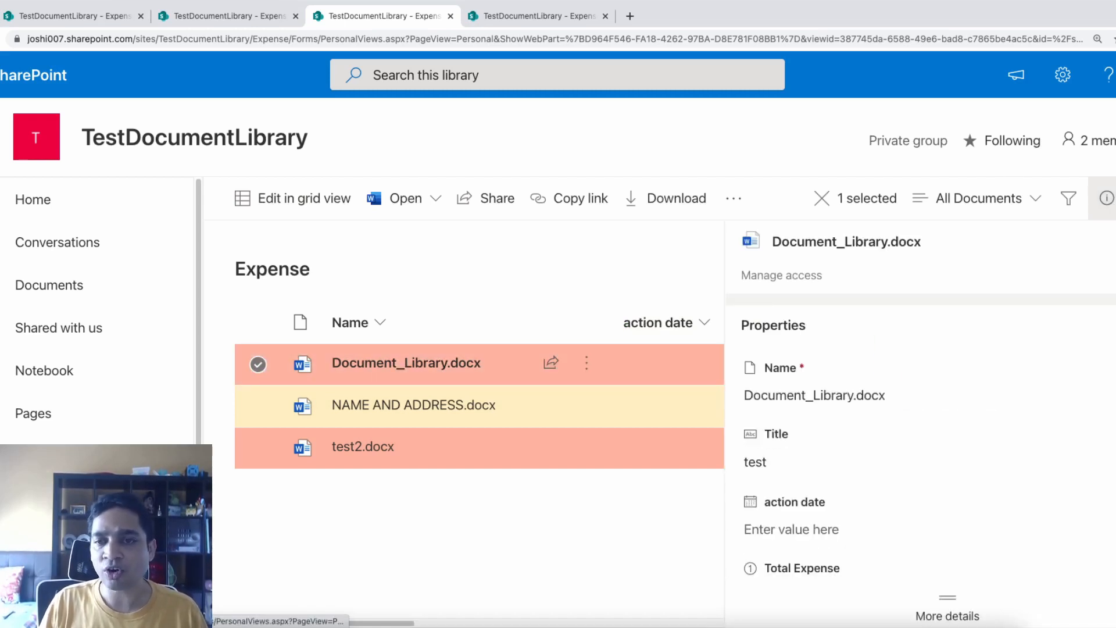
Set Document_Library.docx's action date to June 15, 2021 and save it
left_click(1113, 326)
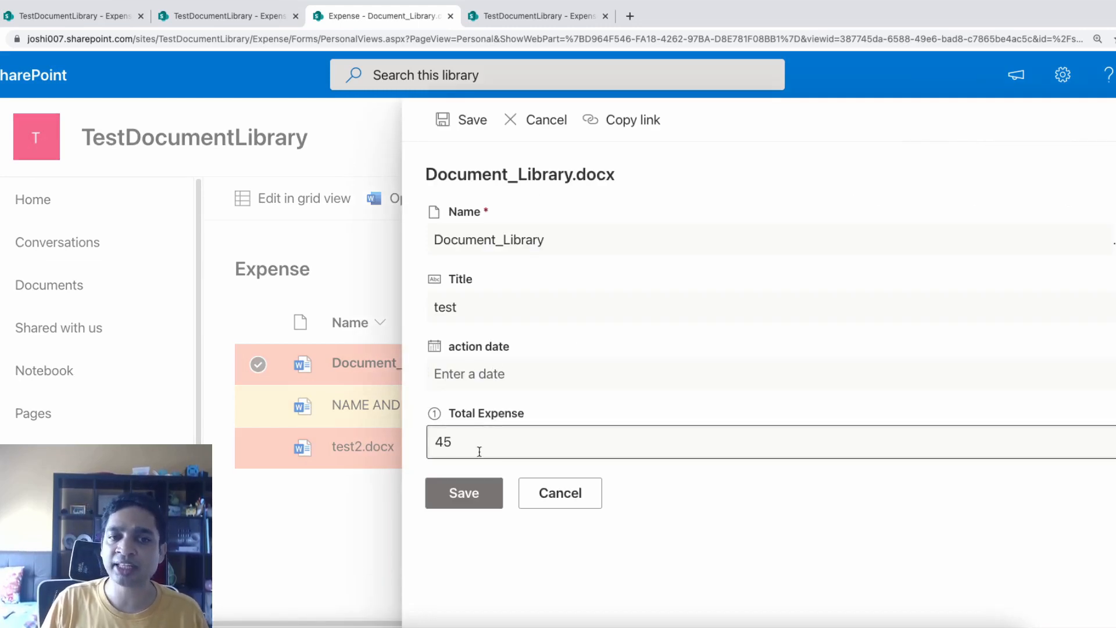
left_click(476, 375)
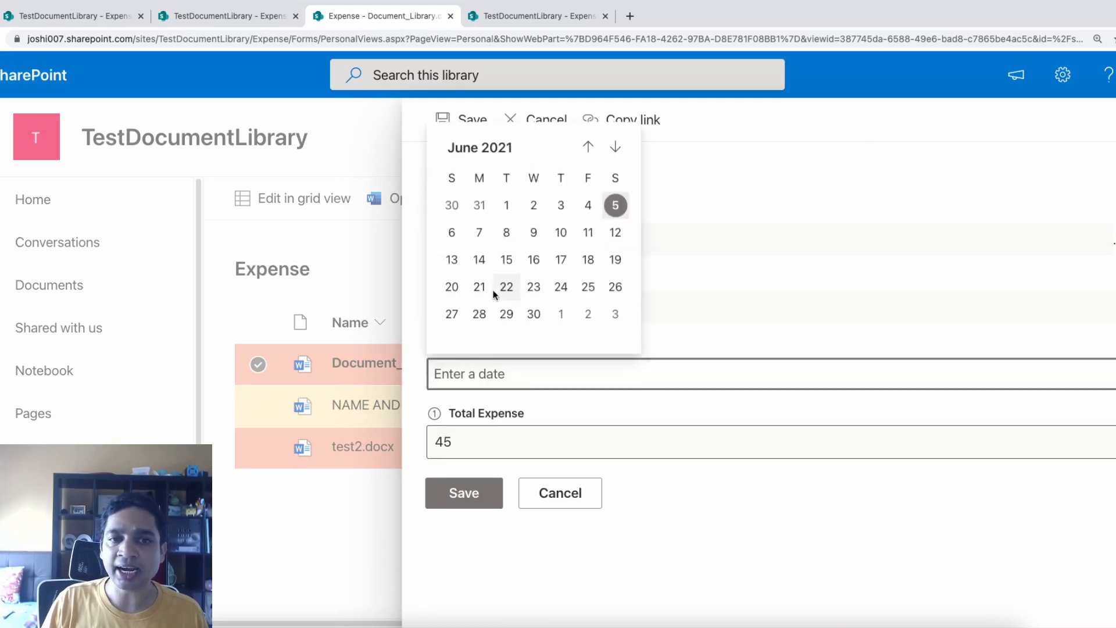
left_click(507, 260)
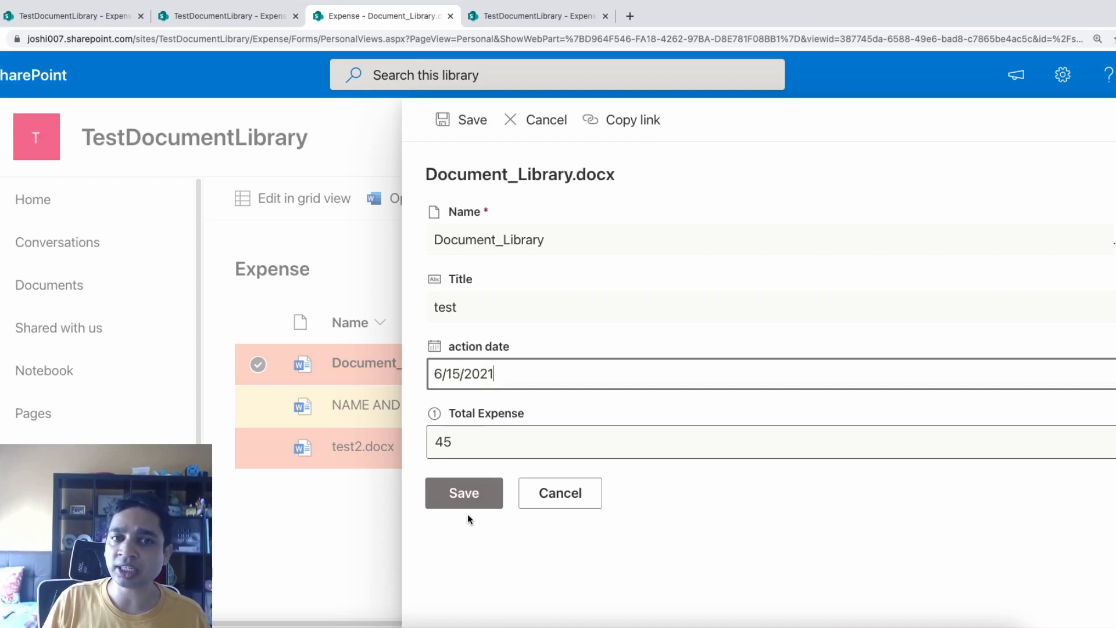
left_click(467, 494)
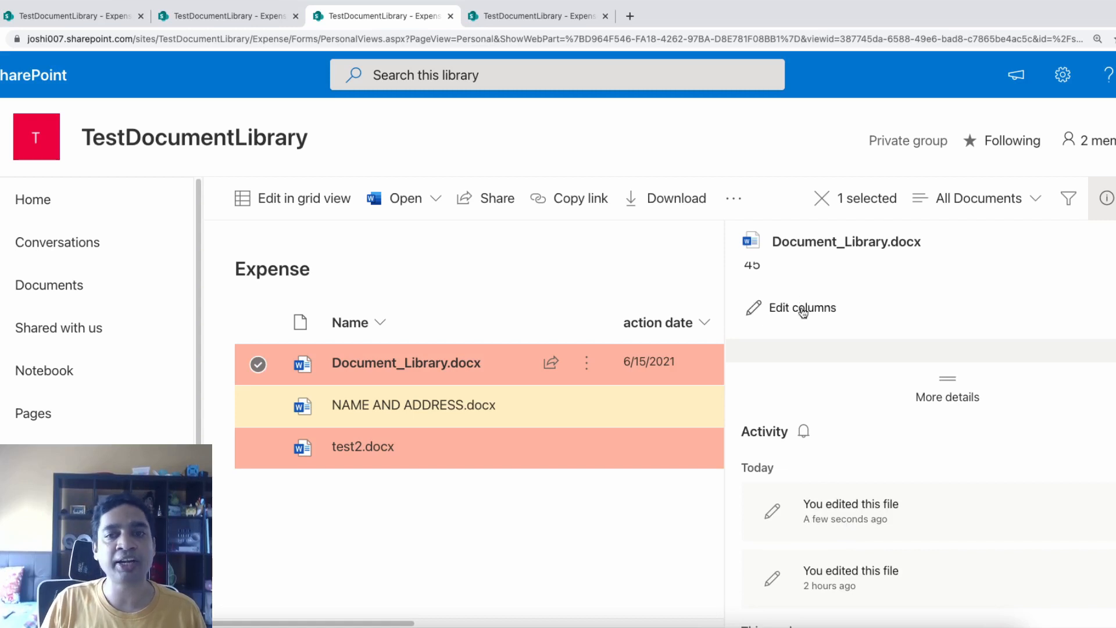
left_click(803, 309)
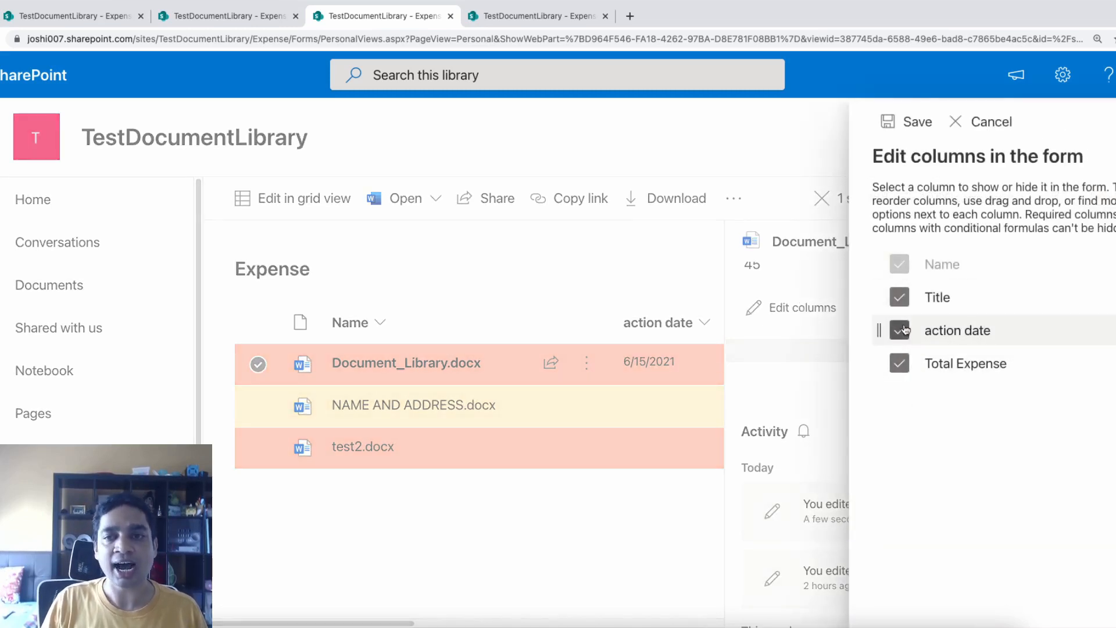
Move Total Expense above action date in the edit form, then save the order and the item
left_click(900, 365)
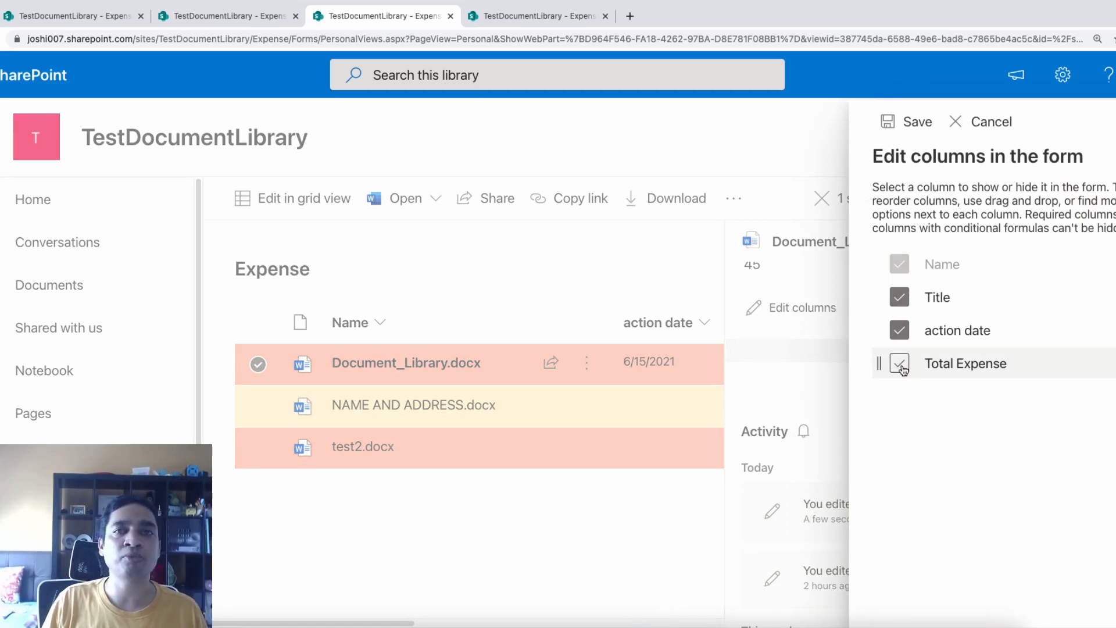
left_click(903, 370)
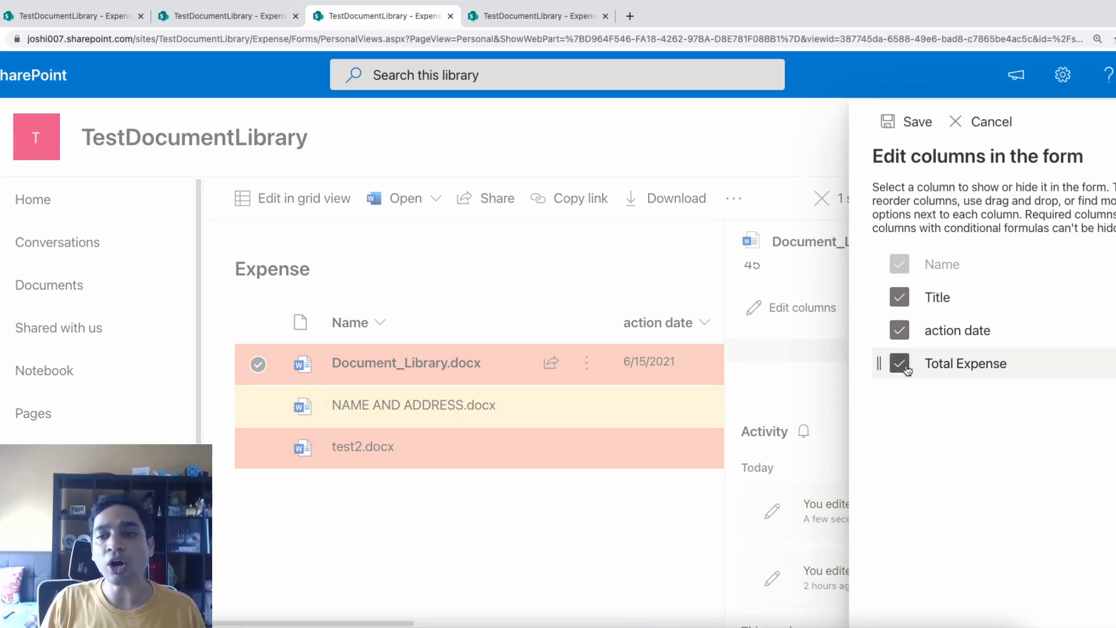
left_click(1113, 364)
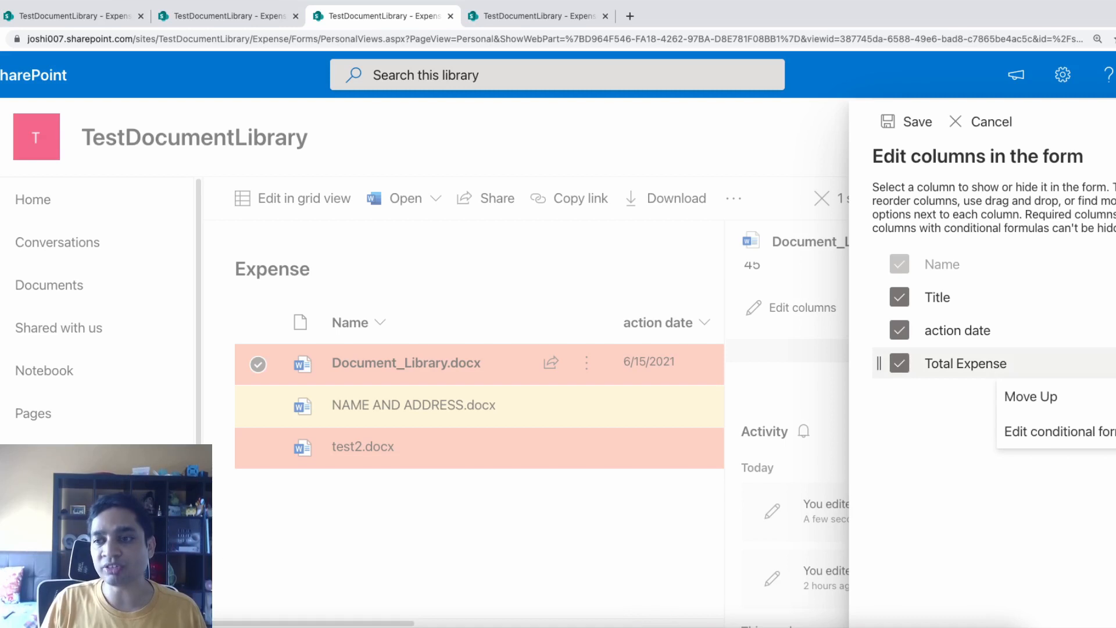
left_click(1056, 398)
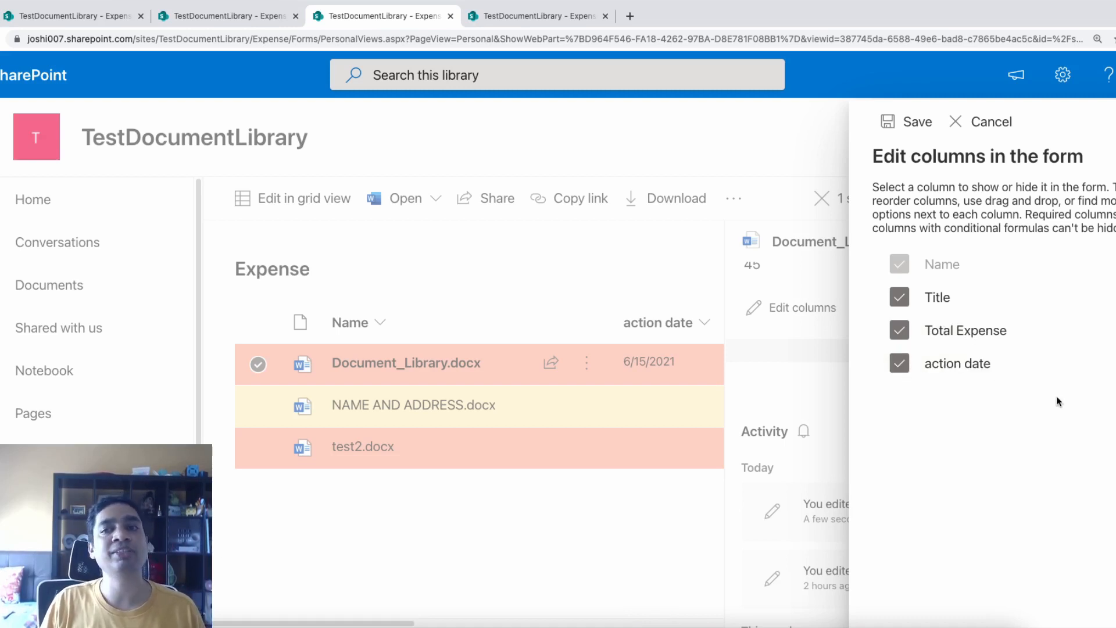
left_click(913, 129)
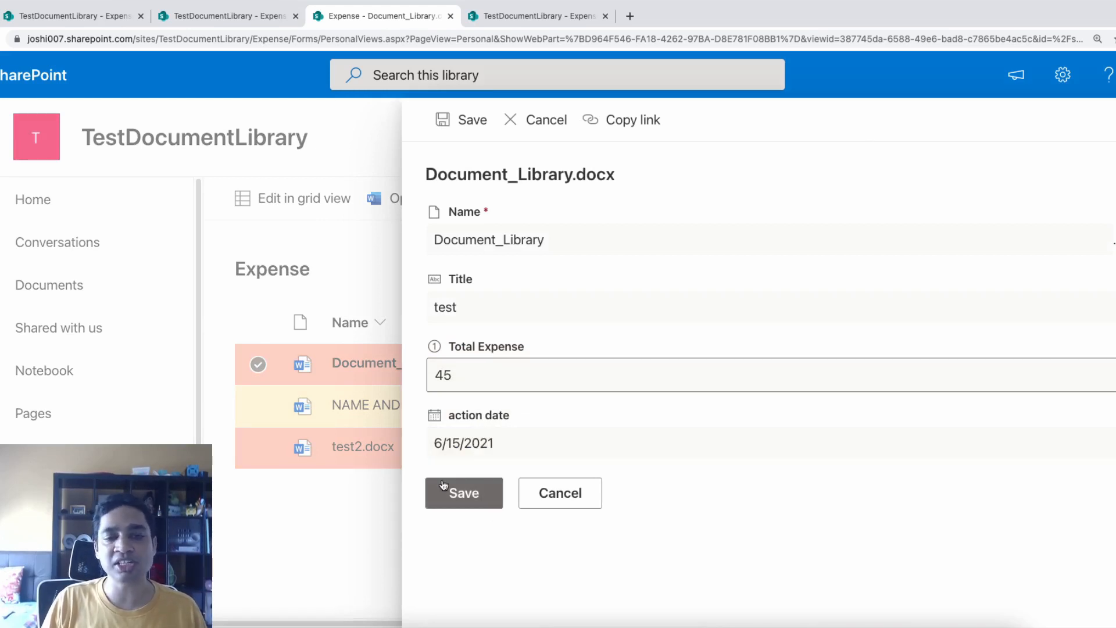
left_click(454, 494)
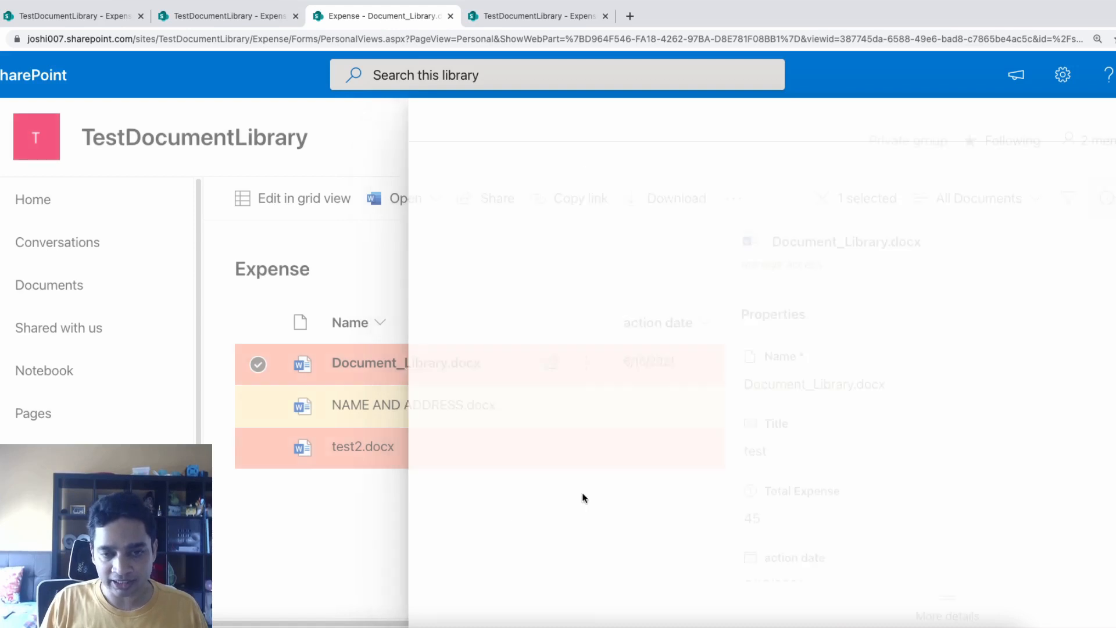
Close the details pane and open Library settings from the Settings gear
left_click(1106, 198)
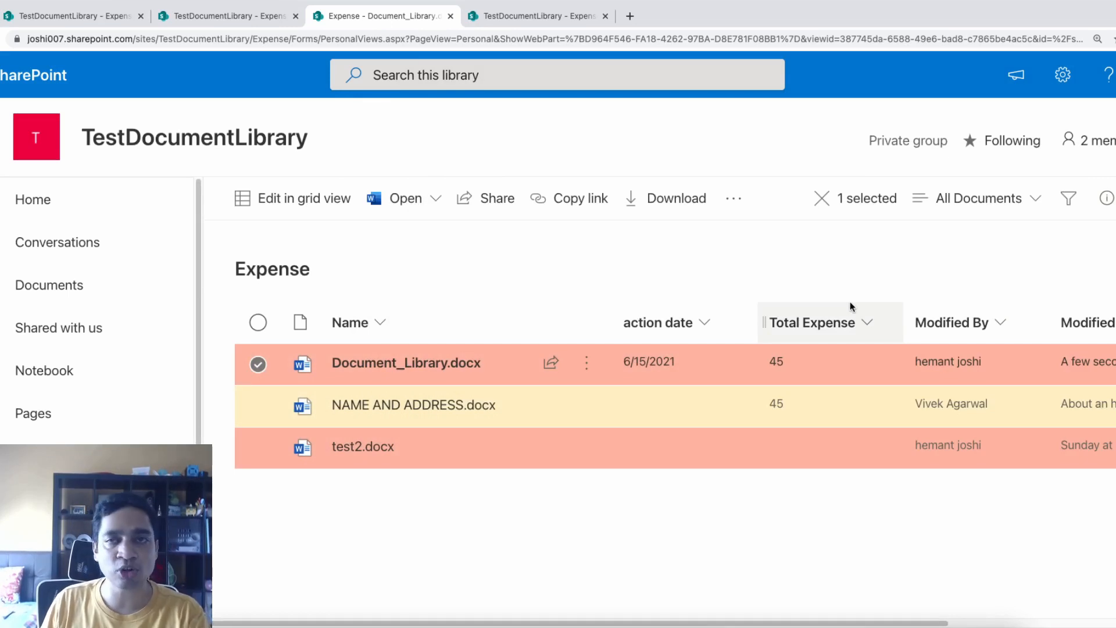
left_click(1063, 76)
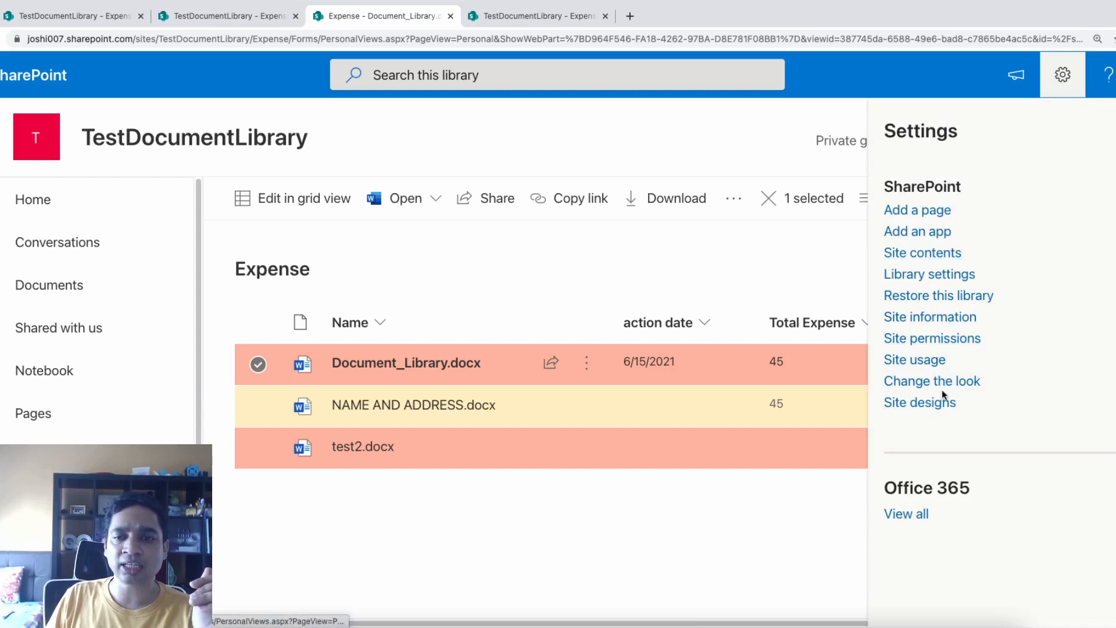
left_click(947, 275)
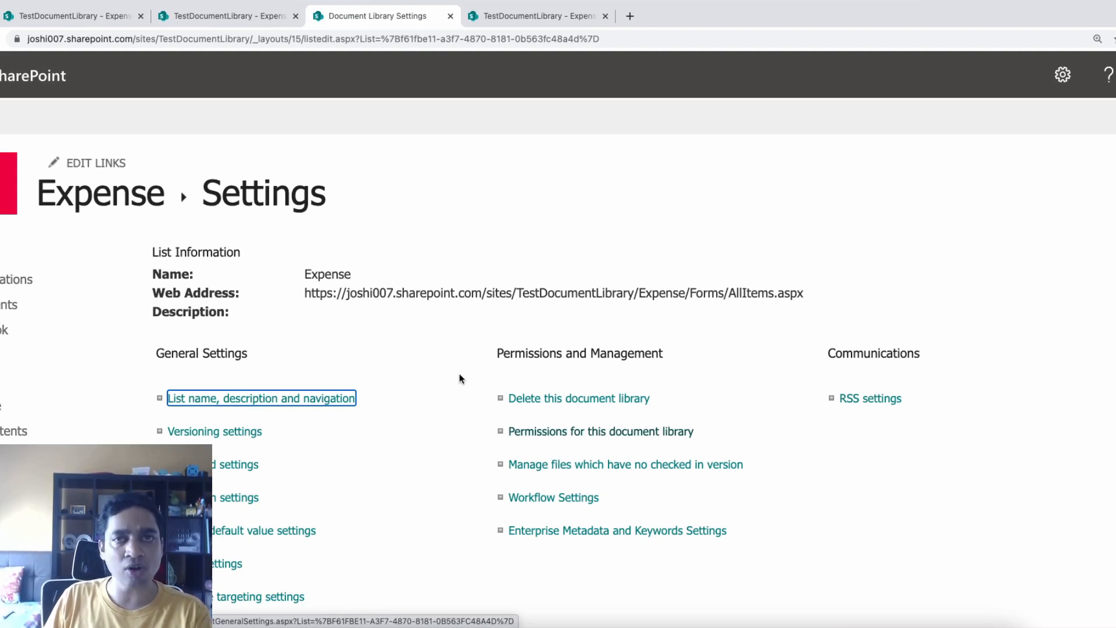
left_click(811, 464)
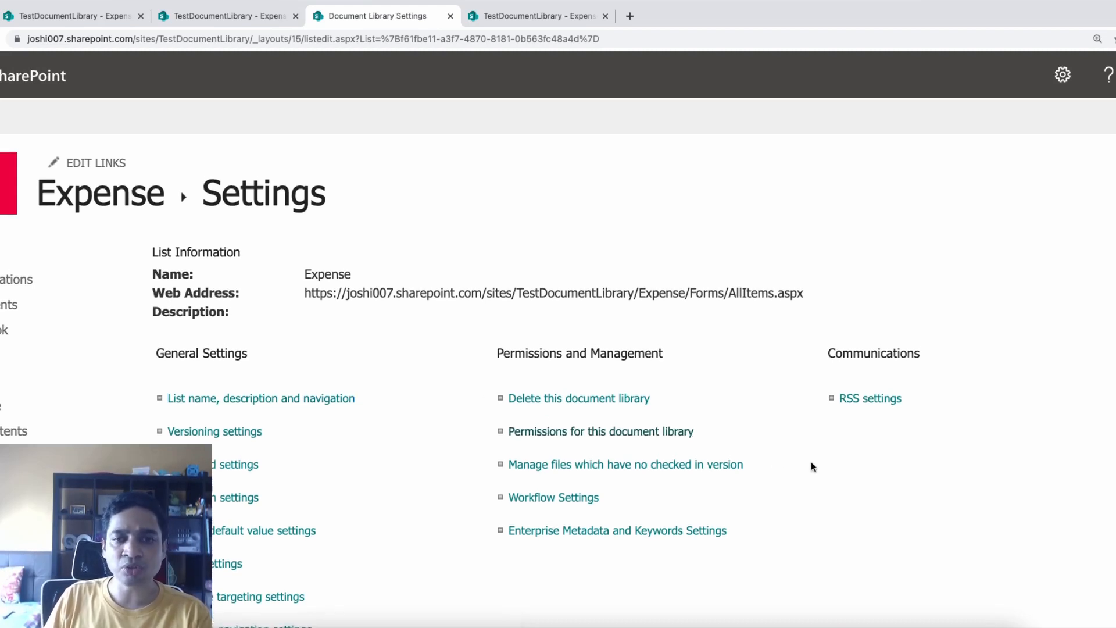
scroll(558, 378, "down", 5)
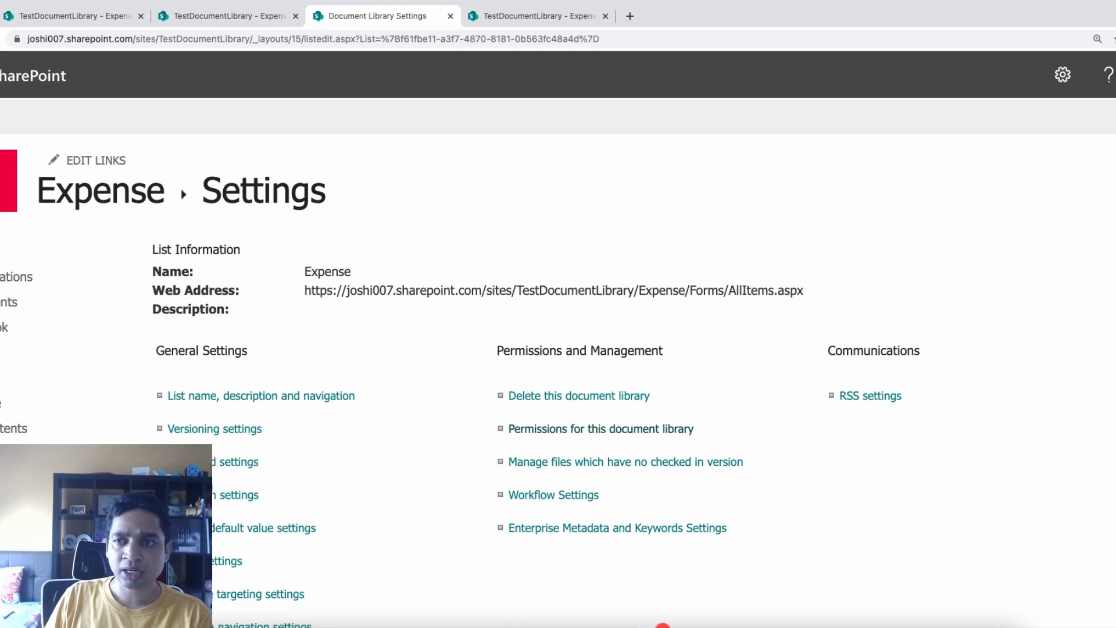
scroll(253, 420, "down", 9)
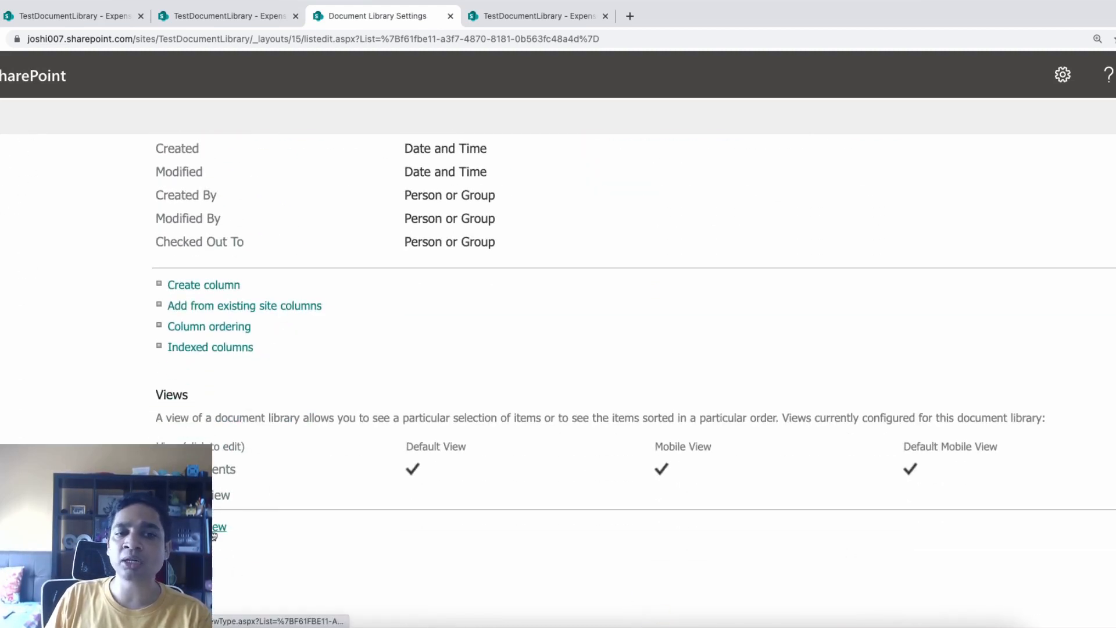
left_click(192, 527)
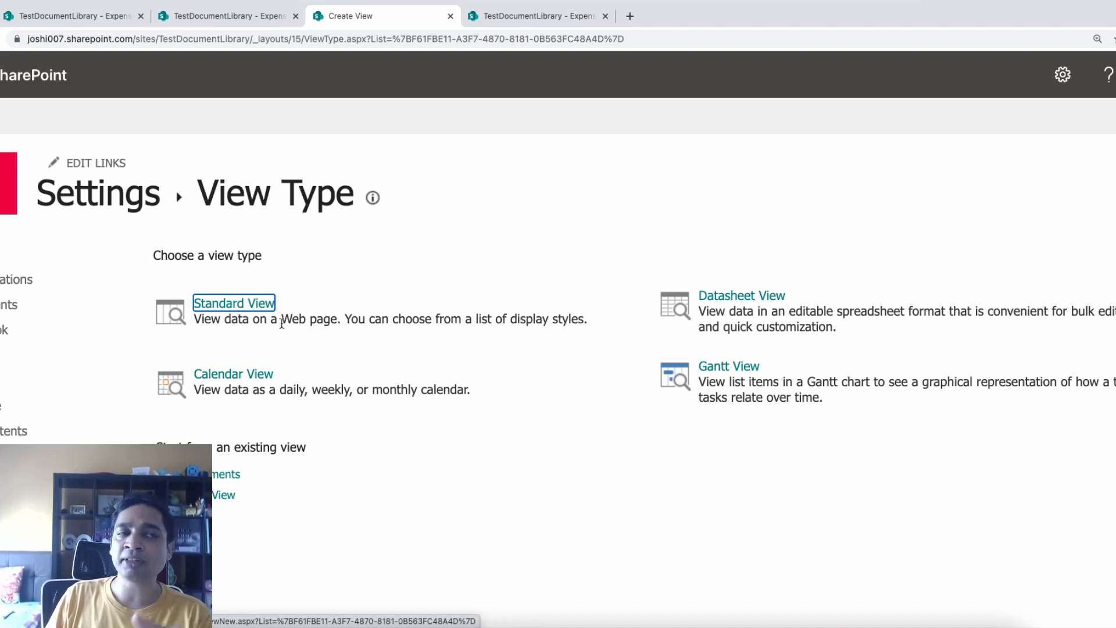
key("alt+Left")
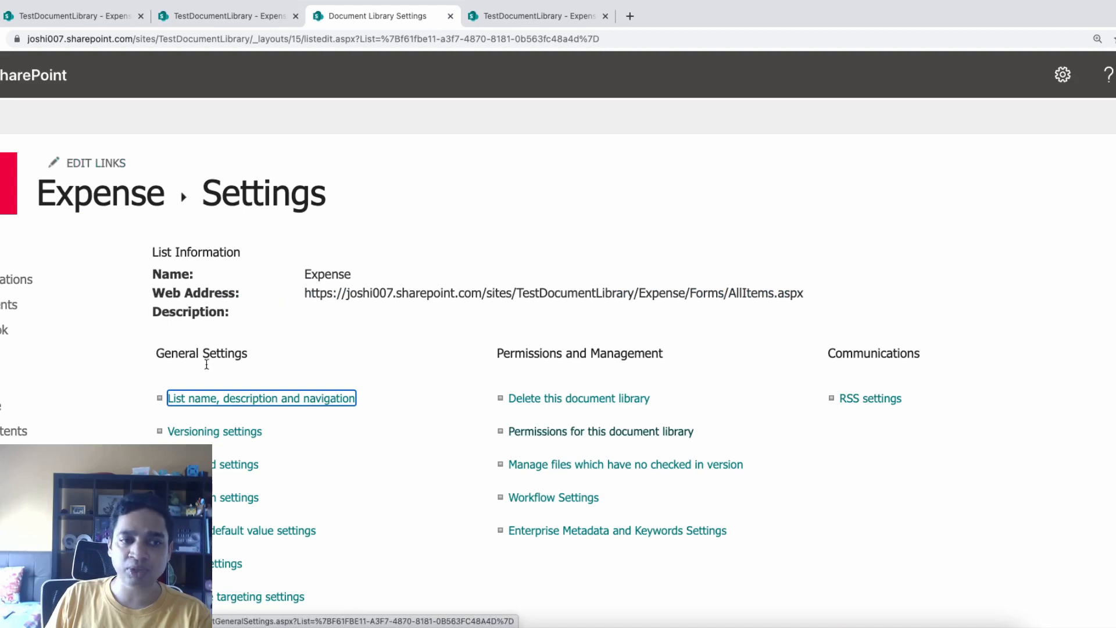
scroll(463, 459, "down", 10)
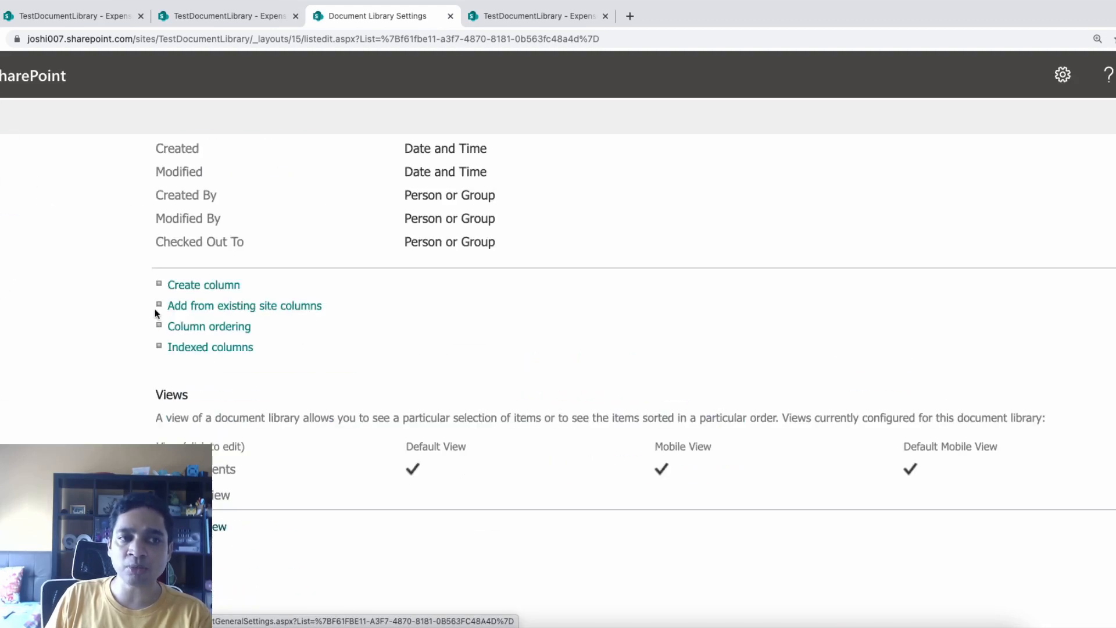
In Column ordering, change Title's position to 4, then leave the page with Cancel
left_click(191, 329)
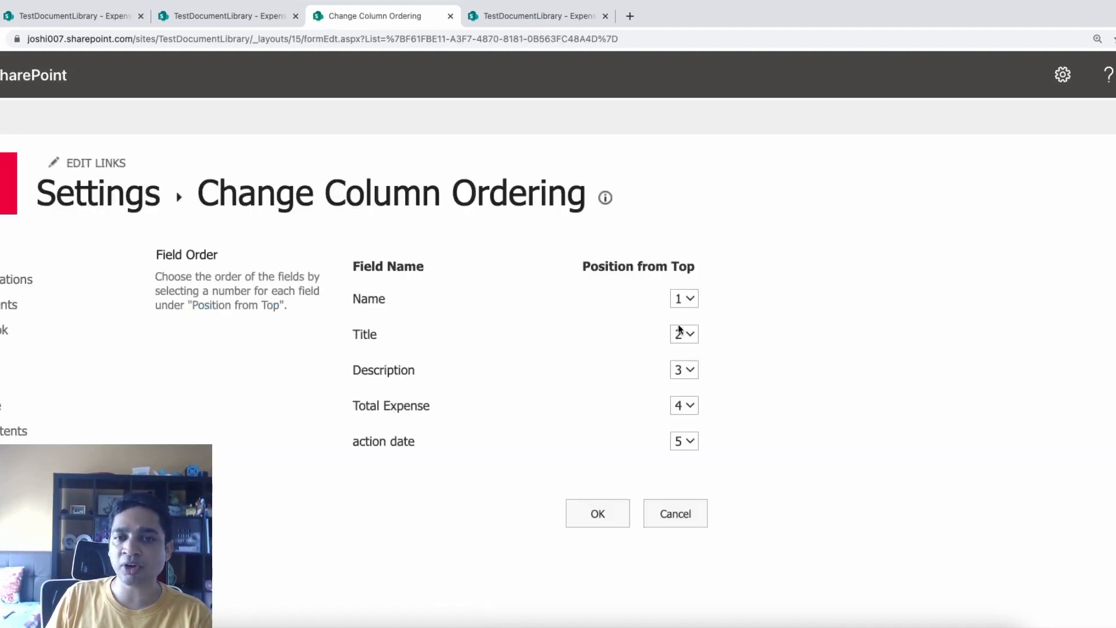
left_click(680, 333)
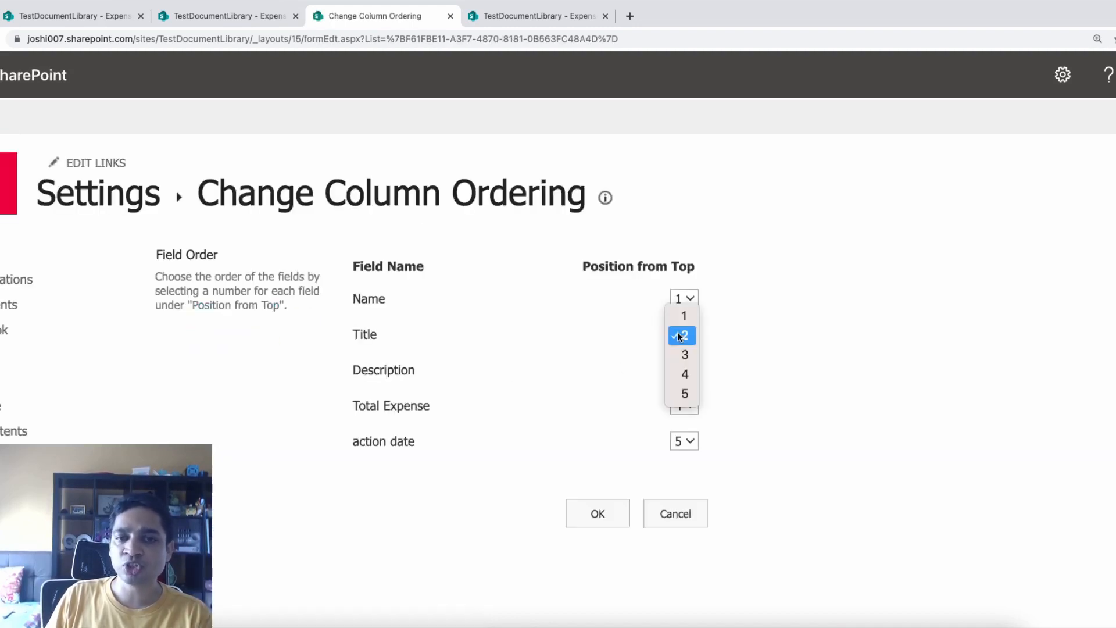
left_click(683, 374)
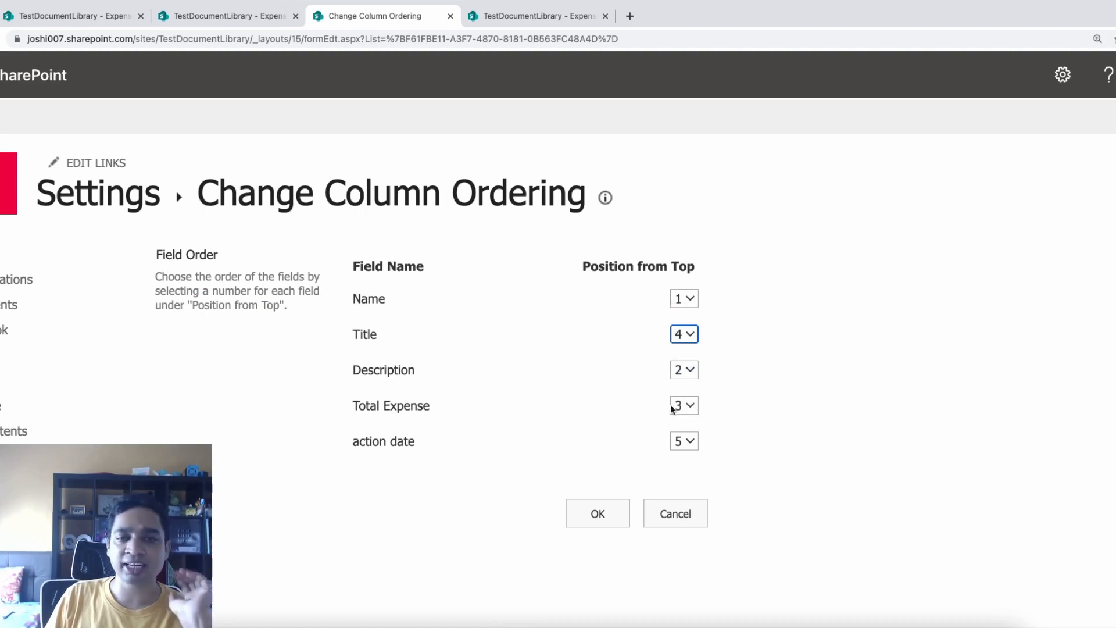
left_click(651, 514)
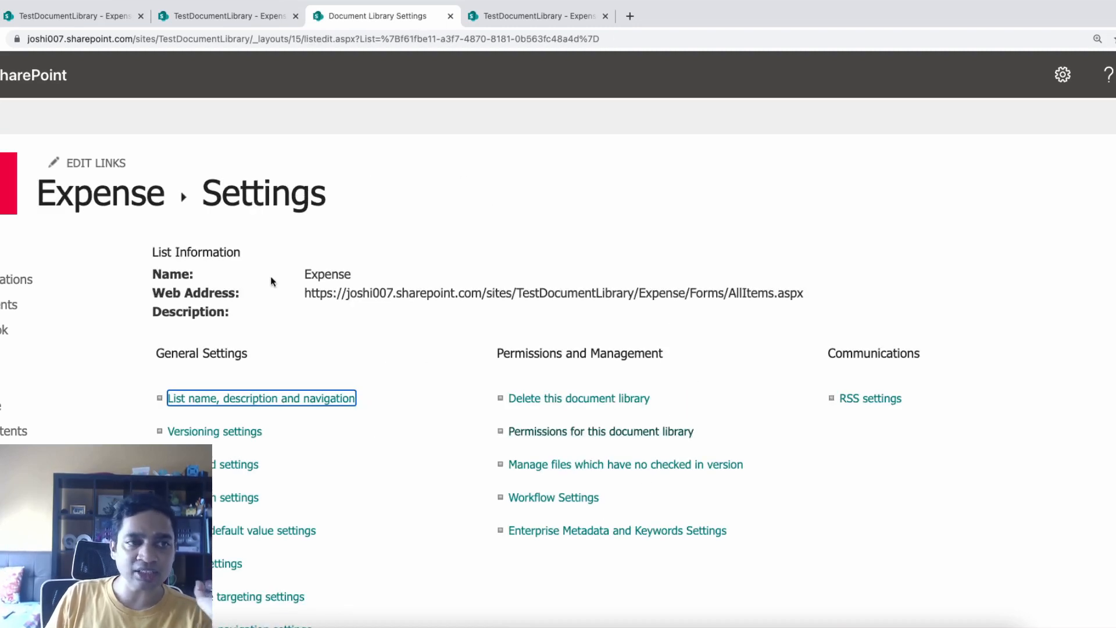
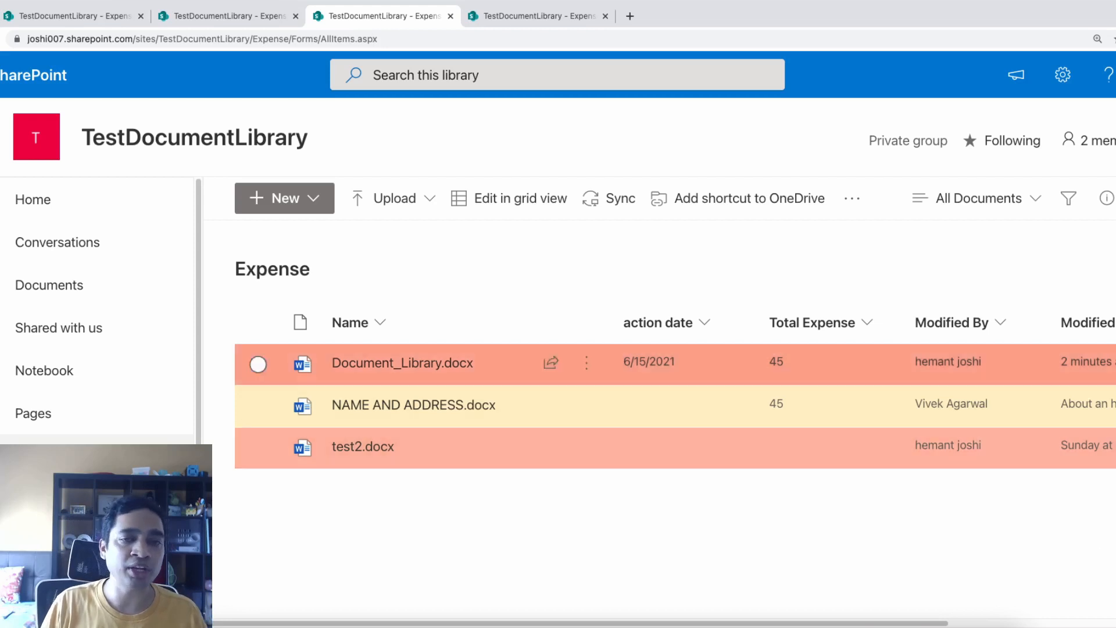
Restore Document_Library.docx to version 3.0 from its version history and close the history
mouse_move(585, 371)
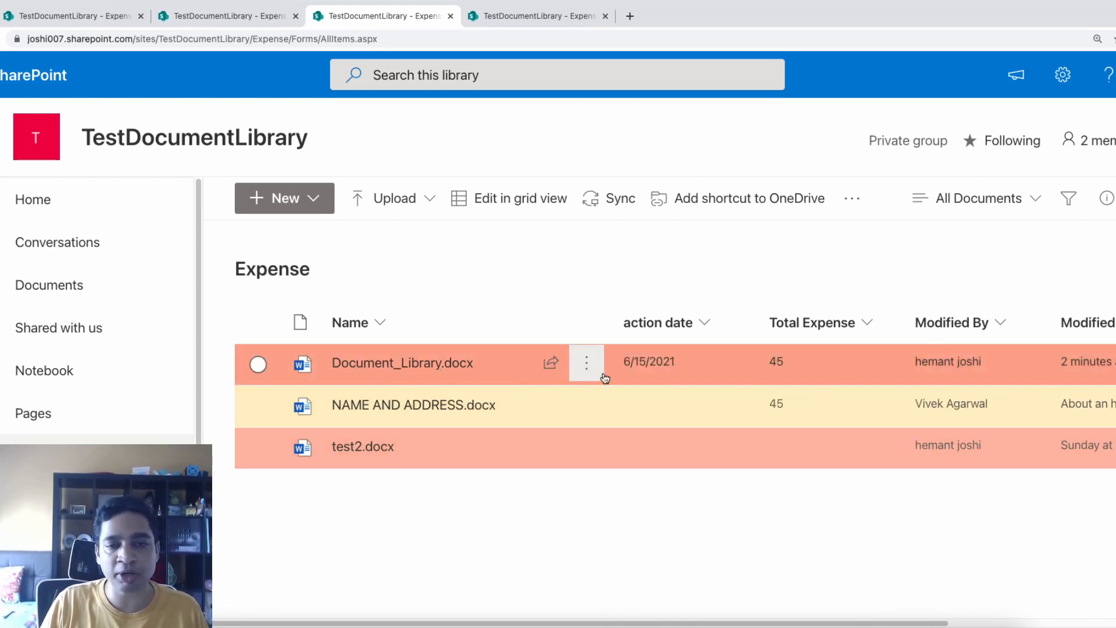
left_click(594, 372)
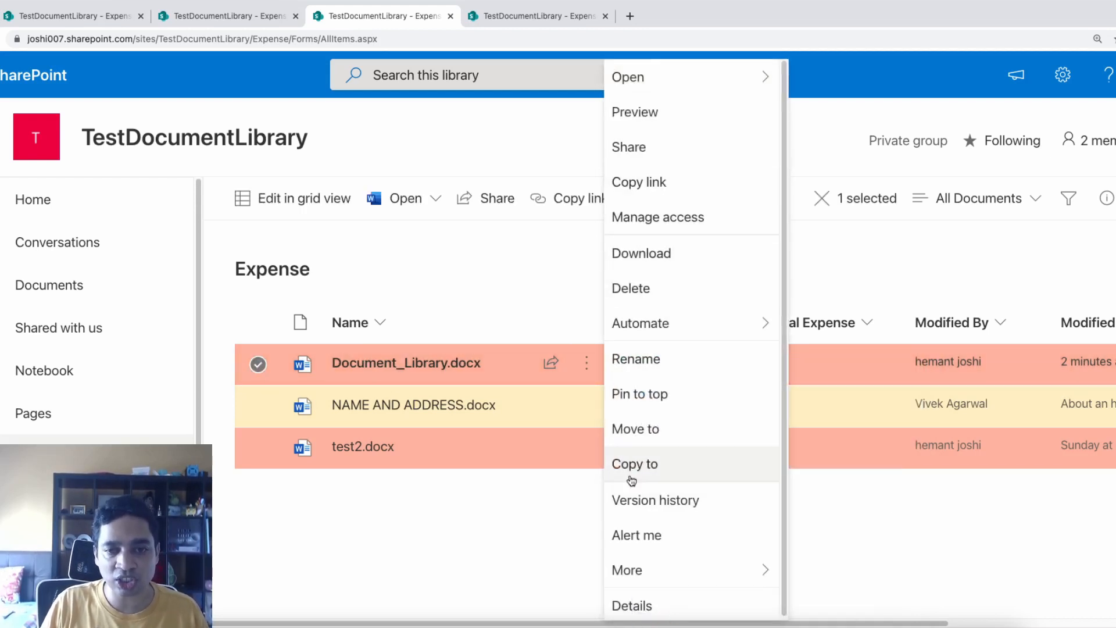
left_click(644, 501)
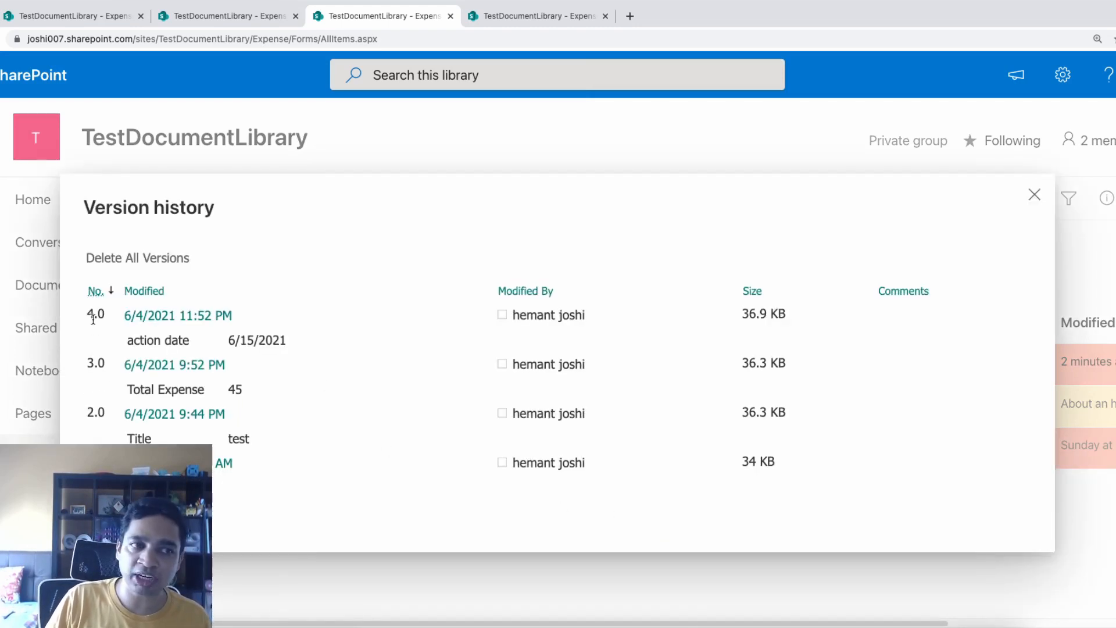
left_click(242, 367)
left_click(295, 390)
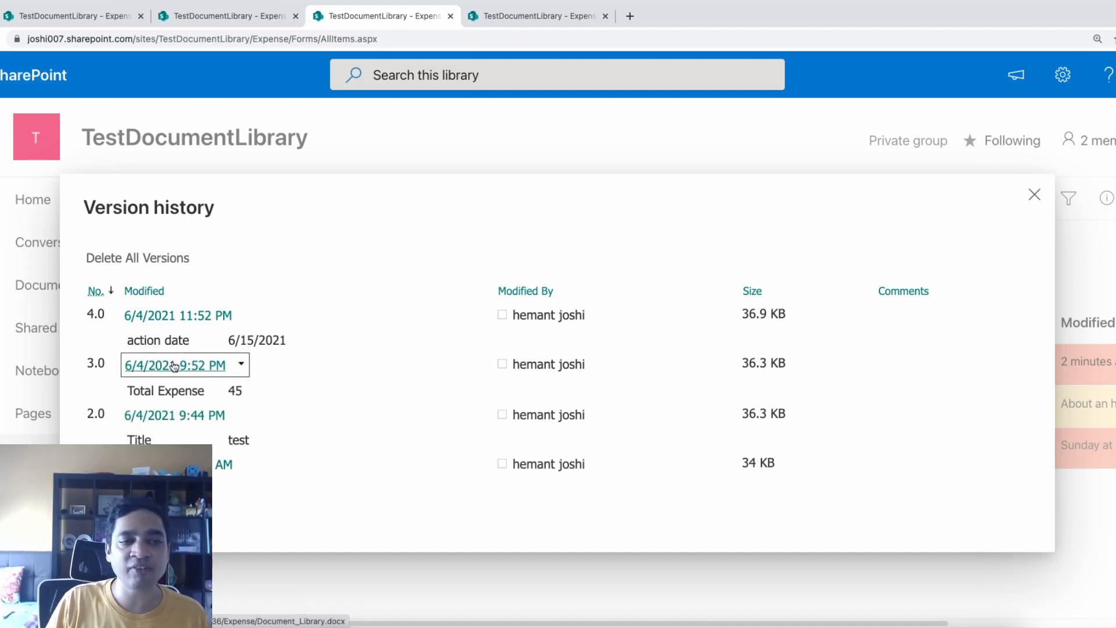
left_click(242, 365)
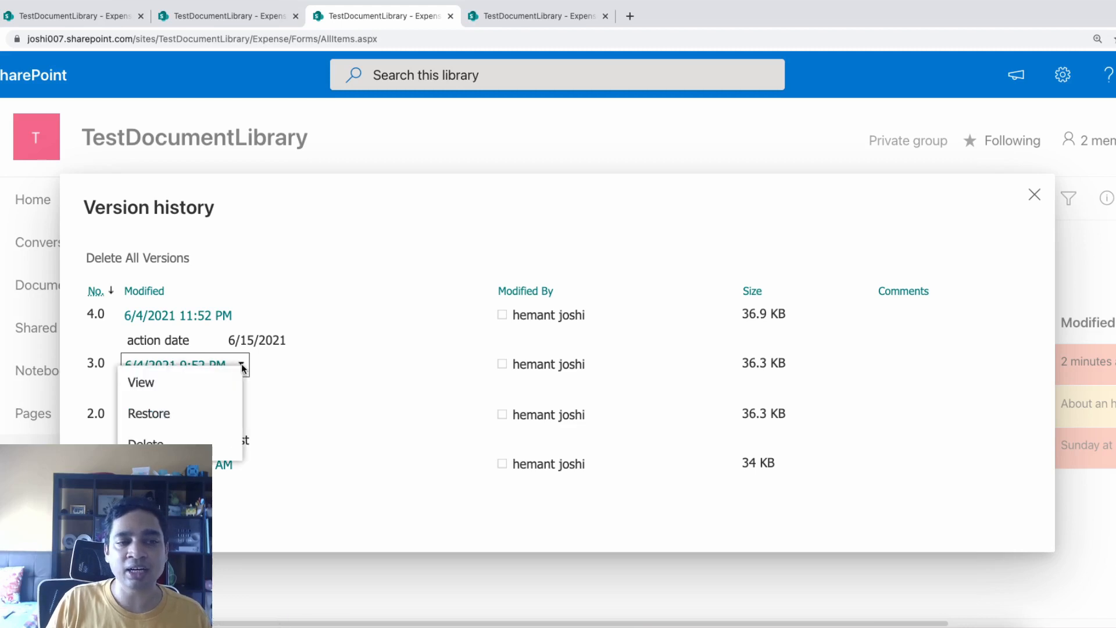
left_click(354, 401)
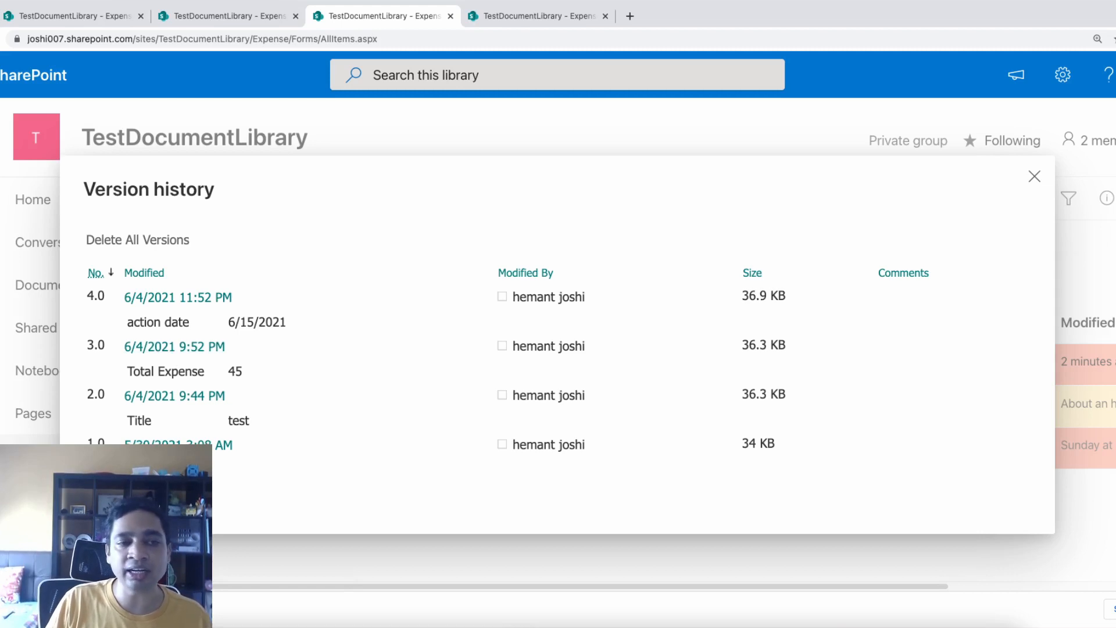
left_click(242, 348)
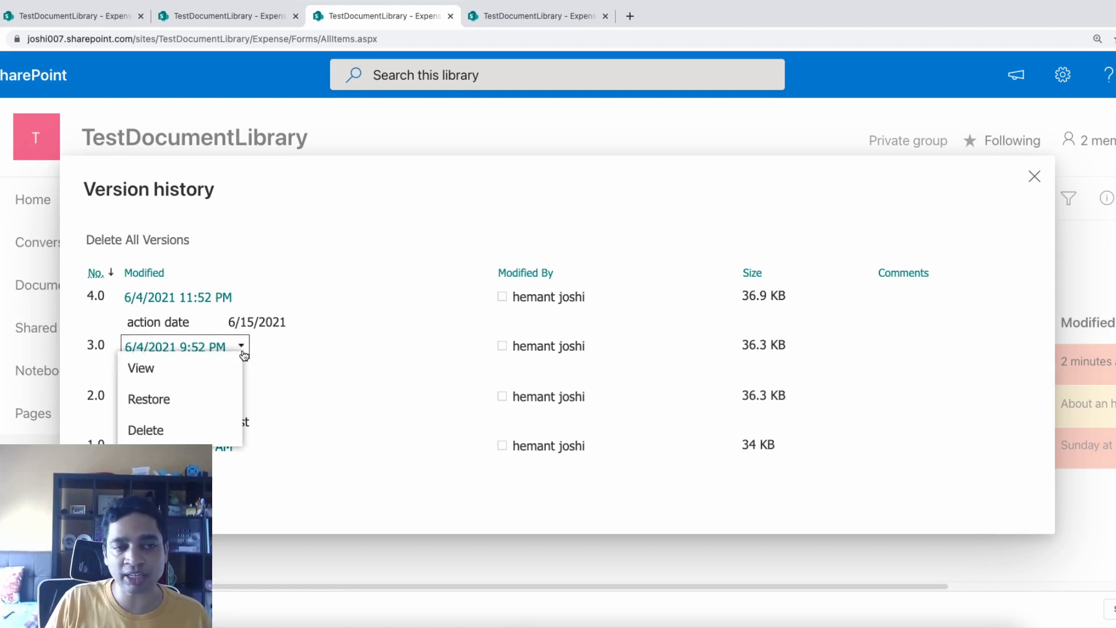
left_click(173, 400)
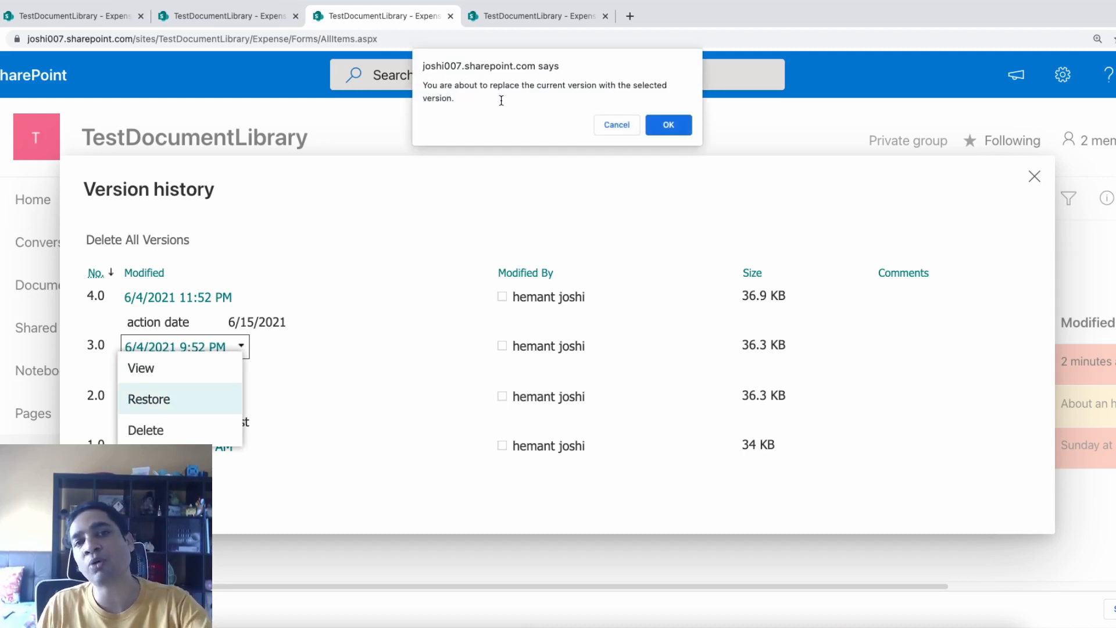
left_click(669, 125)
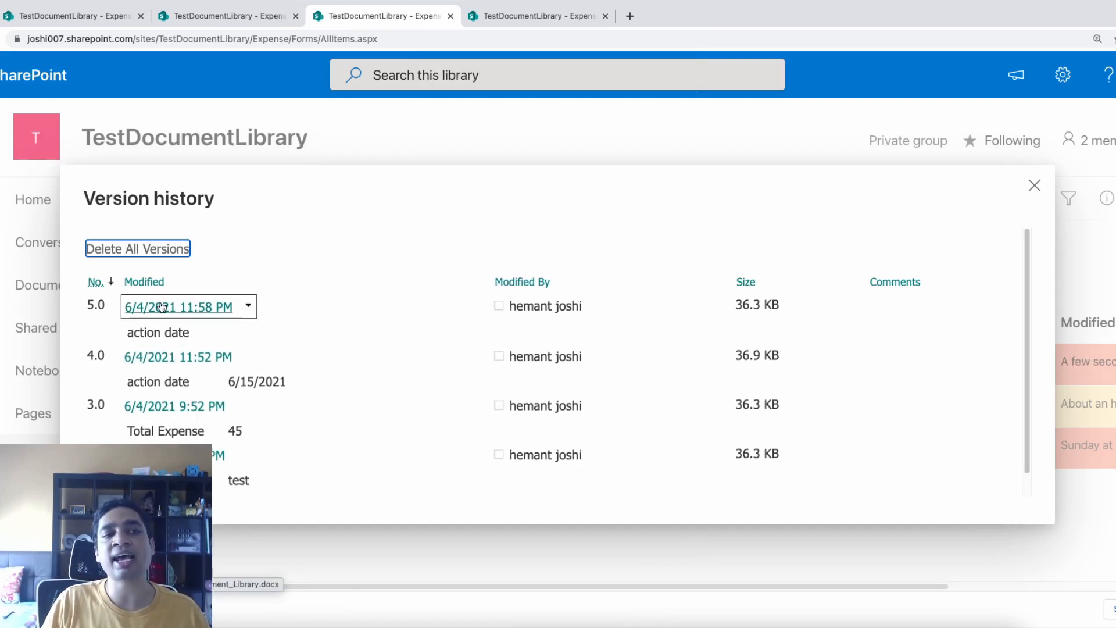
left_click(1034, 186)
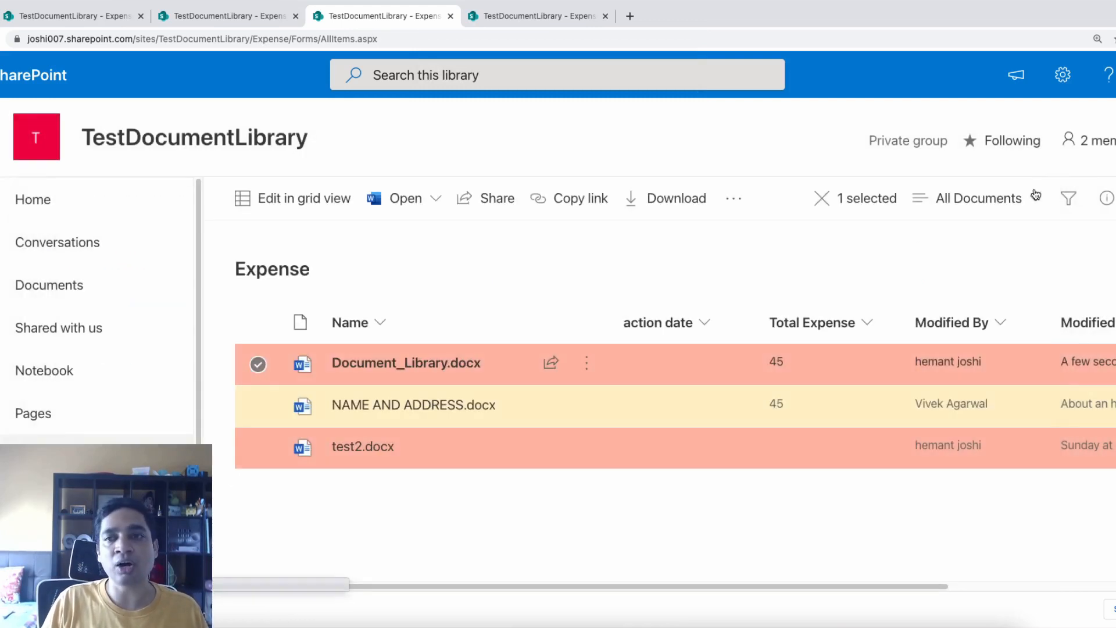
left_click(1063, 76)
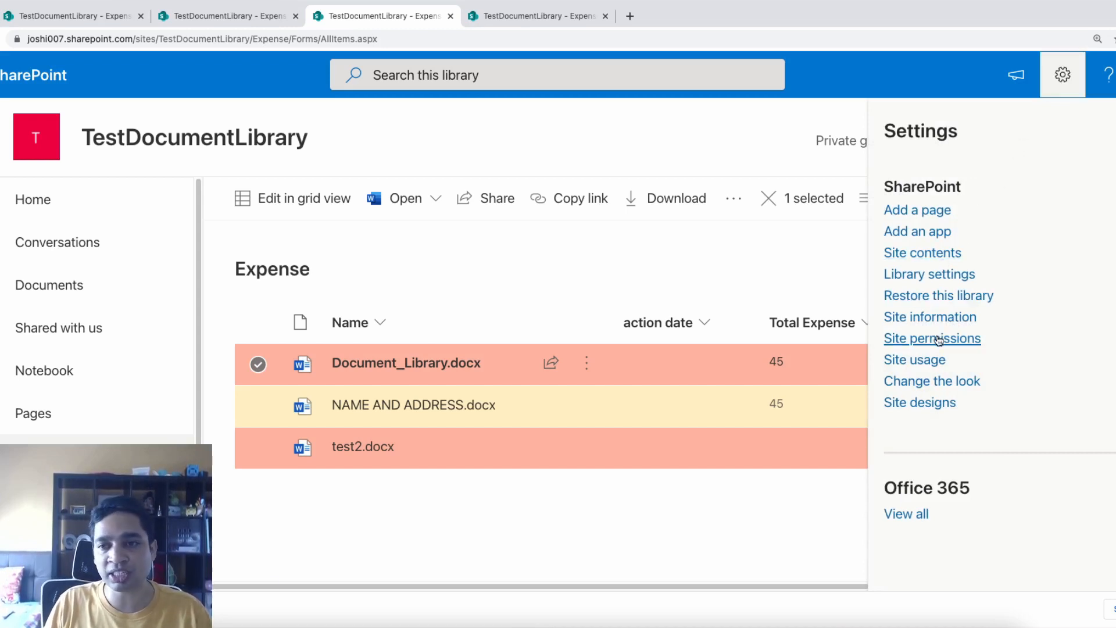
left_click(937, 277)
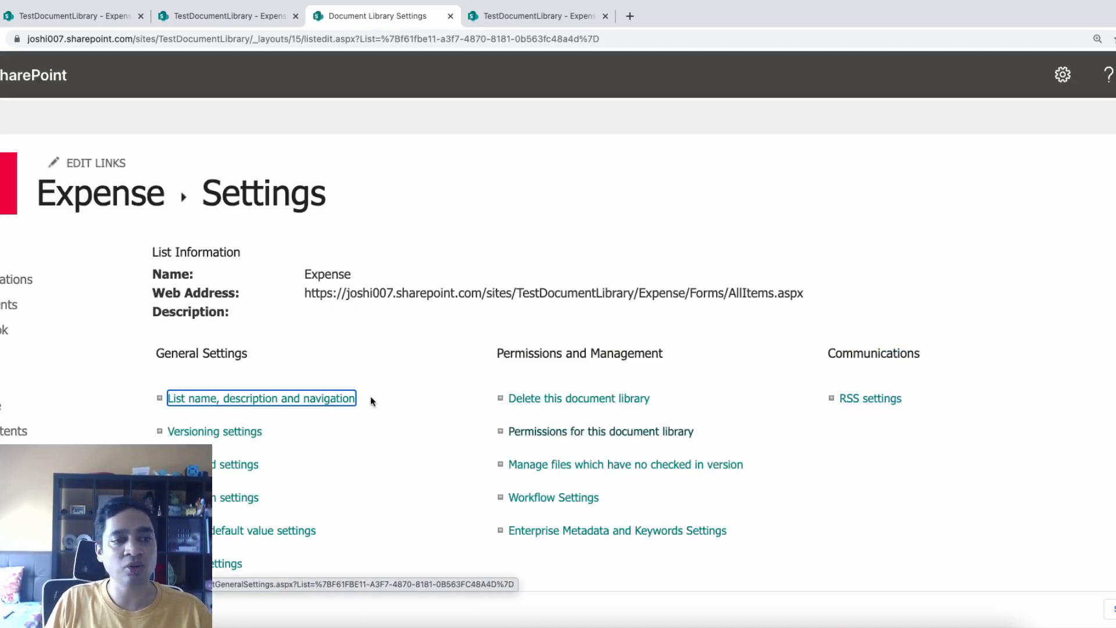
left_click(240, 437)
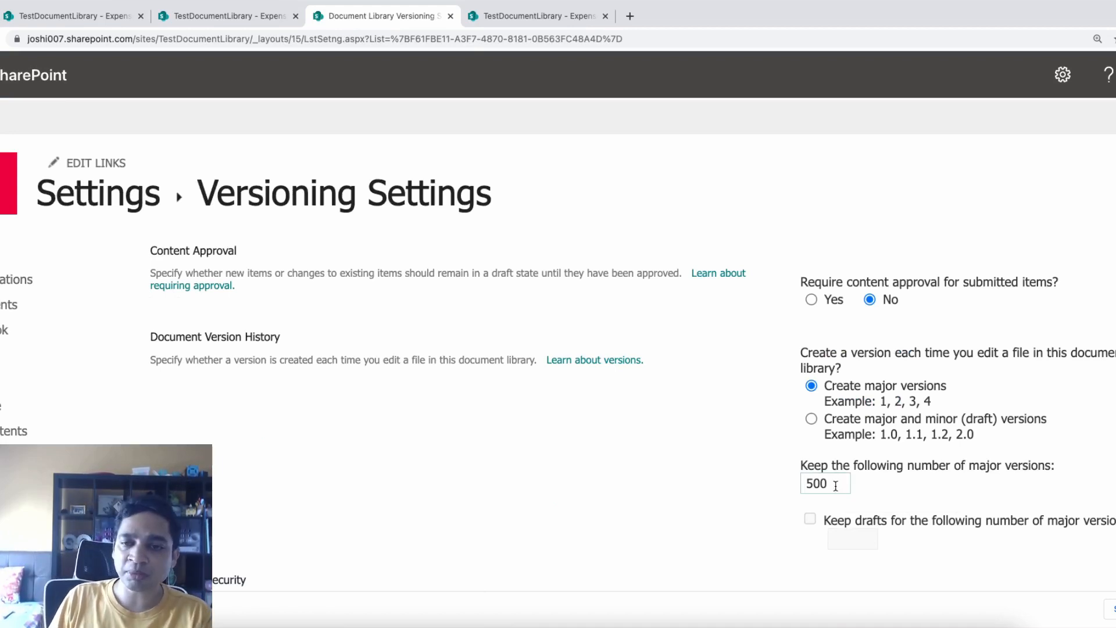
left_click(812, 420)
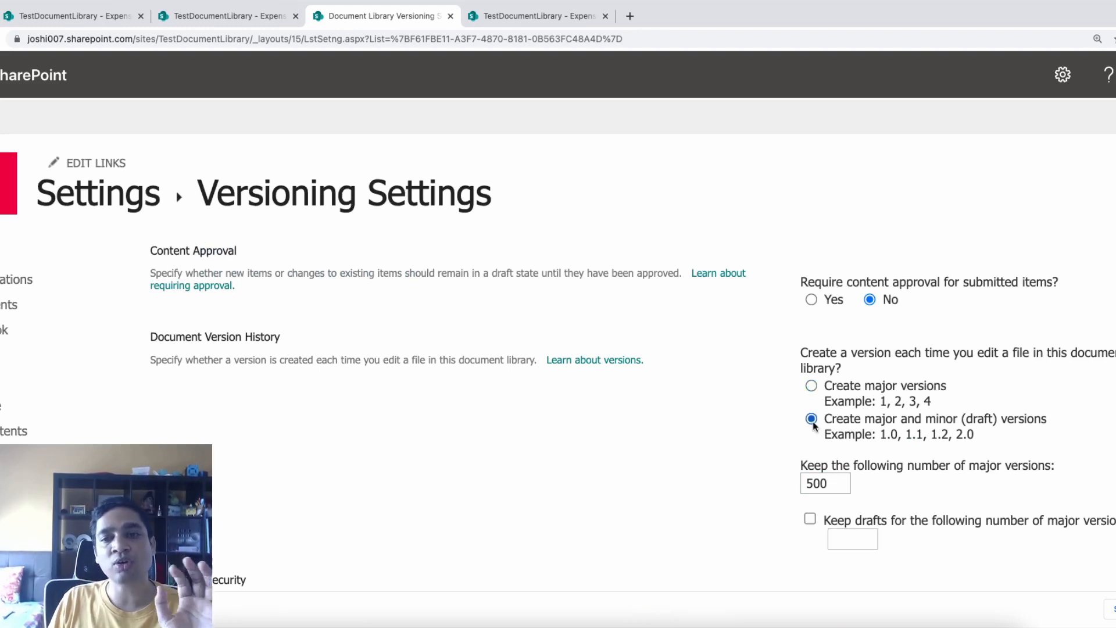
left_click(811, 386)
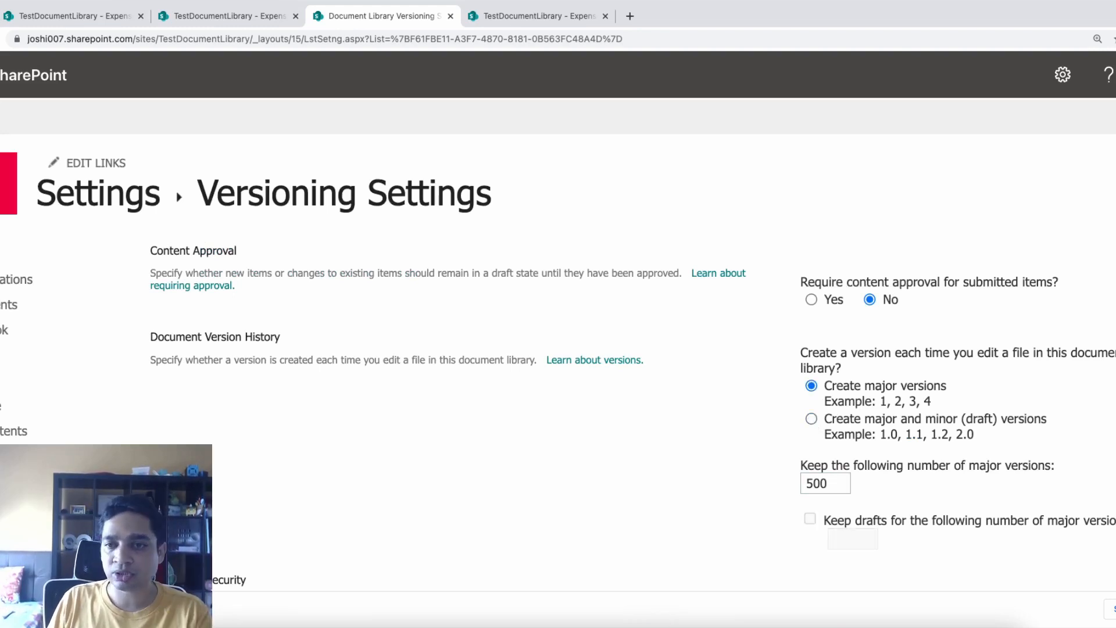
scroll(814, 407, "down", 5)
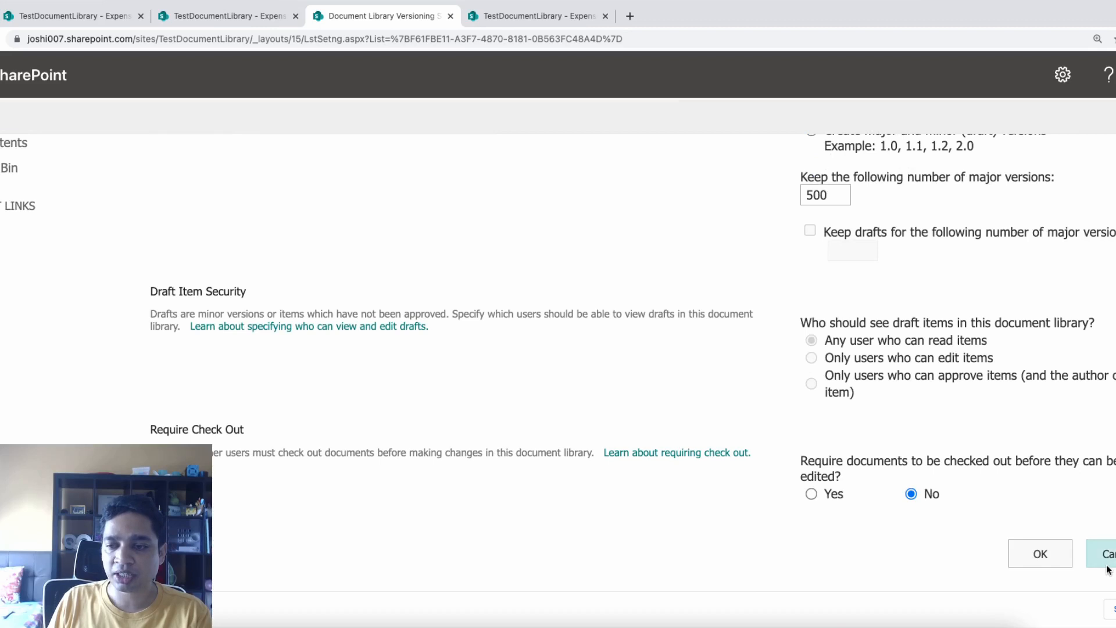
left_click(1107, 559)
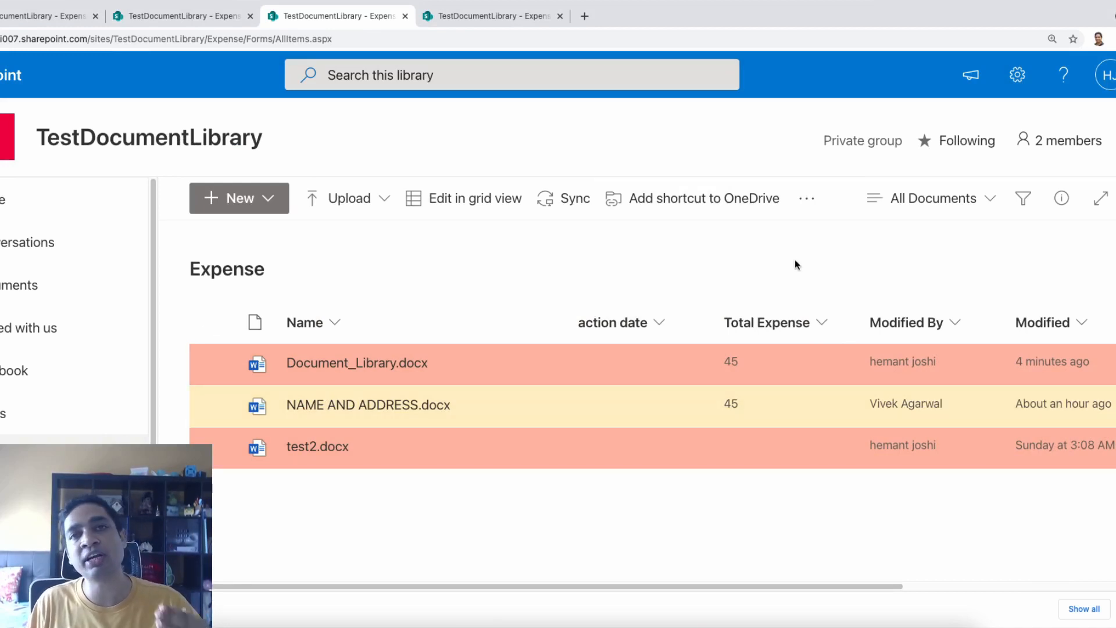
Open the 'Alert me when items change' dialog for the Expense library
left_click(807, 200)
left_click(818, 351)
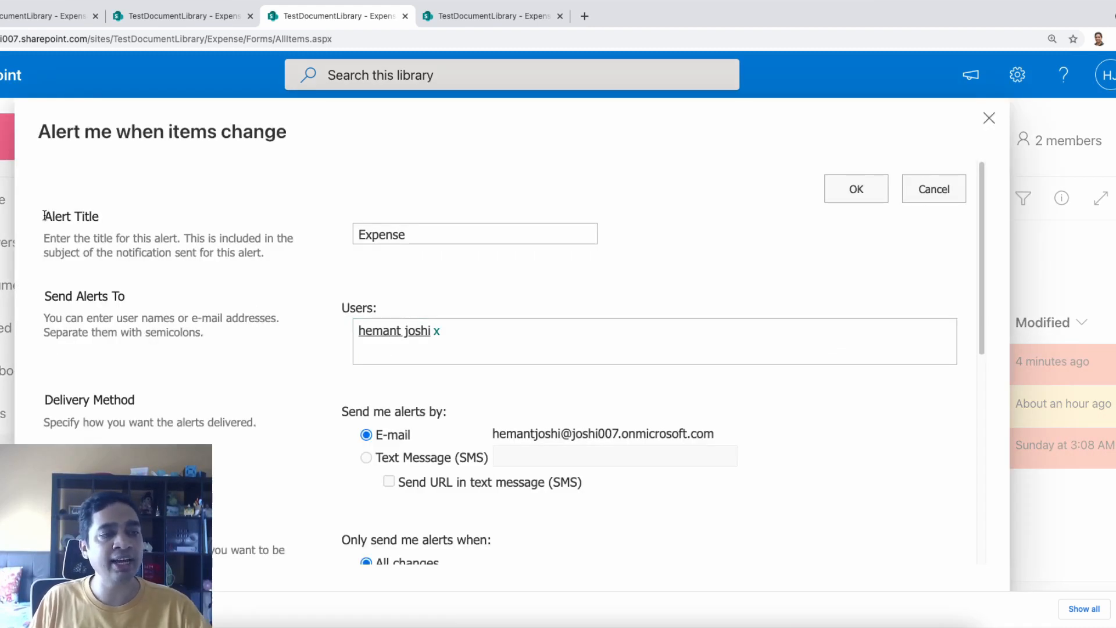
left_click(395, 242)
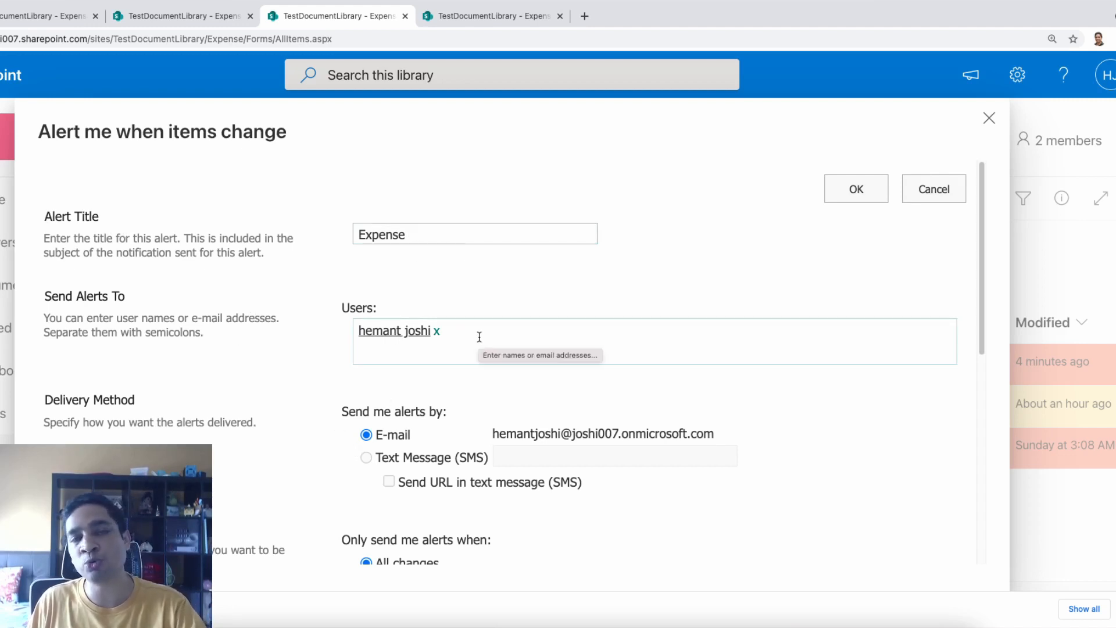
scroll(460, 478, "down", 2)
scroll(460, 478, "down", 4)
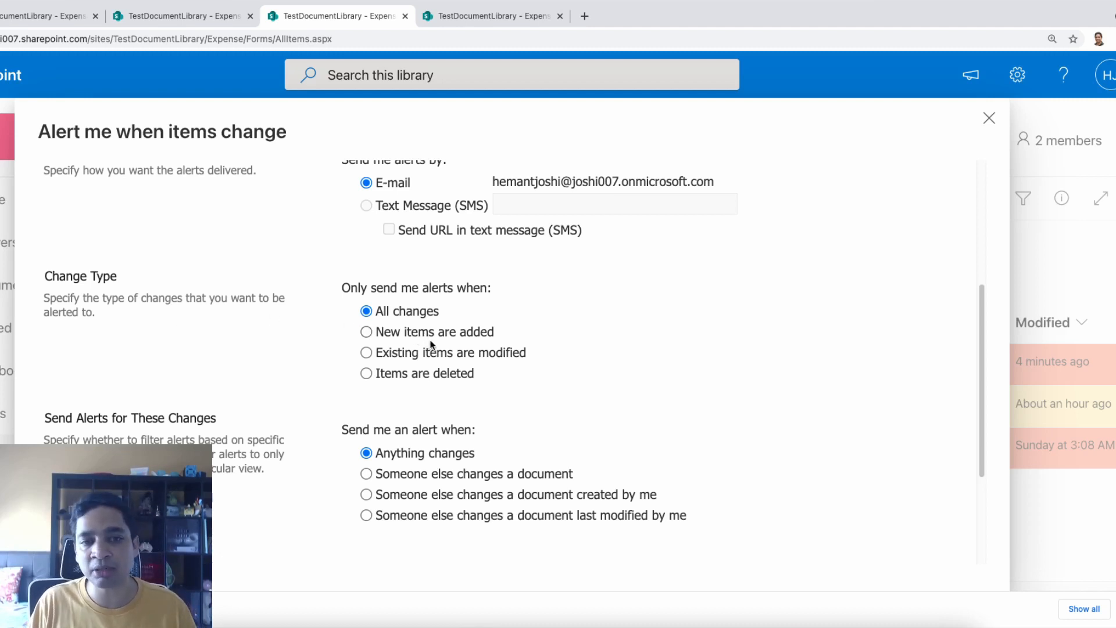
Set the alert for new items, limited to others changing documents created by me
left_click(437, 379)
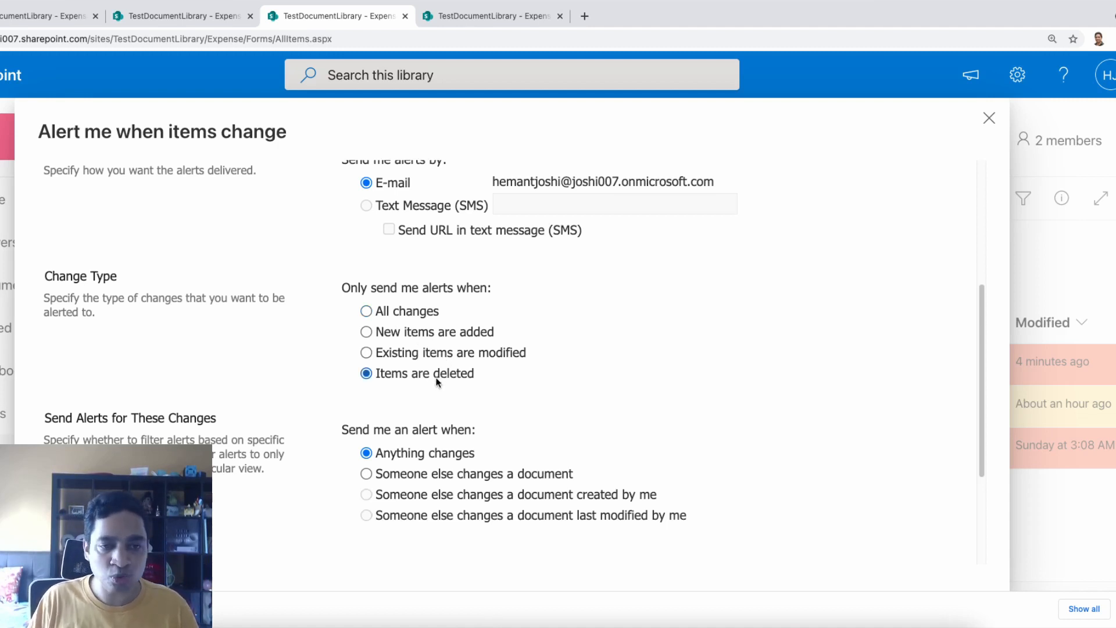
left_click(432, 335)
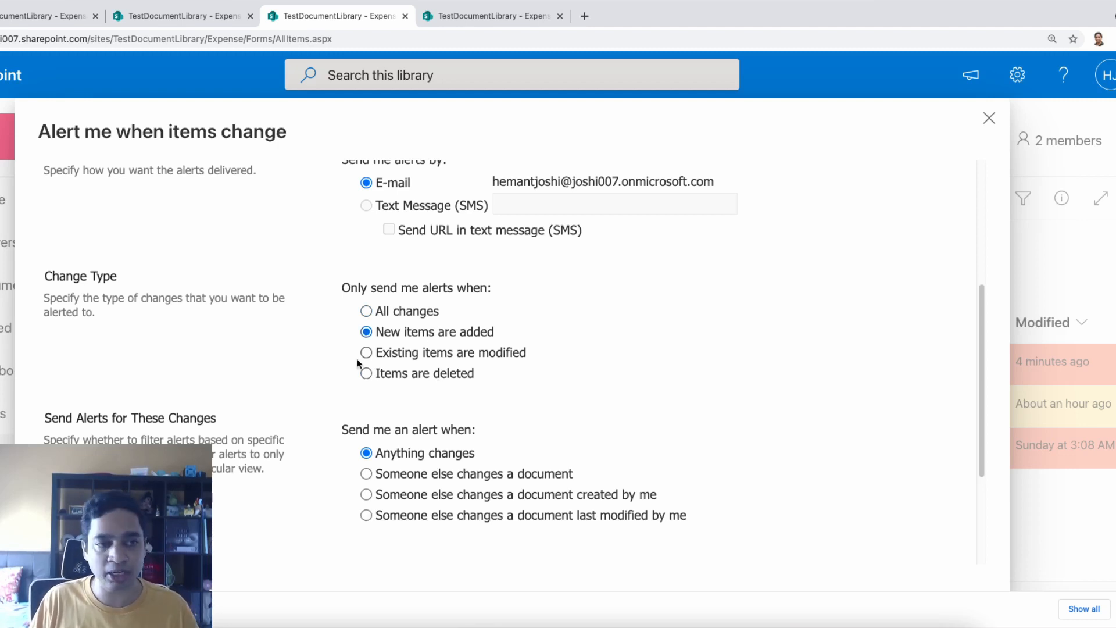
scroll(234, 471, "up", 1)
scroll(234, 471, "down", 5)
scroll(234, 470, "up", 2)
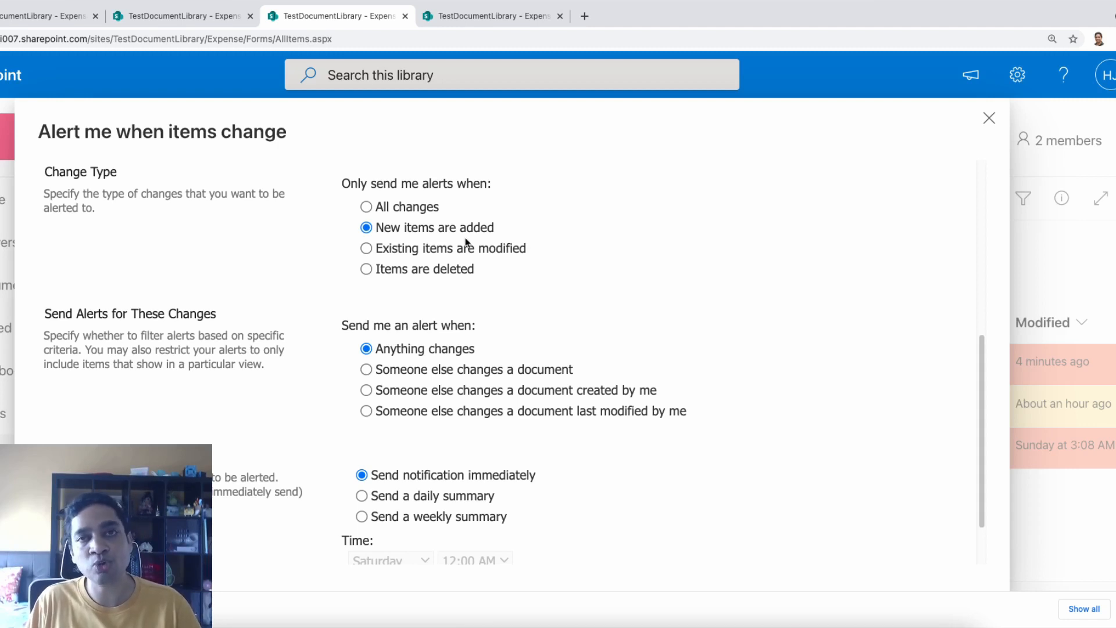
left_click(432, 376)
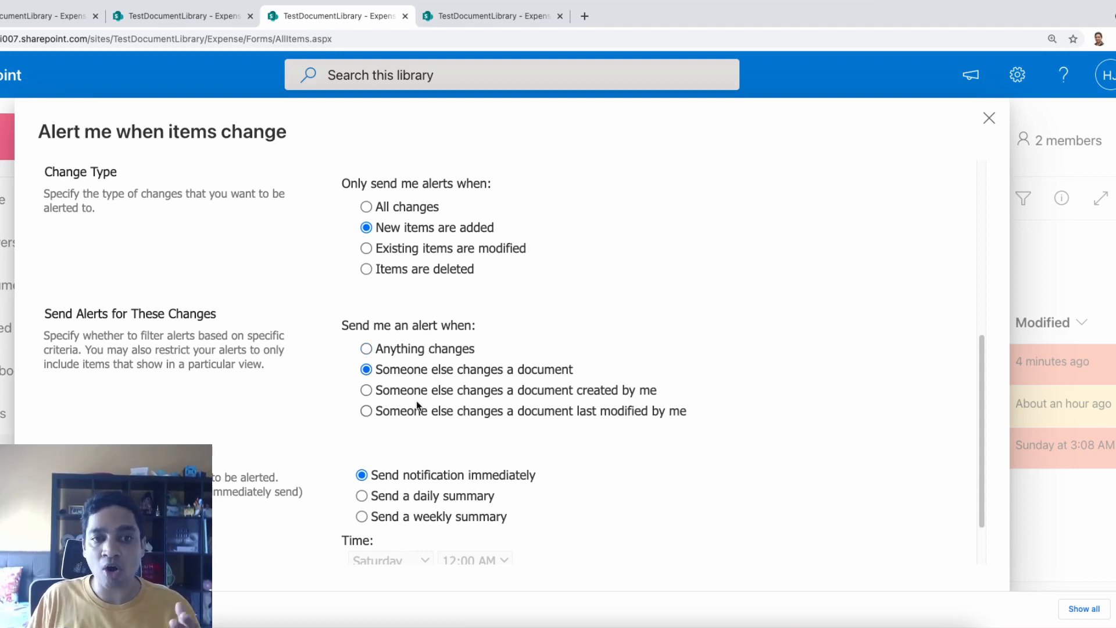
left_click(416, 394)
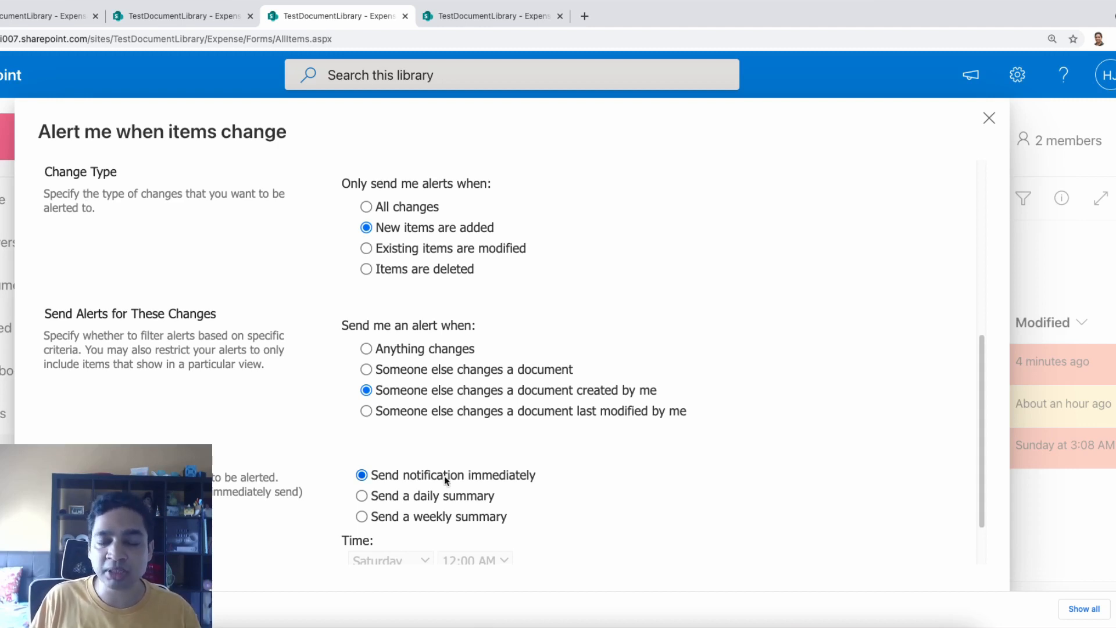
Choose a weekly summary delivered on Saturday
left_click(416, 515)
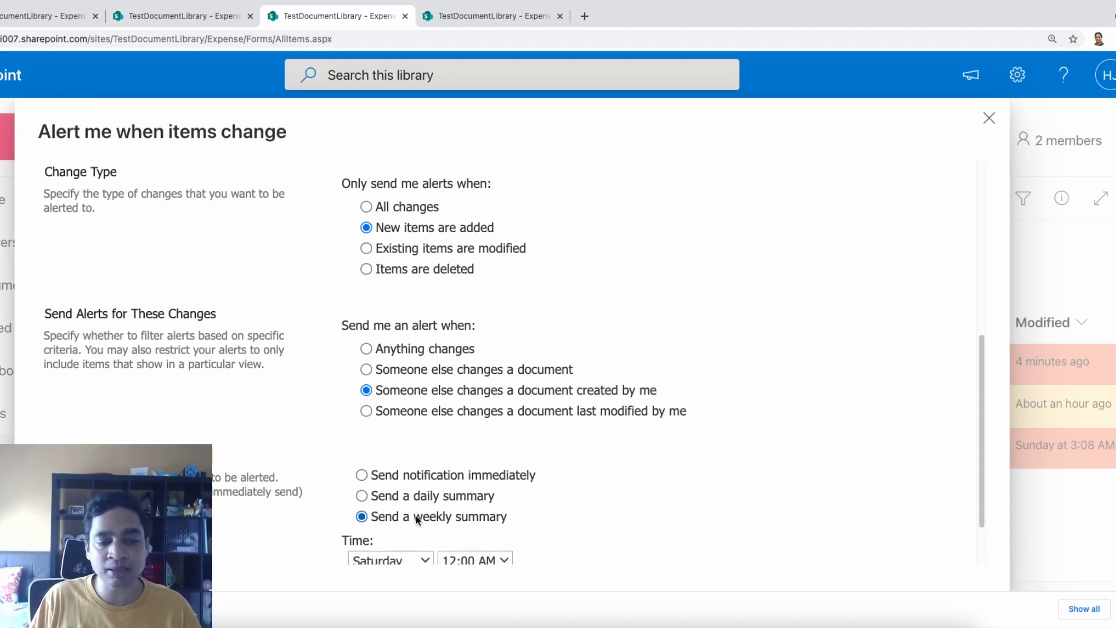
scroll(419, 518, "down", 2)
left_click(418, 490)
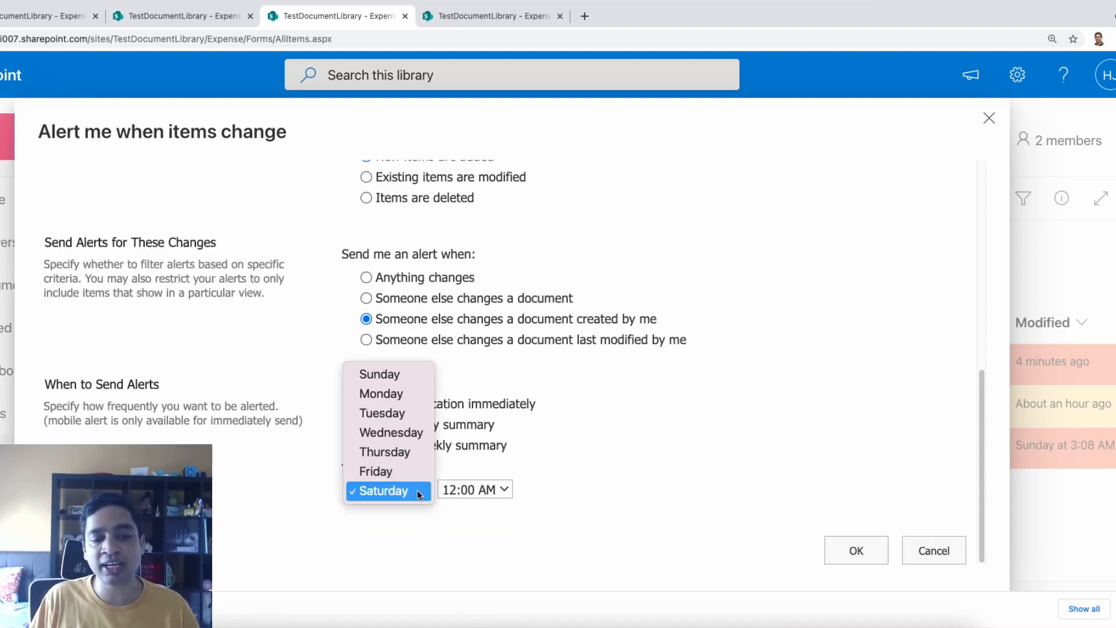
left_click(585, 448)
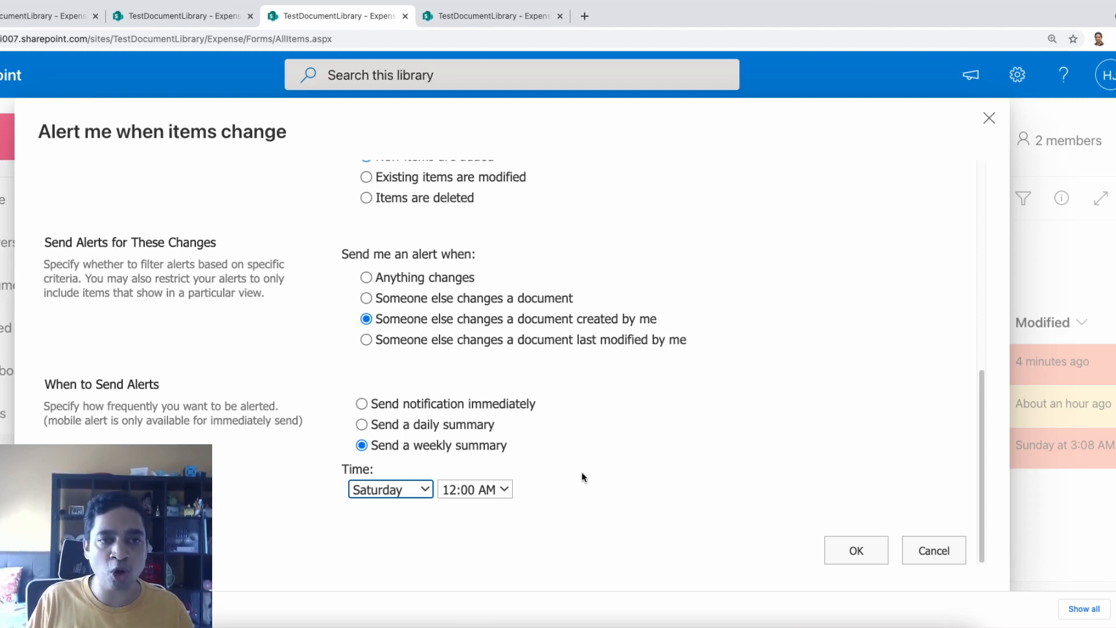
Switch the alert type to modified items, then cancel without saving the alert
left_click(411, 200)
left_click(393, 269)
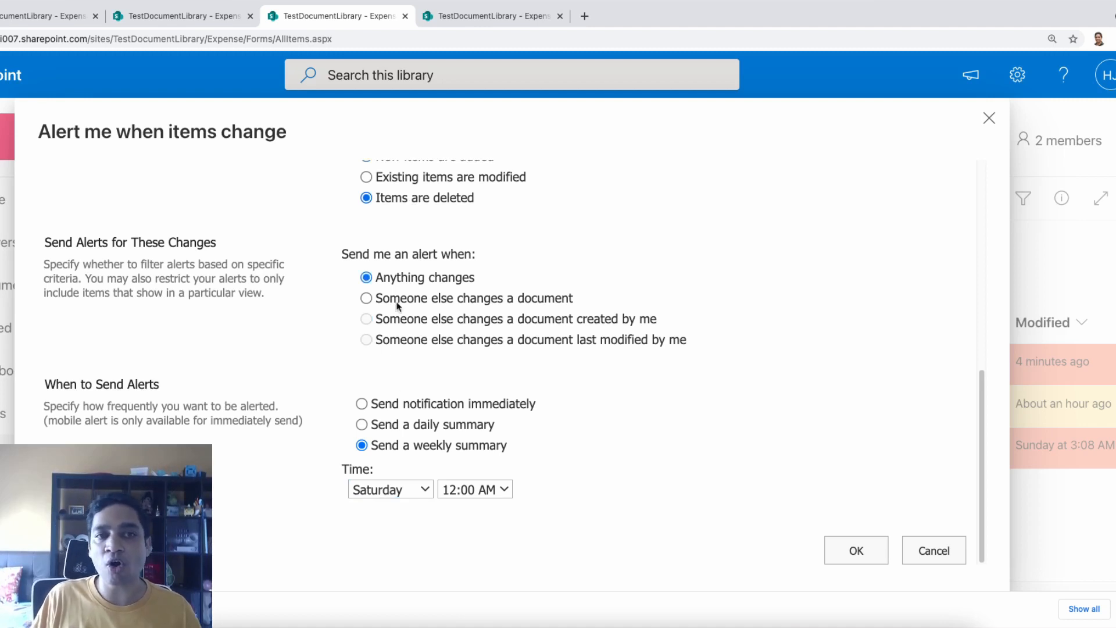
left_click(487, 177)
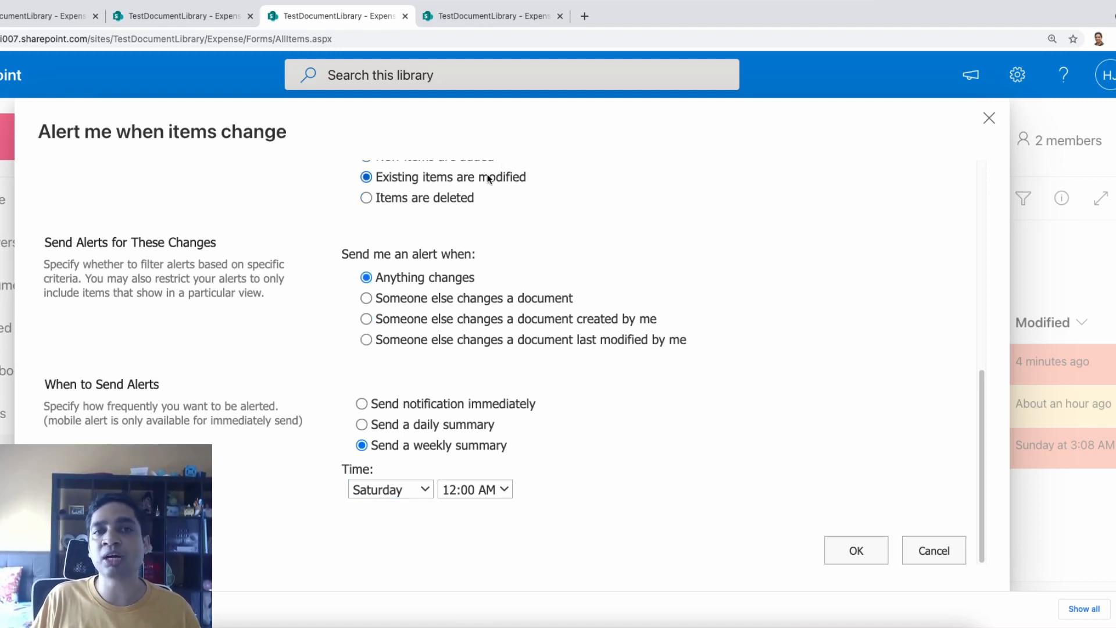
left_click(925, 551)
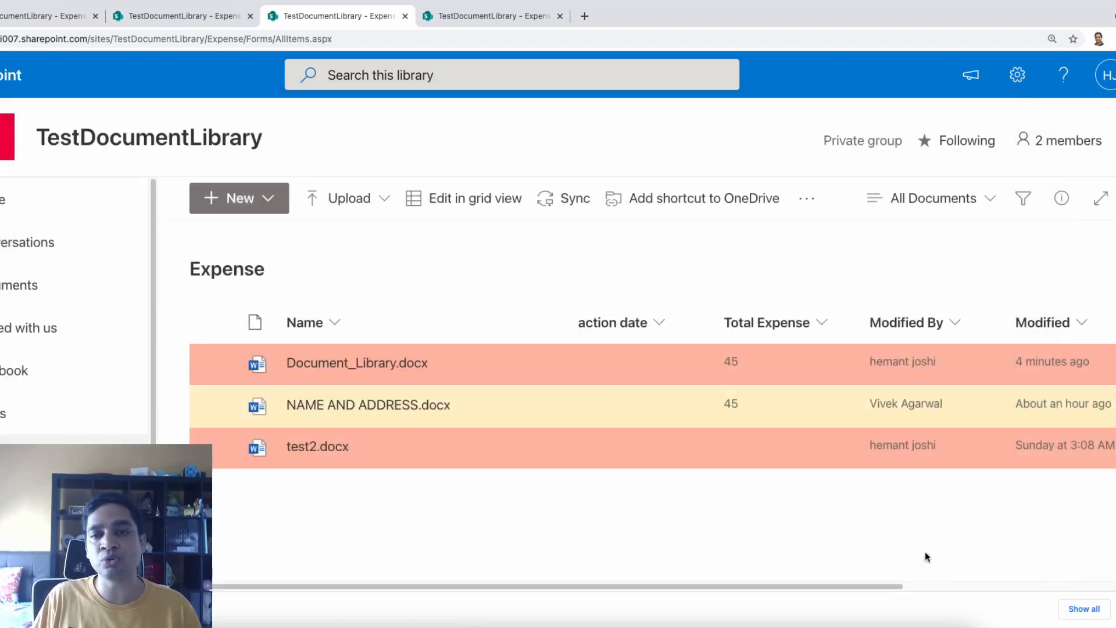
left_click(212, 364)
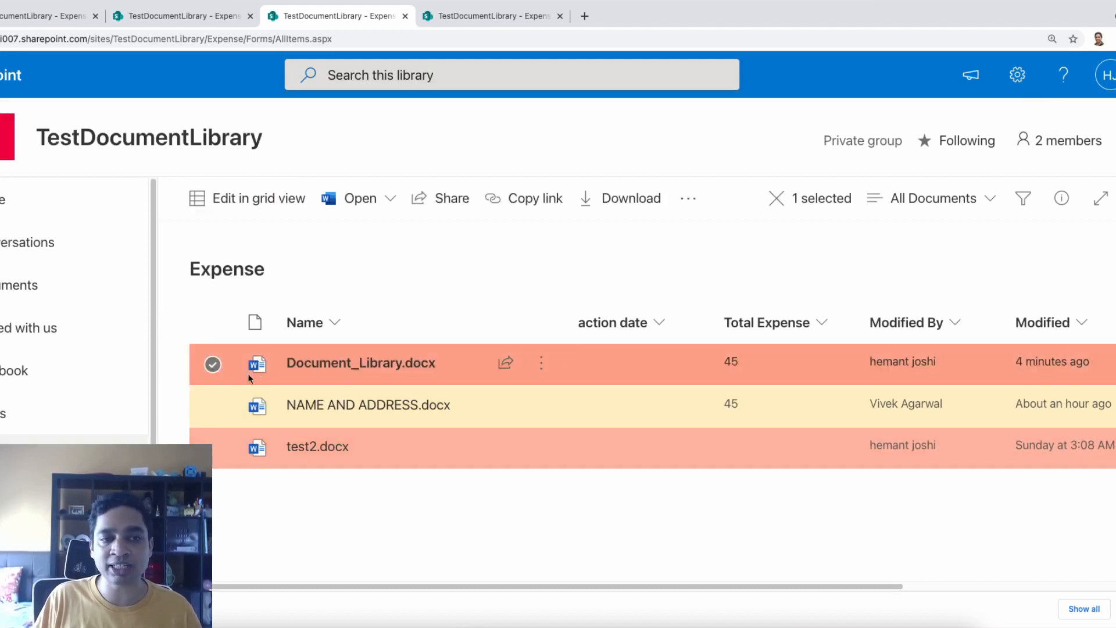
left_click(541, 363)
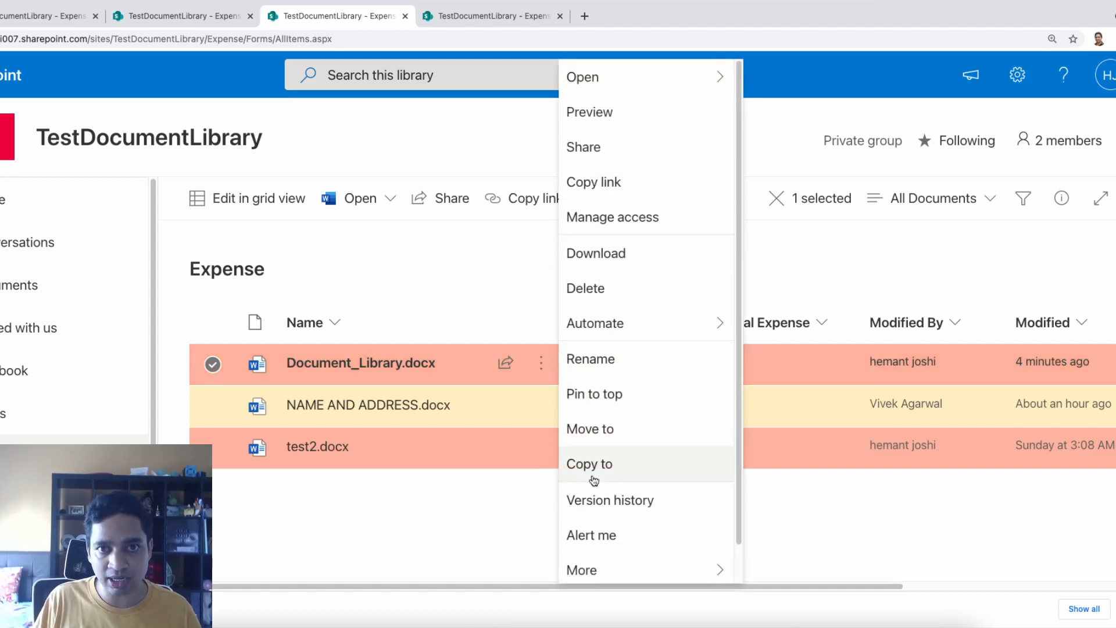
left_click(591, 536)
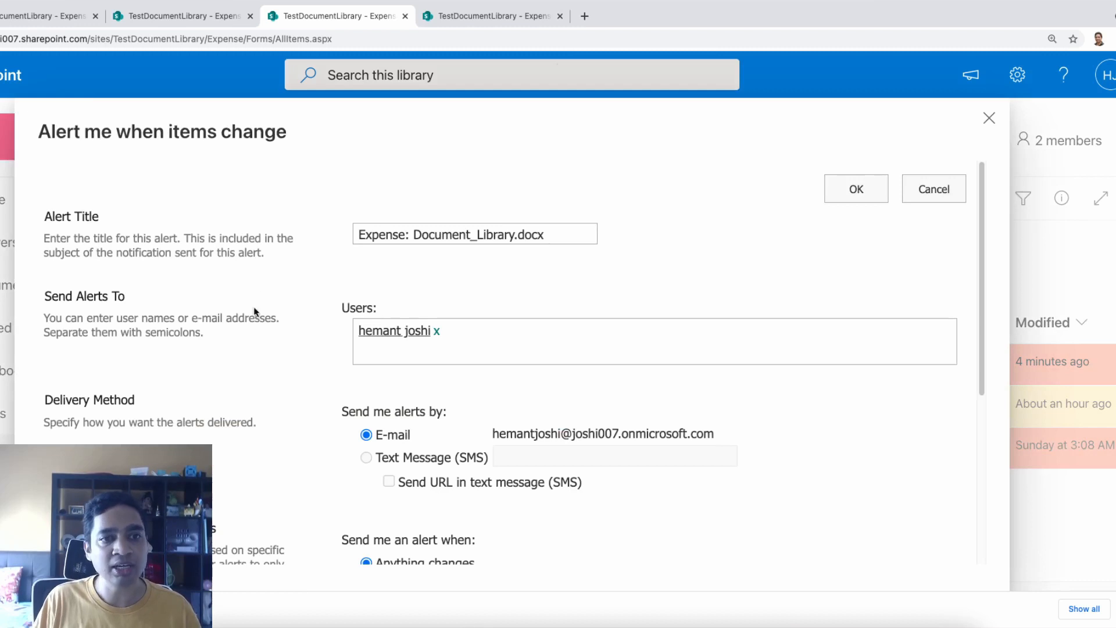
left_click(563, 235)
left_click_drag(563, 235, 301, 236)
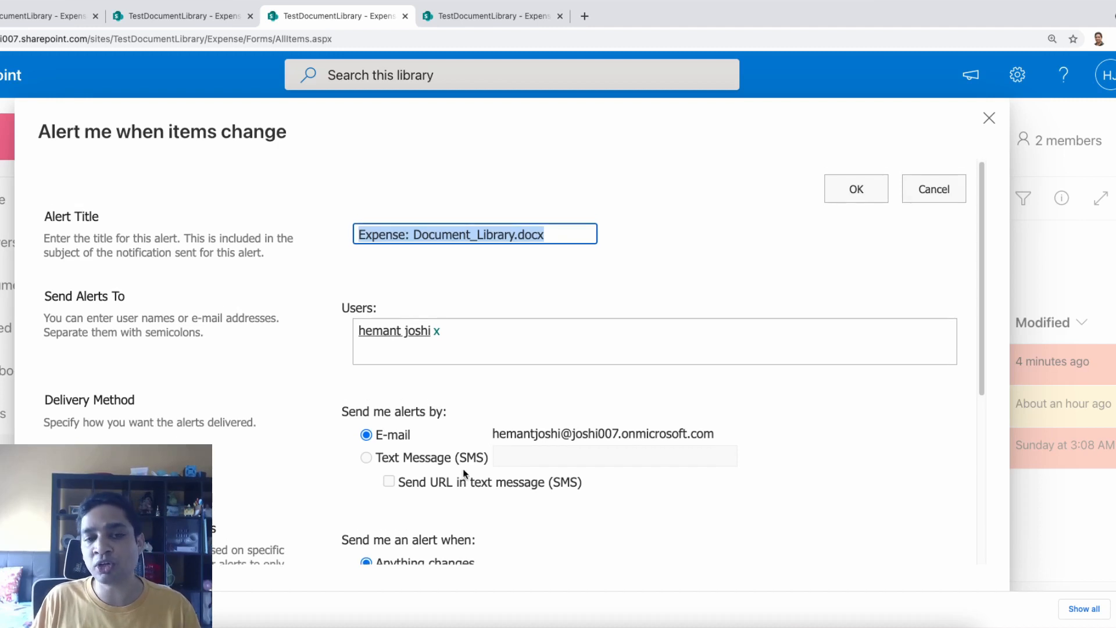
scroll(463, 473, "down", 5)
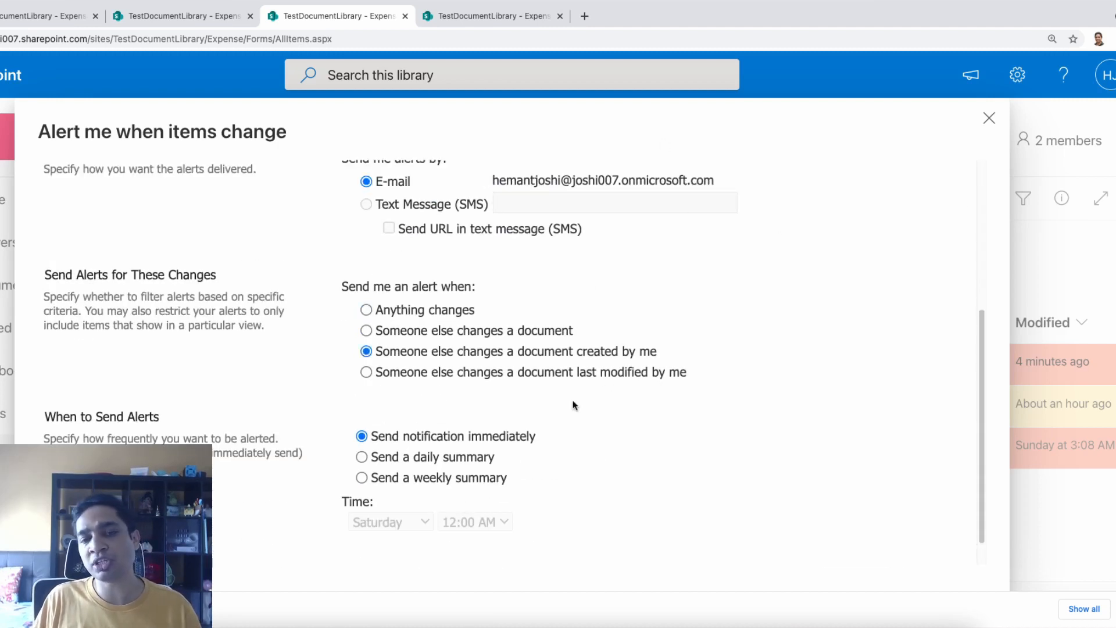
left_click(452, 458)
left_click(459, 475)
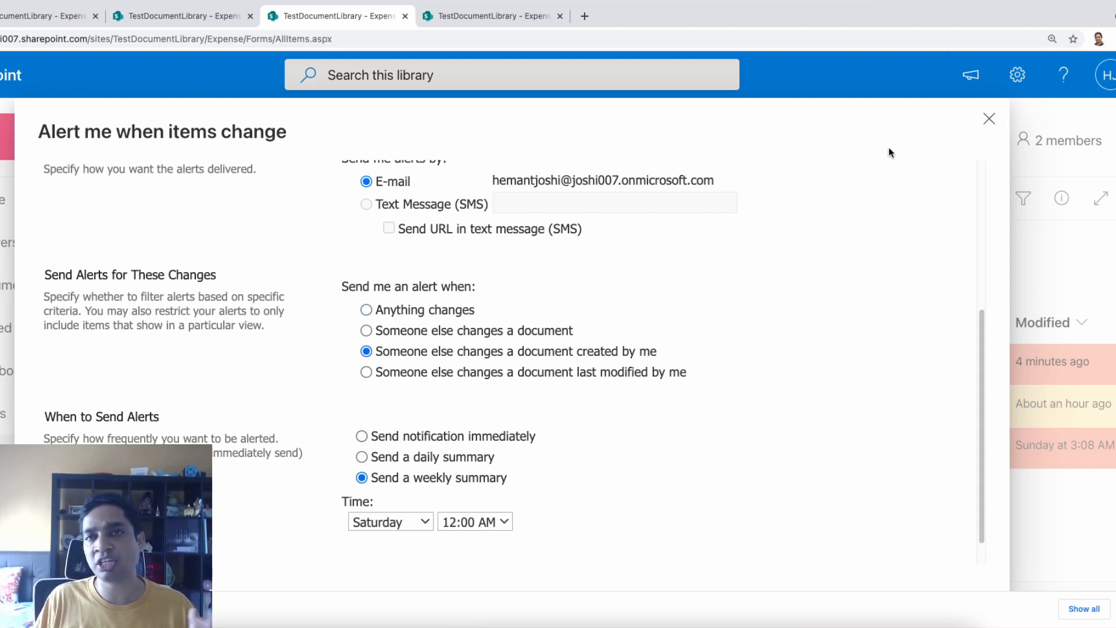
left_click(988, 120)
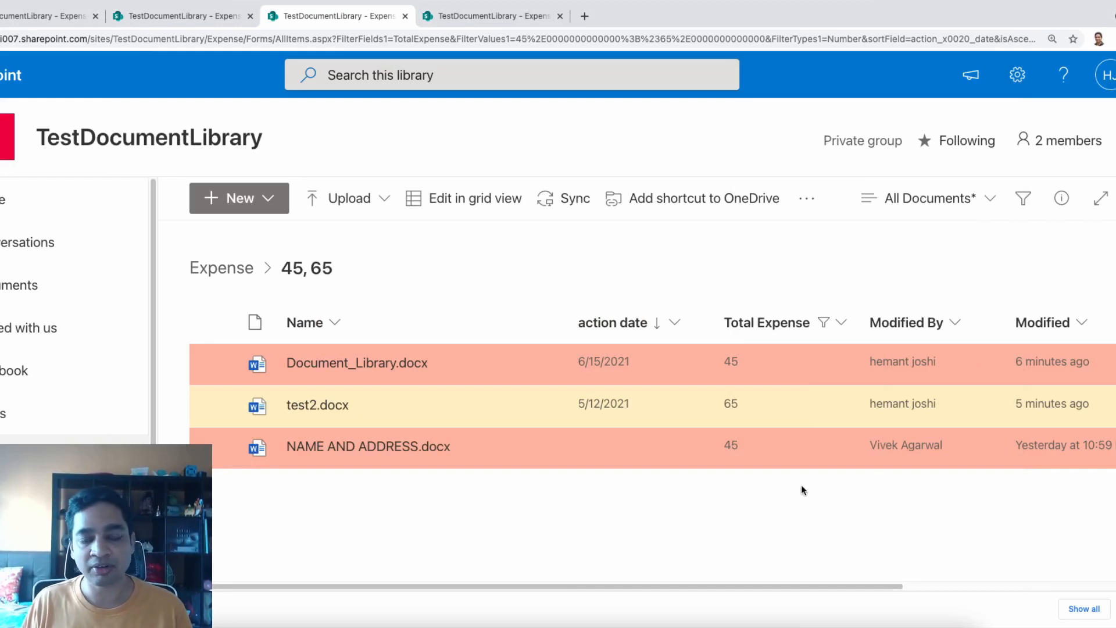
Sort the 45/65-filtered list by action date, newer to older
left_click(680, 323)
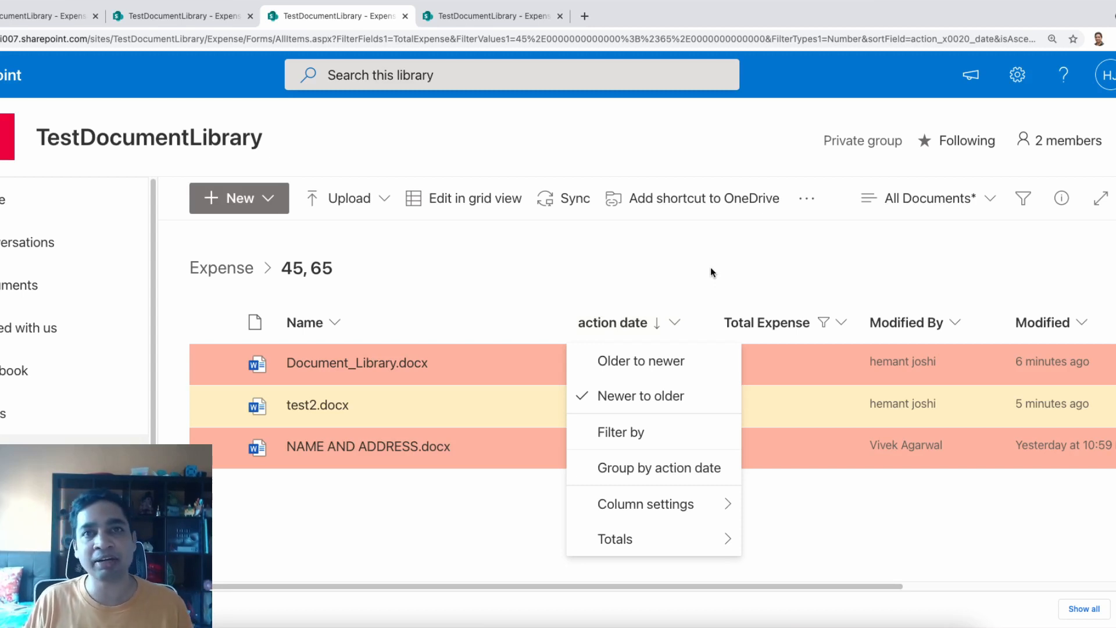
left_click_drag(835, 586, 643, 598)
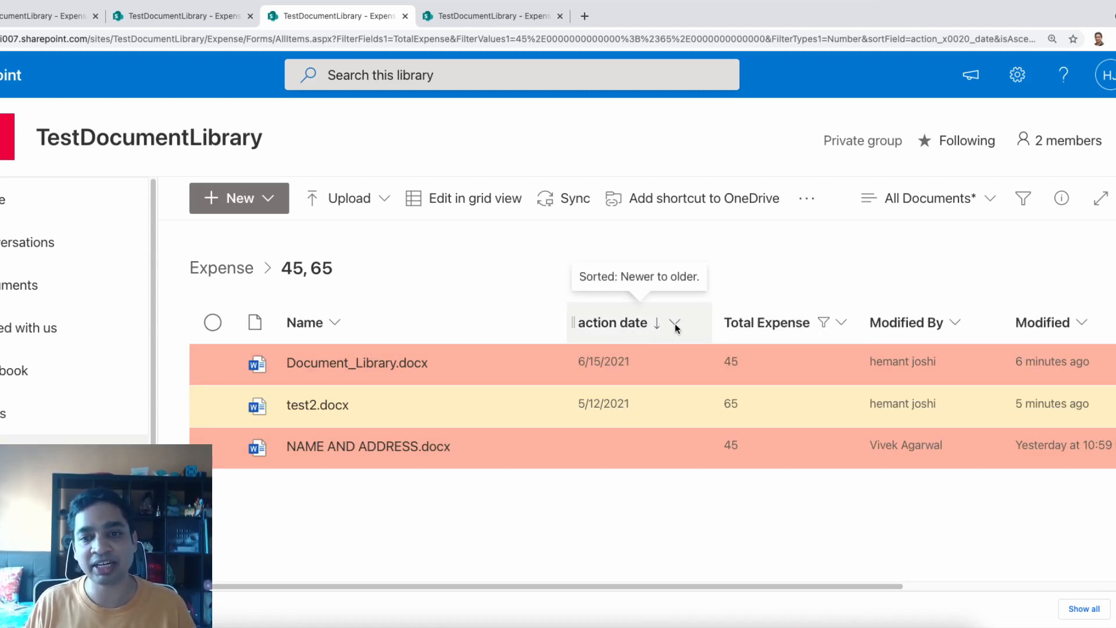
Filter the Total Expense column to show only documents with value 65
left_click(844, 324)
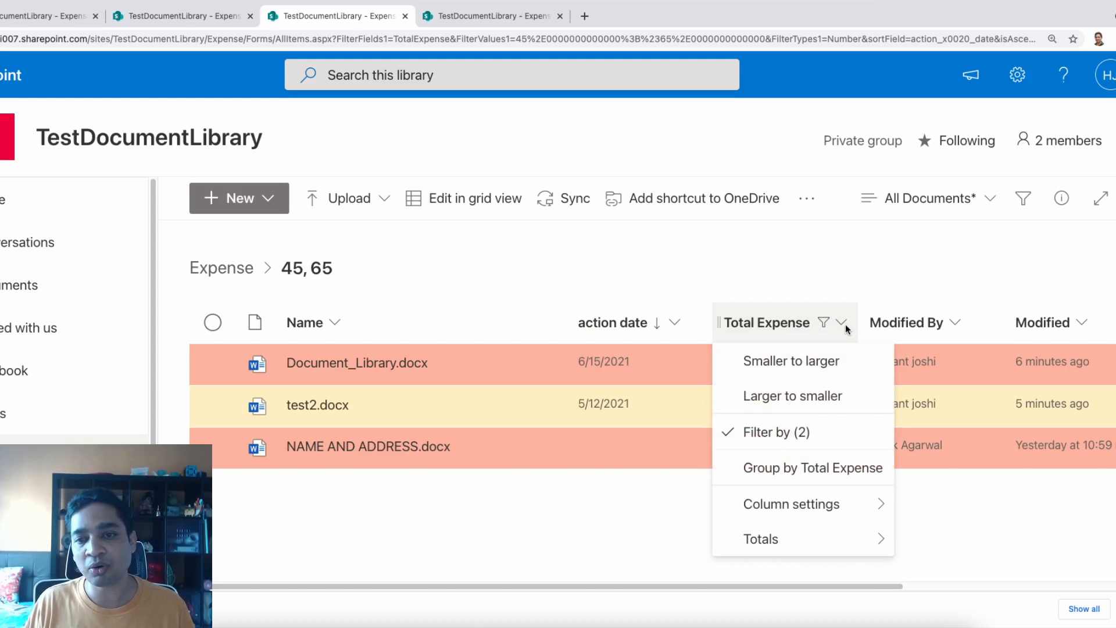
left_click(776, 433)
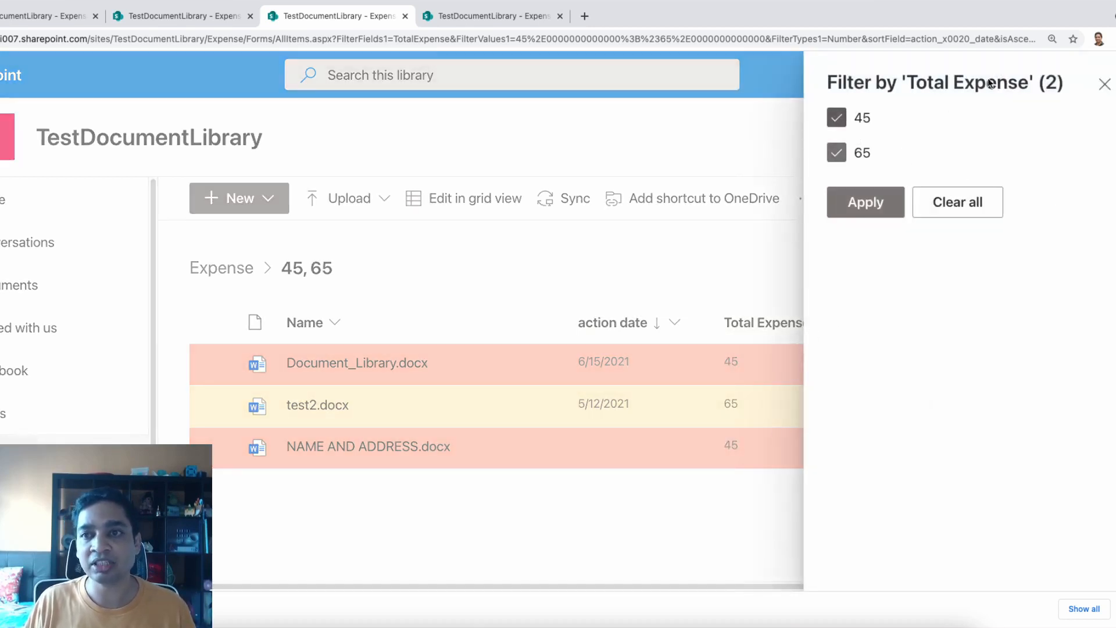
left_click(844, 118)
left_click(837, 154)
left_click(836, 152)
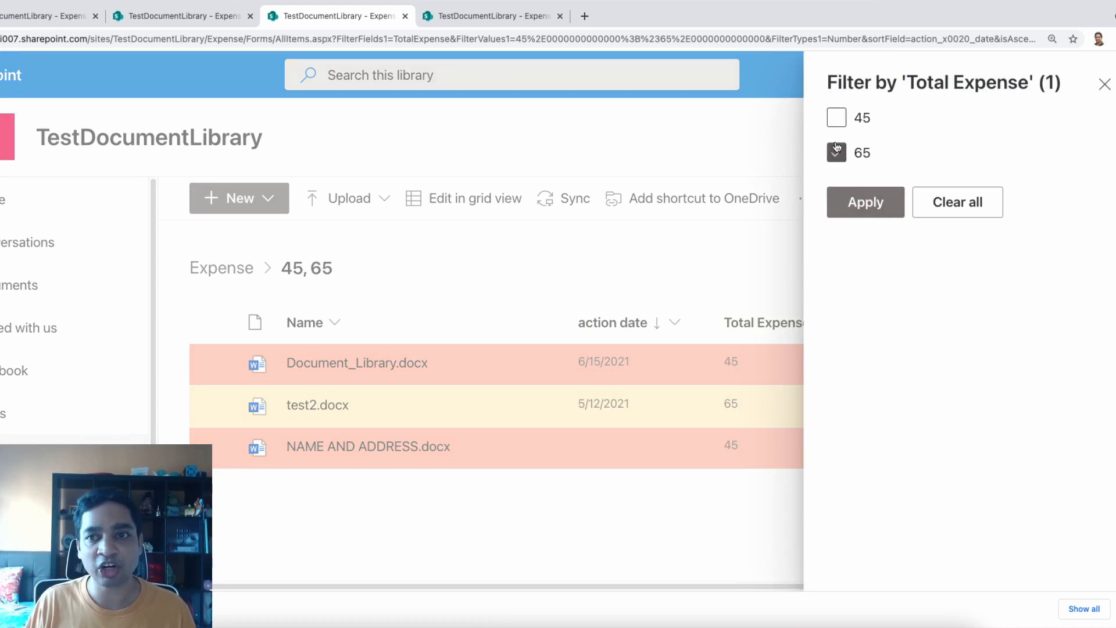
left_click(874, 205)
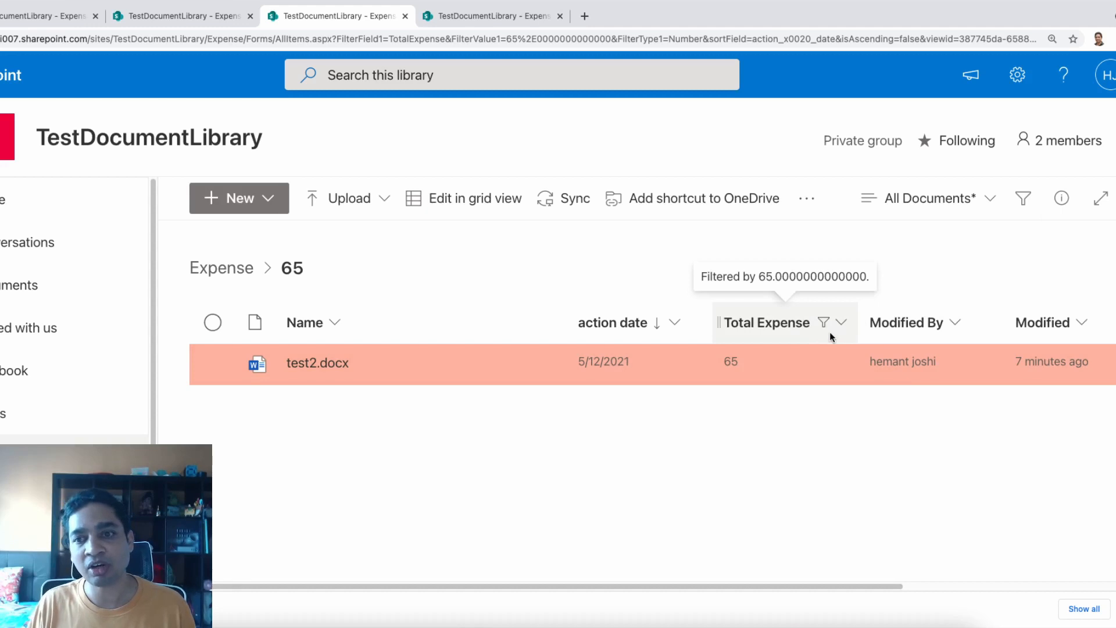
In the Filters pane, re-include 45 and narrow the action date slider, then go to the unfiltered tab
left_click(1025, 202)
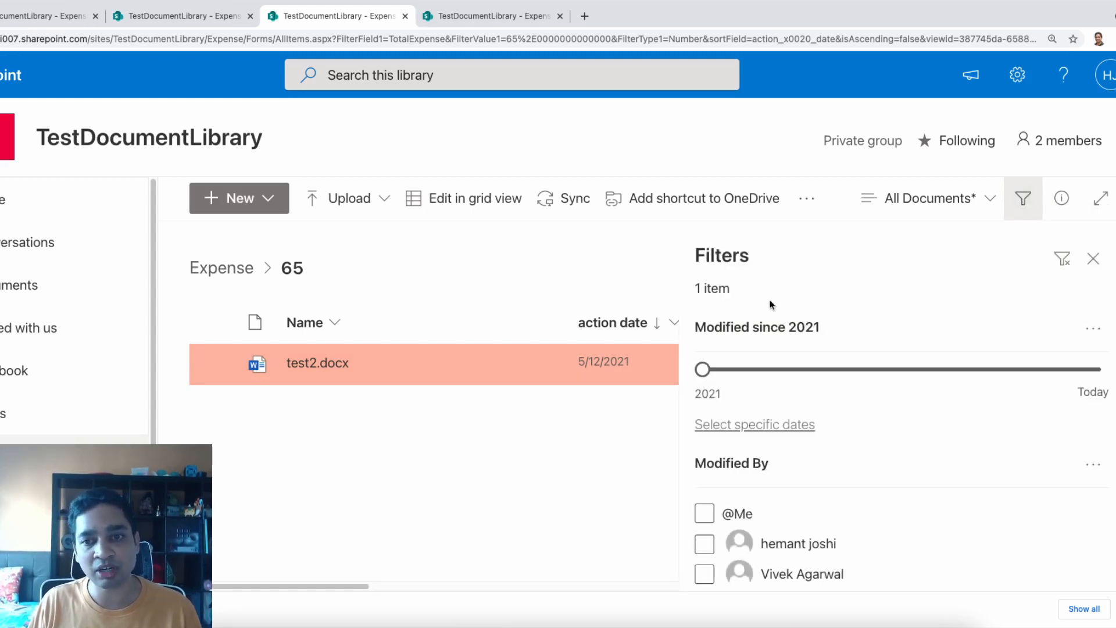
scroll(807, 511, "down", 5)
scroll(807, 510, "up", 1)
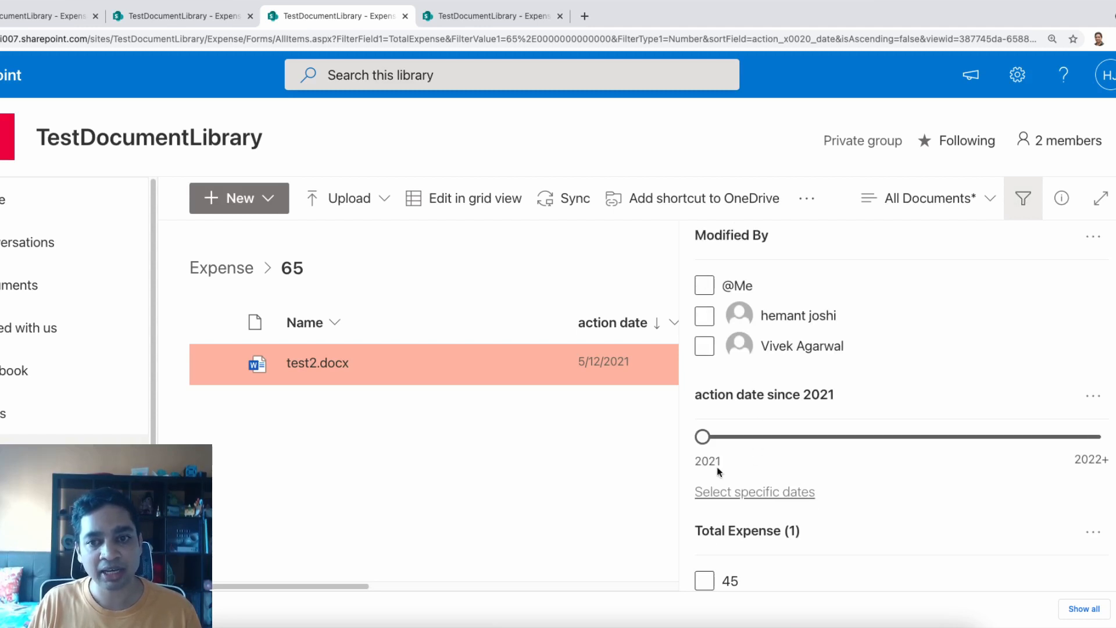
mouse_move(702, 437)
left_mouse_down()
mouse_move(850, 456)
mouse_move(805, 437)
mouse_move(703, 439)
left_mouse_up()
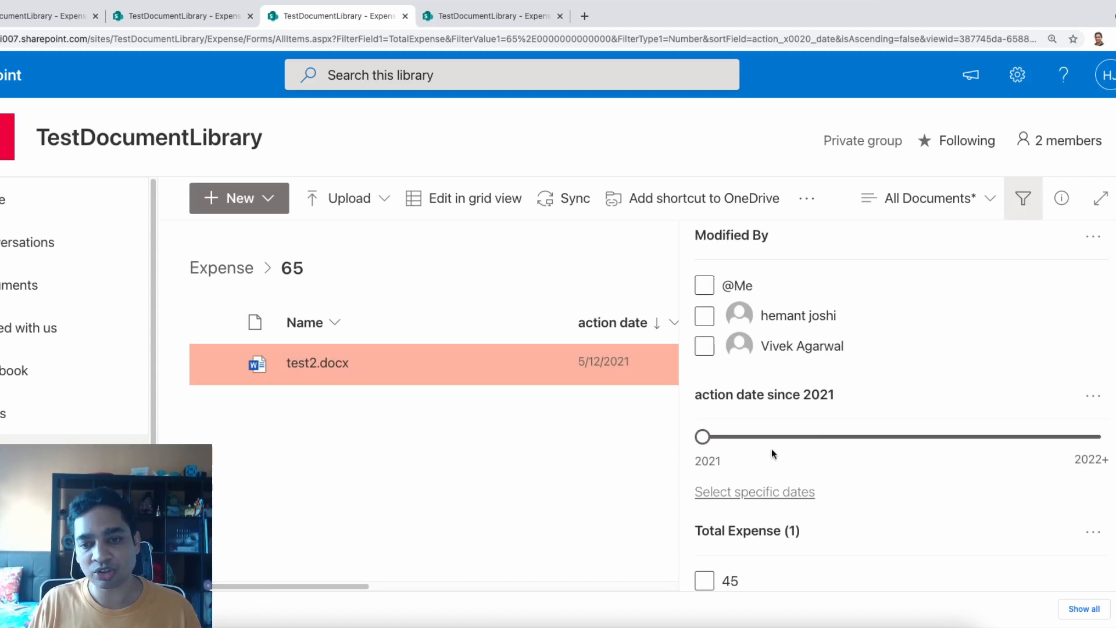
scroll(718, 572, "up", 1)
scroll(717, 566, "down", 4)
scroll(717, 566, "up", 10)
scroll(717, 566, "down", 10)
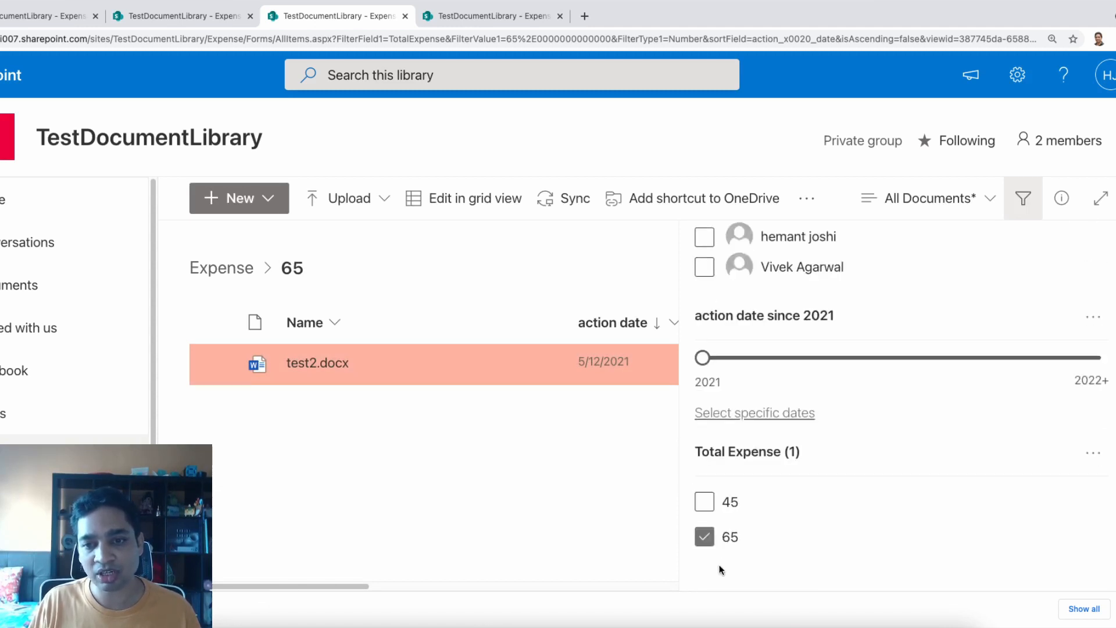
left_click(705, 502)
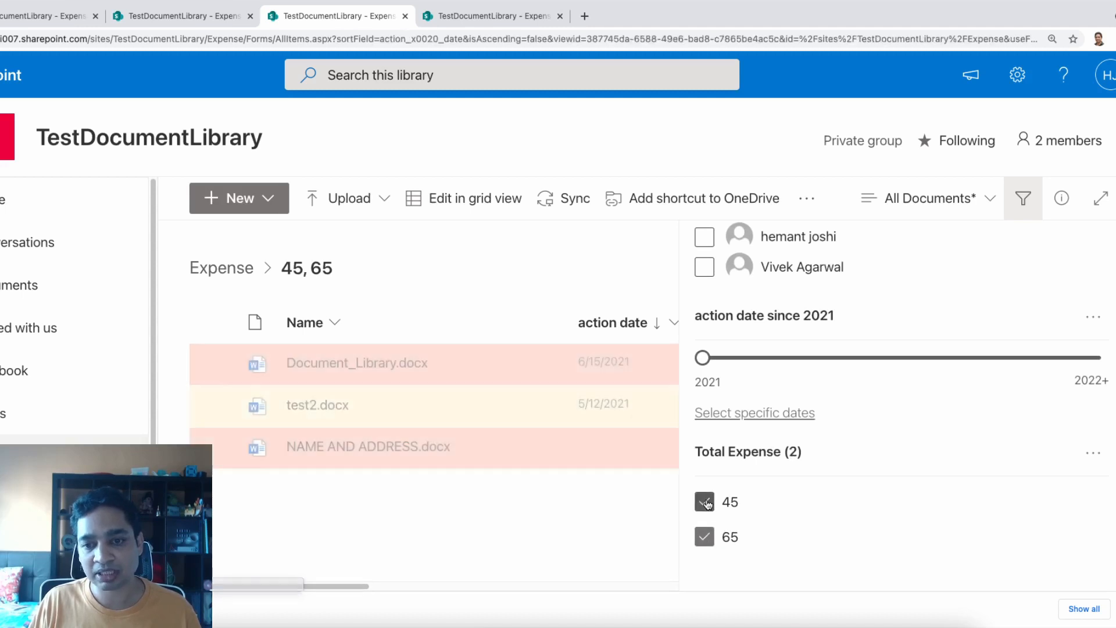
left_click_drag(703, 357, 596, 364)
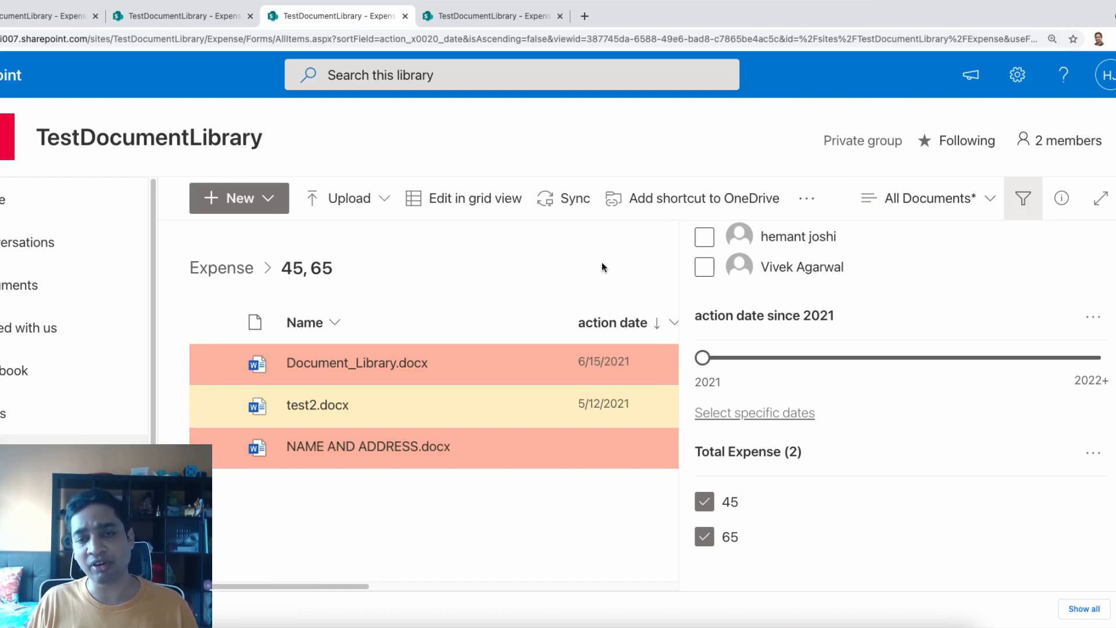
key("ctrl+Tab")
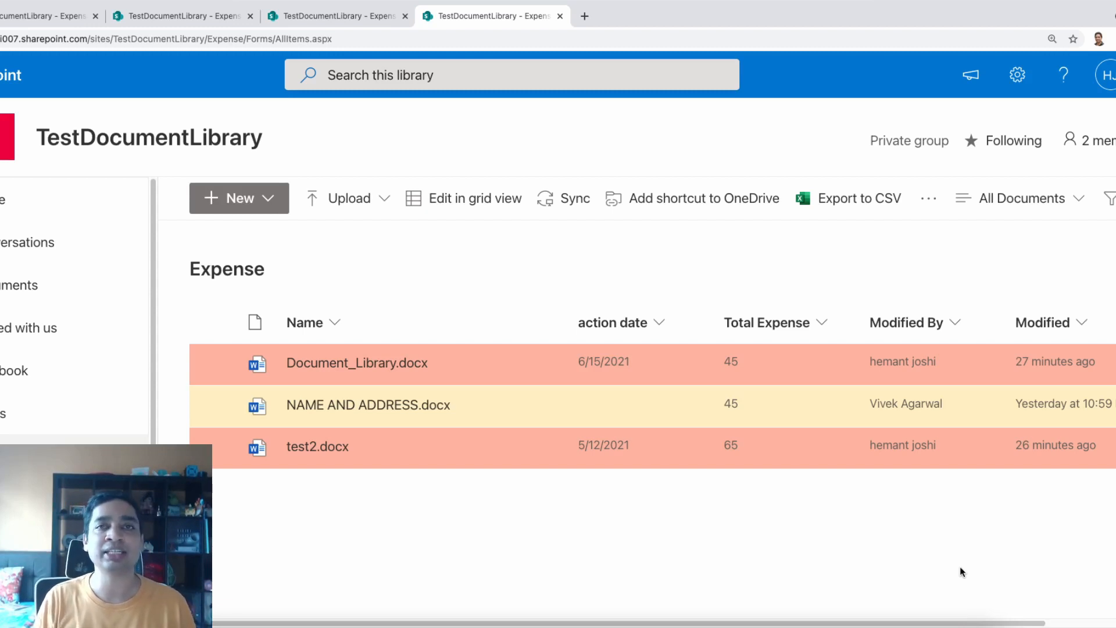
Open expense reimbursement.xlsx from the Downloads folder in Excel
left_click(284, 200)
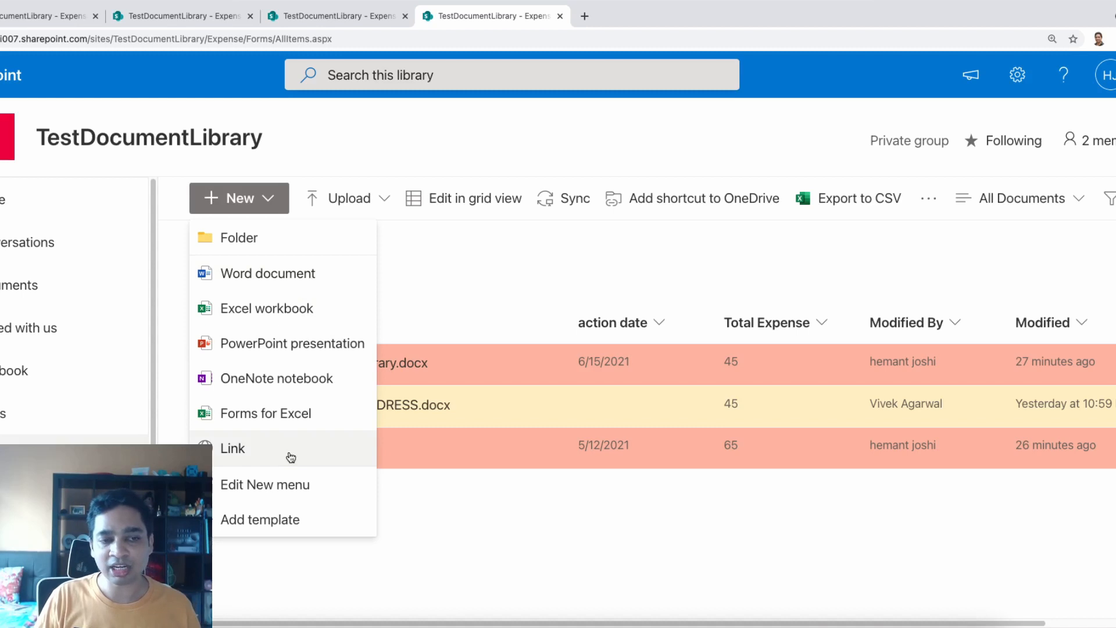
left_click(485, 526)
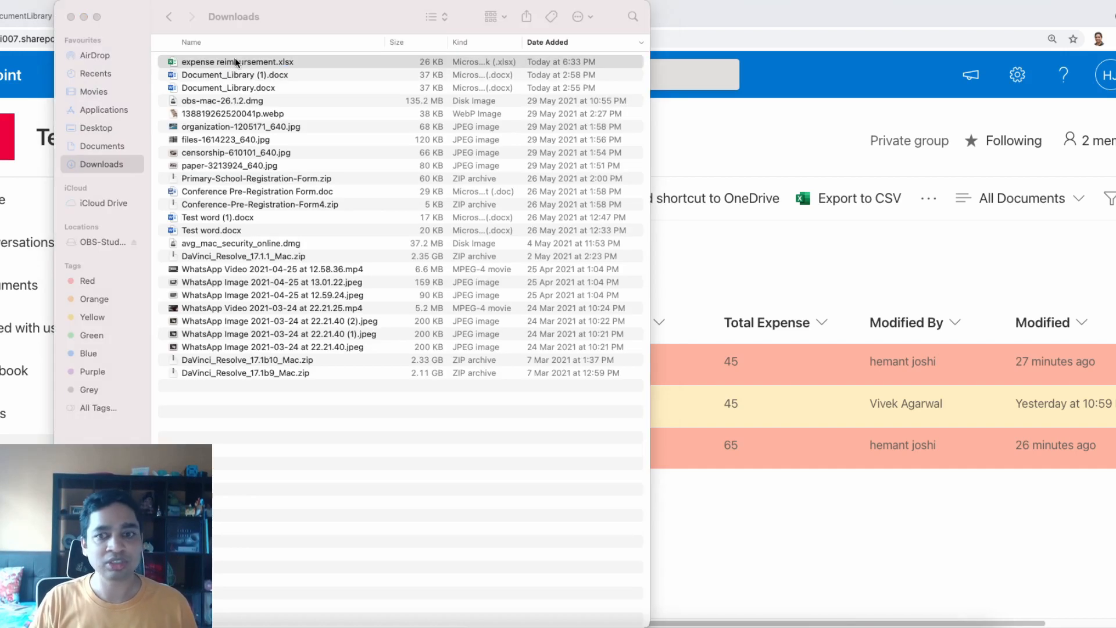
double_click(236, 65)
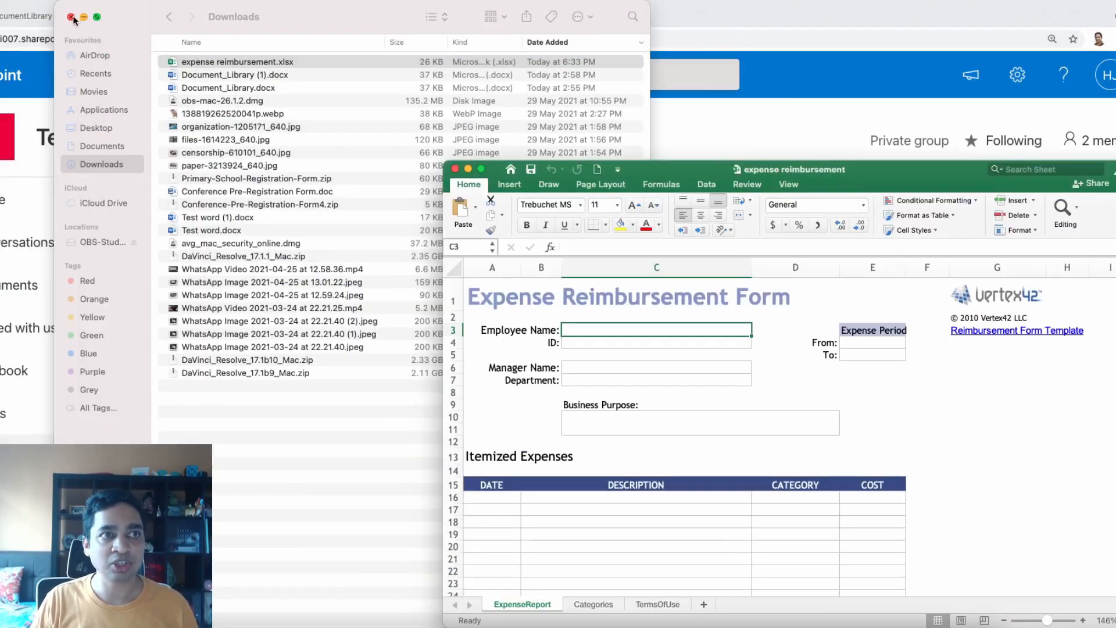
Minimize the Finder Downloads window
left_click(84, 17)
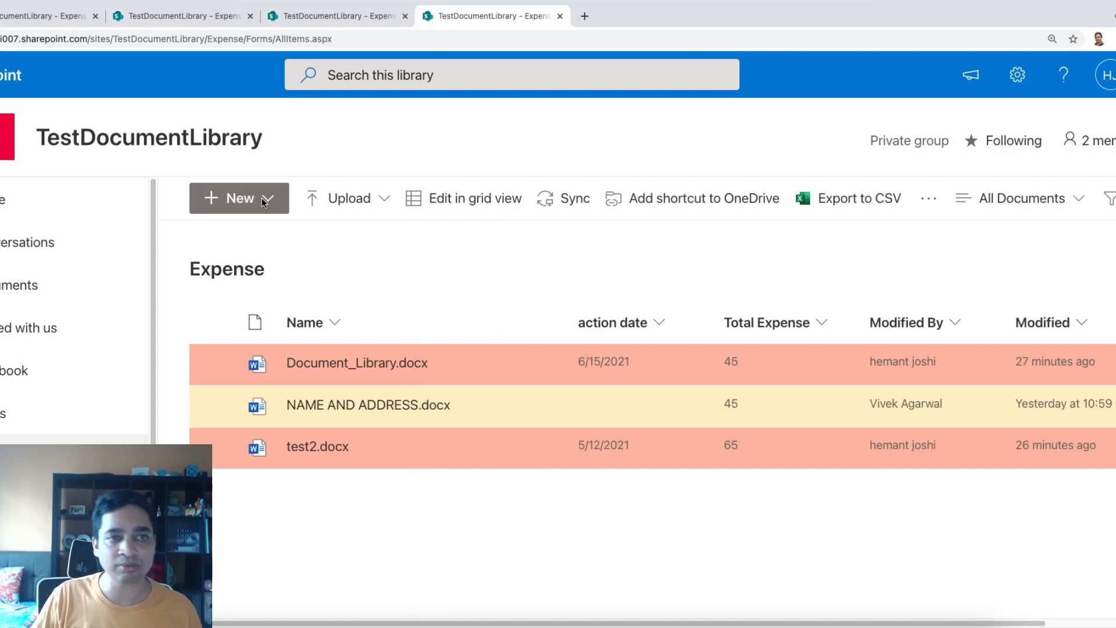
Upload expense reimbursement.xlsx as a library template and confirm it appears in the New menu
left_click(263, 201)
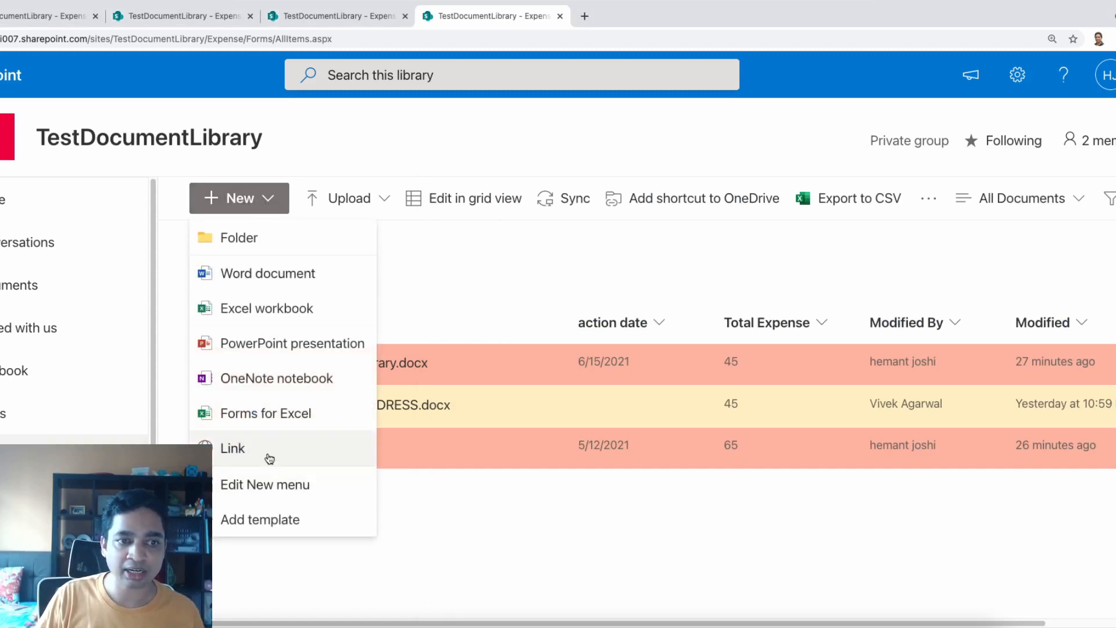
left_click(264, 521)
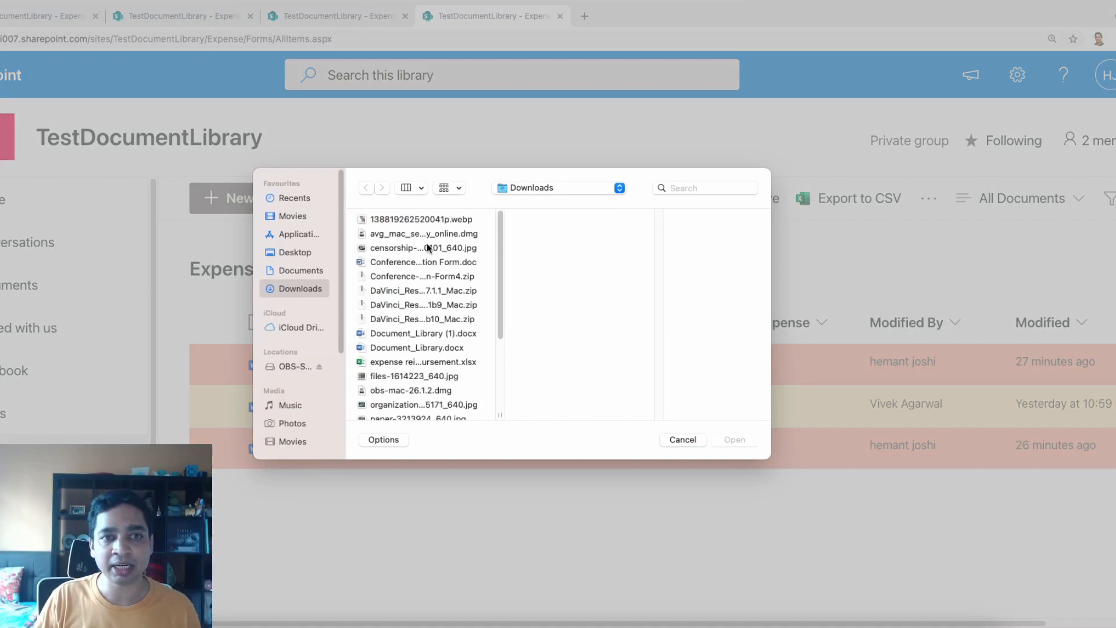
left_click(405, 362)
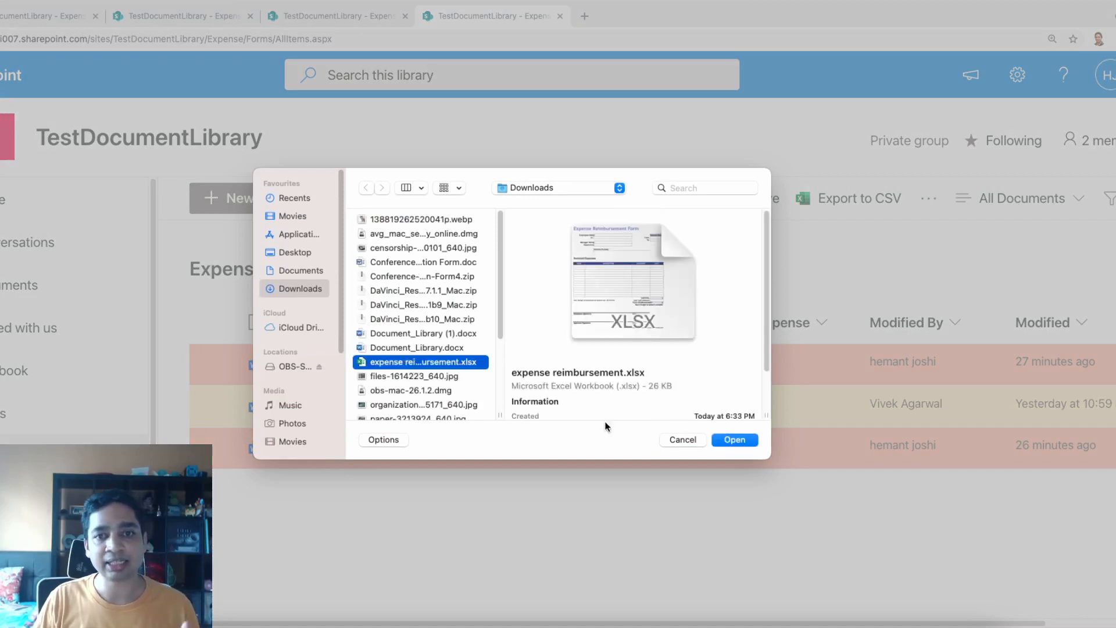
left_click(735, 440)
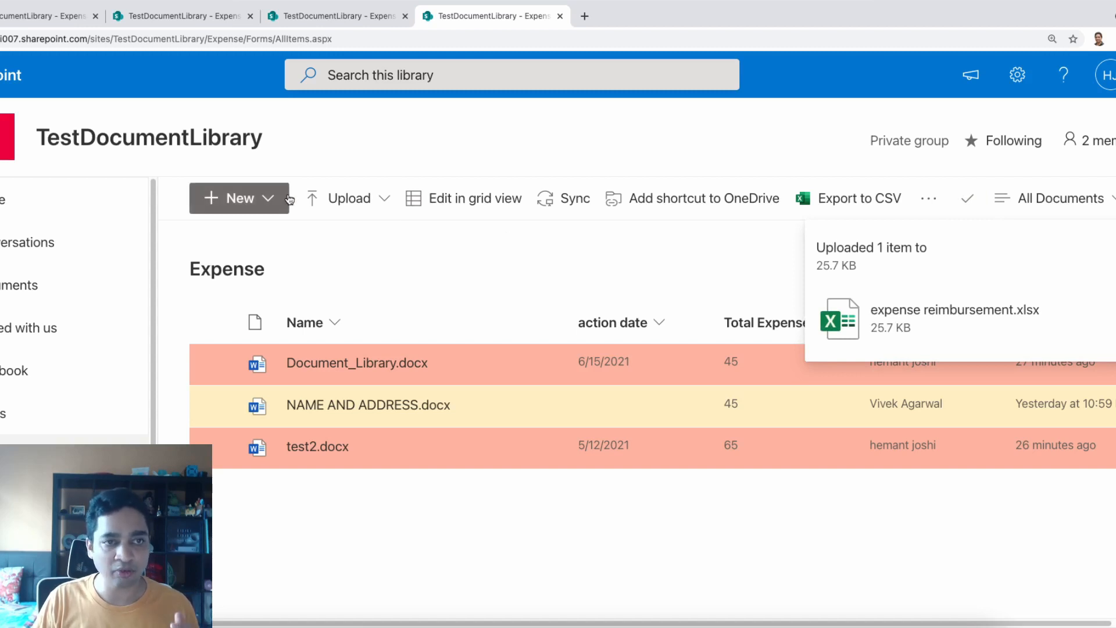
left_click(268, 201)
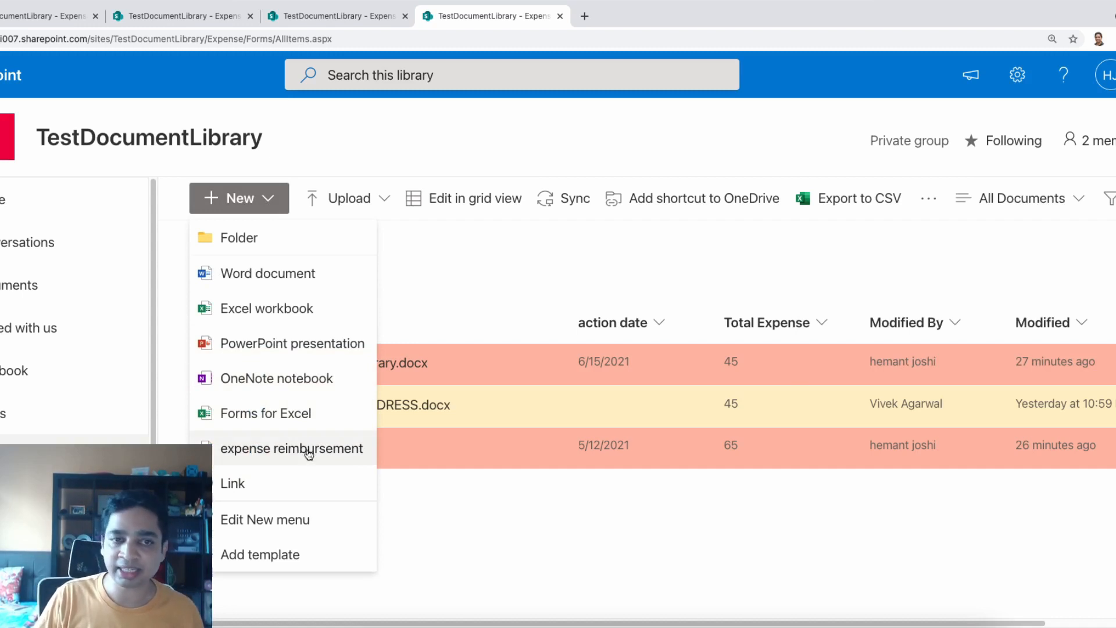
Create a reimbursement workbook with employee name, ID, manager, and a 2,323.00 Office Supplies pen expense
left_click(308, 454)
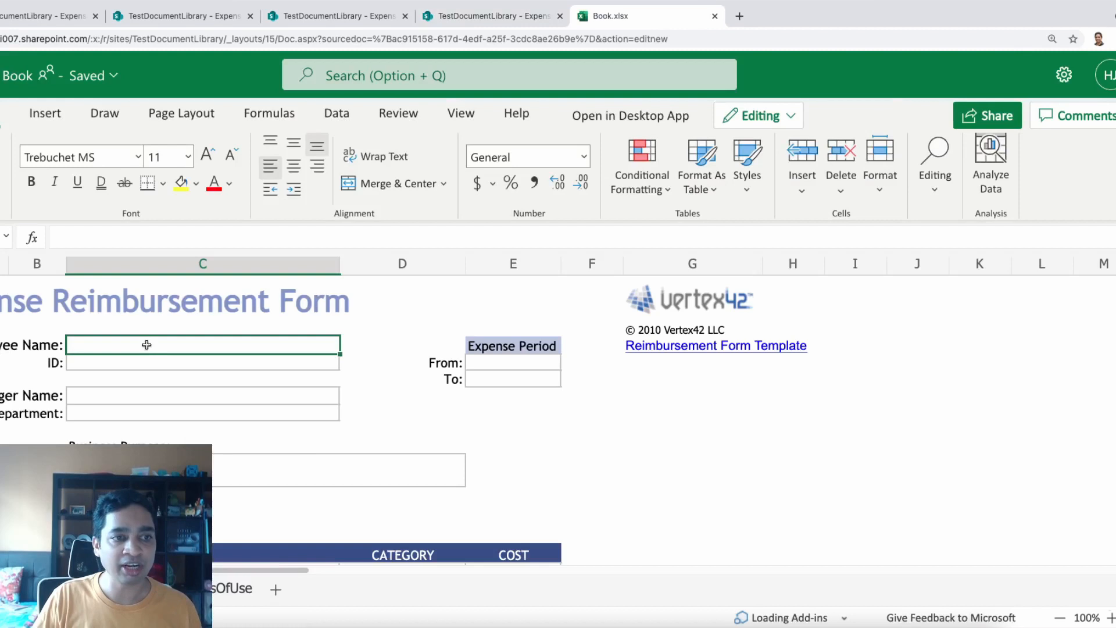
type("hemant")
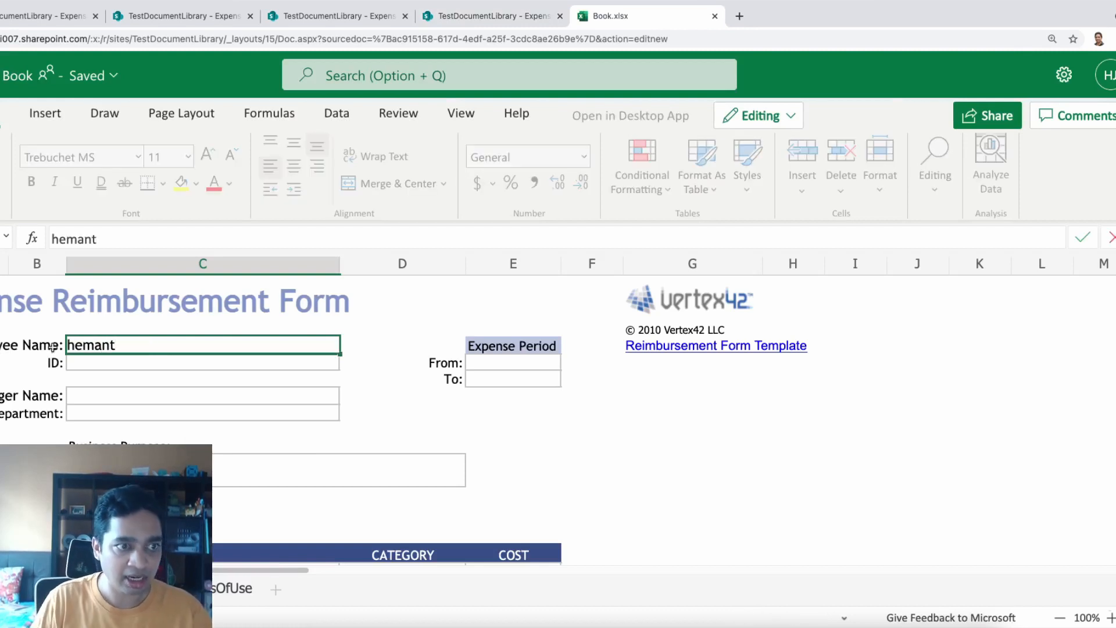
left_click(77, 366)
type("34667")
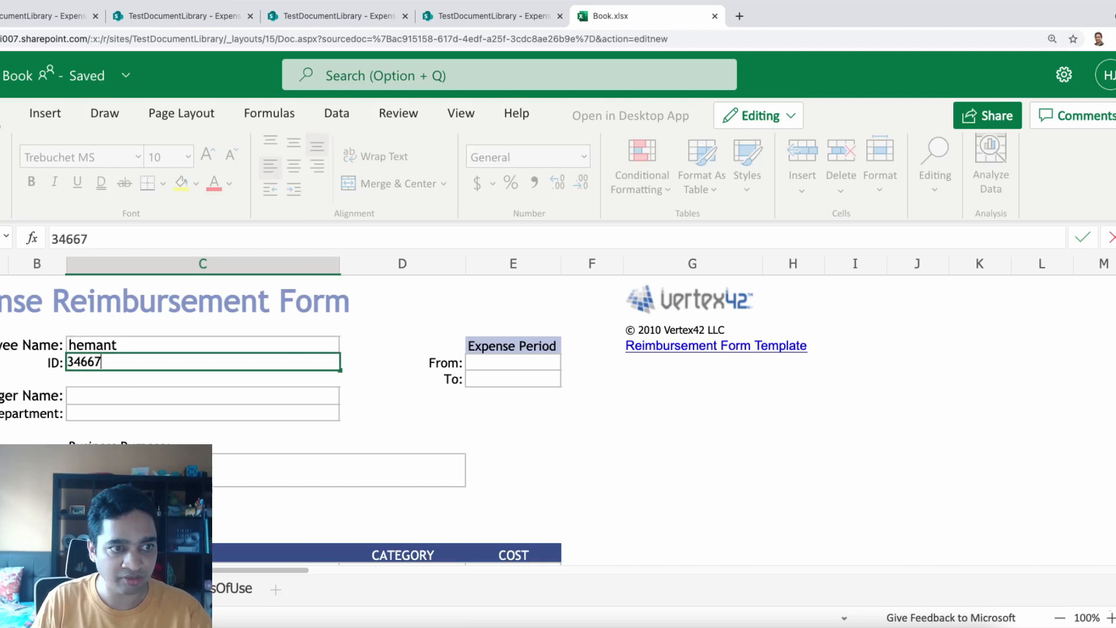
left_click(112, 396)
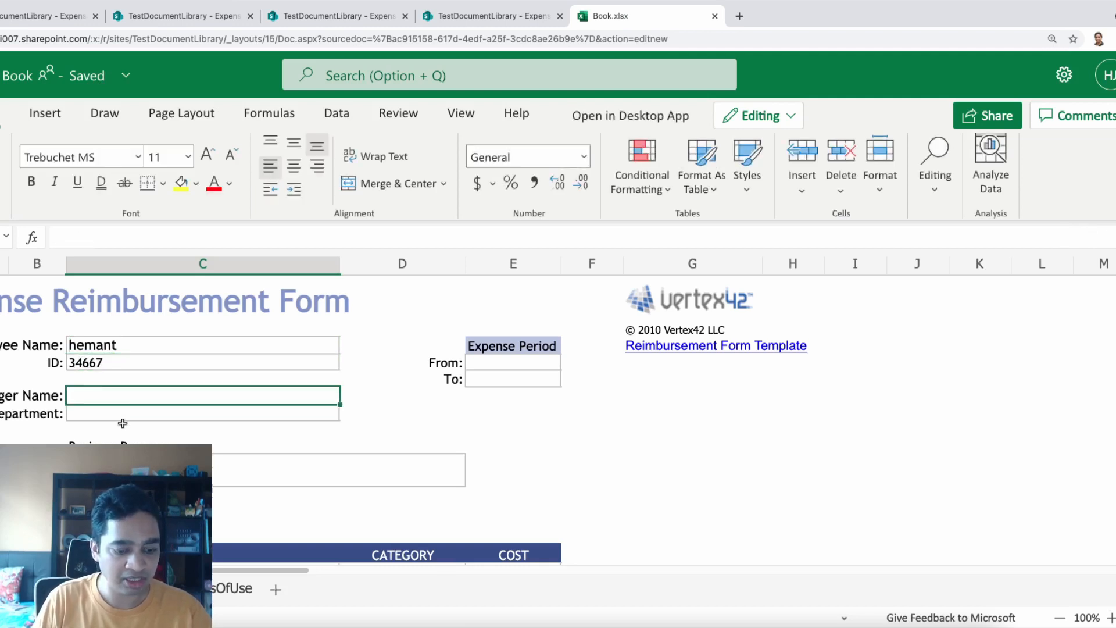
type("rocky")
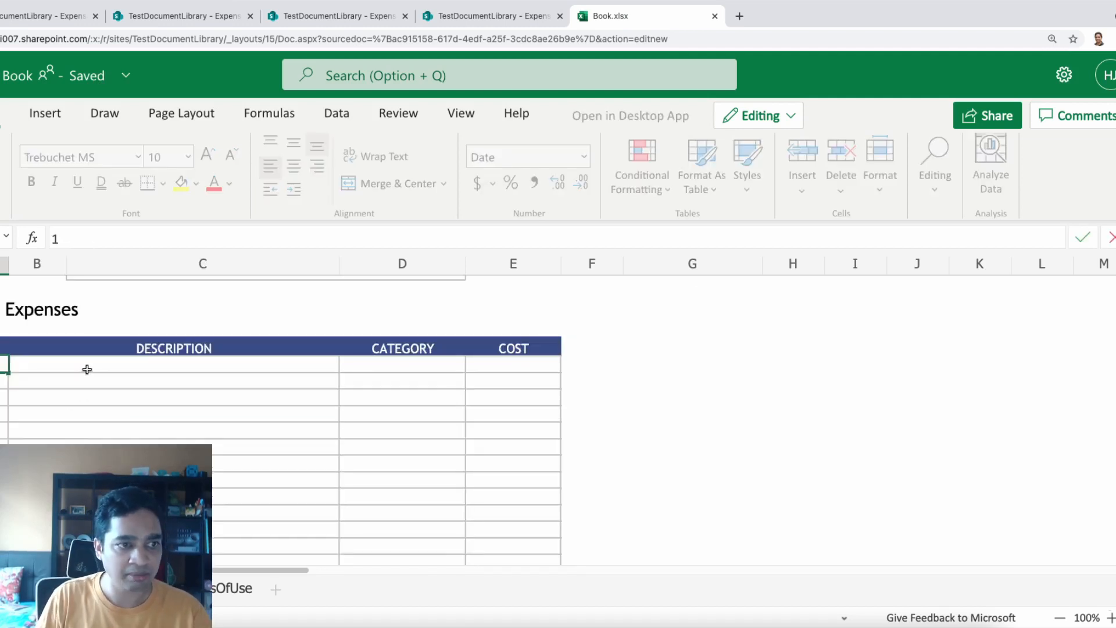
left_click(87, 370)
type("expe")
type("e pe")
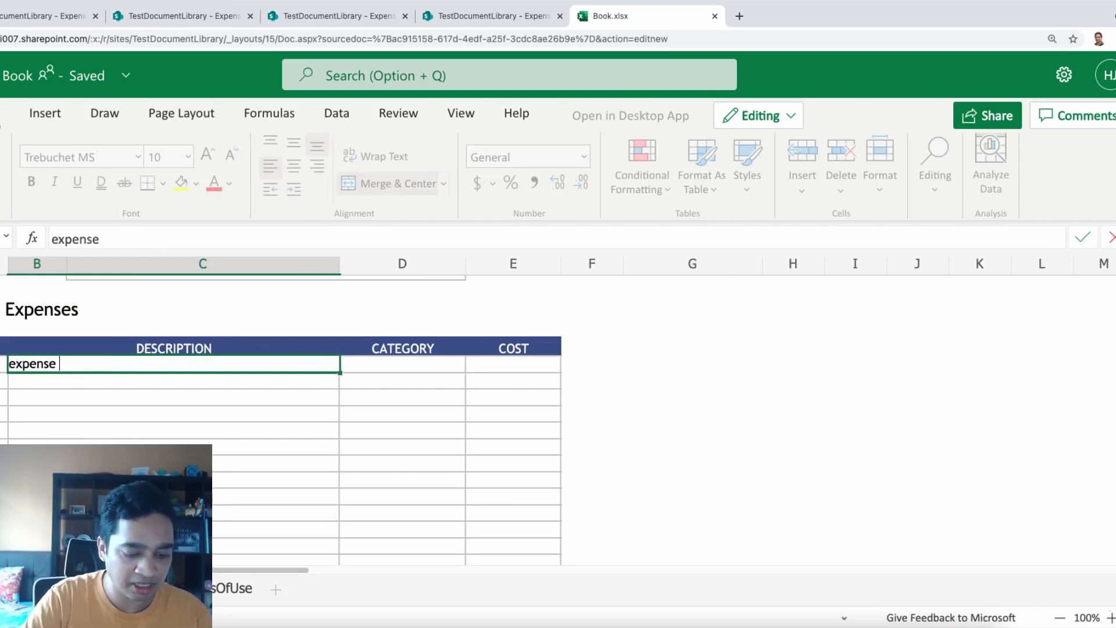
type("n")
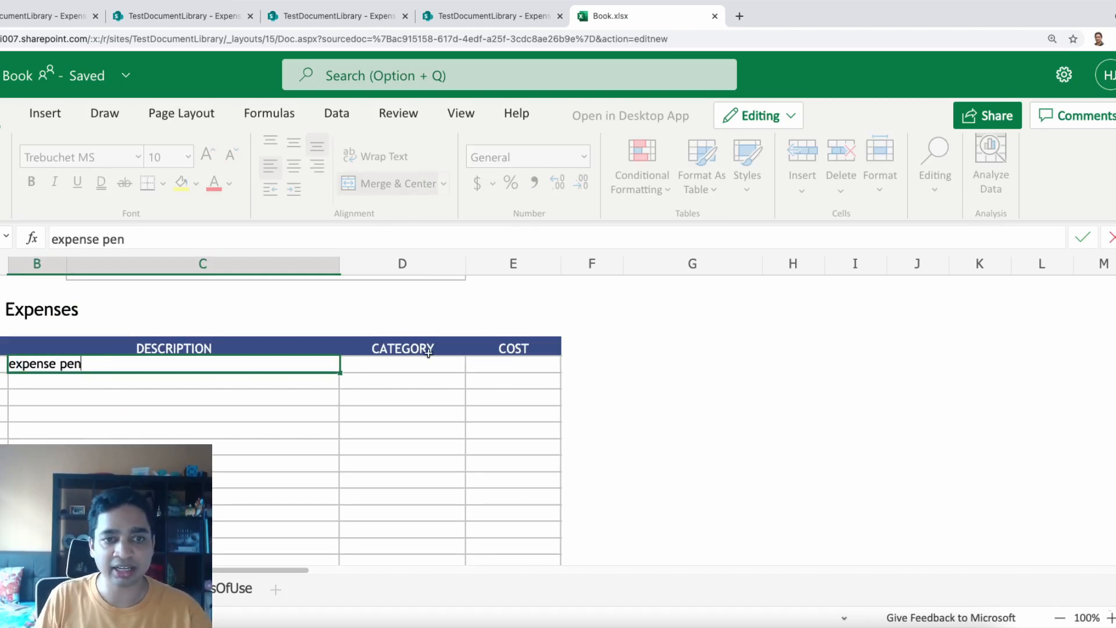
left_click(407, 363)
left_click(476, 365)
left_click(379, 543)
left_click(568, 428)
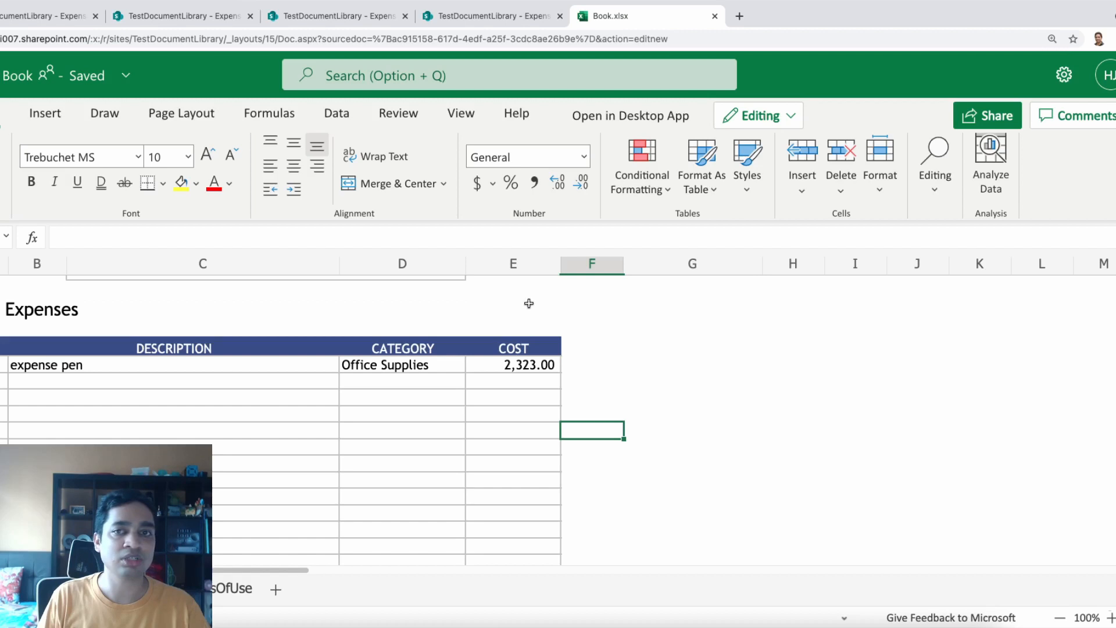
Rename the workbook to the employee's name followed by 'expense'
left_click(137, 79)
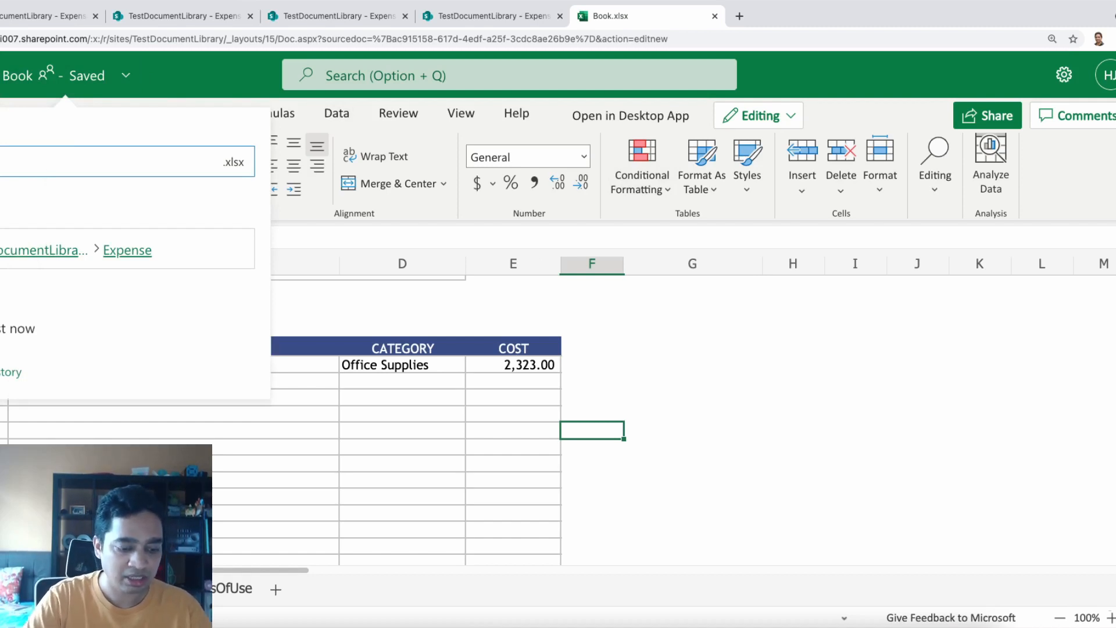
type("hemant expense")
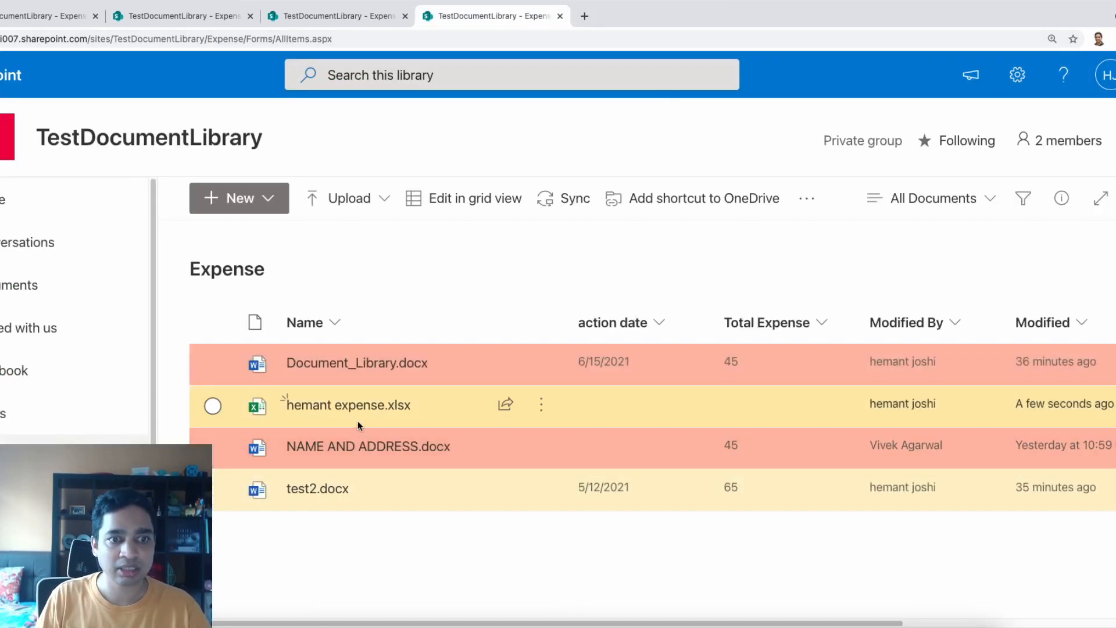
mouse_move(354, 413)
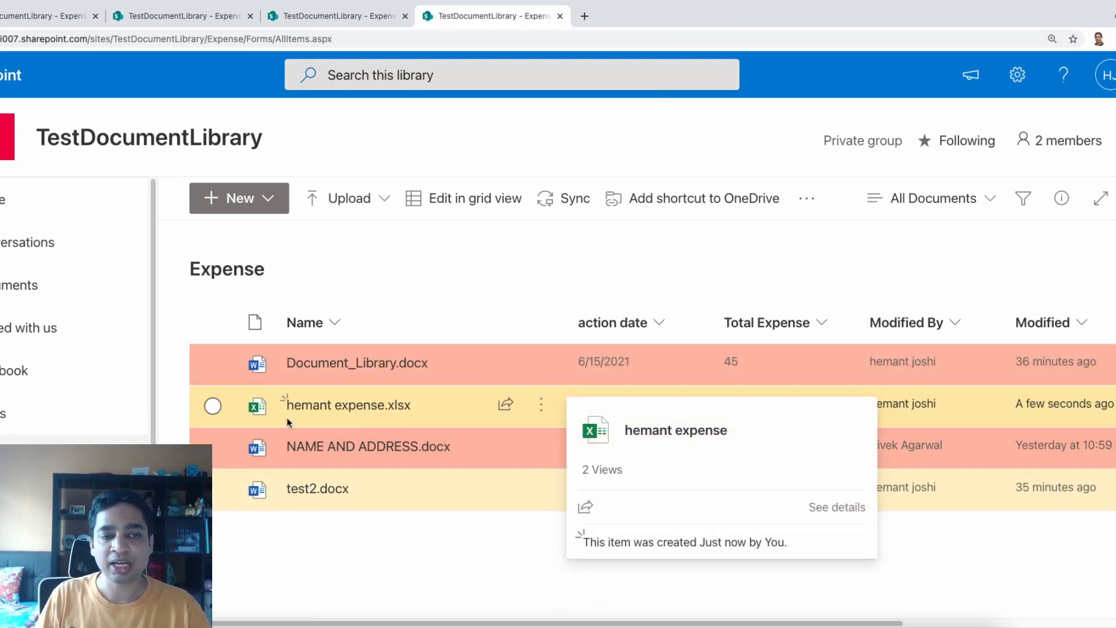
Create a second workbook from the expense reimbursement template and rename it for another employee
left_click(253, 202)
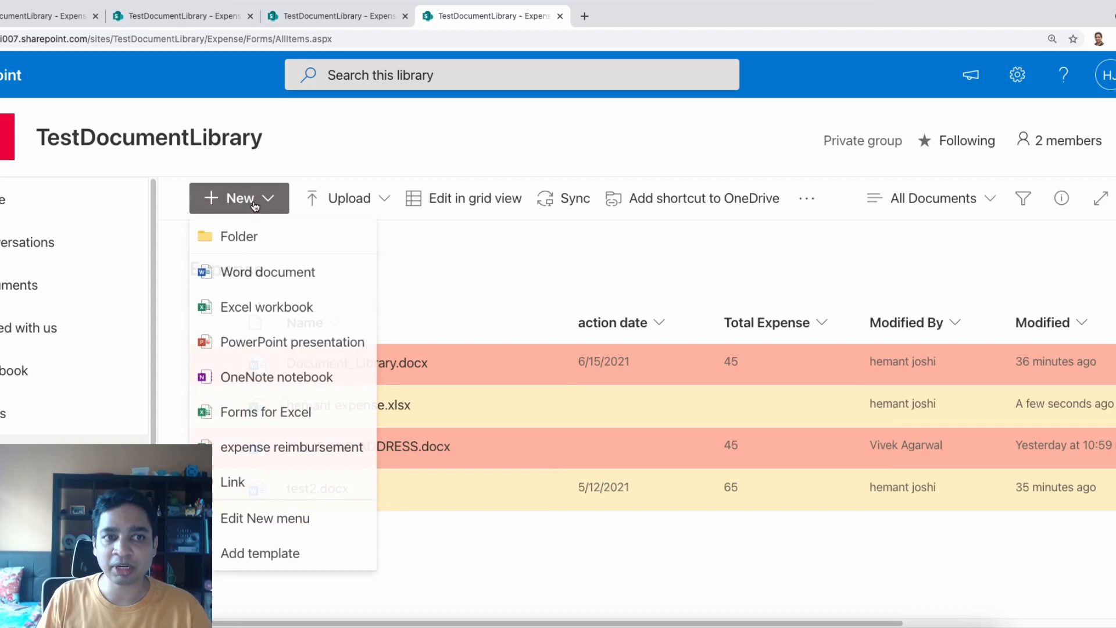
left_click(283, 458)
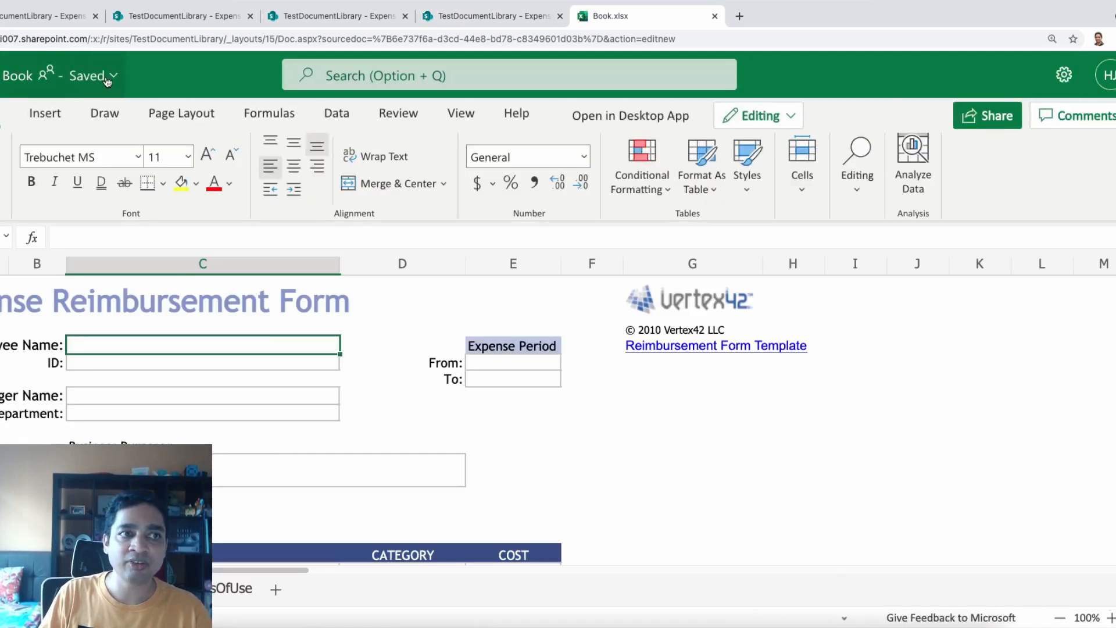
left_click(93, 81)
type("se")
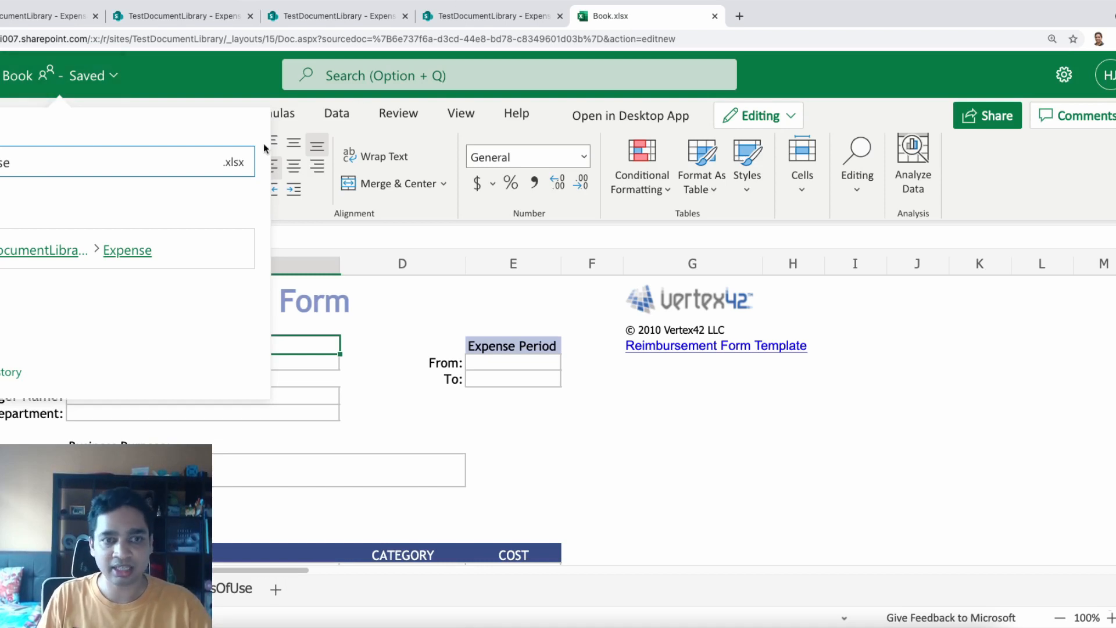
key("Return")
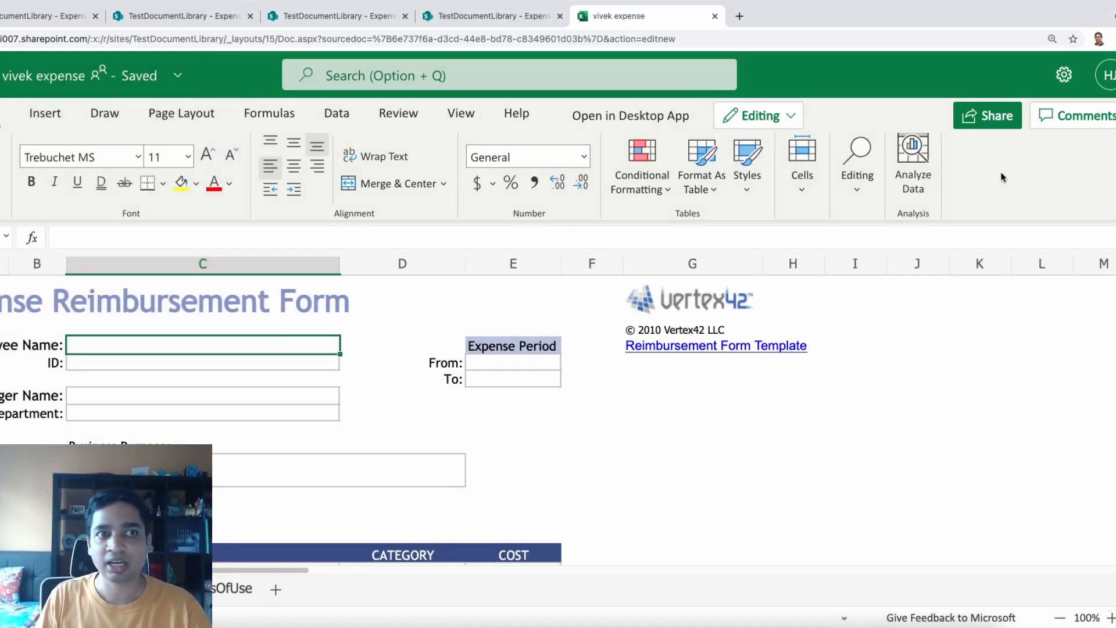
Close the workbook, refresh the library, and open then close the new file to confirm it's listed
left_click(715, 16)
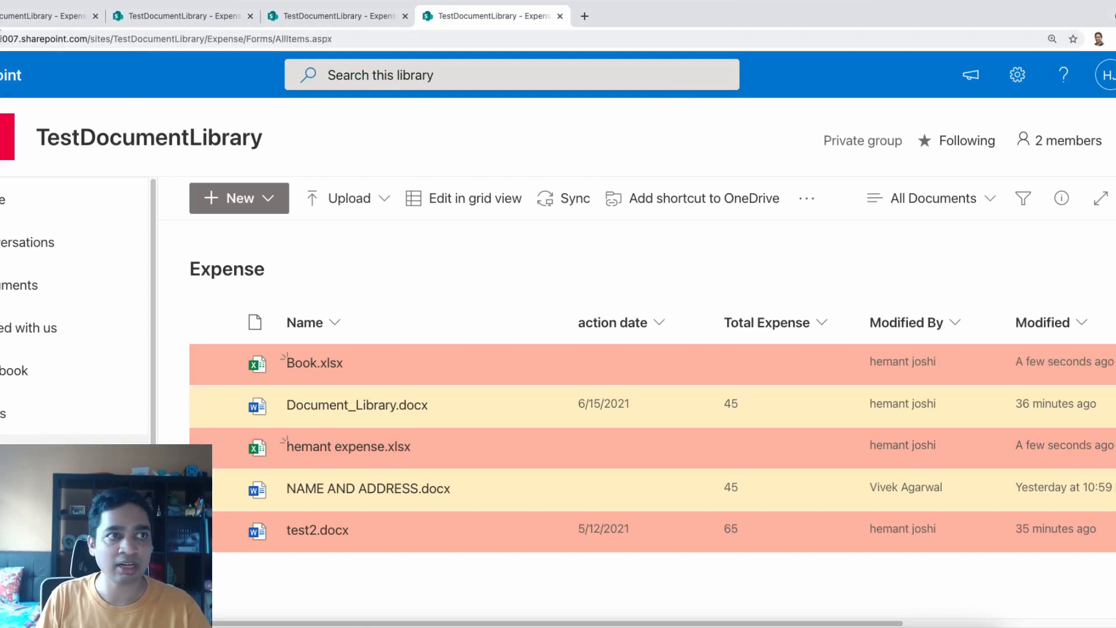
key("super+r")
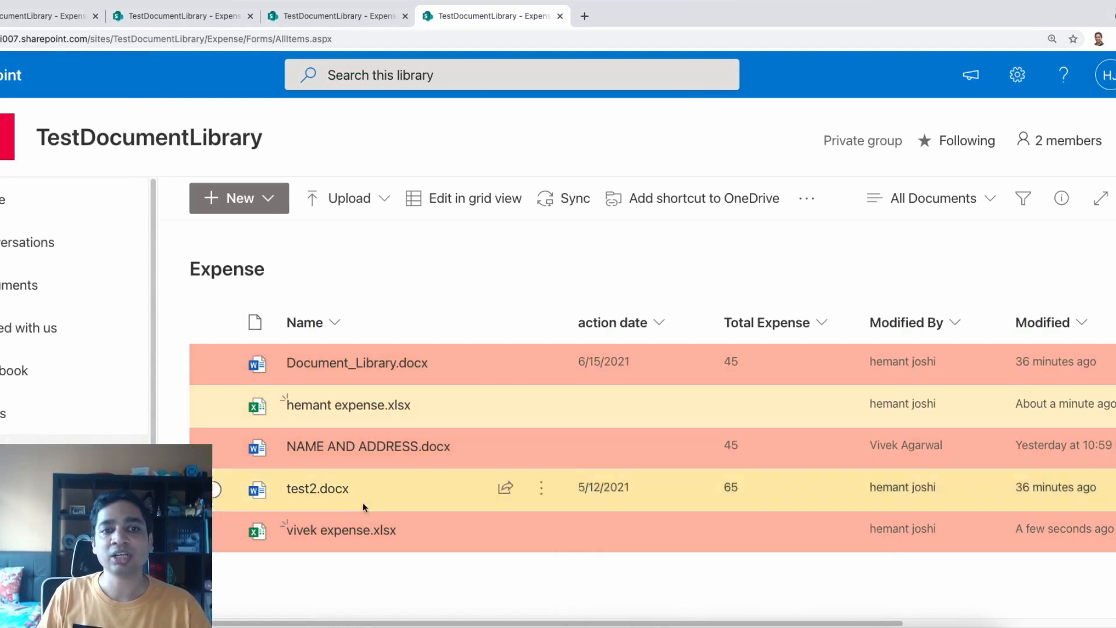
left_click(342, 529)
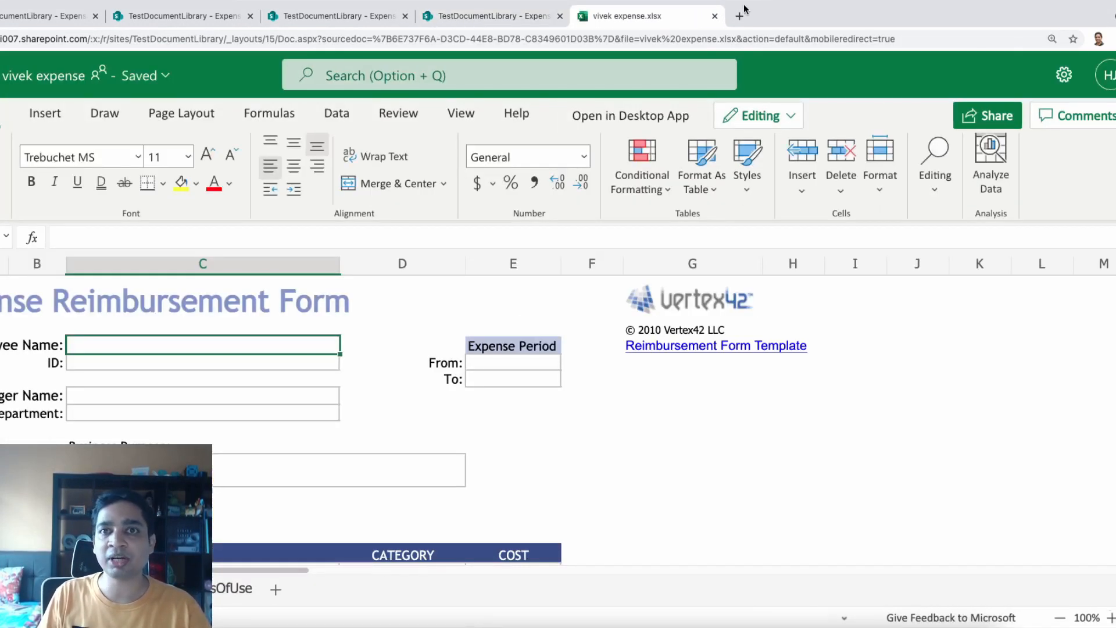
left_click(715, 15)
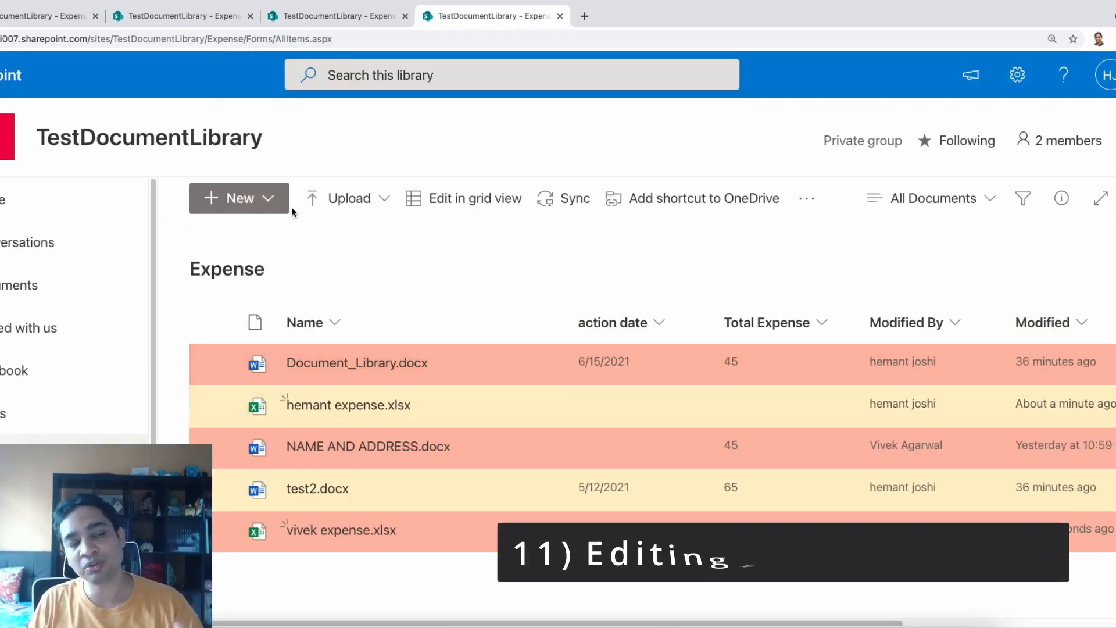
Open the New dropdown in the Expense library toolbar once more
left_click(266, 198)
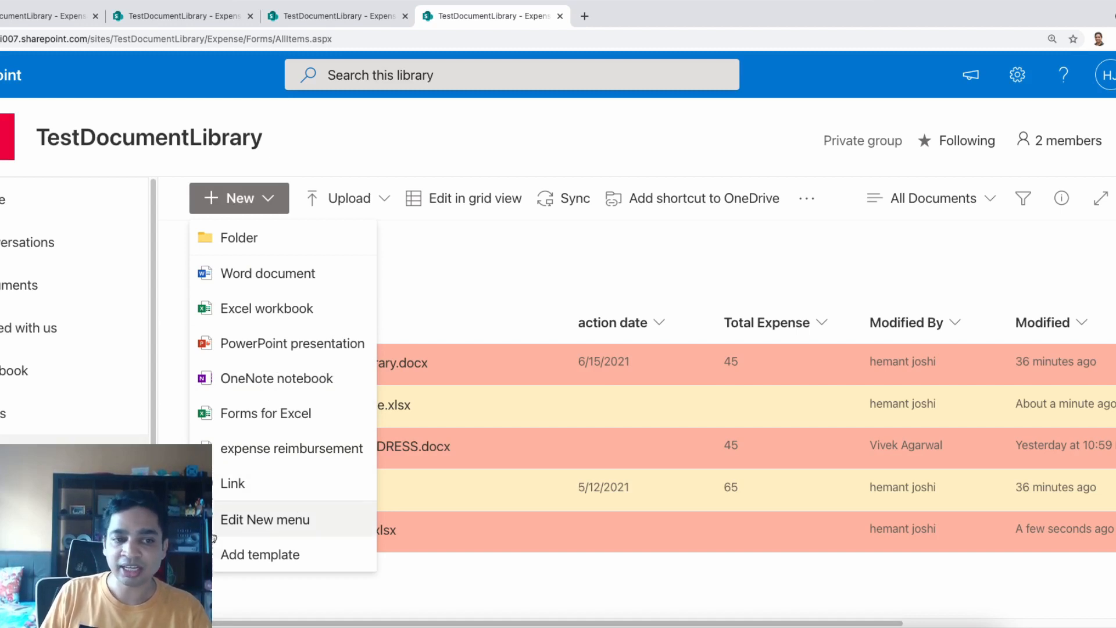
Hide Visio drawing, Forms for Excel and OneNote notebook from the library's new-item options
left_click(258, 523)
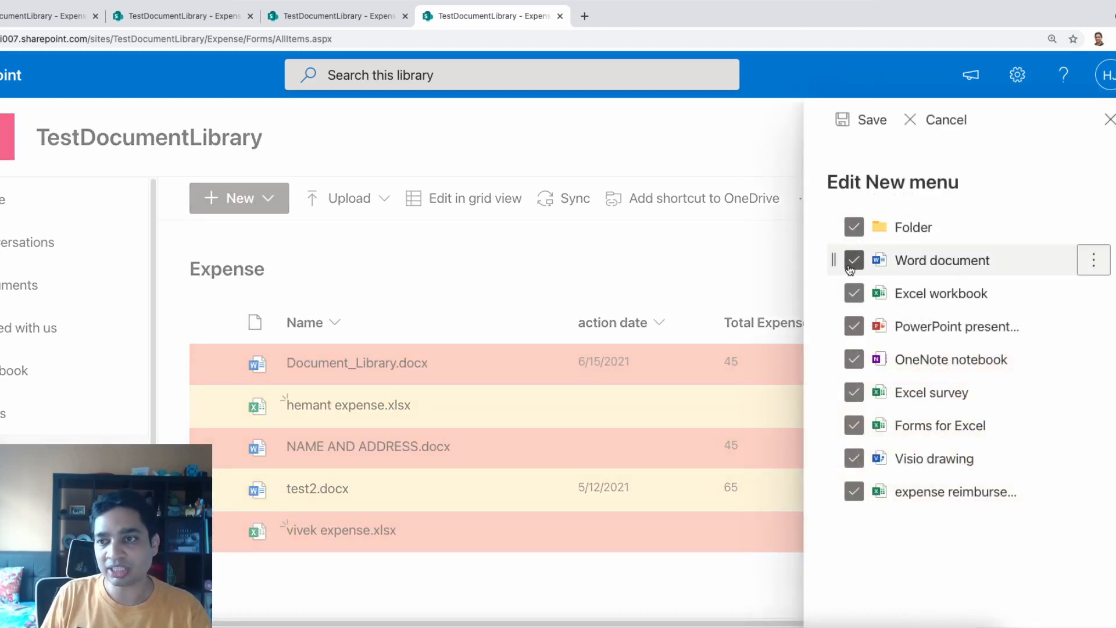
left_click(854, 459)
left_click(854, 426)
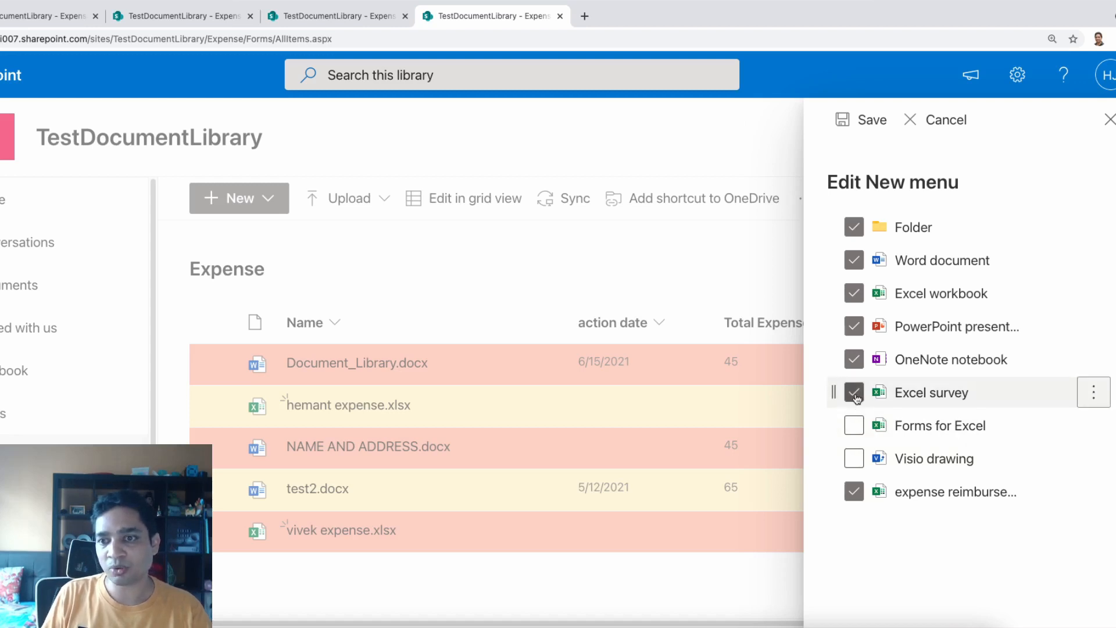
left_click(859, 360)
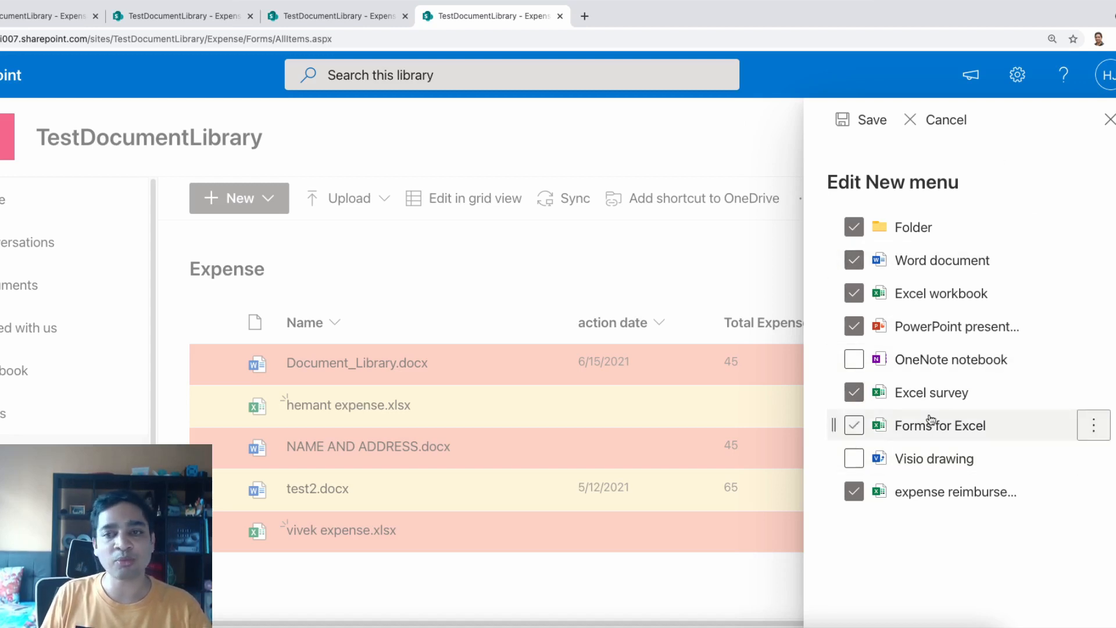
left_click(1089, 358)
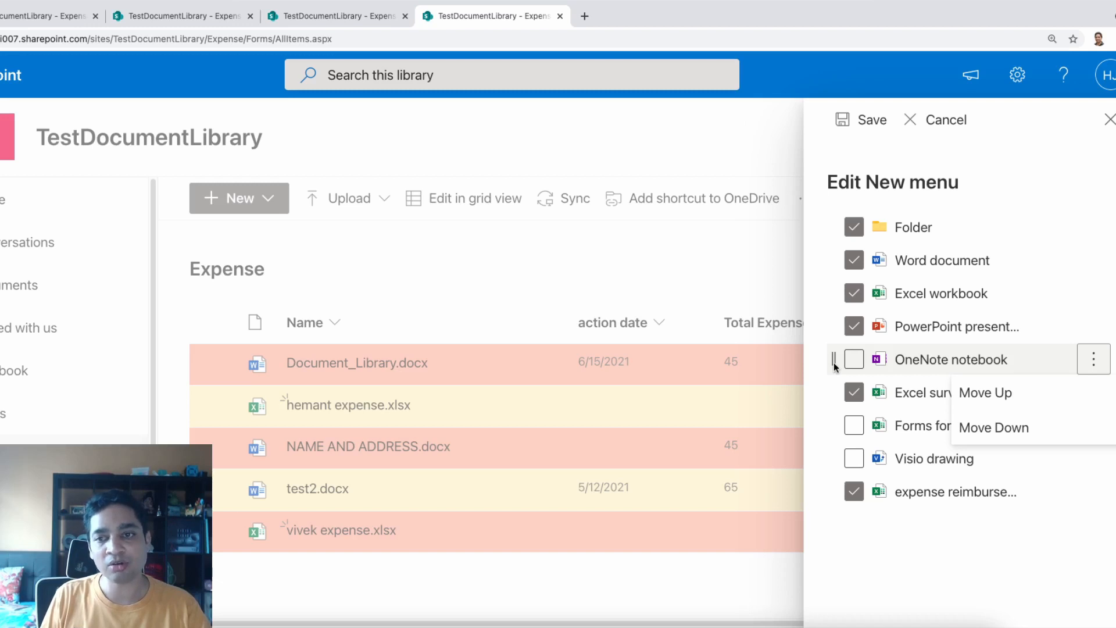
Move the expense reimbursement template just below Folder, save the New menu, and review it
left_click_drag(930, 492, 959, 256)
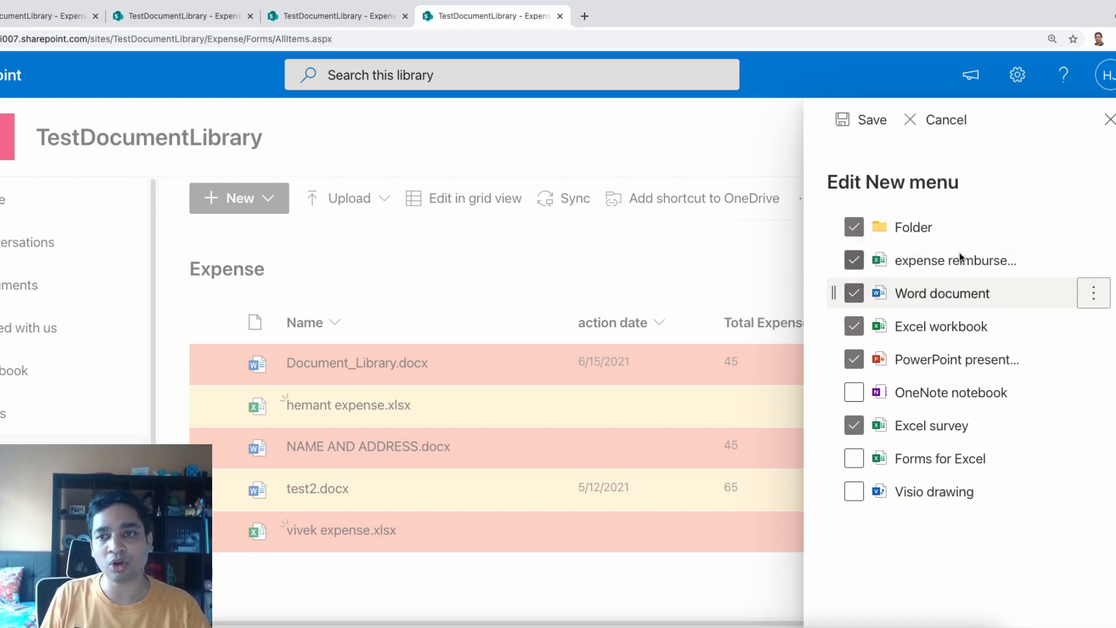
left_click(852, 394)
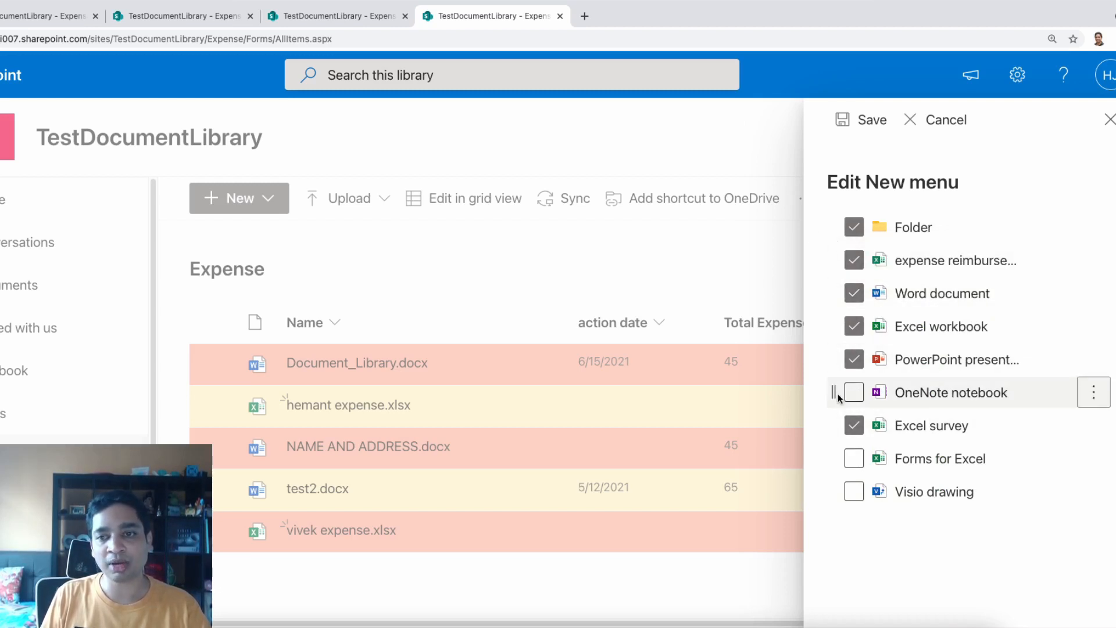
mouse_move(1091, 270)
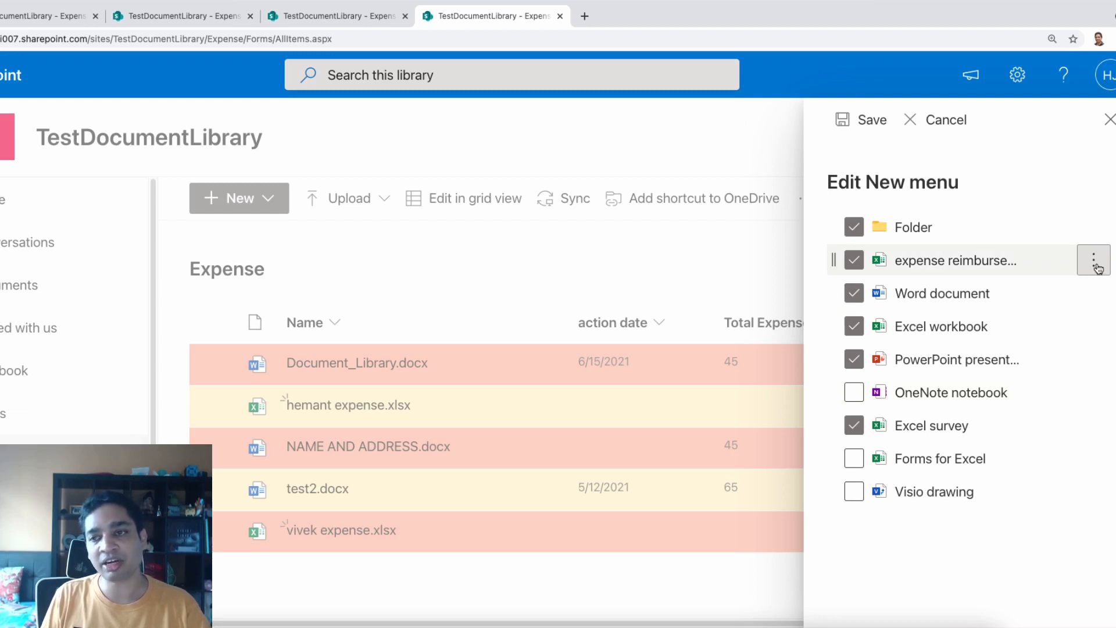
left_click(1096, 265)
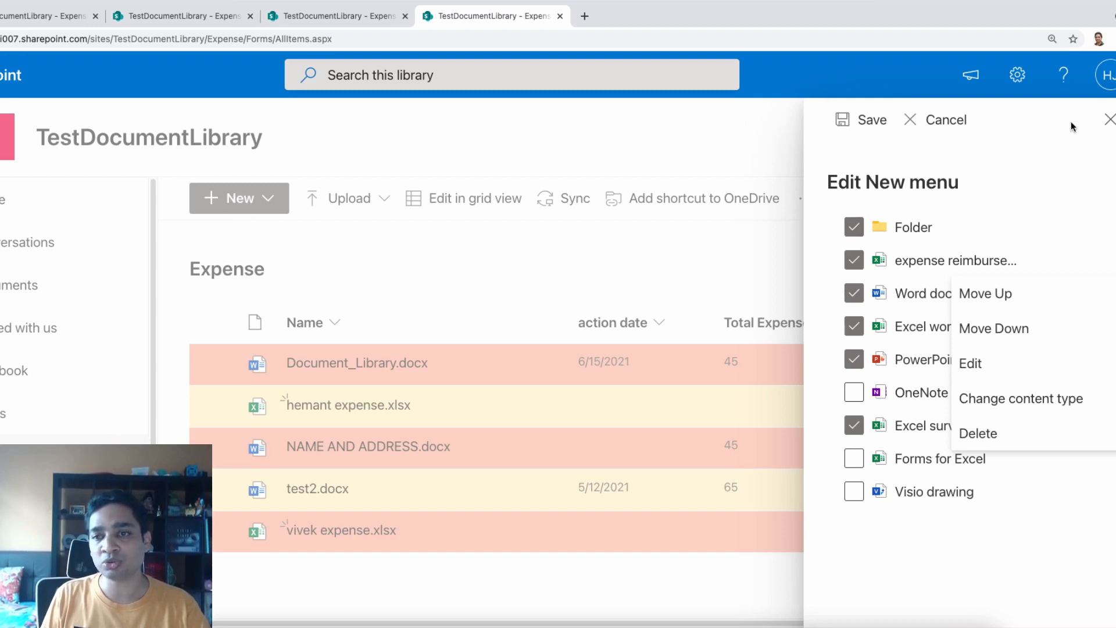
left_click(849, 116)
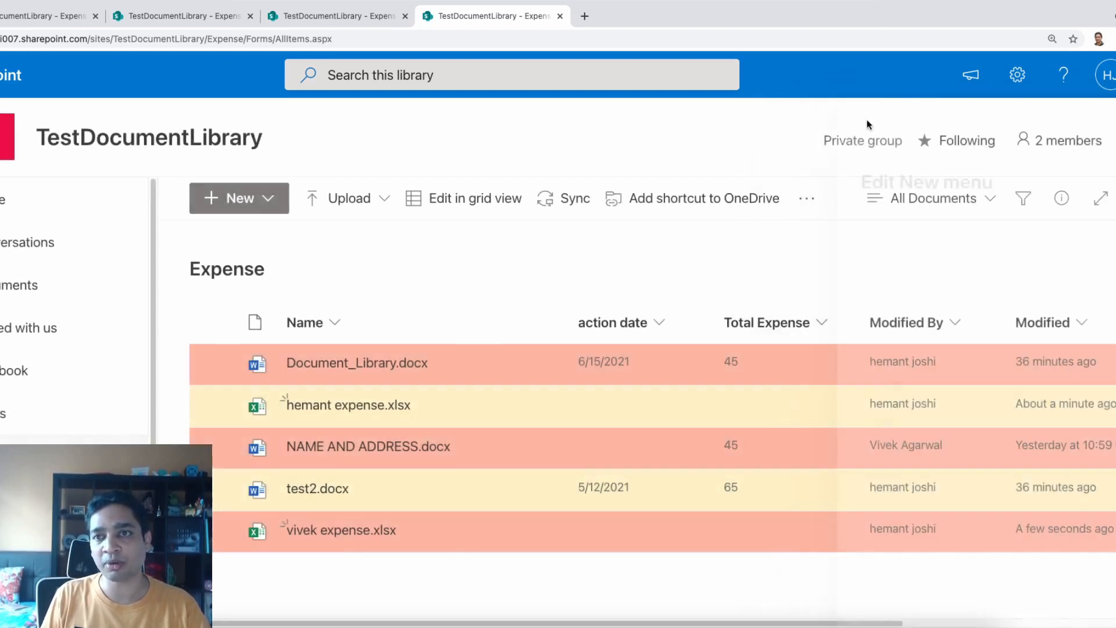
left_click(235, 199)
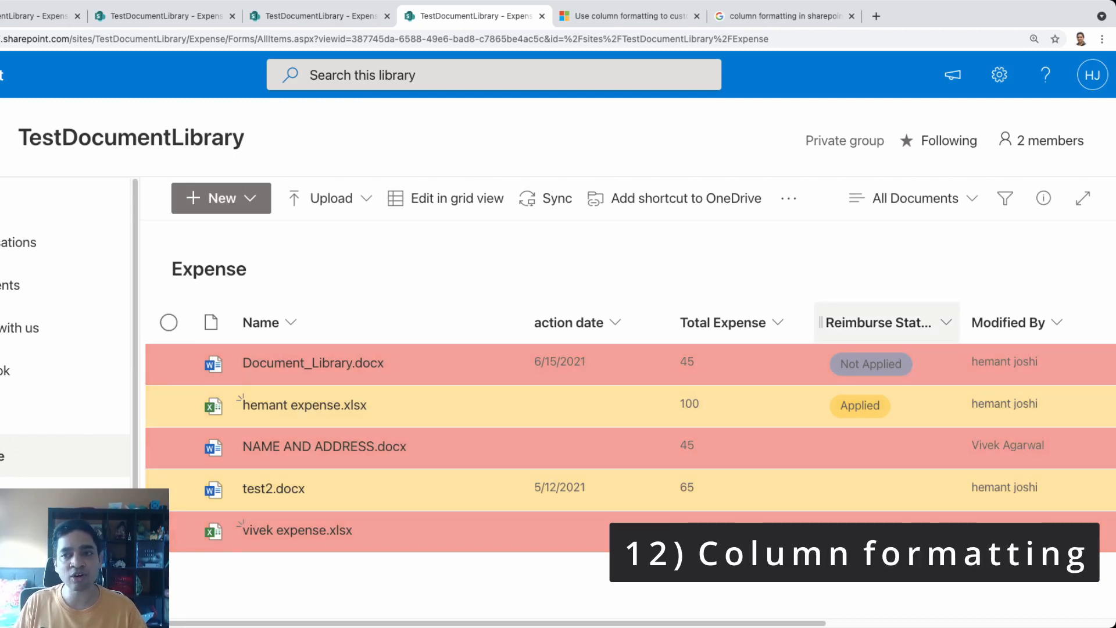
Reset the All Documents view's alternating row styles to default and save the plain styling
left_click(915, 198)
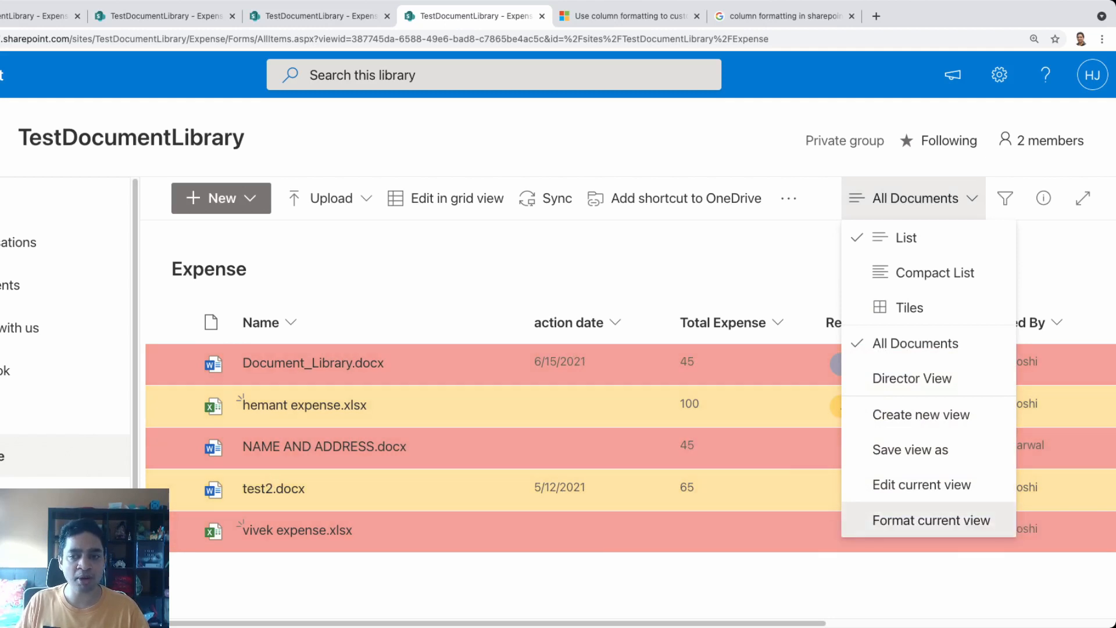
left_click(931, 519)
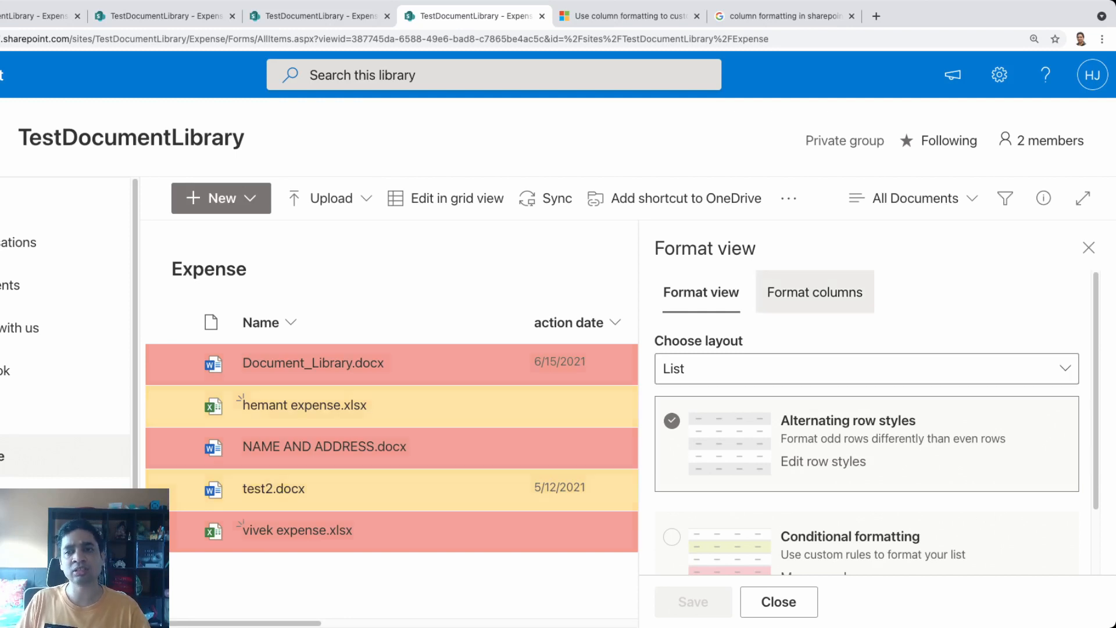
left_click(815, 292)
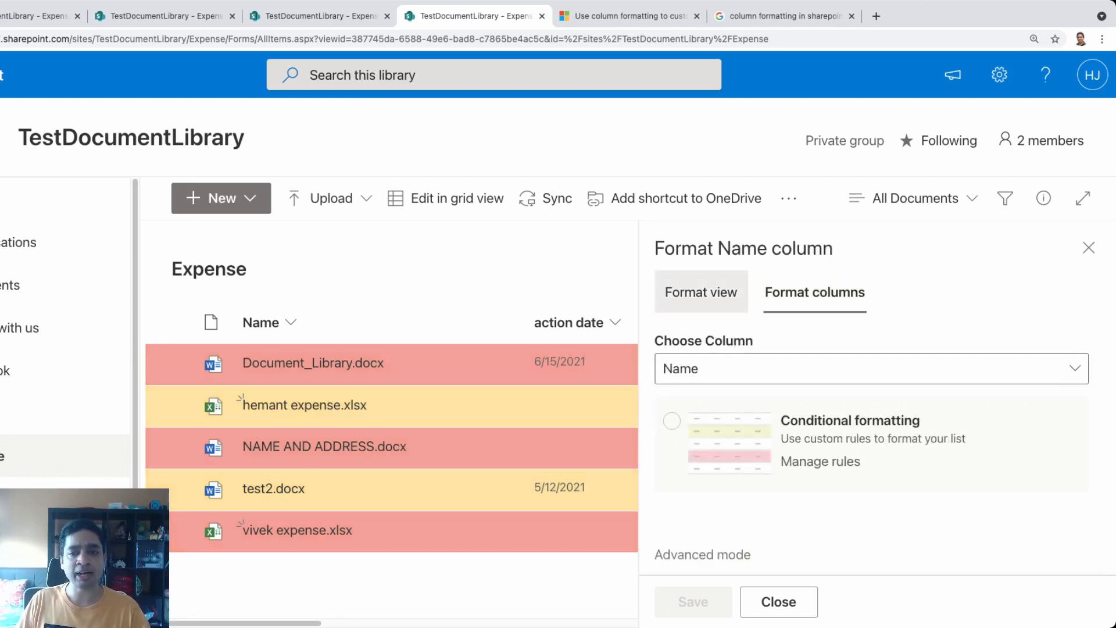
left_click(701, 292)
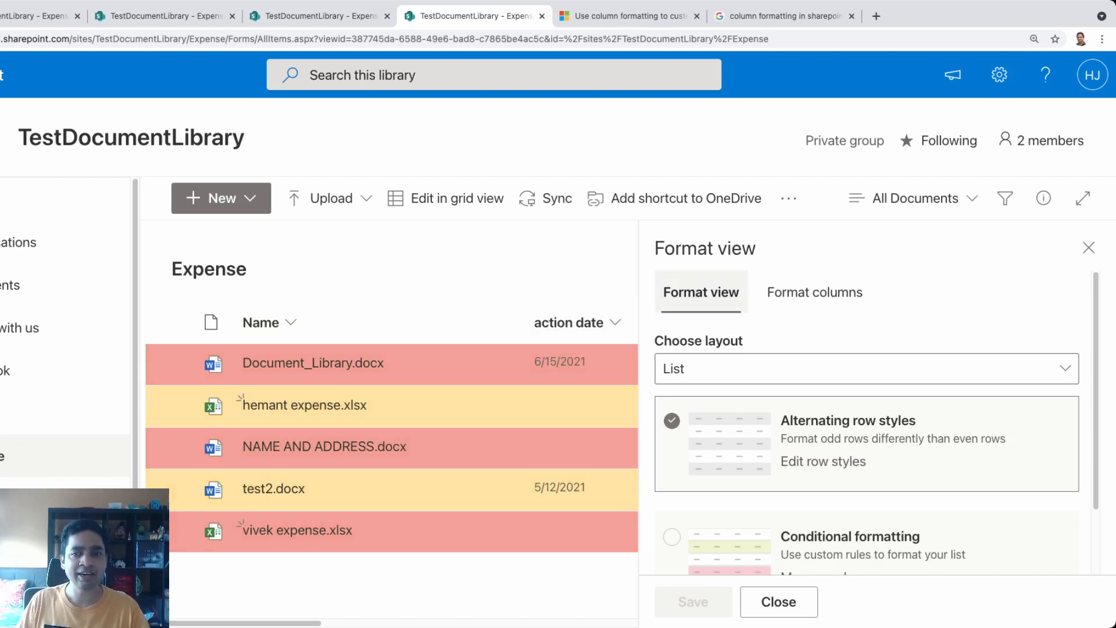
left_click(824, 461)
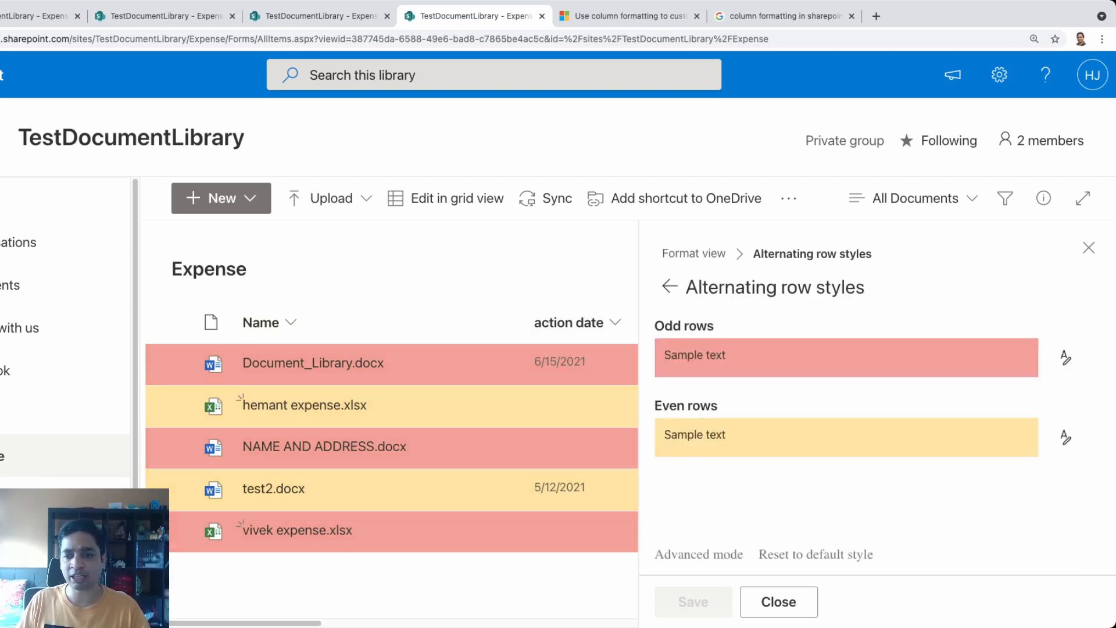
left_click(816, 554)
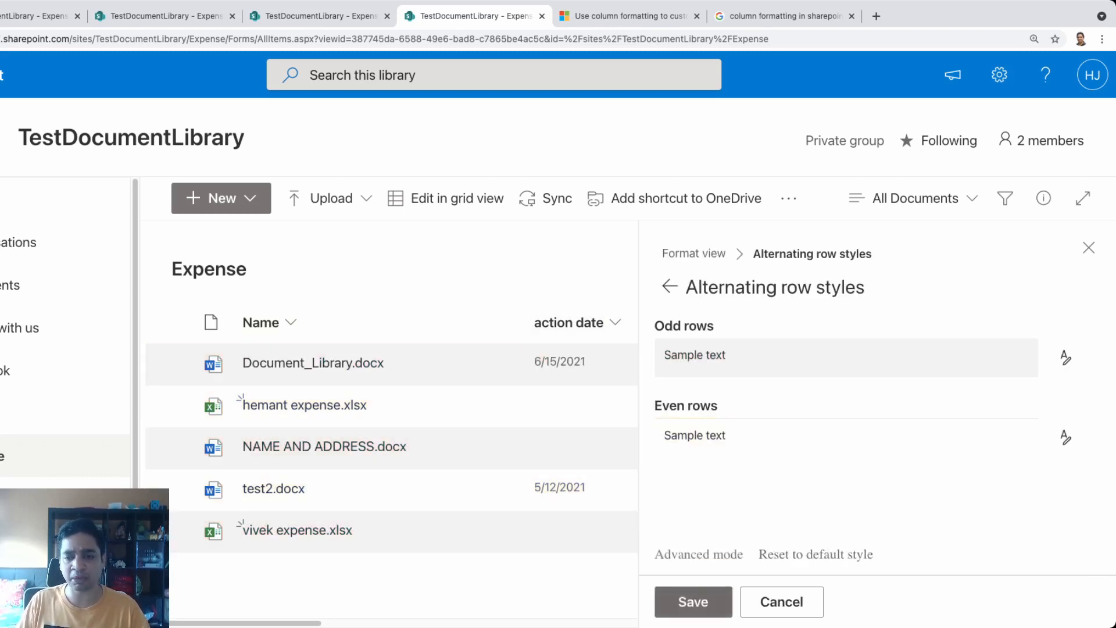
left_click(693, 602)
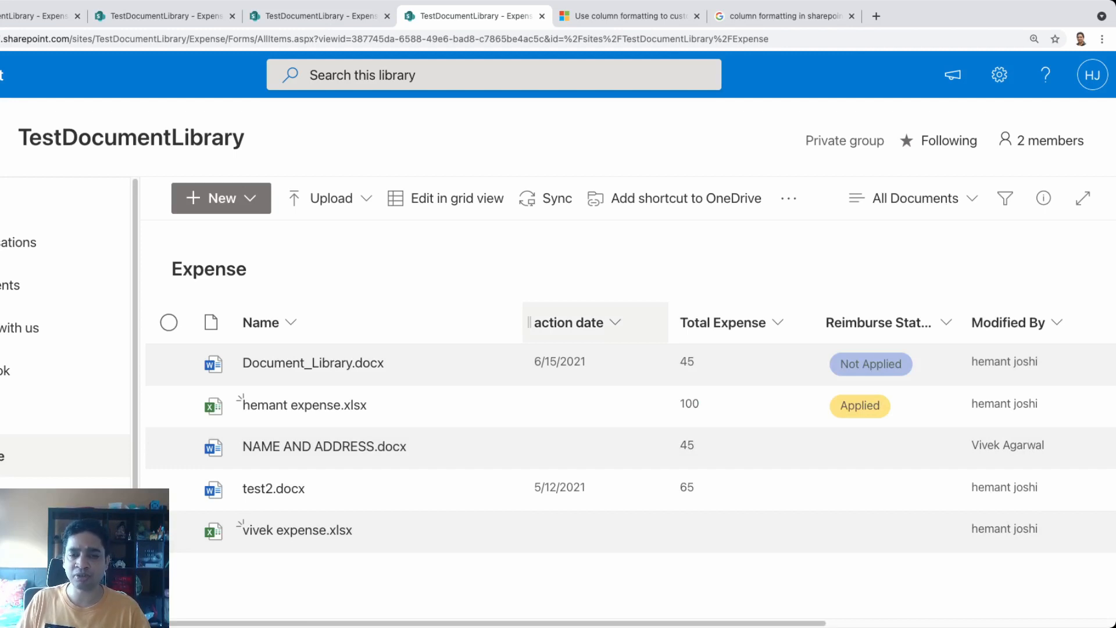
Apply the Format dates layout to the action date column and save it
left_click(568, 322)
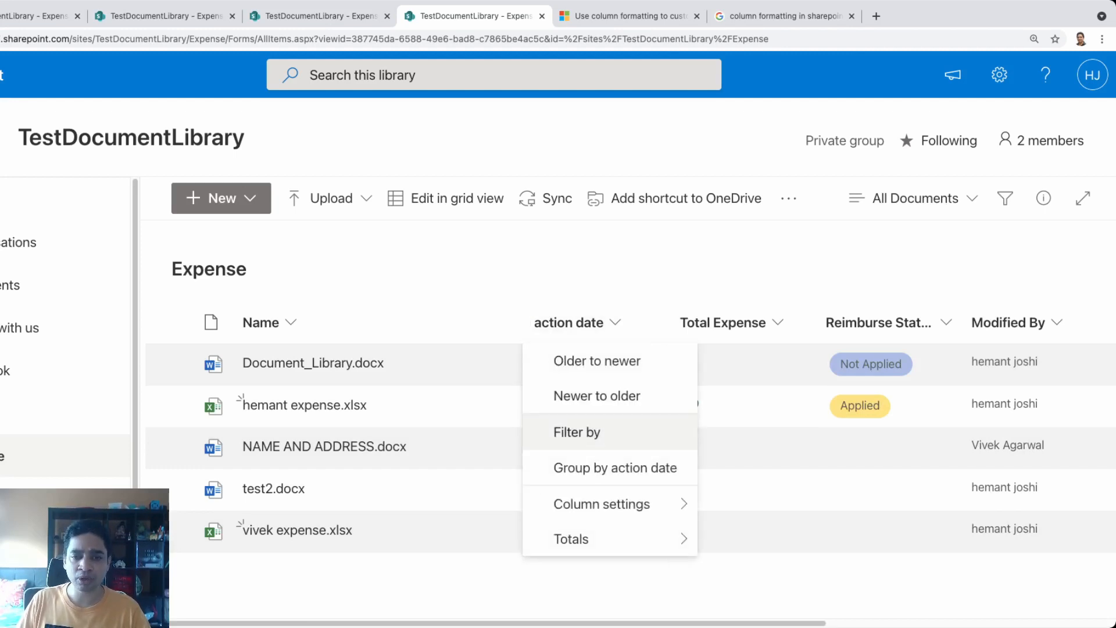
mouse_move(602, 503)
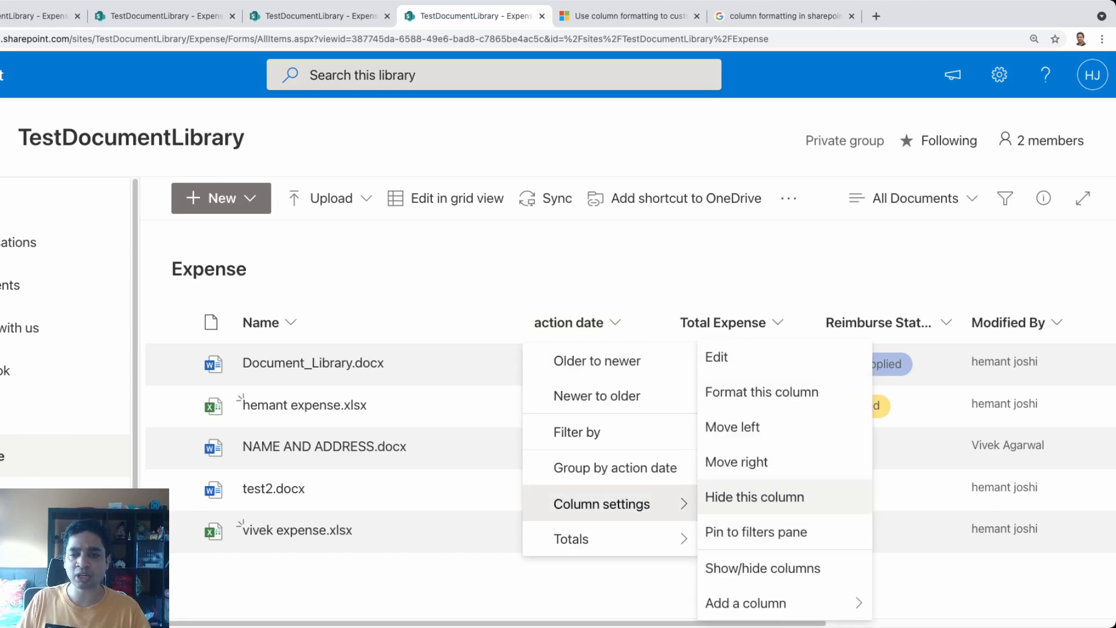
left_click(762, 392)
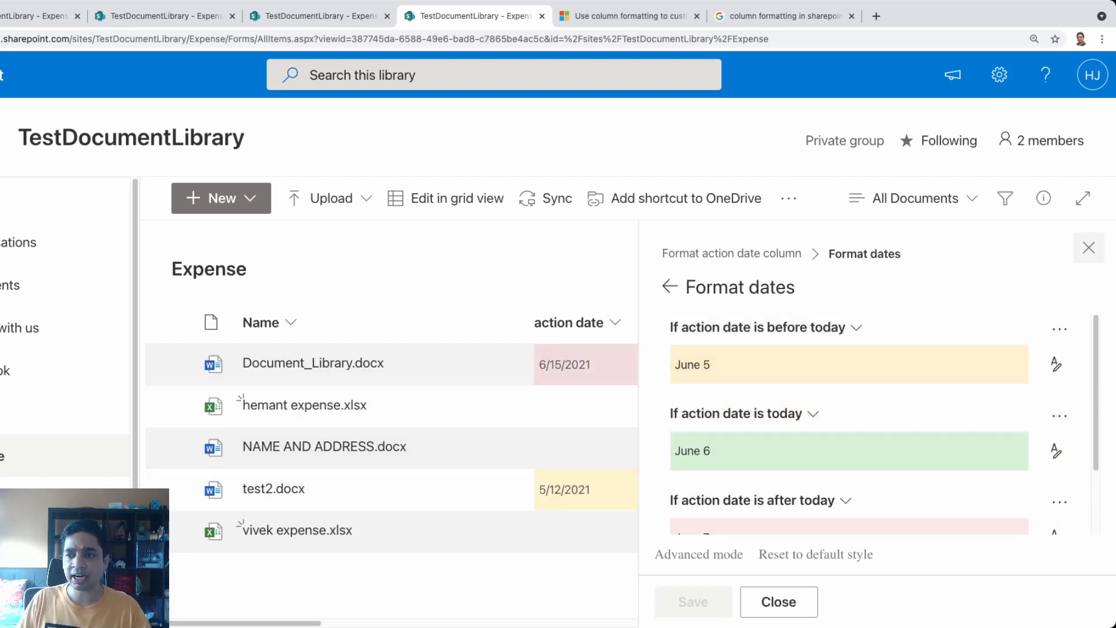
left_click(1089, 247)
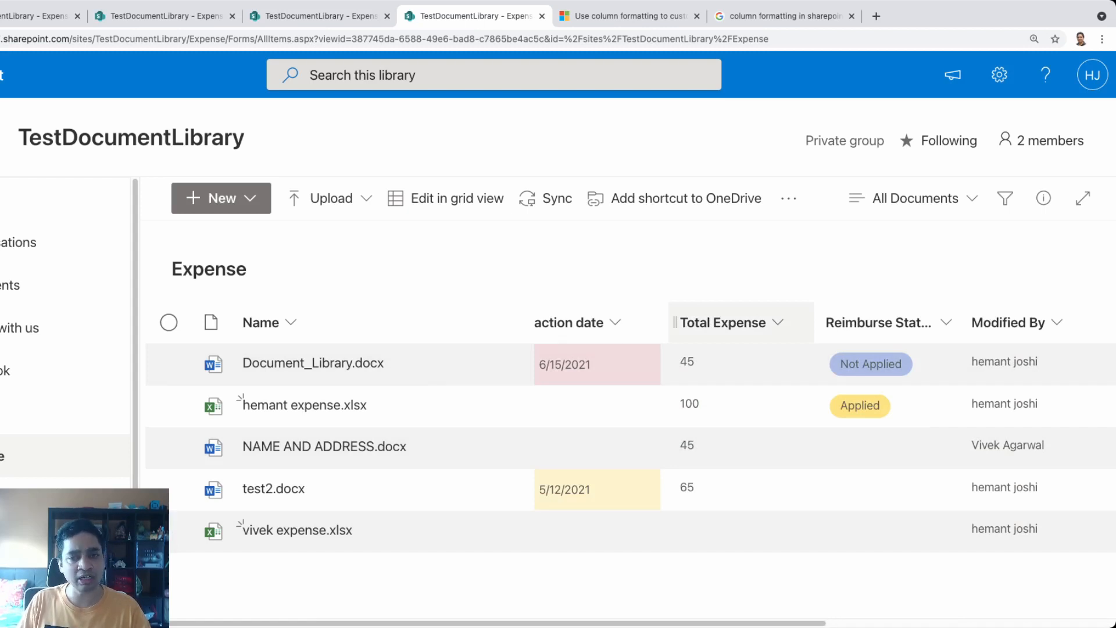
Format the Total Expense column with data bars scaled 0 to 100, save, and close the panel
left_click(723, 322)
mouse_move(747, 504)
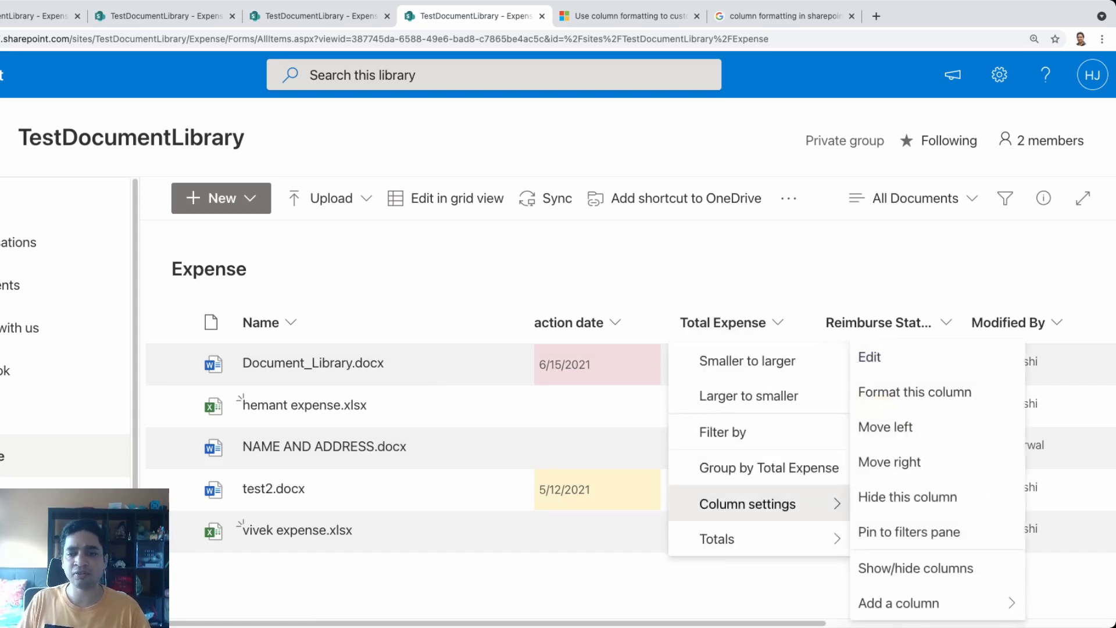
left_click(915, 392)
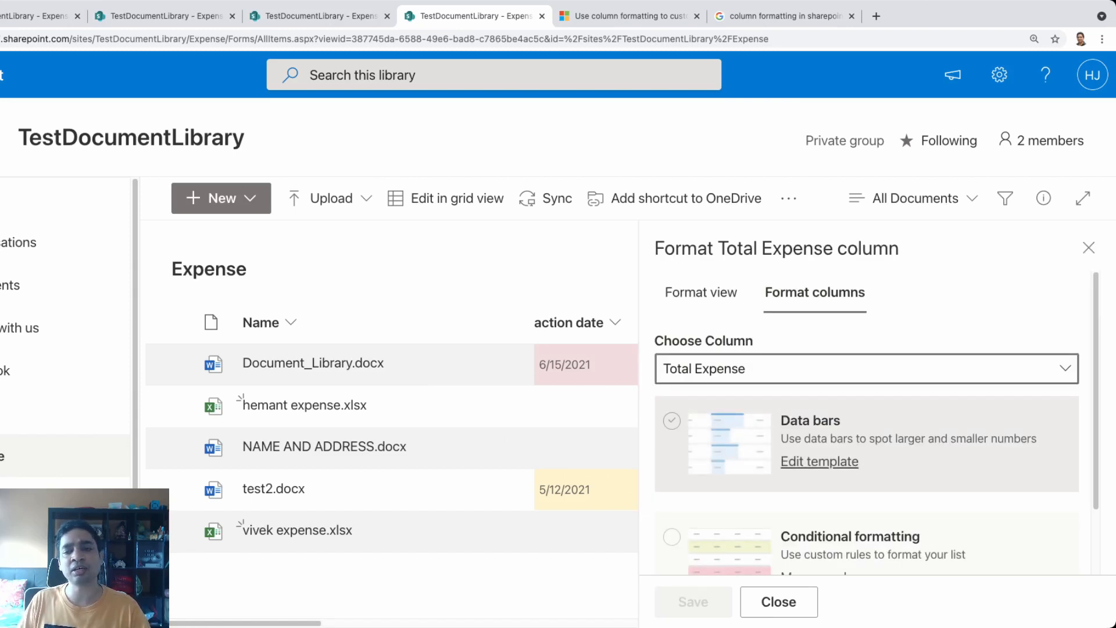
left_click(819, 461)
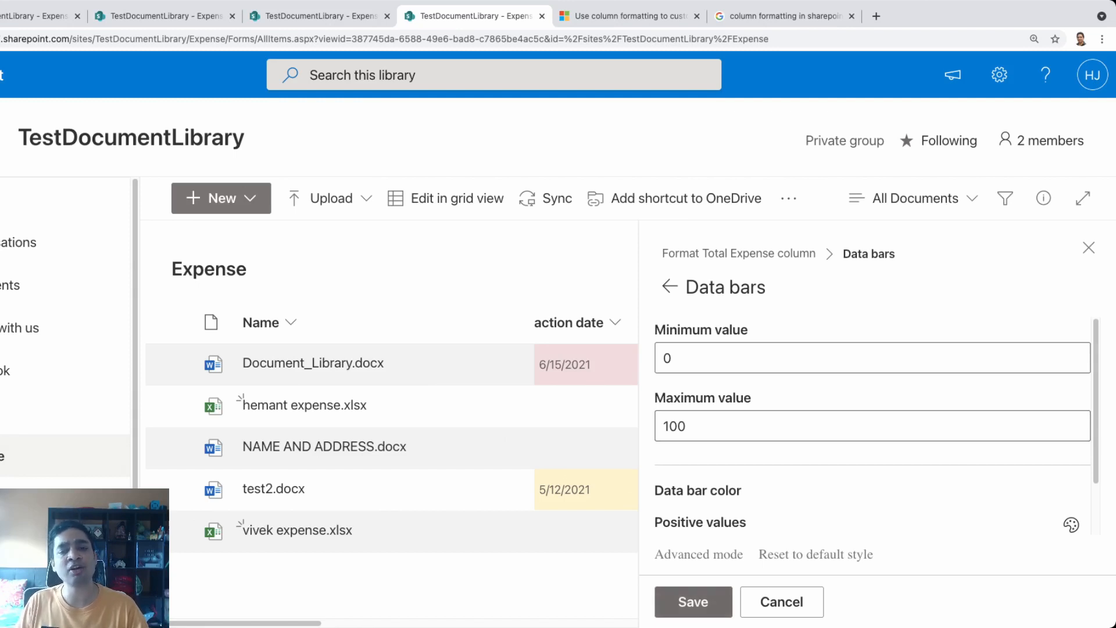
left_click(693, 602)
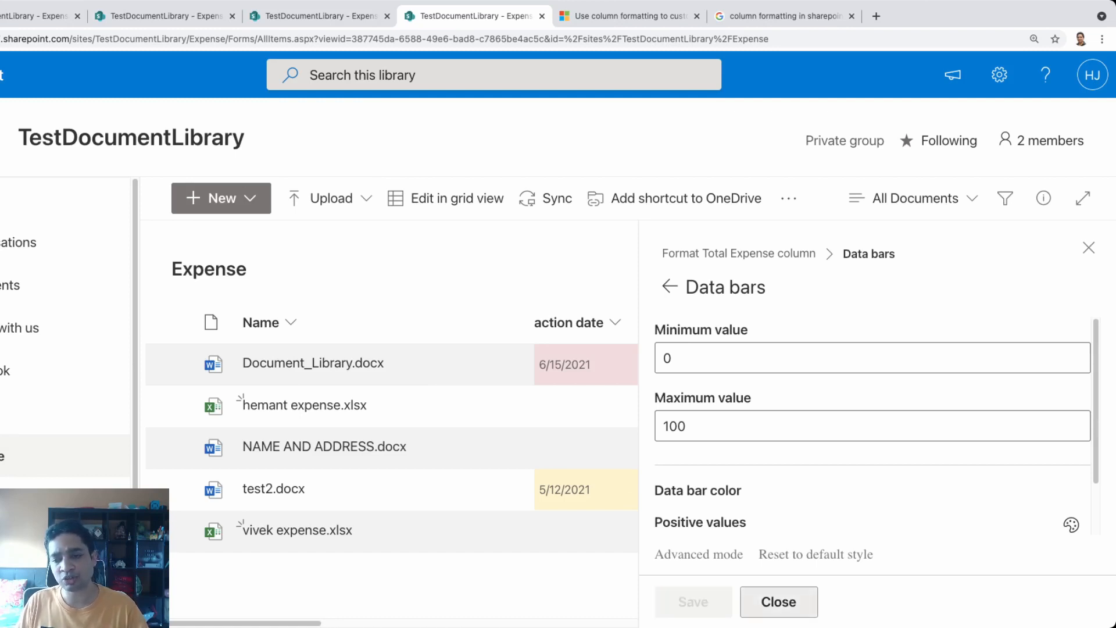
left_click(779, 601)
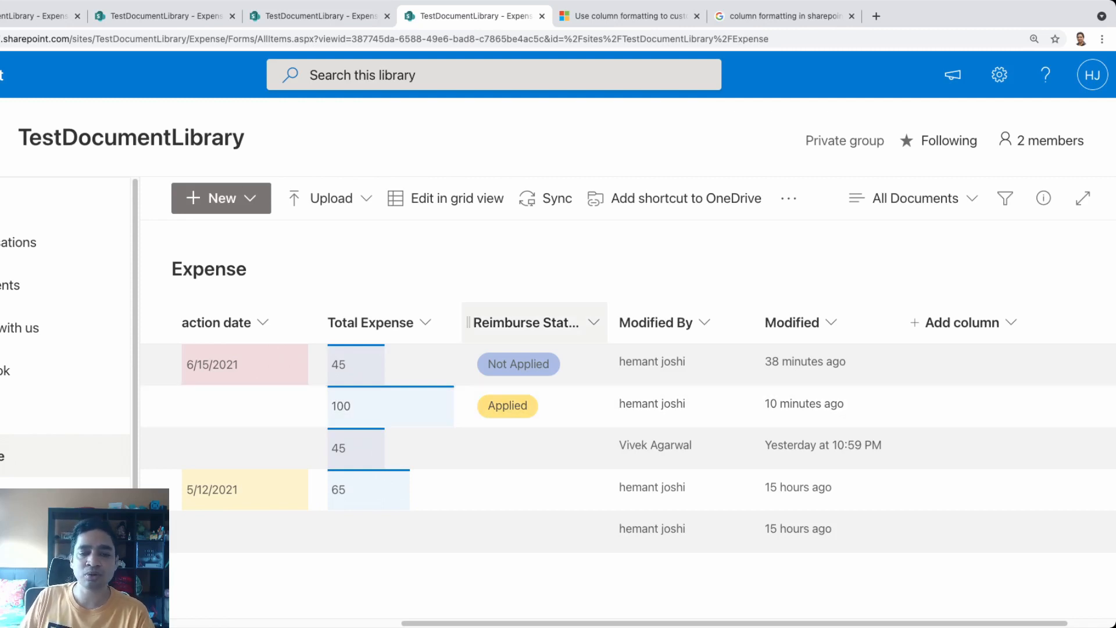
Preview background colours for Reimburse Status, revert to choice pills, and close without saving
left_click(526, 323)
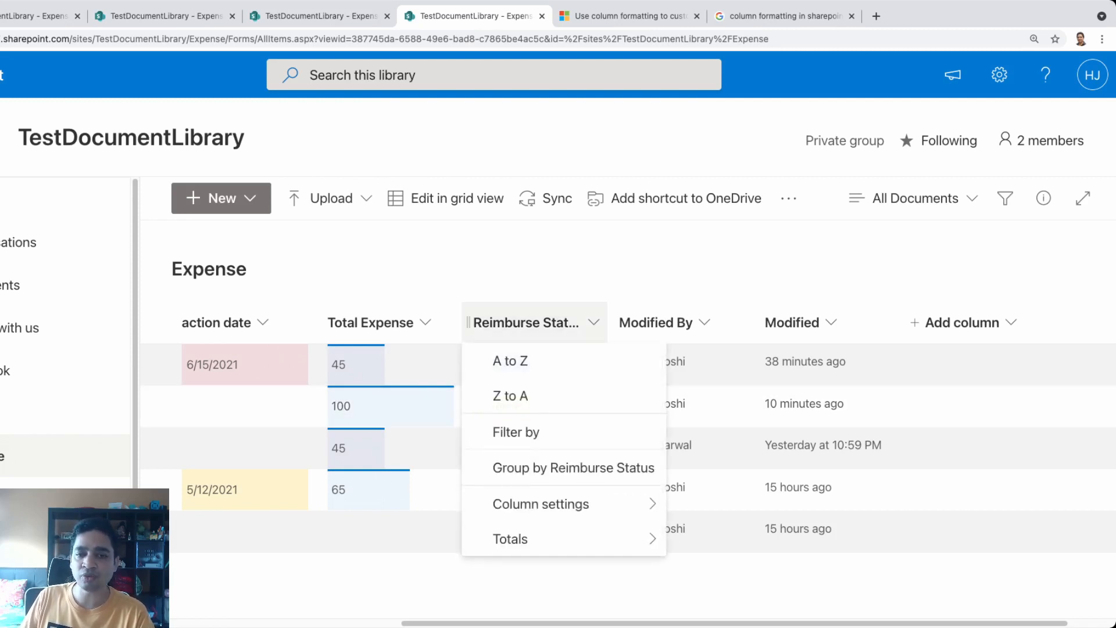
mouse_move(540, 503)
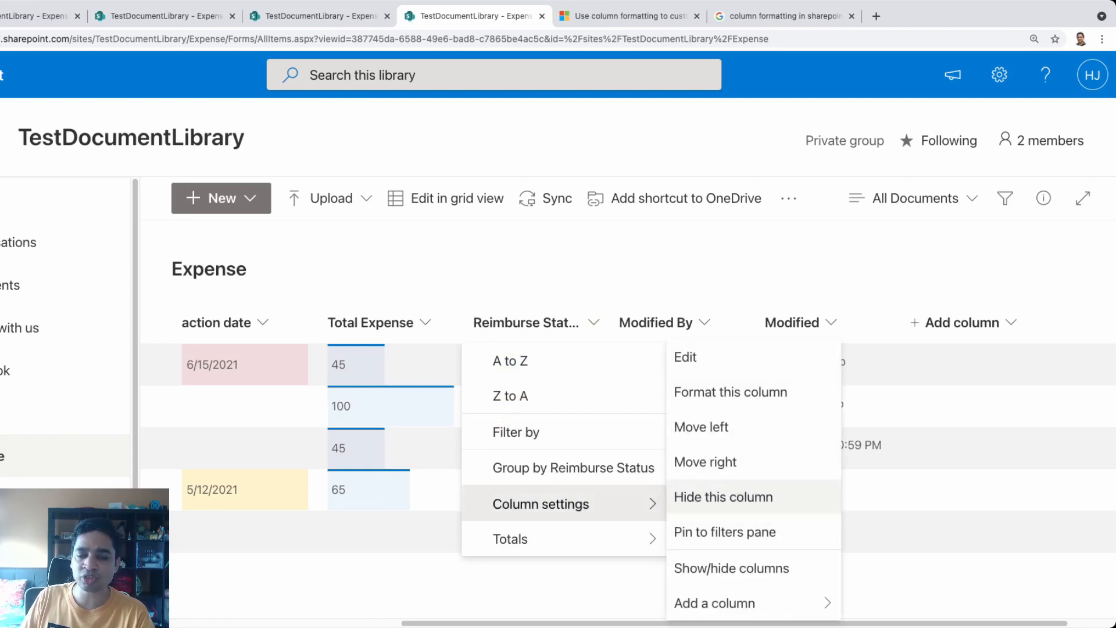
left_click(730, 392)
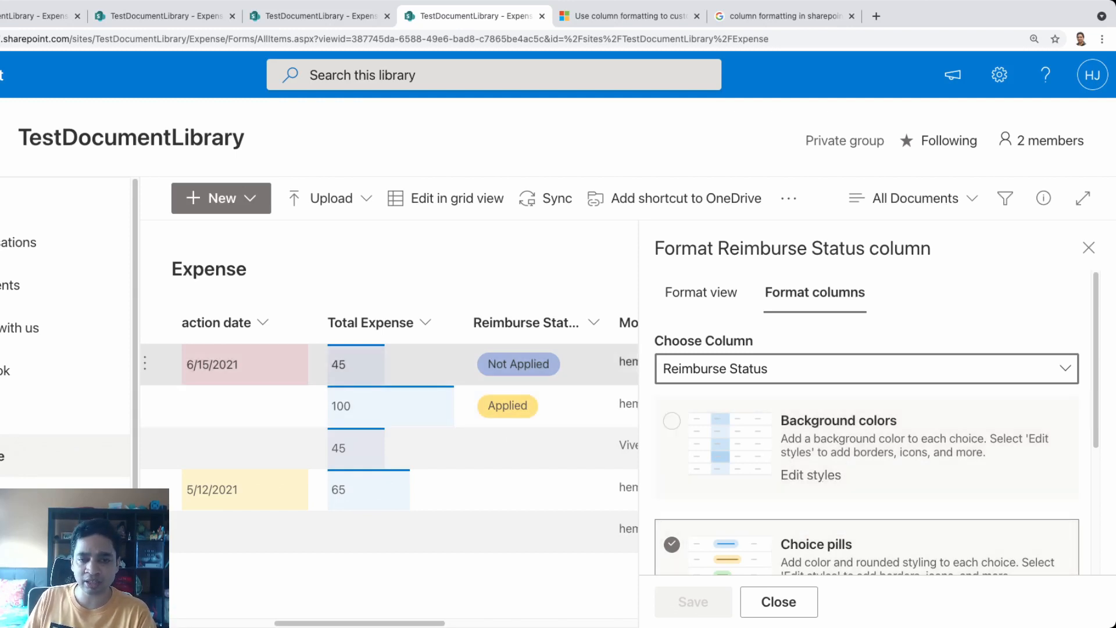
left_click(729, 443)
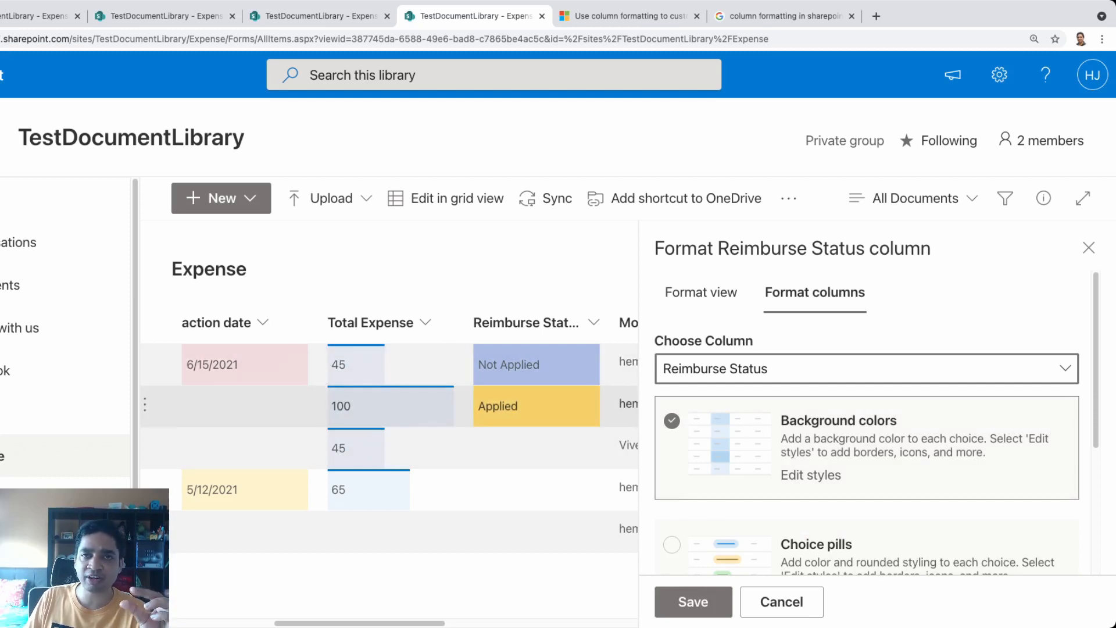
left_click(729, 547)
scroll(866, 424, "down", 3)
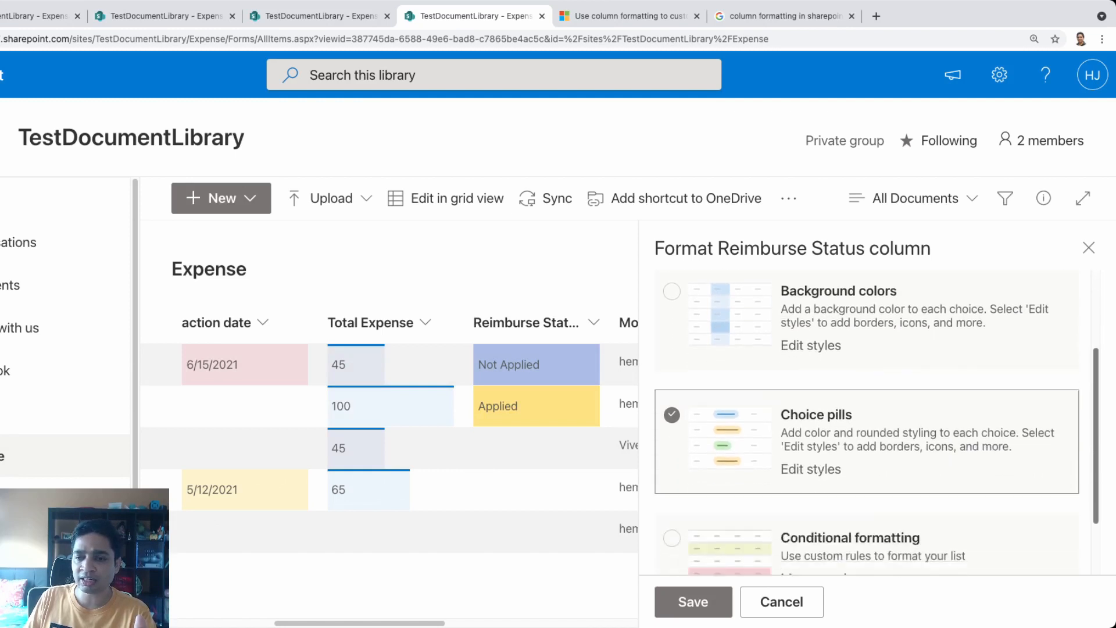
scroll(867, 494, "up", 3)
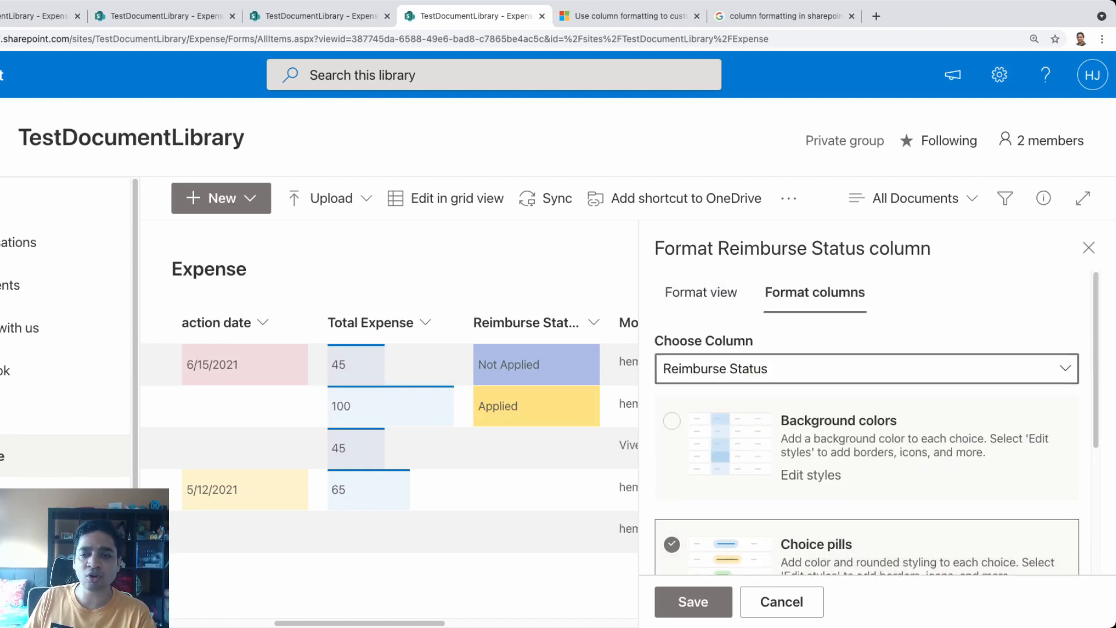
scroll(866, 494, "down", 4)
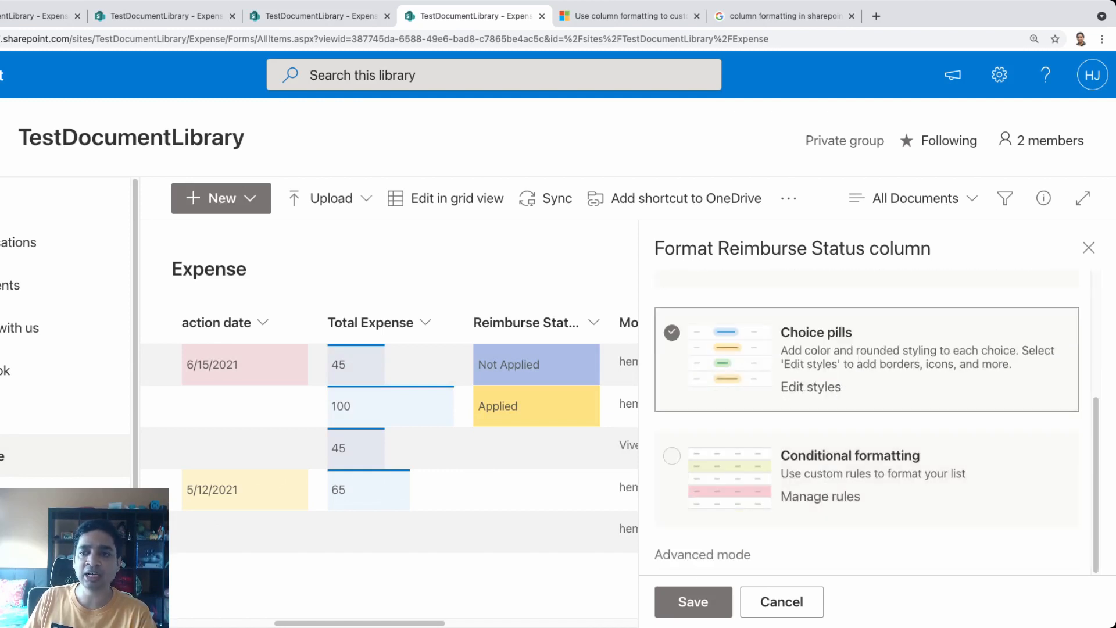
left_click(1089, 248)
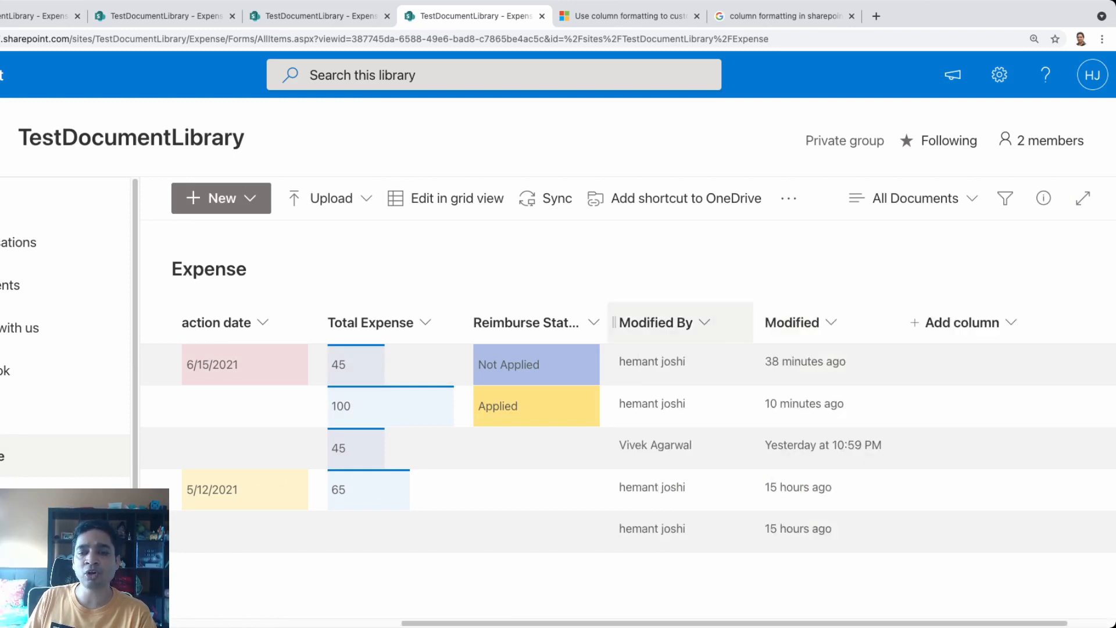
left_click(655, 322)
Check the Modified By and Modified formatting panels, scroll left, and open Total Expense's column menu
mouse_move(687, 504)
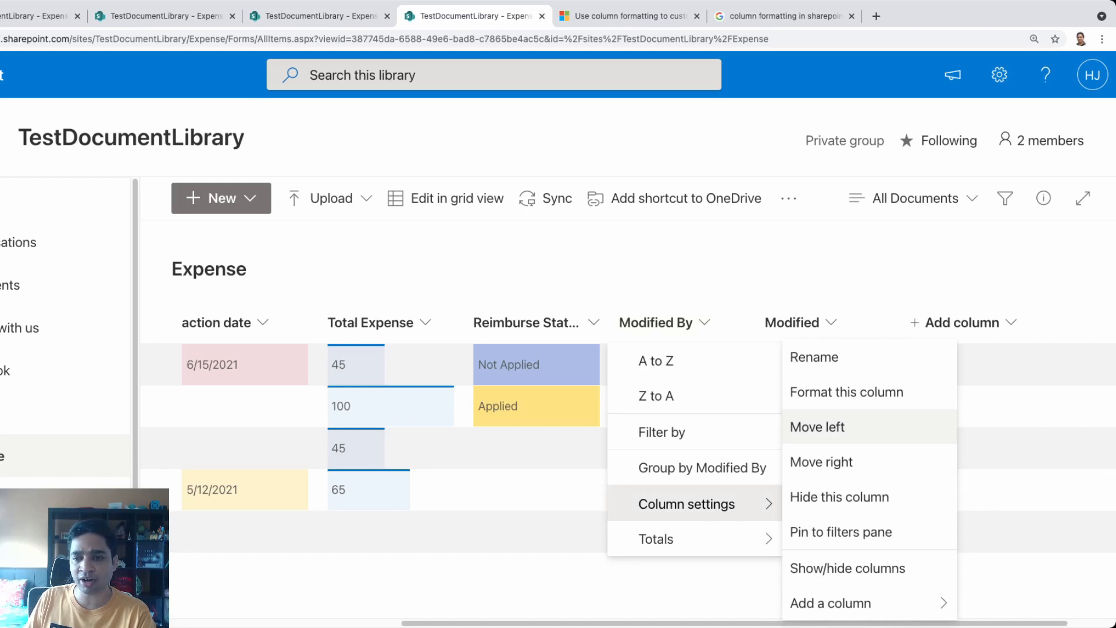
left_click(847, 392)
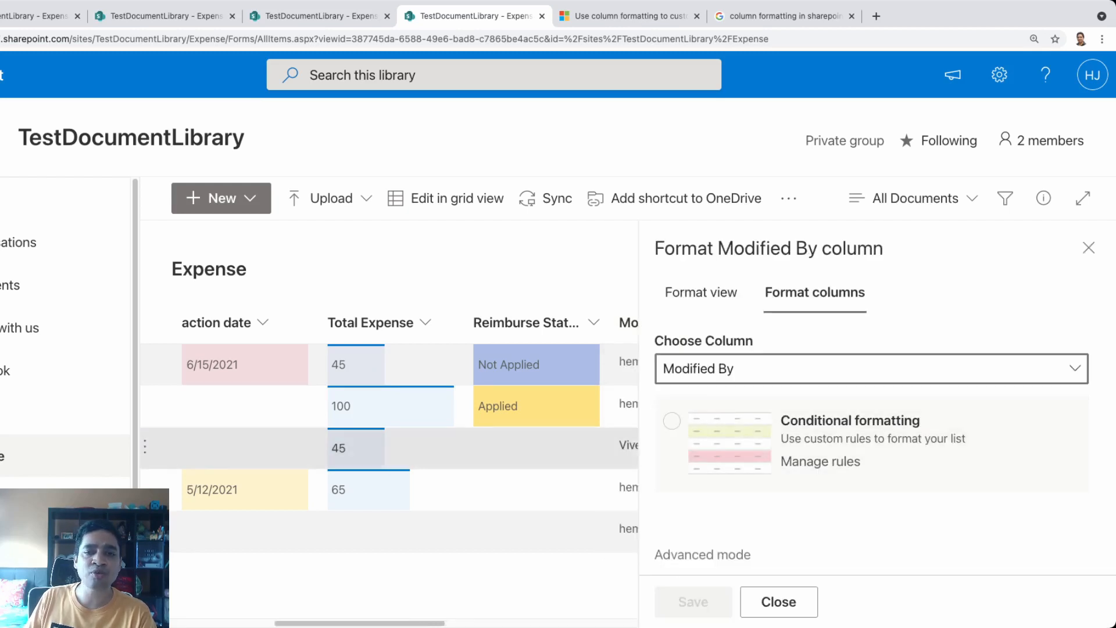
left_click(1089, 247)
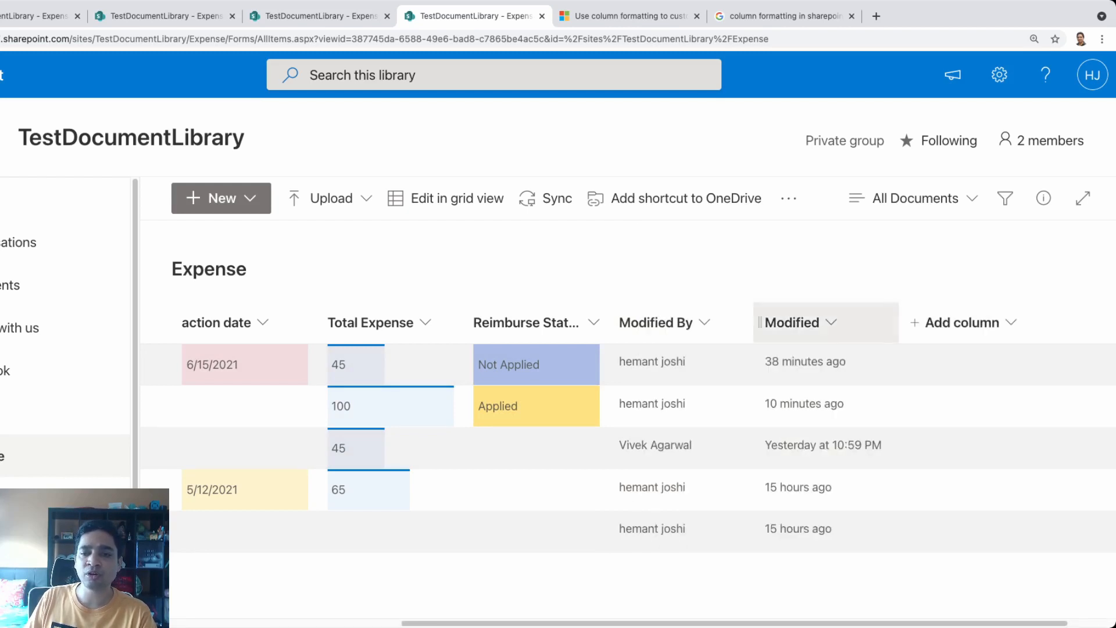
left_click(792, 322)
mouse_move(832, 503)
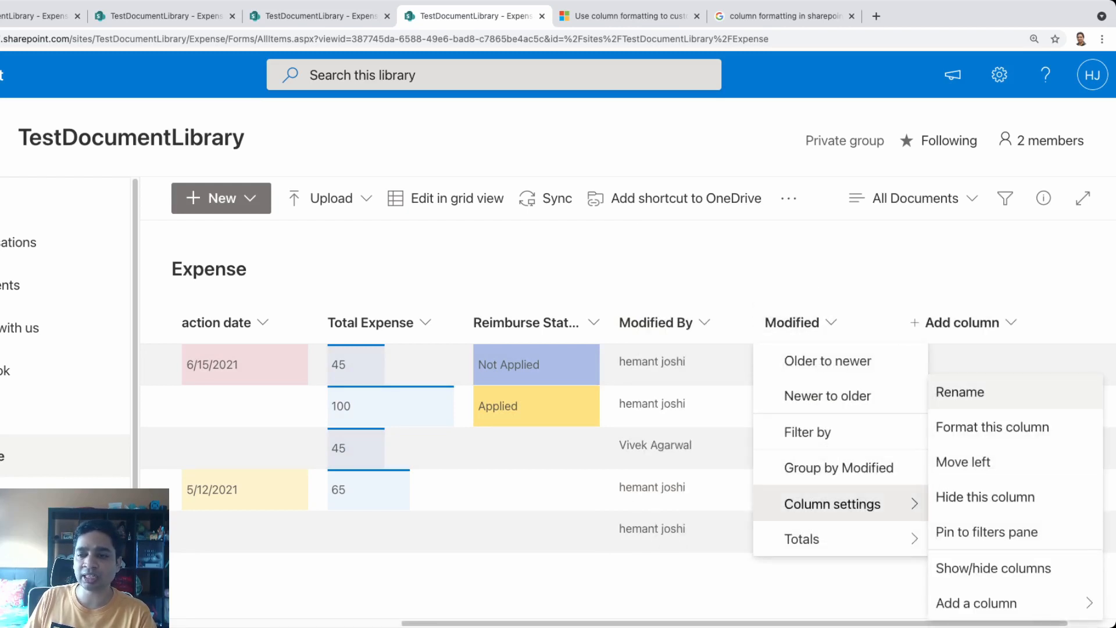
left_click(993, 427)
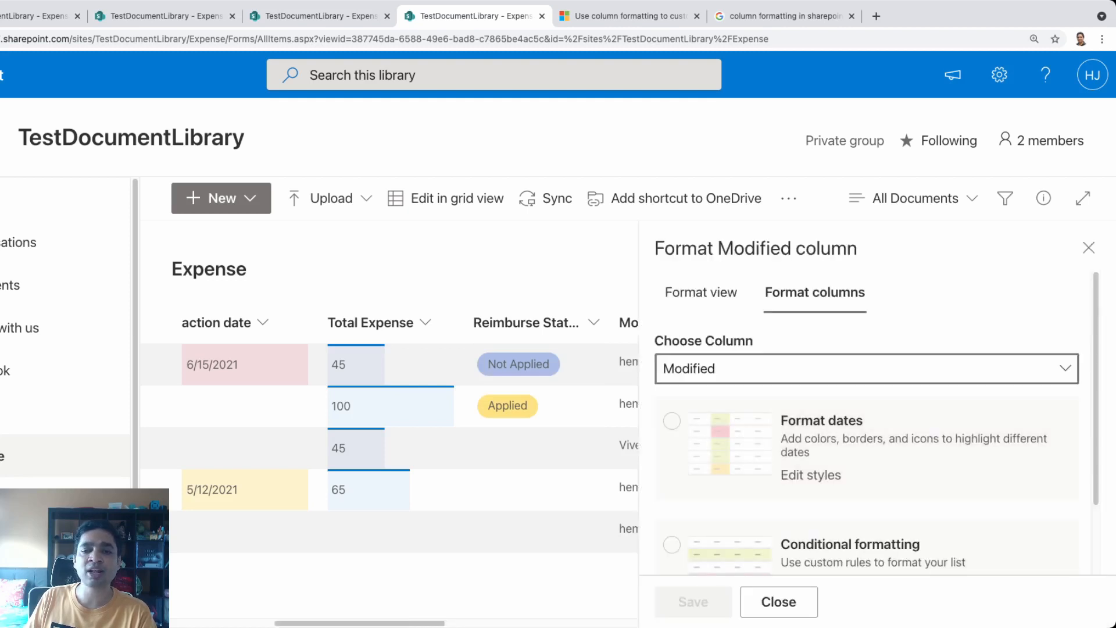
left_click(1088, 248)
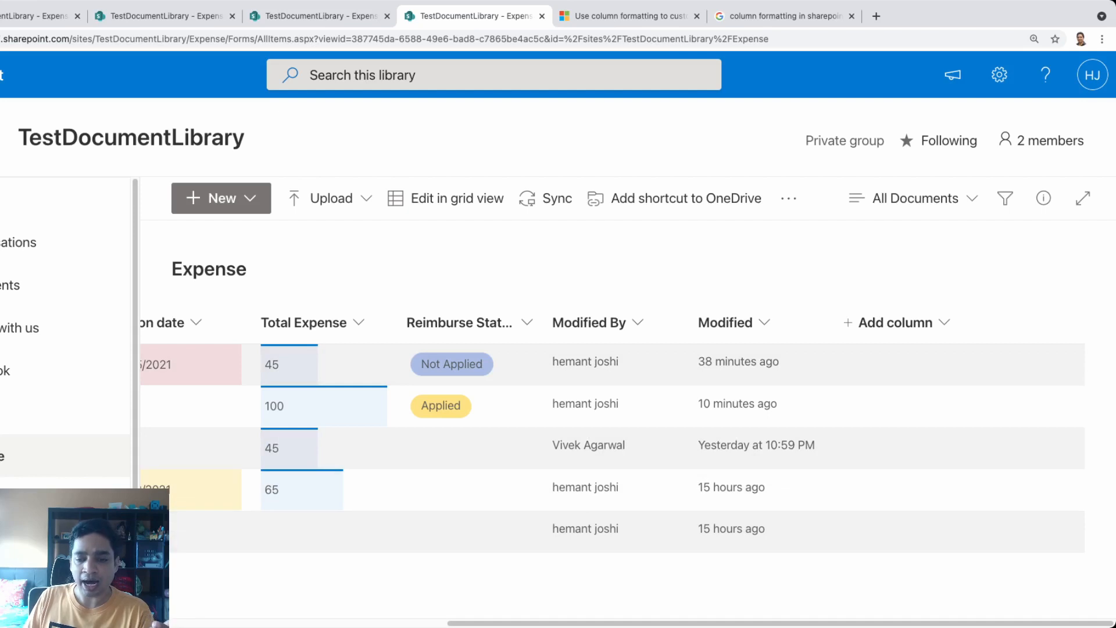
scroll(626, 471, "left", 8)
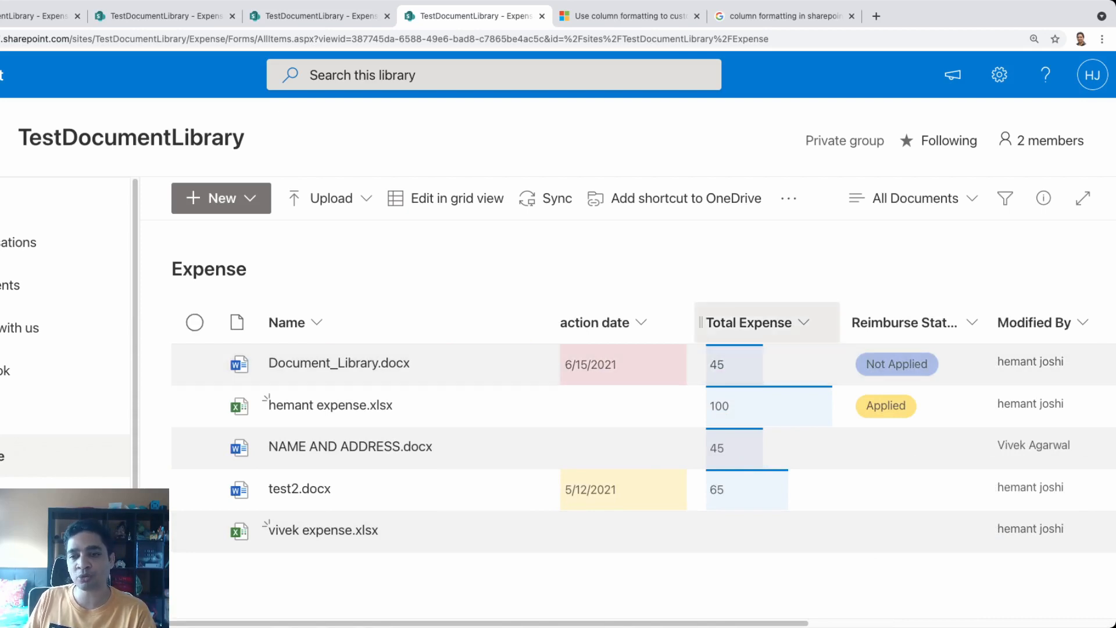
left_click(749, 322)
View the Total Expense column's formatting JSON in Advanced mode, then go to the documentation
mouse_move(773, 503)
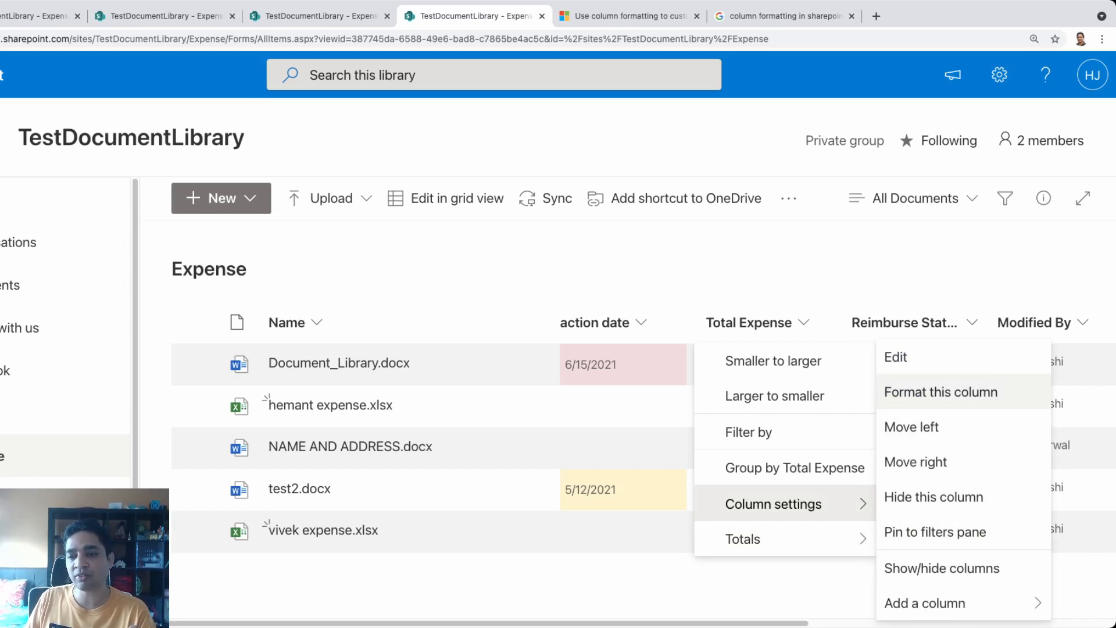
left_click(941, 391)
left_click(702, 555)
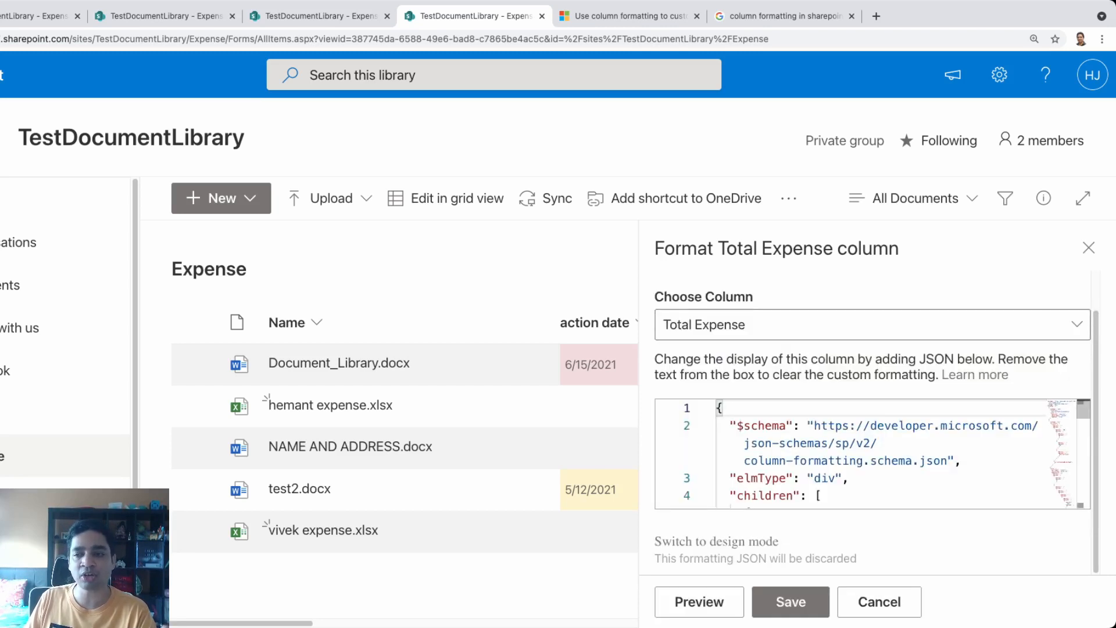
left_click(814, 443)
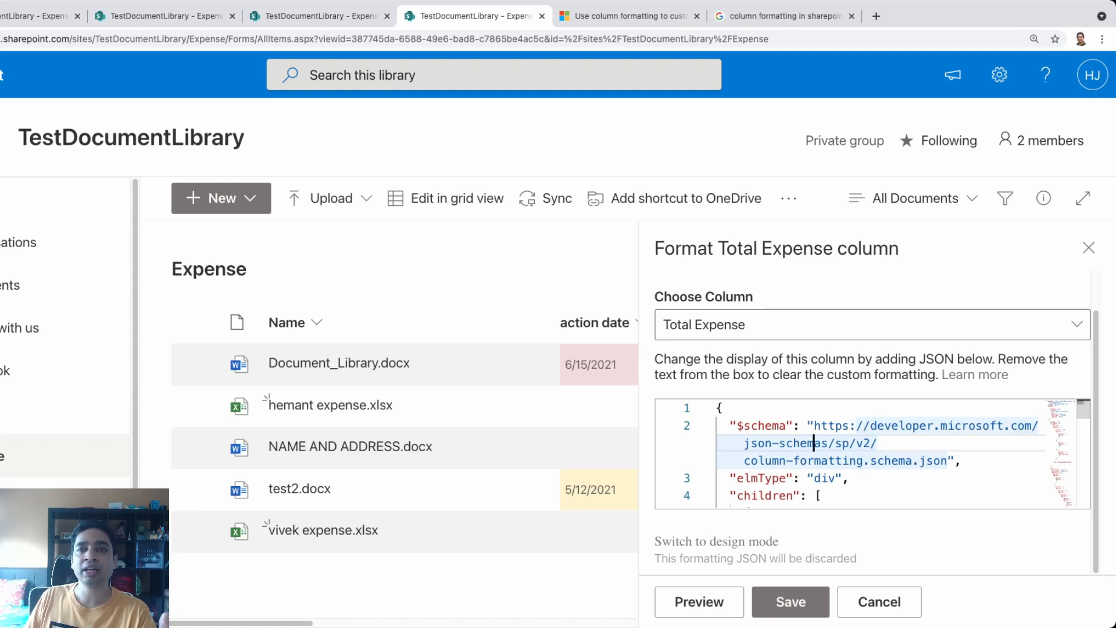
left_click(624, 16)
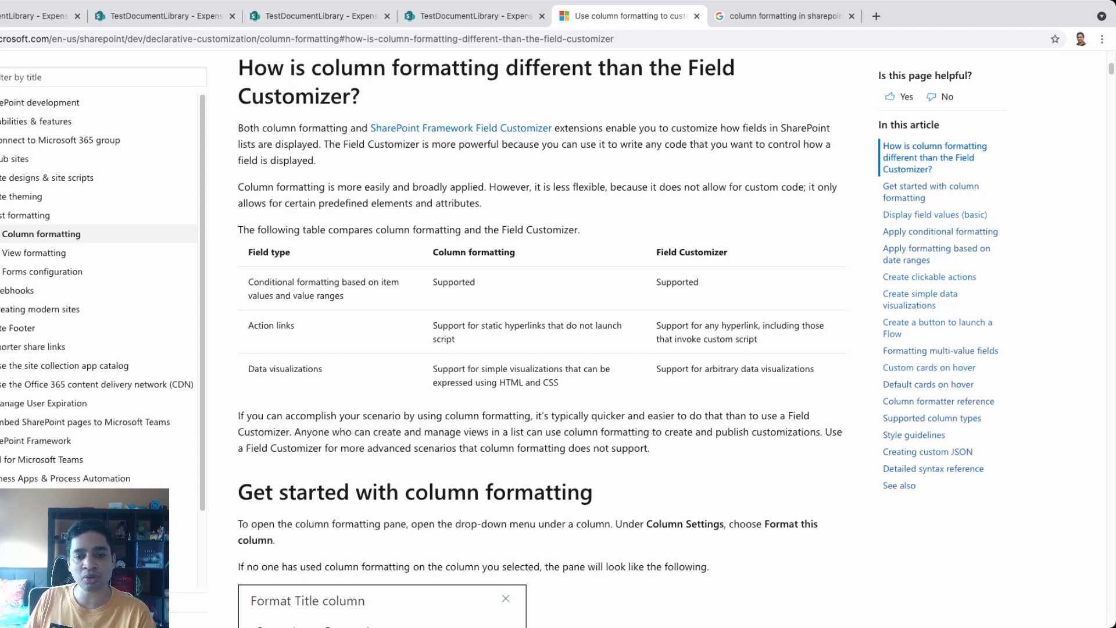
Browse the article's Flow button, multi-value fields, hover cards, field values and conditional formatting sections
scroll(540, 337, "down", 10)
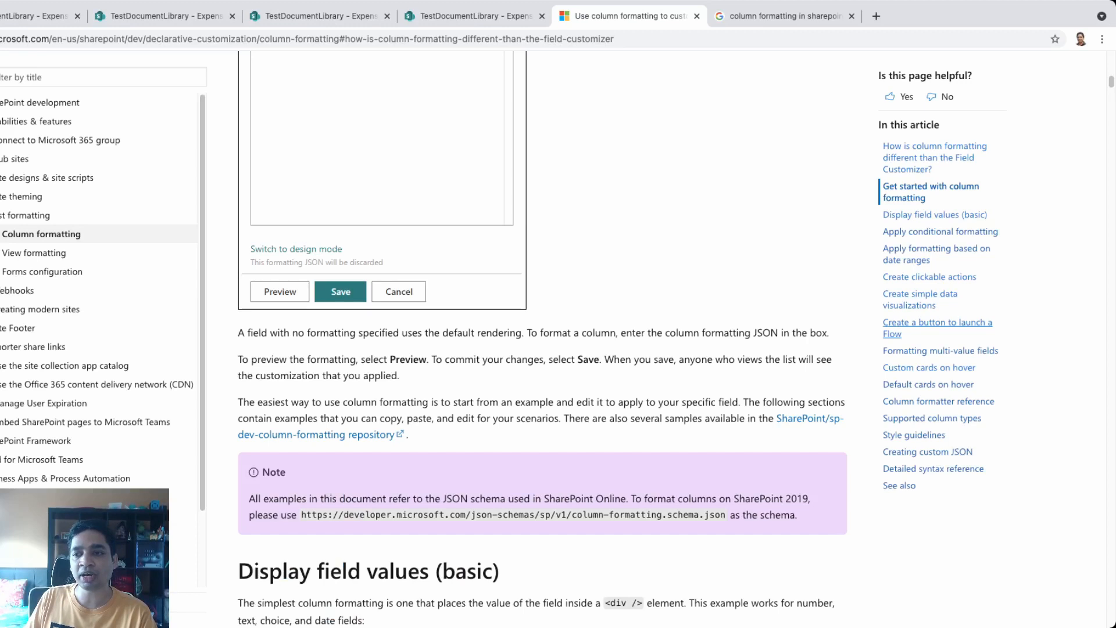
left_click(937, 322)
scroll(541, 337, "down", 7)
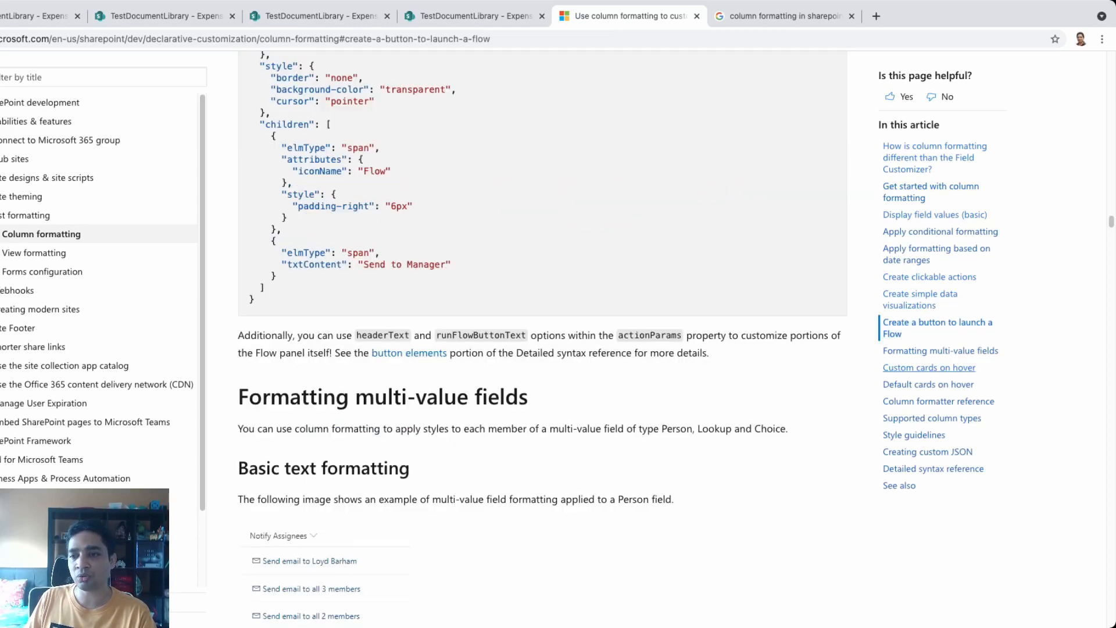
left_click(940, 350)
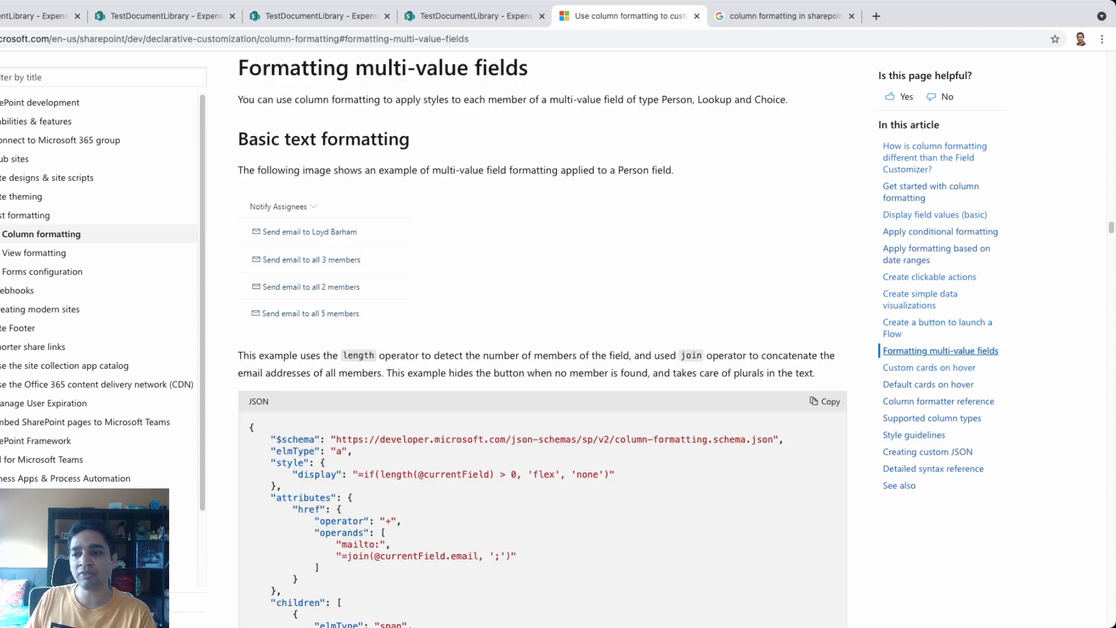
scroll(542, 337, "down", 20)
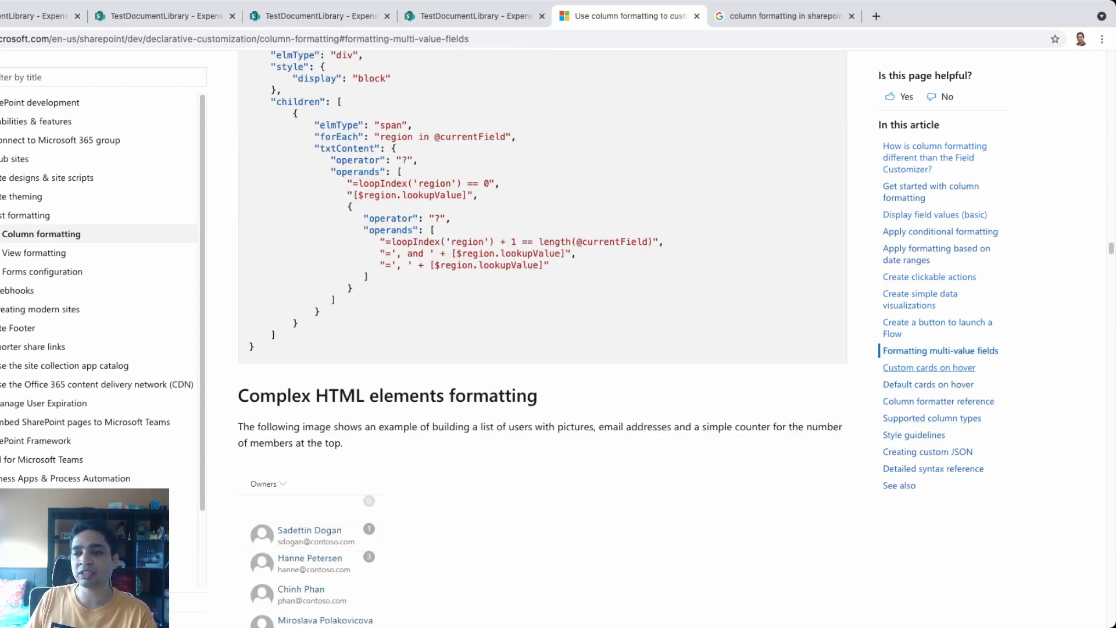
left_click(929, 368)
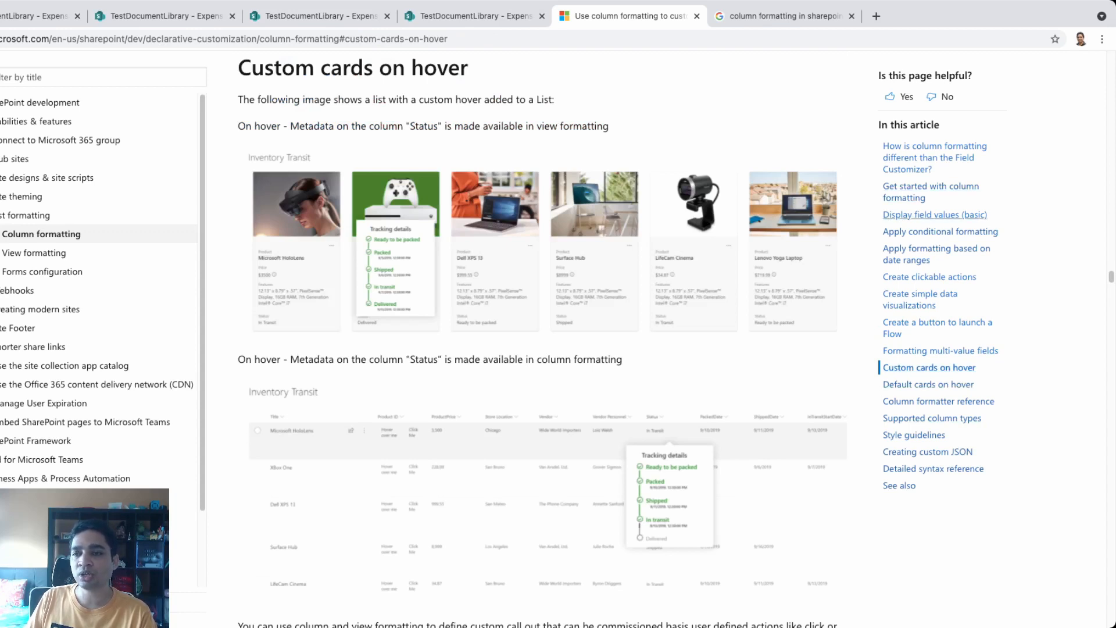
left_click(934, 214)
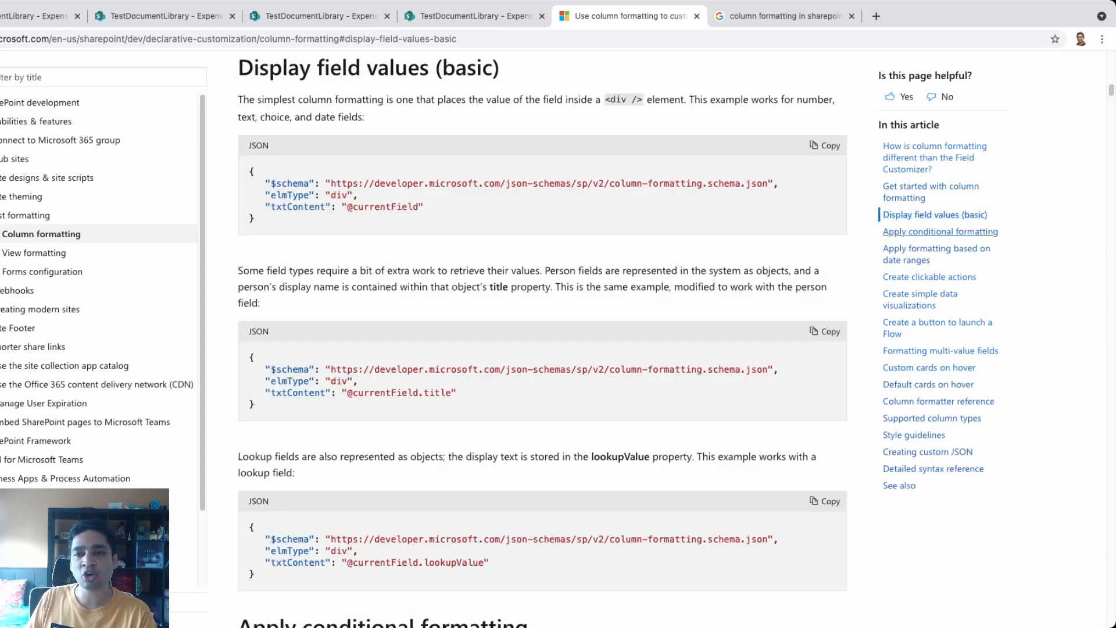
left_click(940, 232)
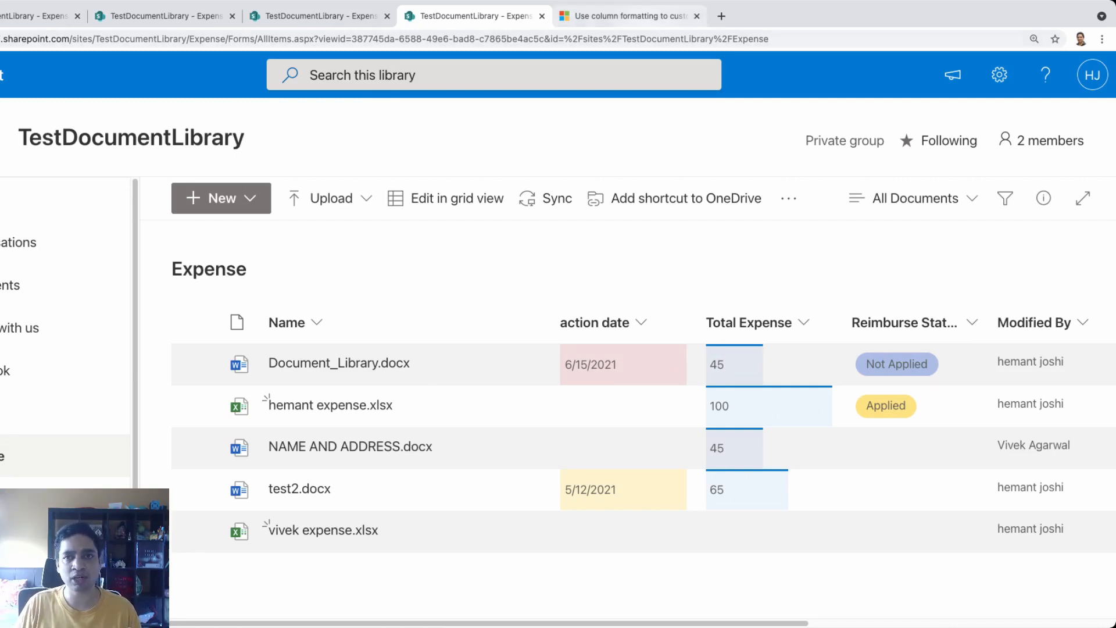
Copy the column formatting article's URL and bring up the Expense library's New menu
left_click(627, 16)
left_click(512, 39)
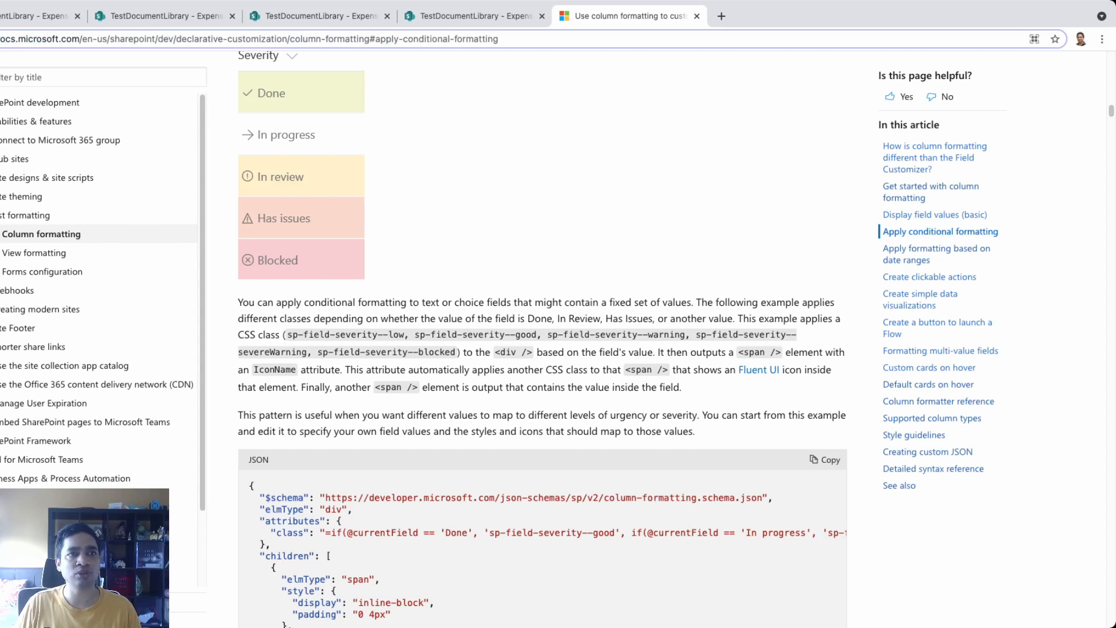
left_click_drag(505, 39, 2, 39)
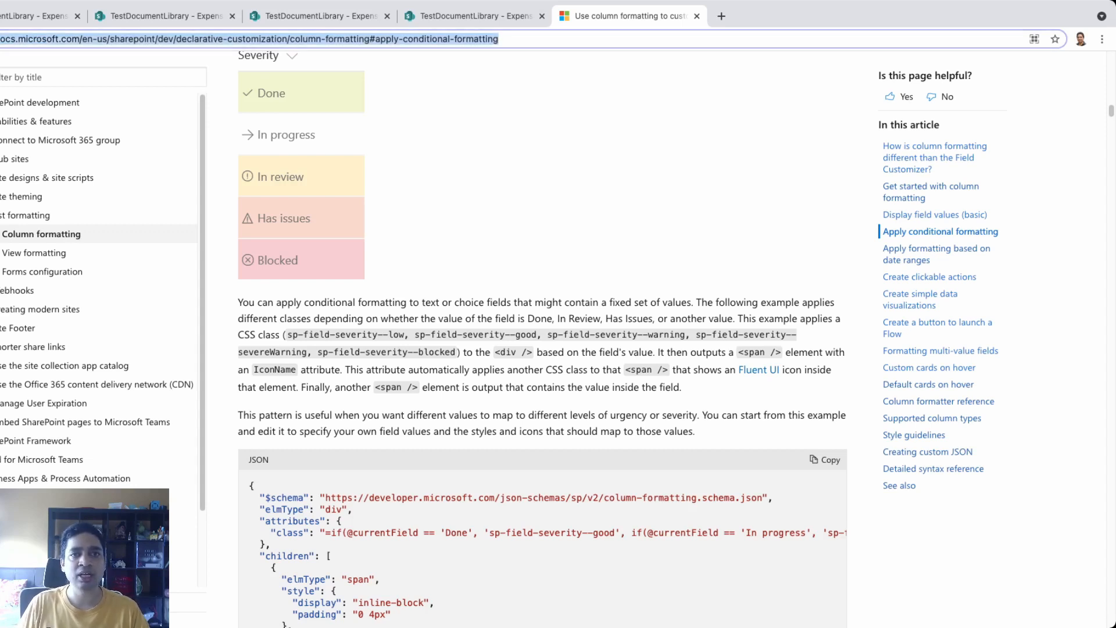
left_click(483, 19)
left_click(221, 198)
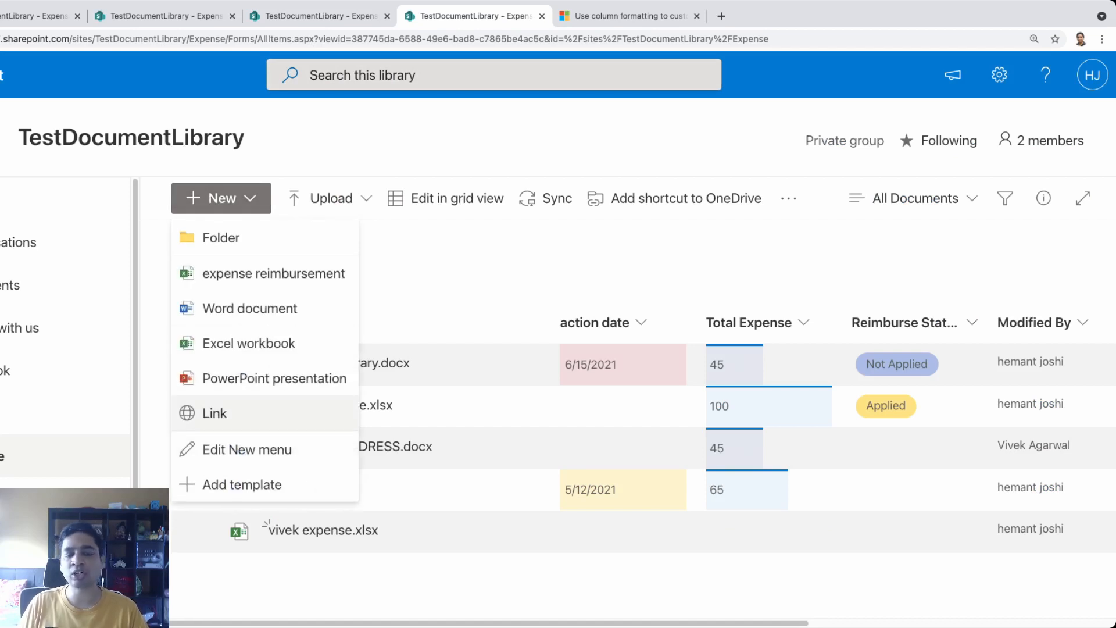
Create a link file named 'Column Format Link' targeting the pasted column formatting article URL
left_click(215, 413)
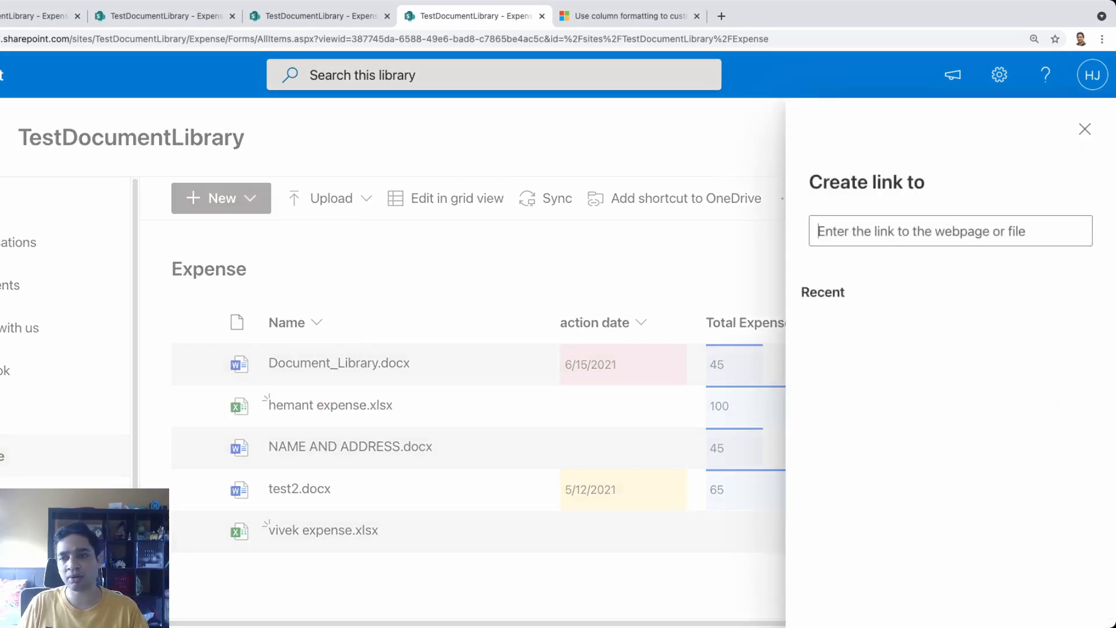
key("ctrl+v")
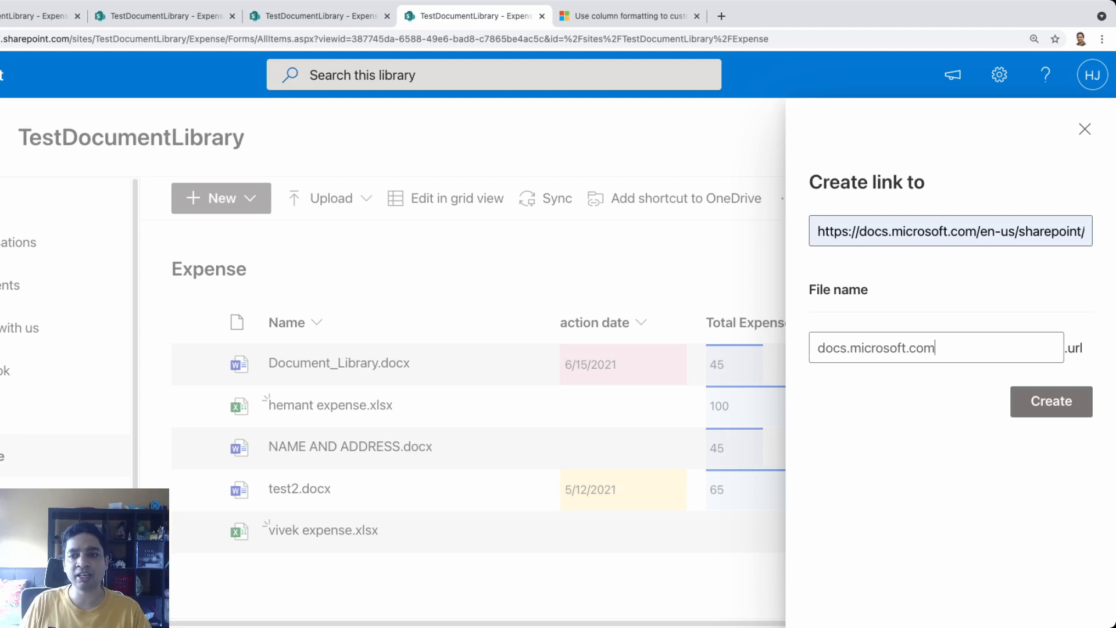
key("super+a")
type("Column F")
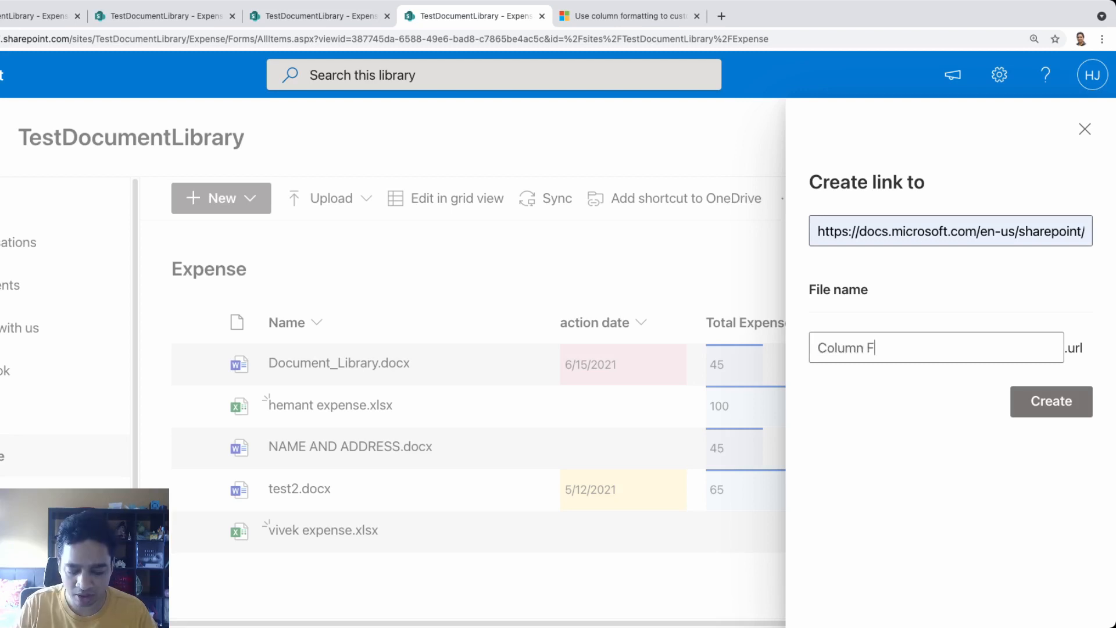
type("ormat L")
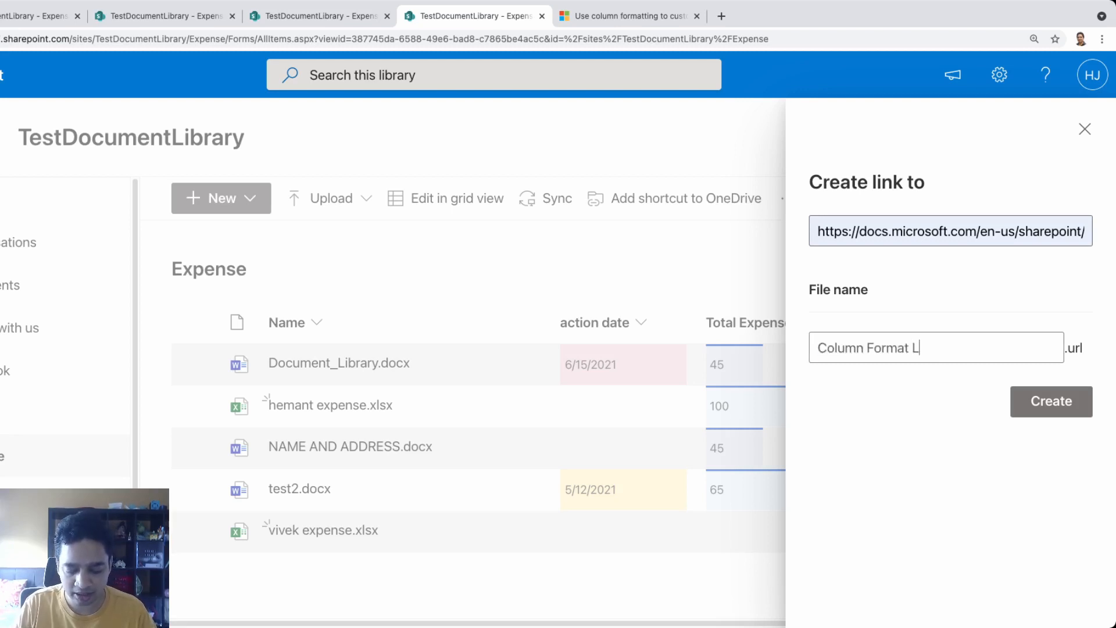
type("ink")
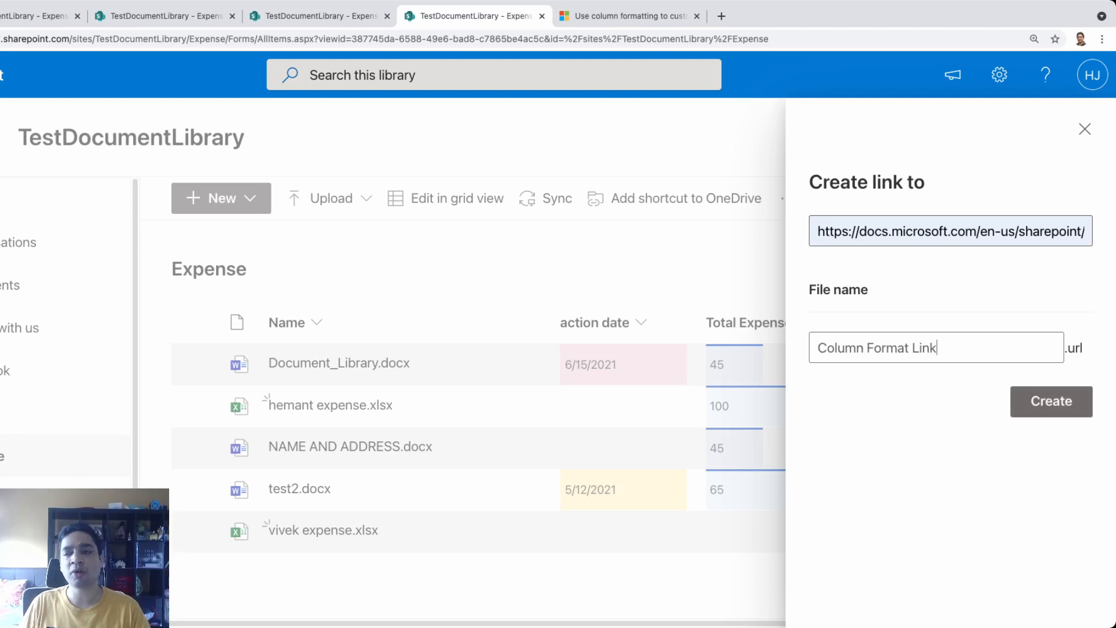
key("Return")
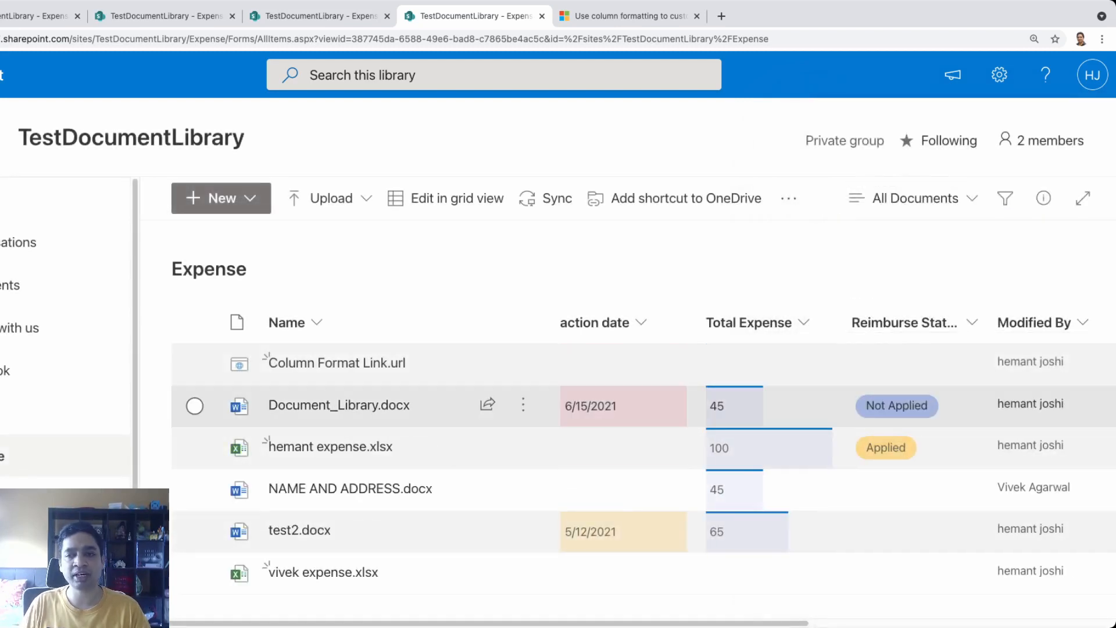
mouse_move(337, 364)
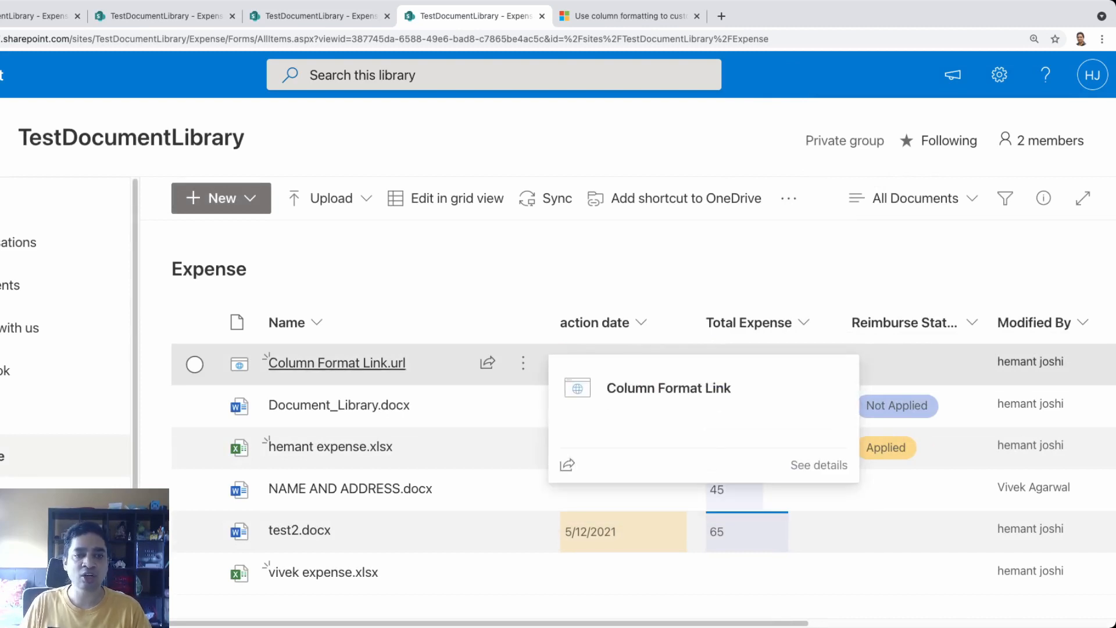
Open Column Format Link.url to load the article in a new tab, then return to the library
left_click(338, 363)
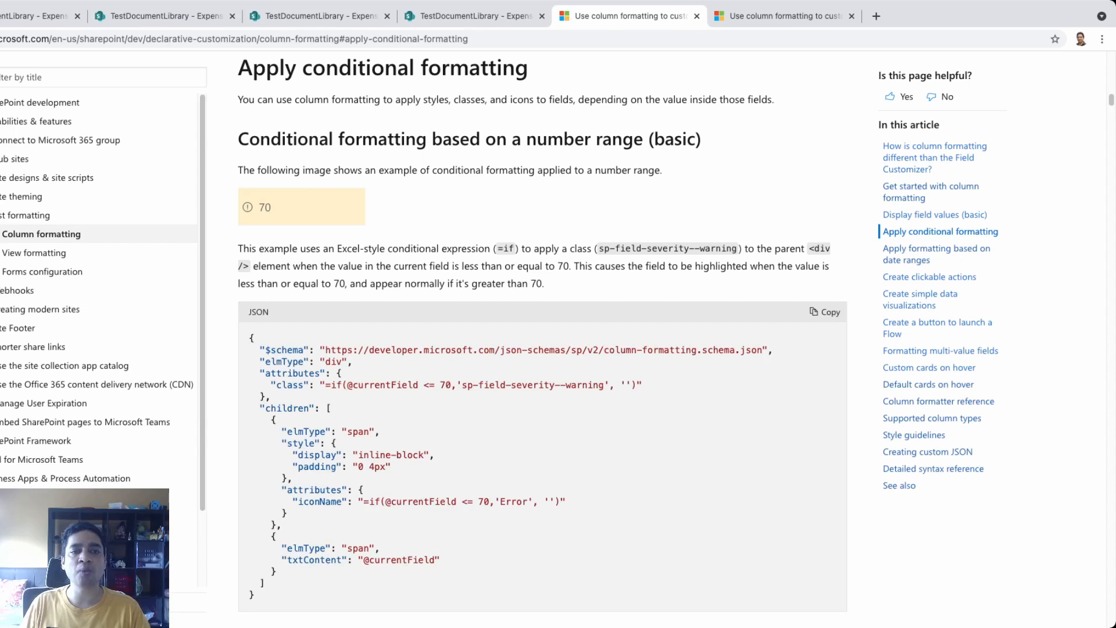
scroll(542, 337, "down", 2)
scroll(542, 337, "up", 20)
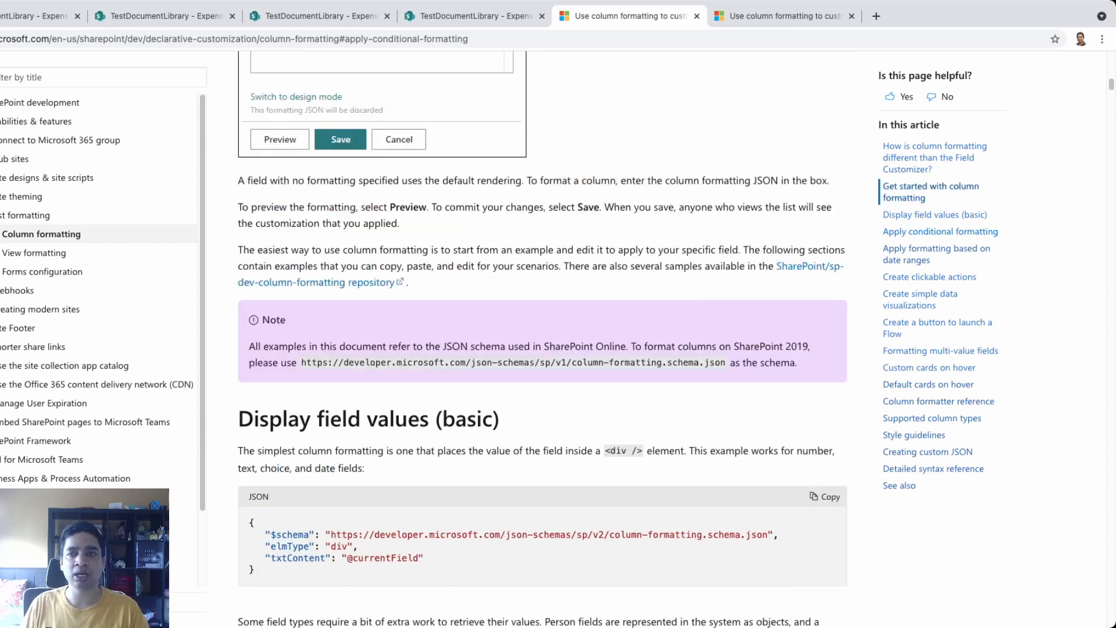
scroll(542, 395, "down", 20)
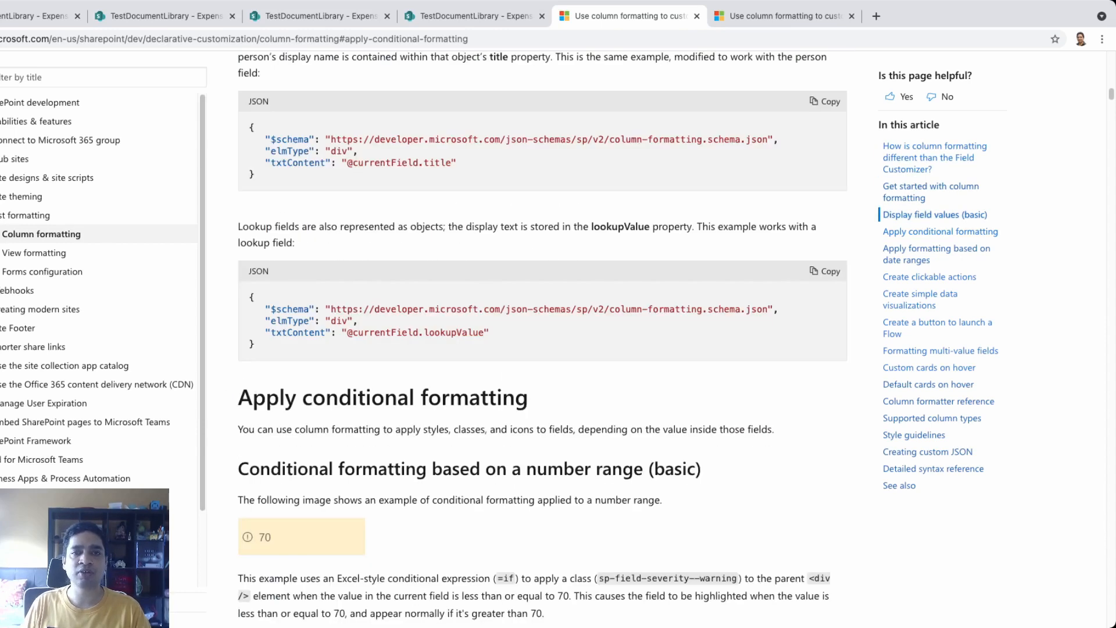
left_click(474, 16)
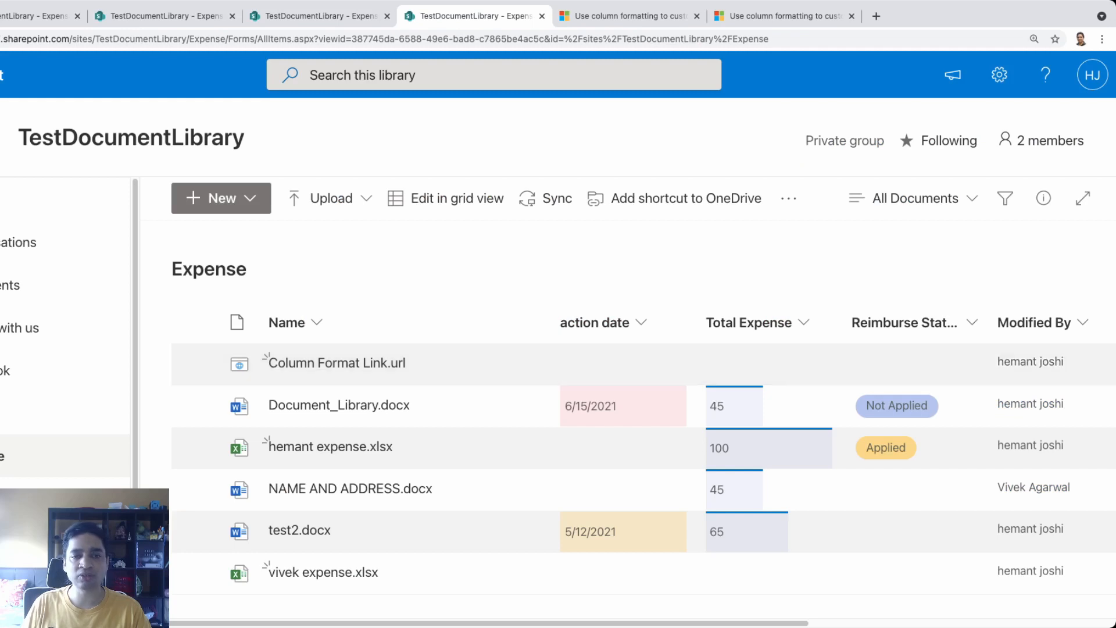
mouse_move(337, 363)
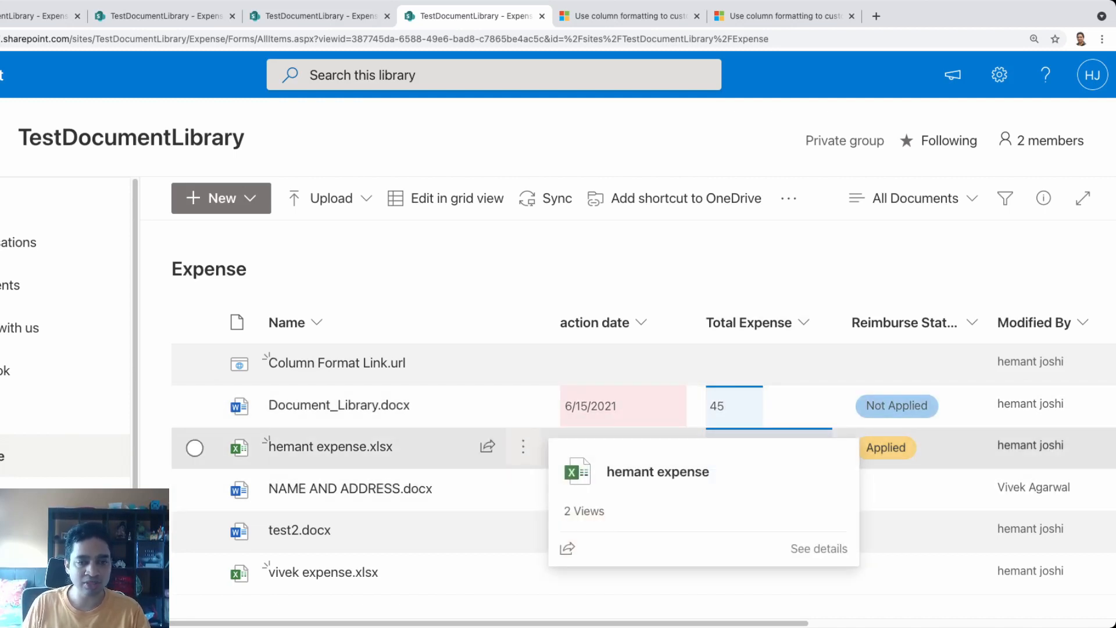
Pin the expense workbook, test2.docx and Document_Library.docx to the top of the Expense library
left_click(523, 446)
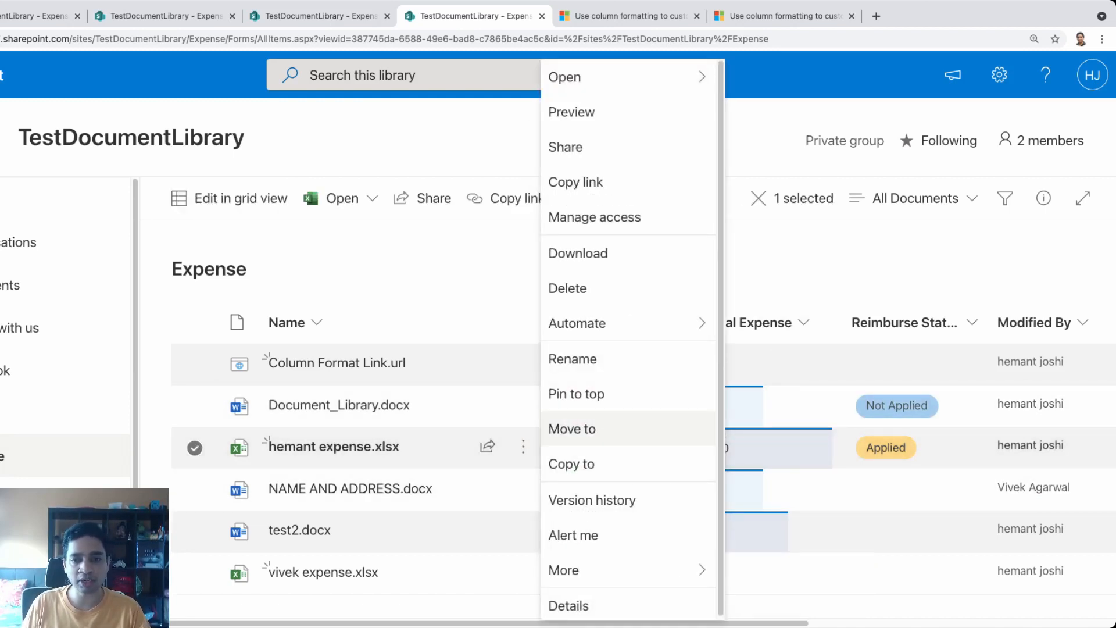
left_click(575, 394)
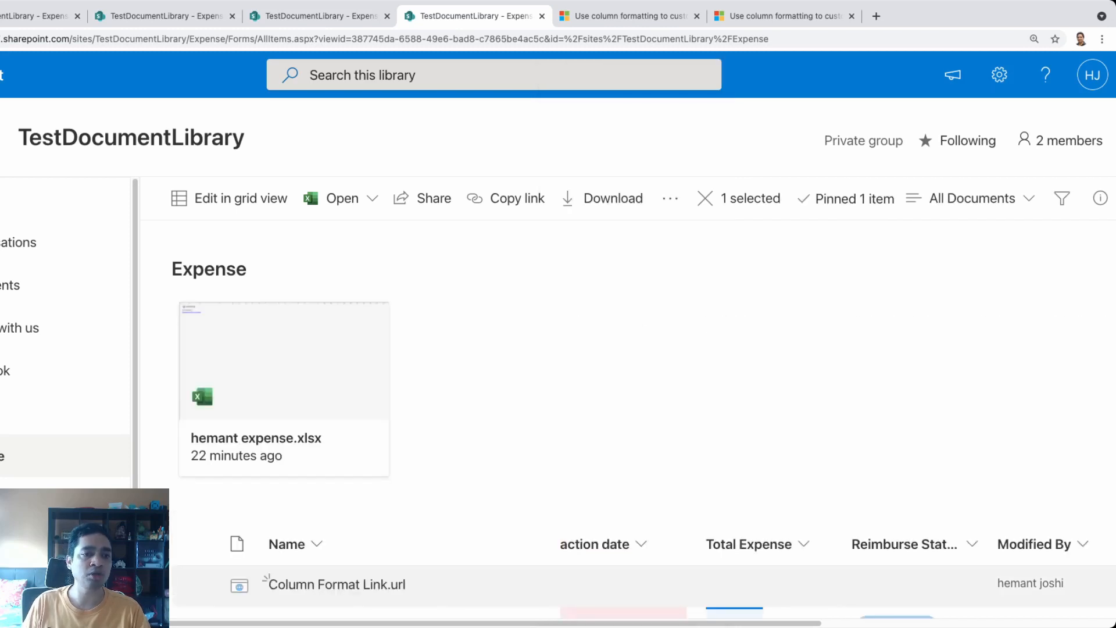
scroll(573, 401, "down", 3)
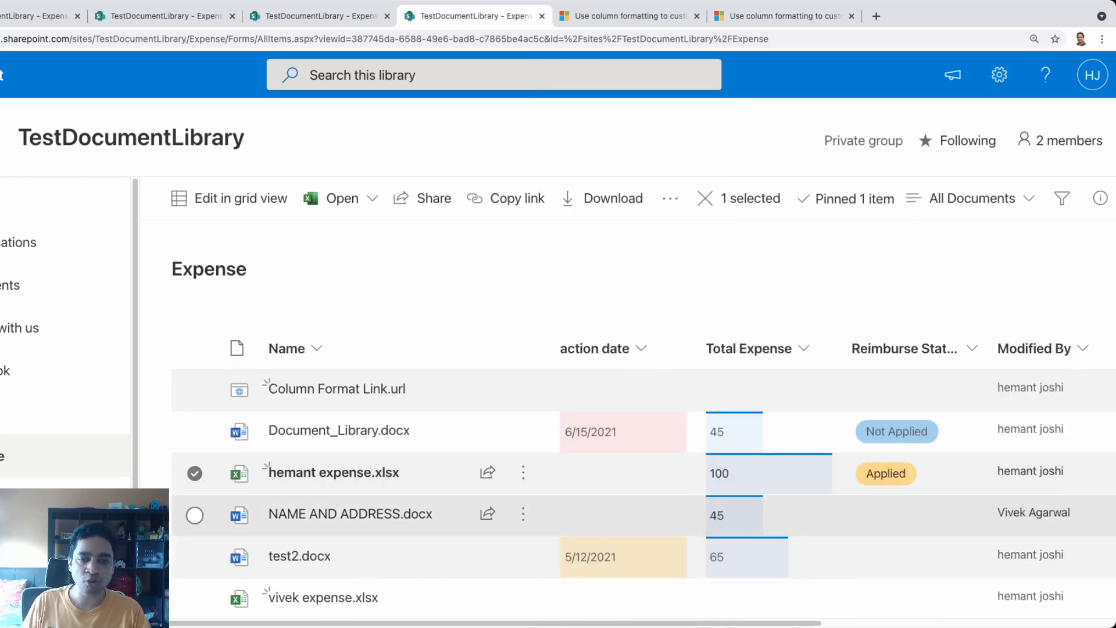
left_click(523, 556)
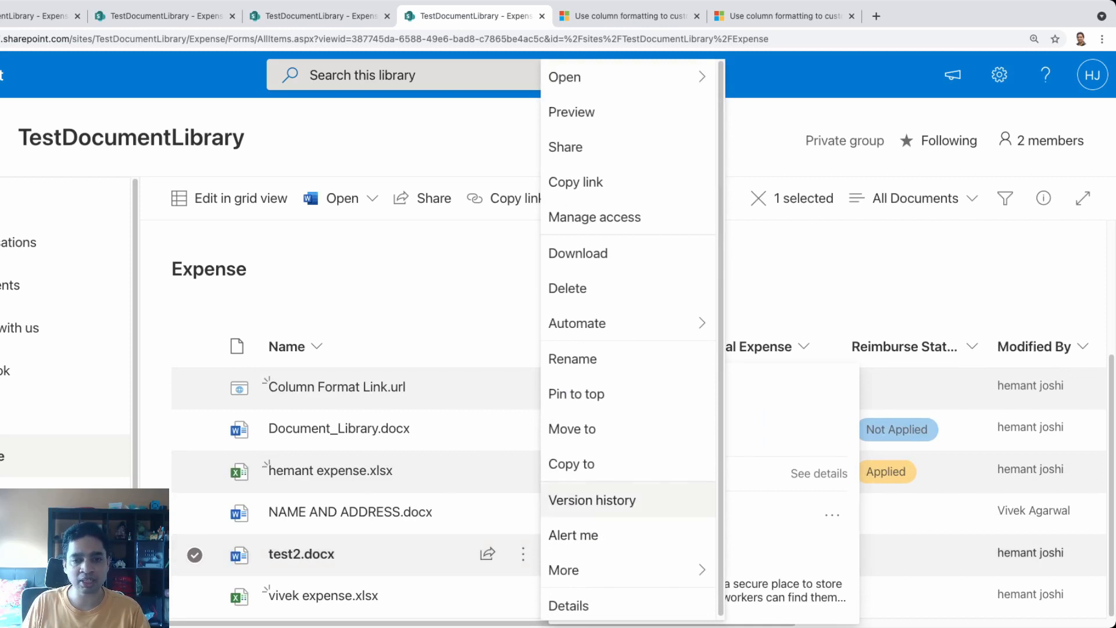
left_click(572, 393)
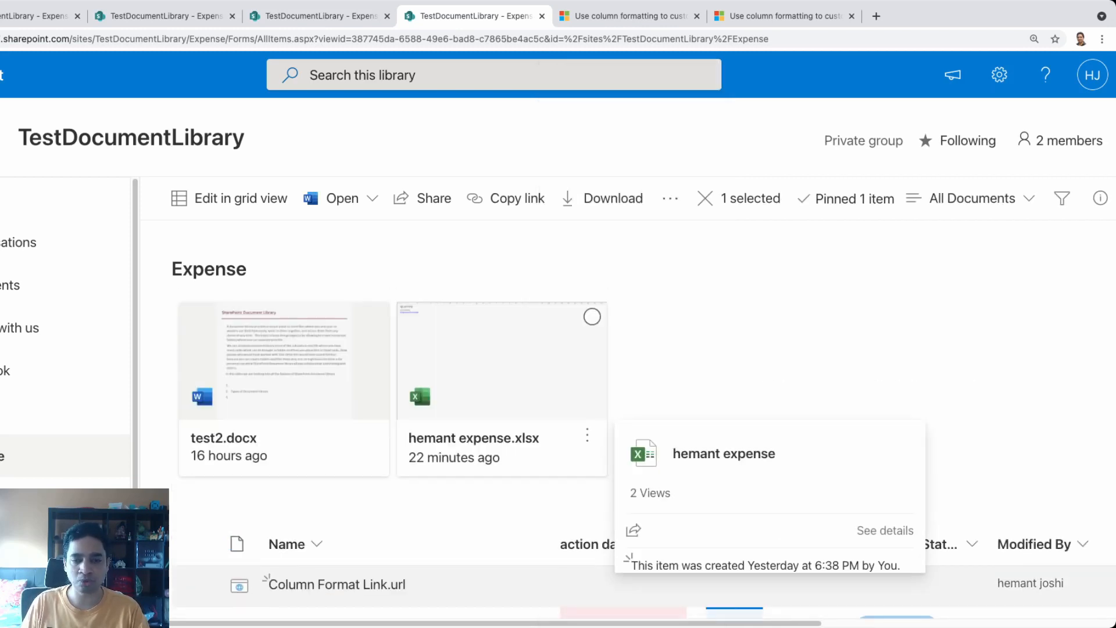
scroll(549, 494, "down", 4)
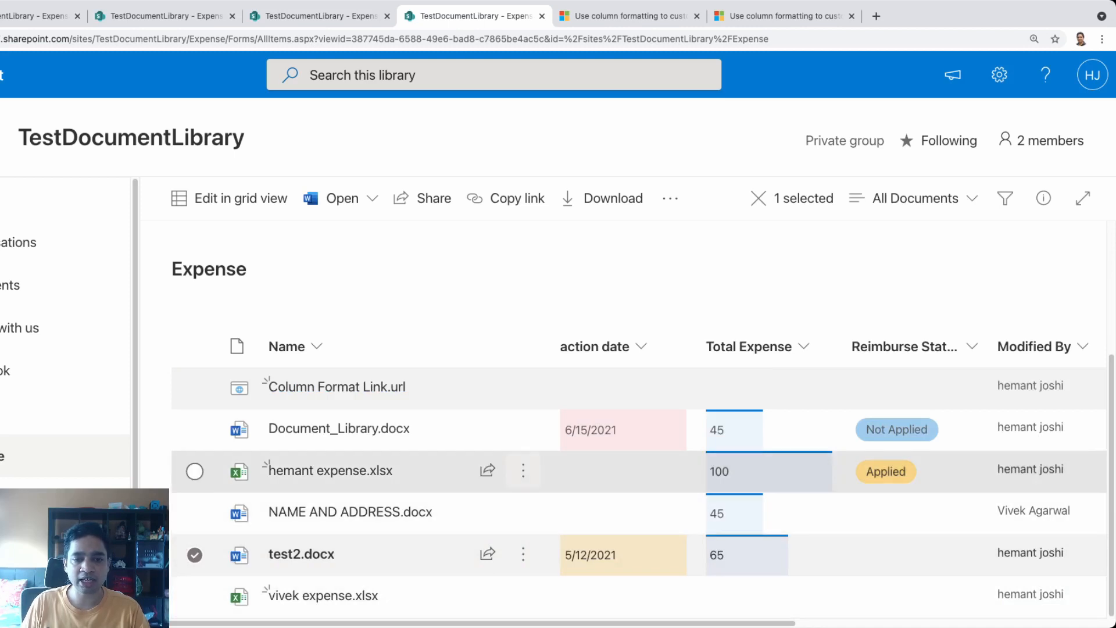
right_click(537, 429)
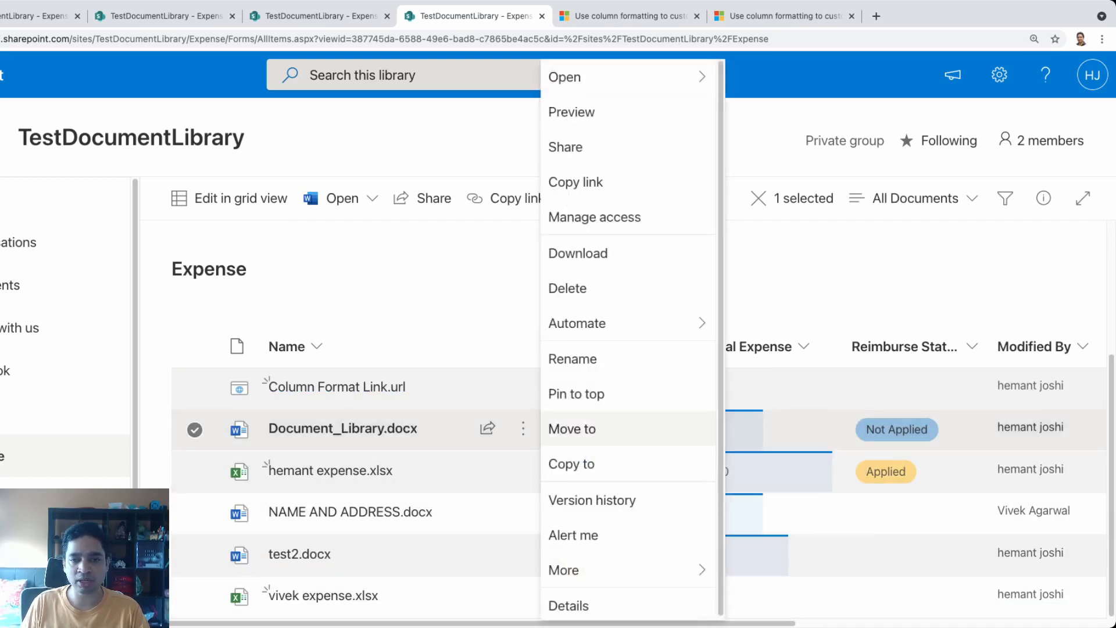
left_click(573, 393)
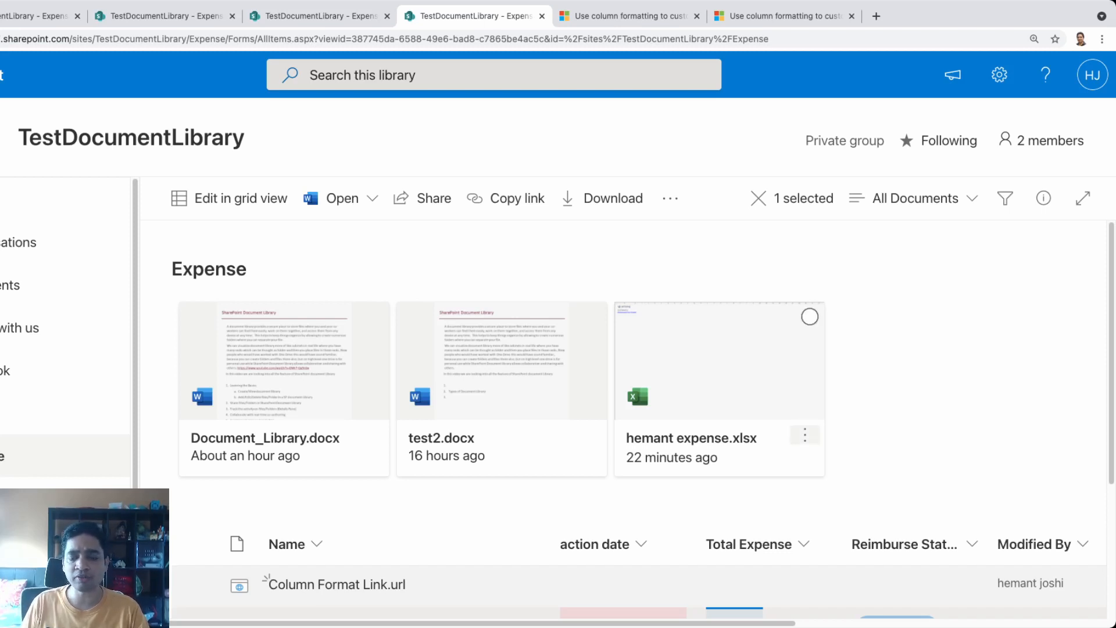
Move the pinned hemant expense file one place left among the pinned tiles
left_click(805, 435)
mouse_move(854, 394)
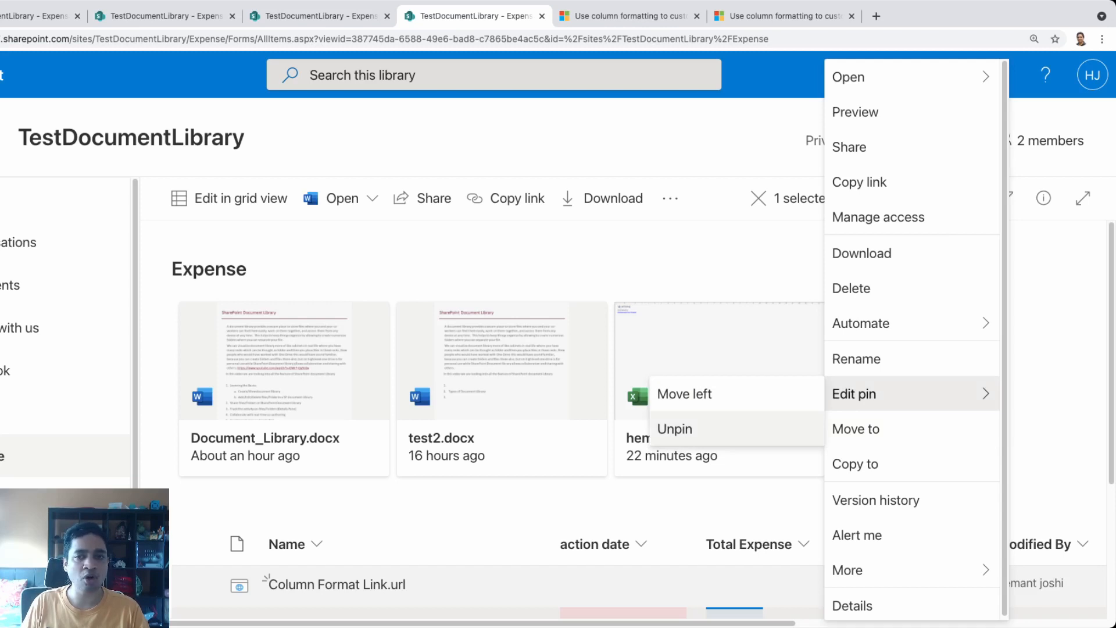
left_click(685, 394)
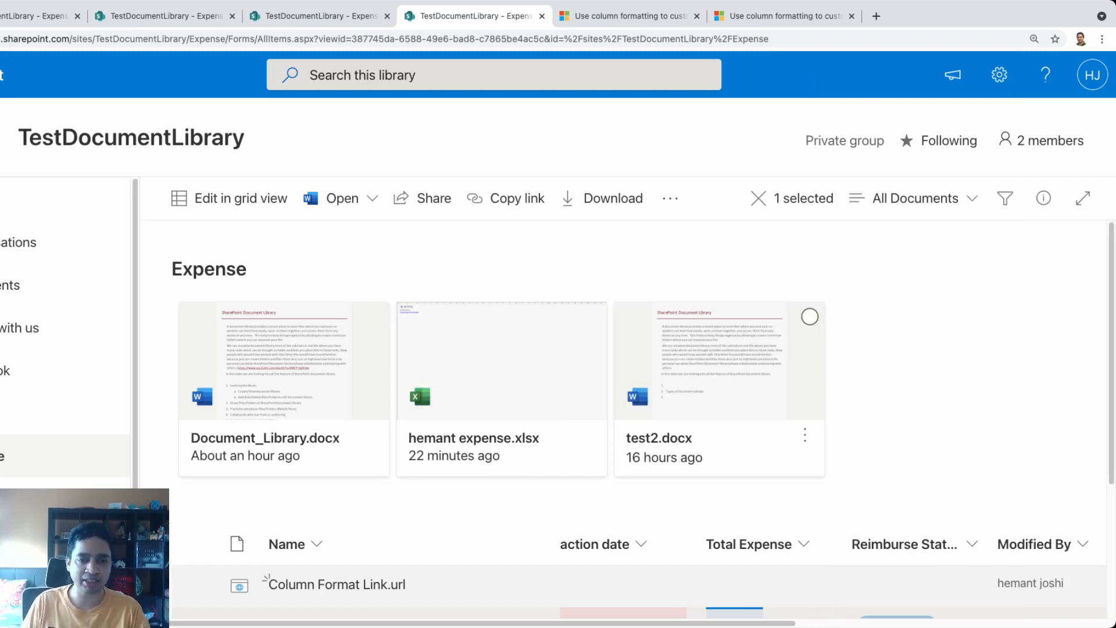
mouse_move(806, 435)
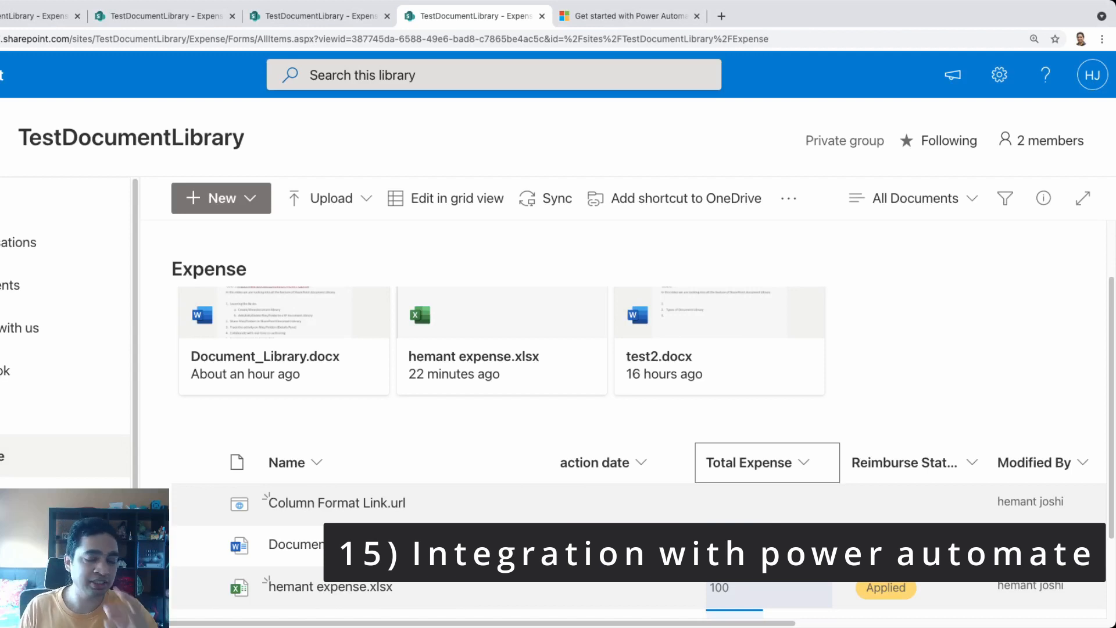
mouse_move(659, 356)
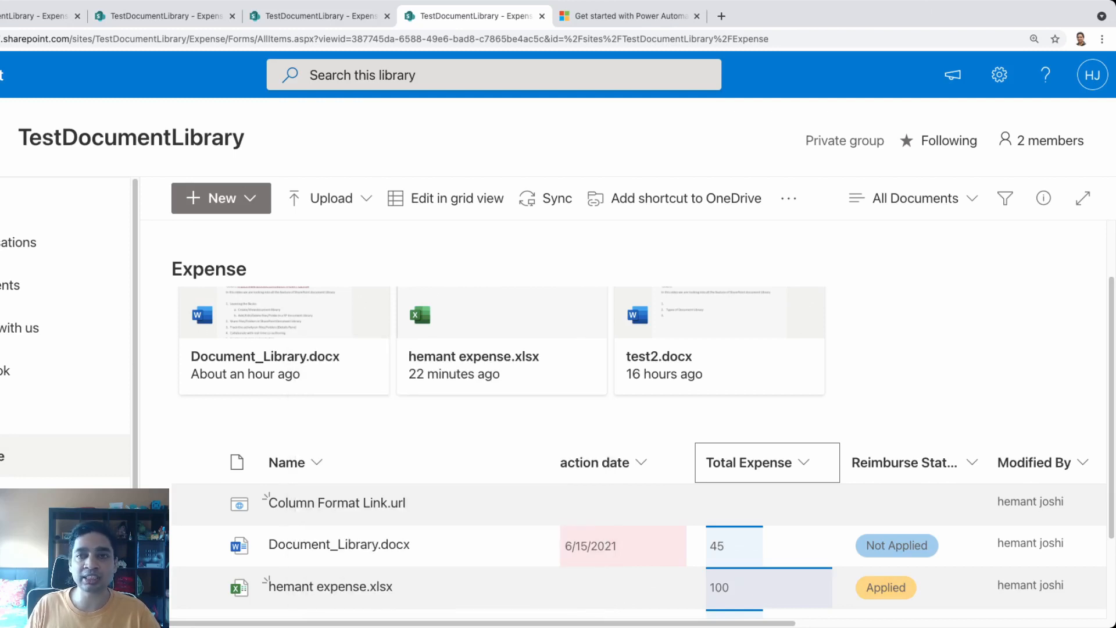
scroll(640, 407, "down", 1)
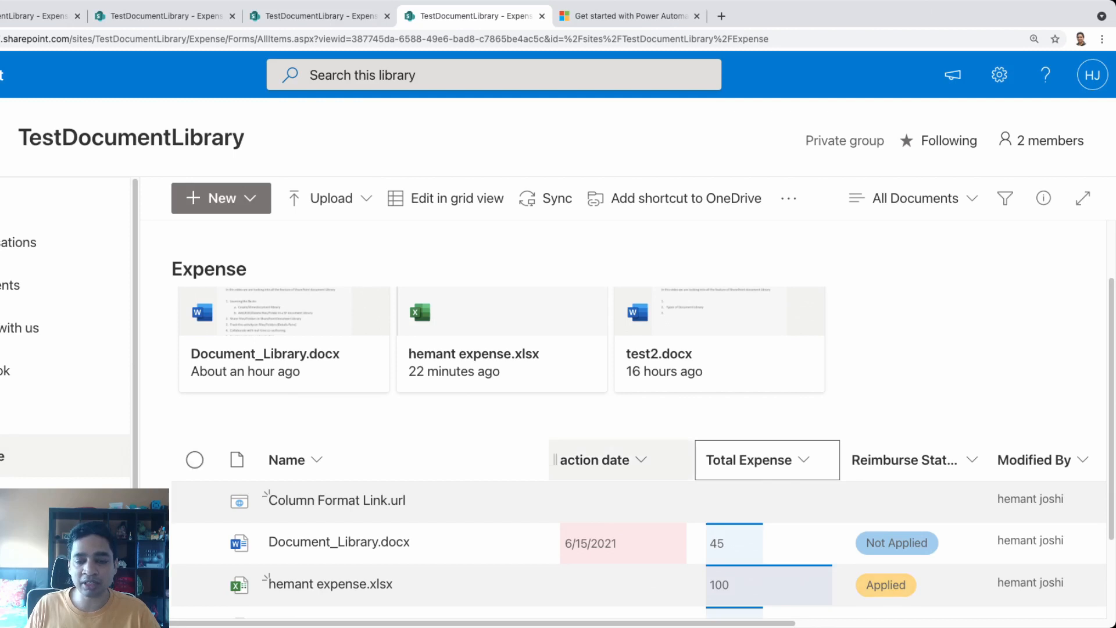
scroll(640, 406, "up", 1)
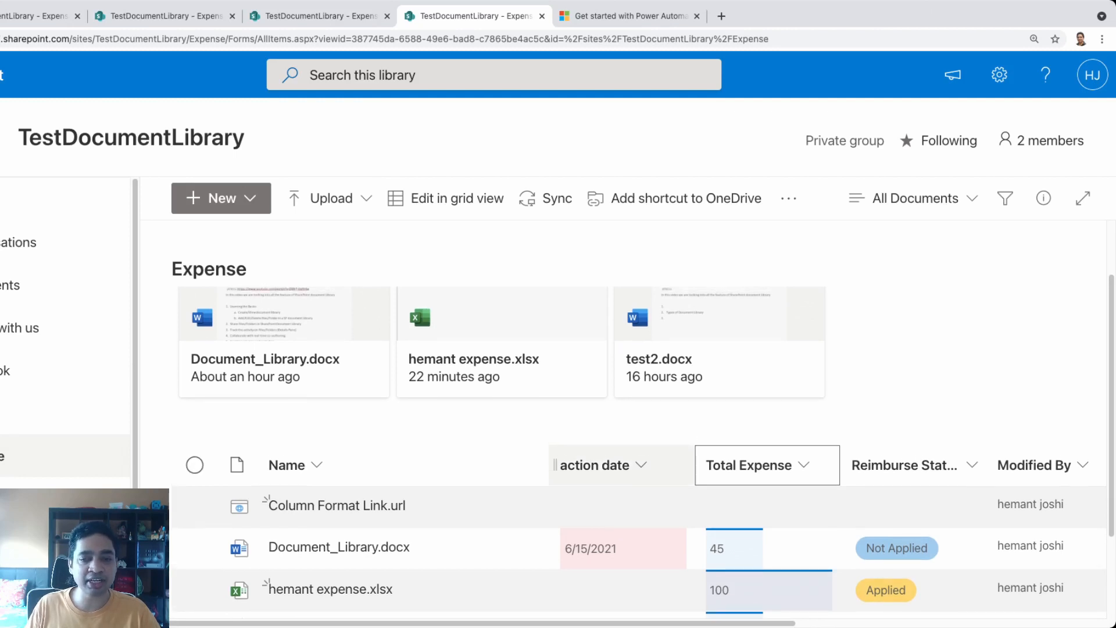
scroll(644, 446, "down", 2)
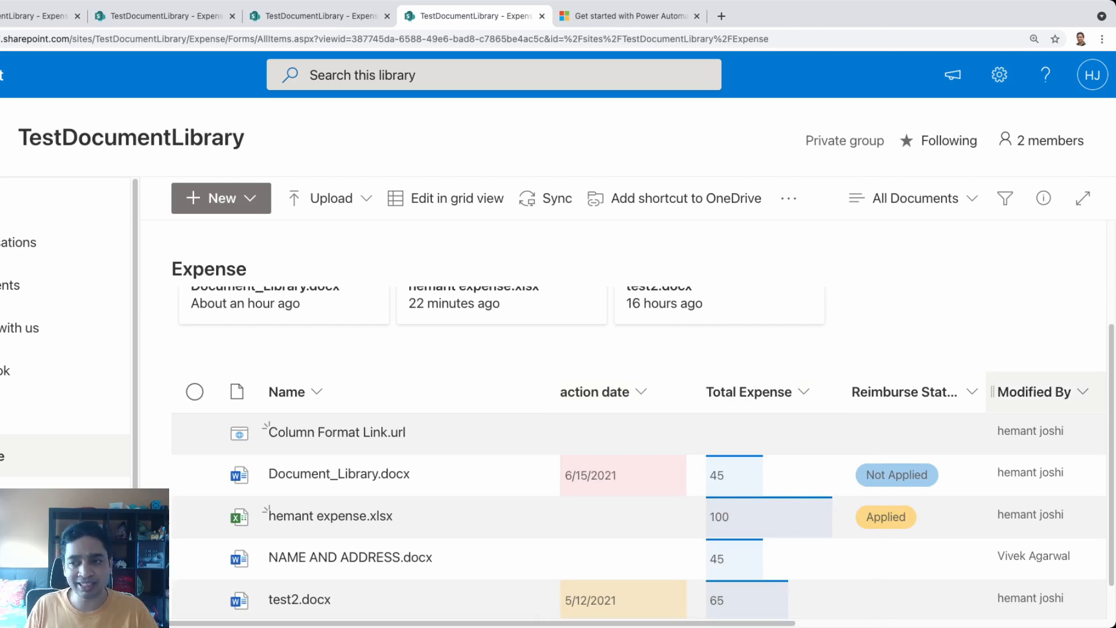
scroll(644, 453, "up", 1)
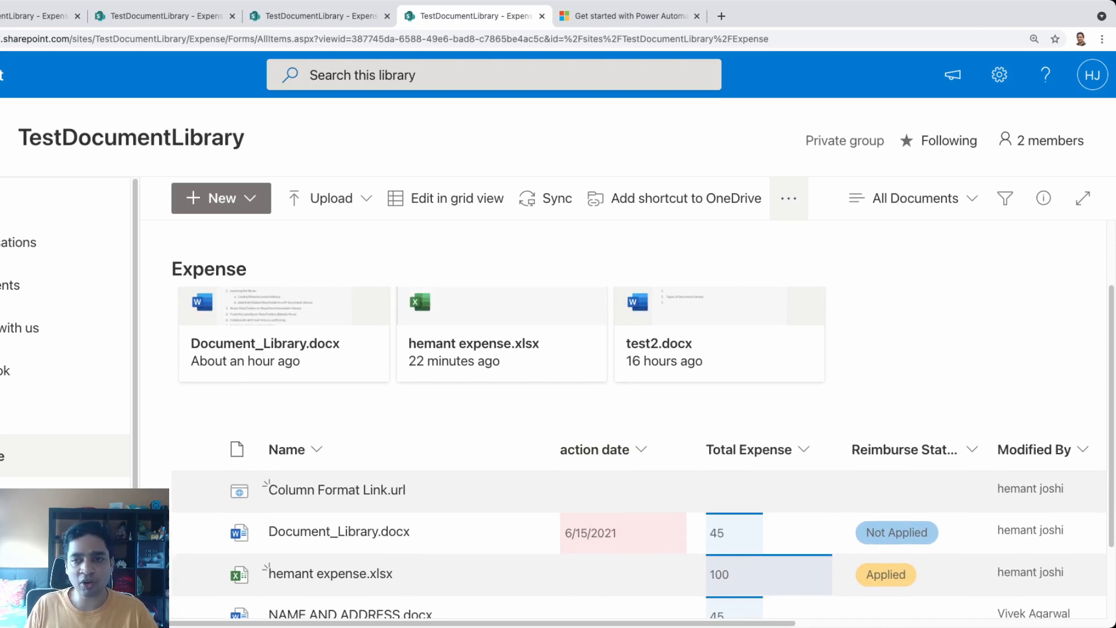
Create a Set a reminder flow on the action date column, emailing 3 days in advance
left_click(788, 198)
mouse_move(843, 273)
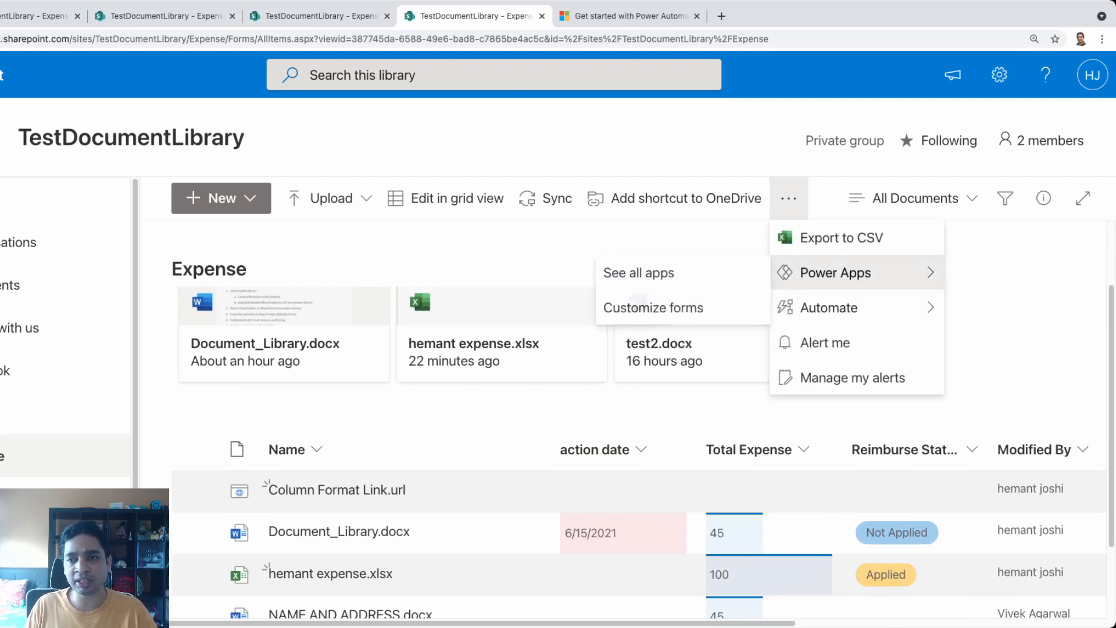
mouse_move(843, 308)
mouse_move(669, 308)
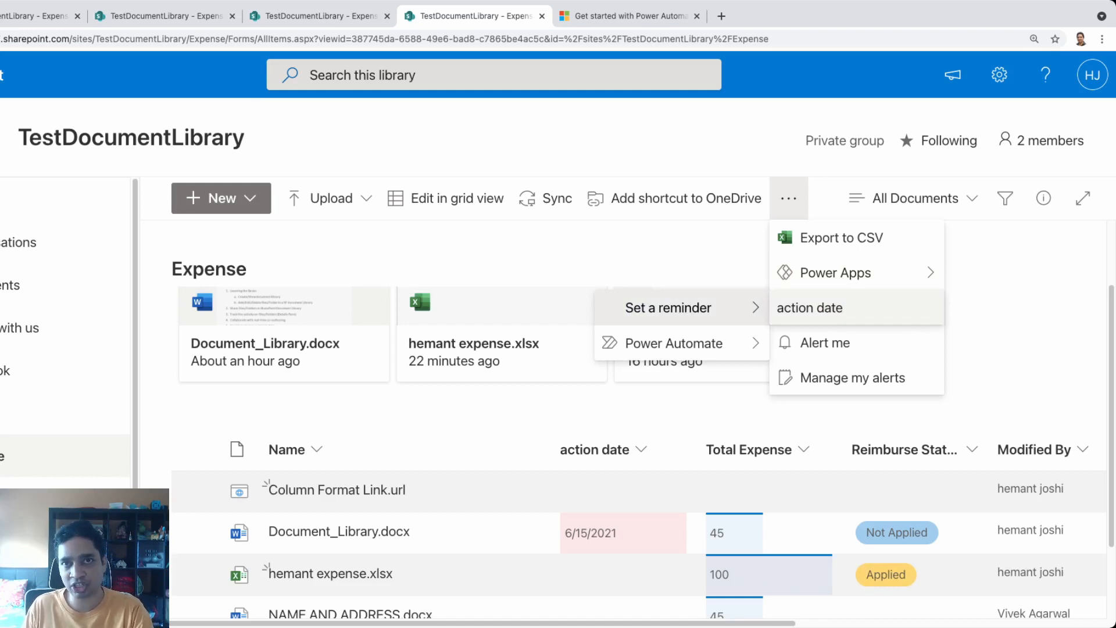
left_click(809, 308)
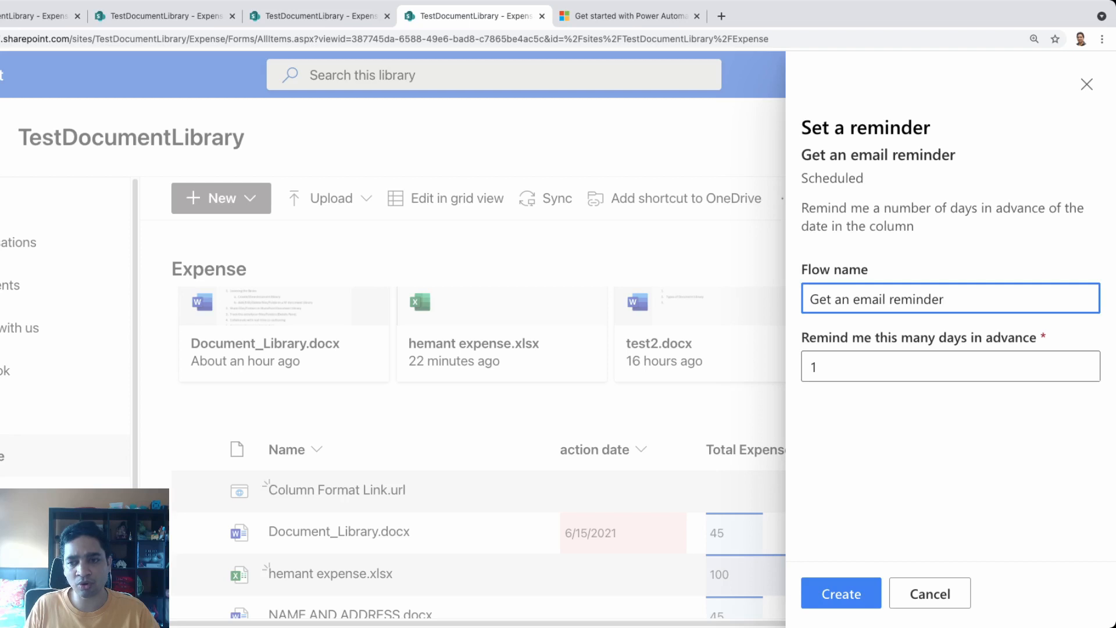
left_click(1085, 362)
left_click(1084, 362)
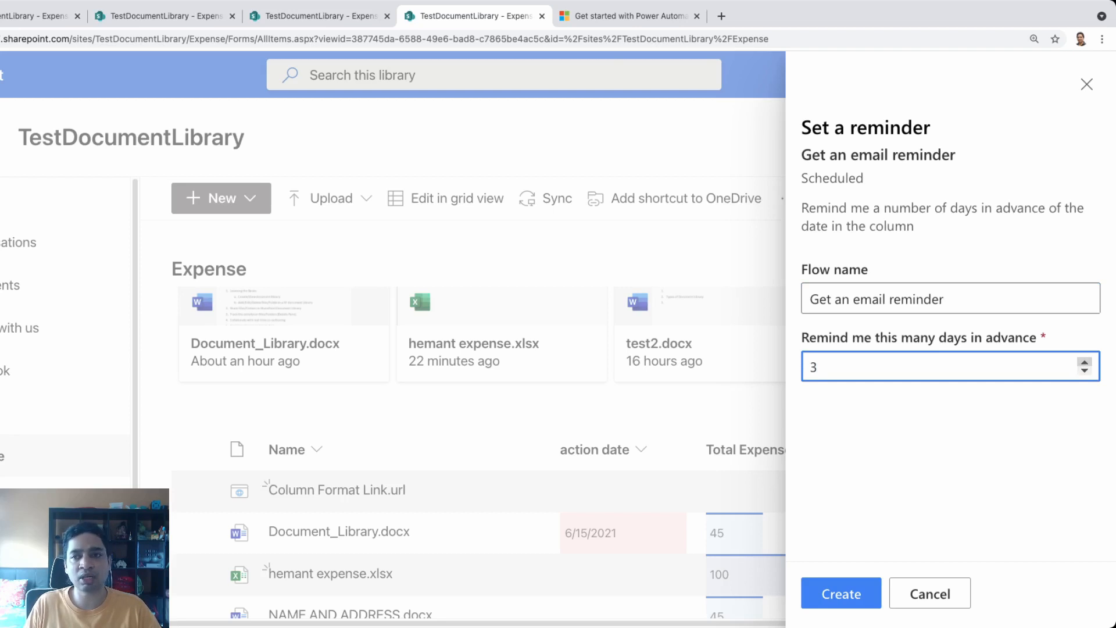
left_click(841, 593)
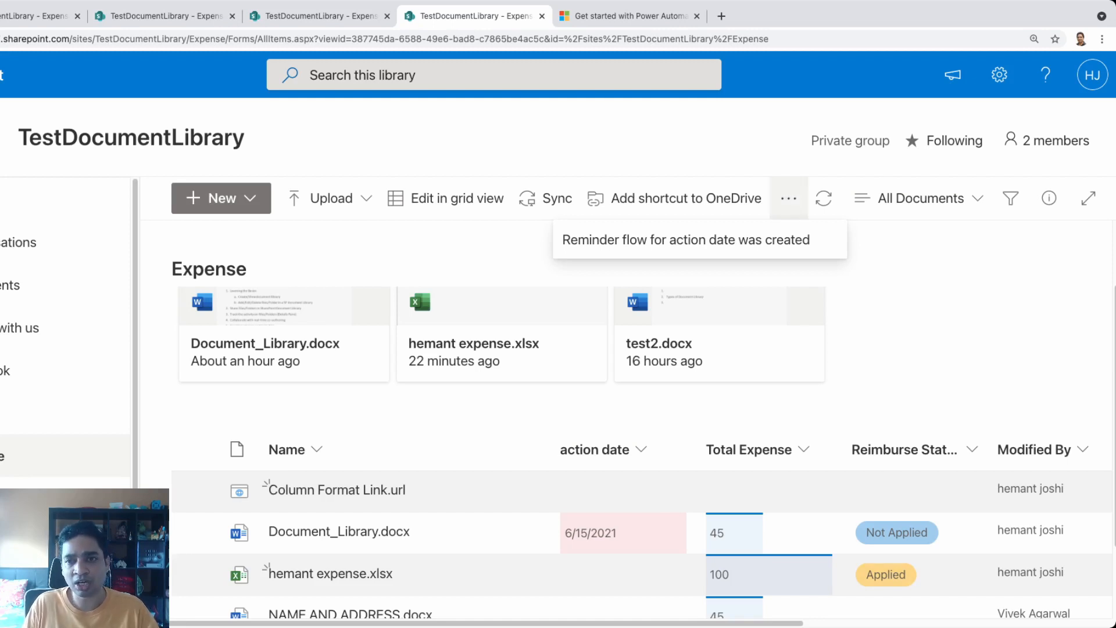
left_click(788, 199)
Start Power Automate's Create a flow panel and open the See your flows list
mouse_move(829, 308)
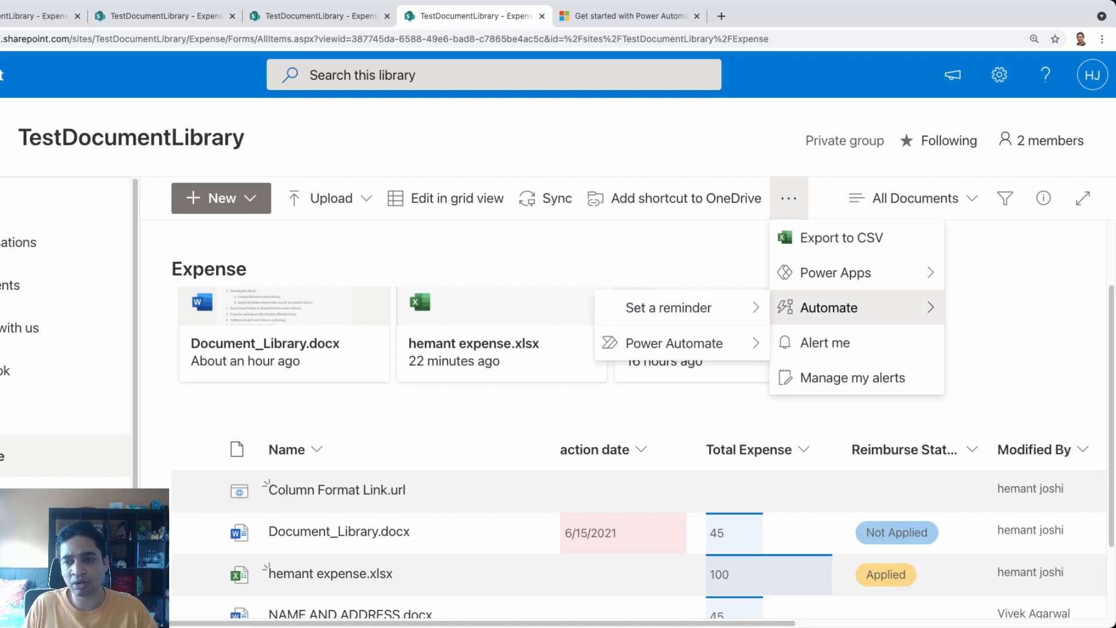
mouse_move(668, 307)
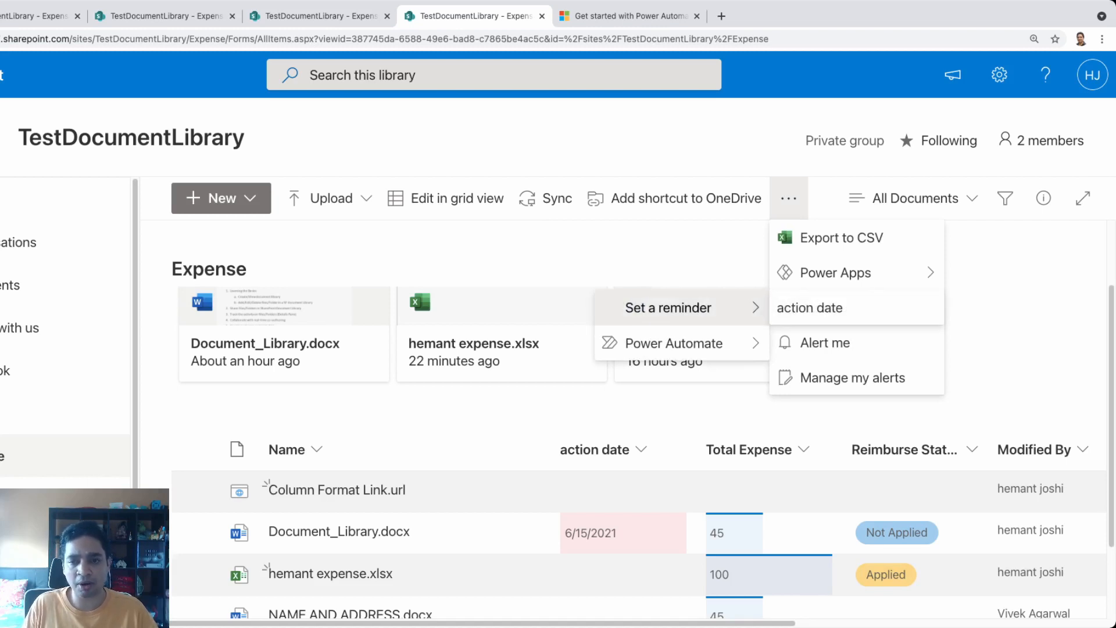
mouse_move(673, 343)
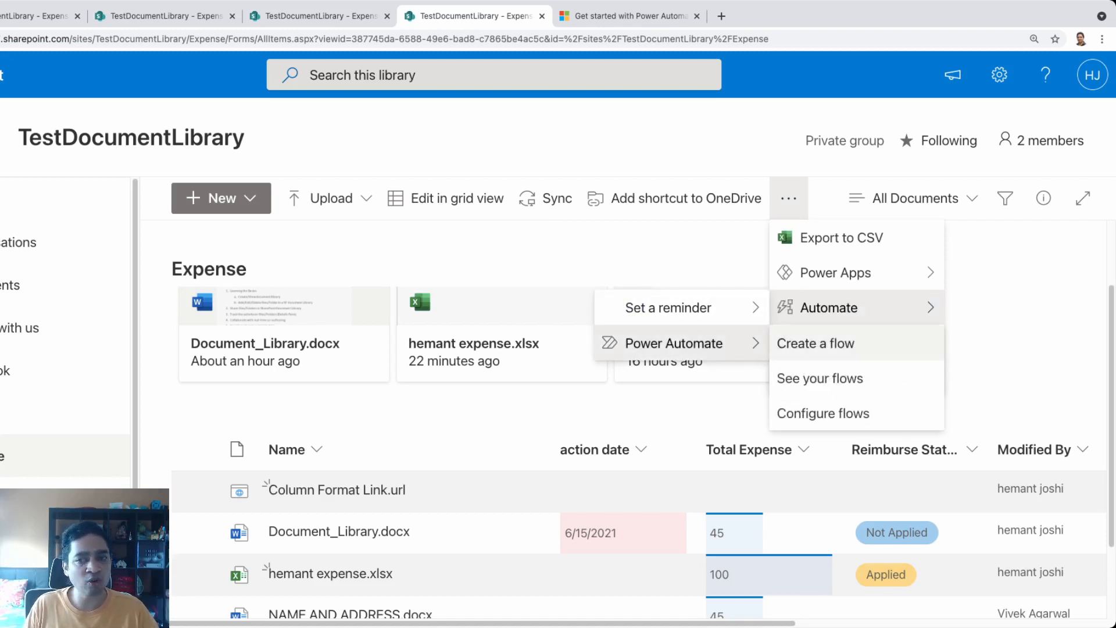
left_click(816, 343)
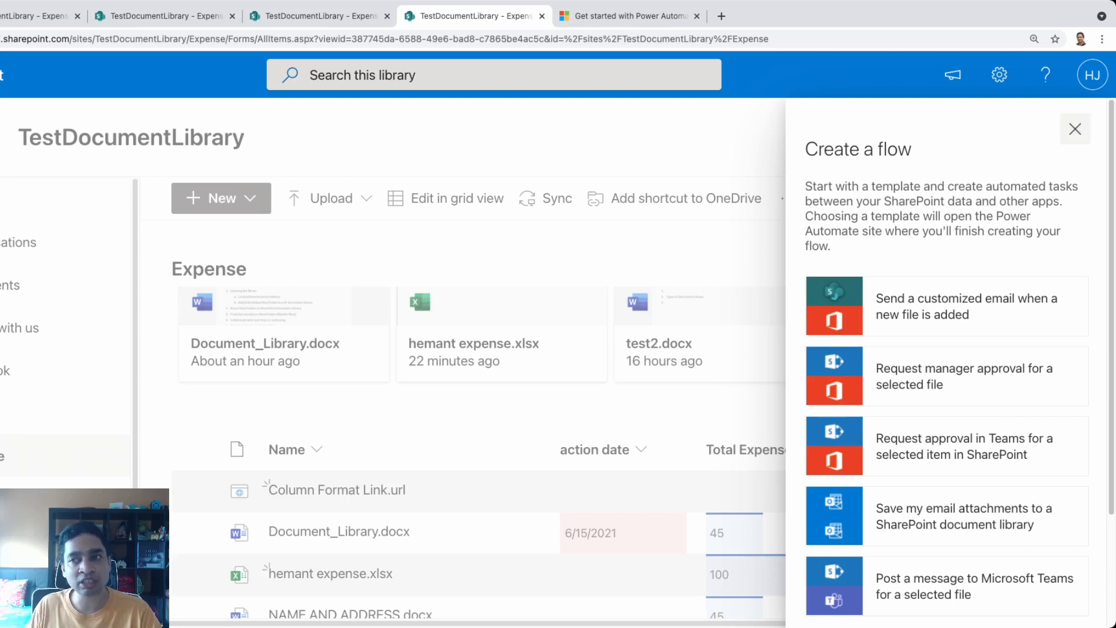
left_click(1075, 129)
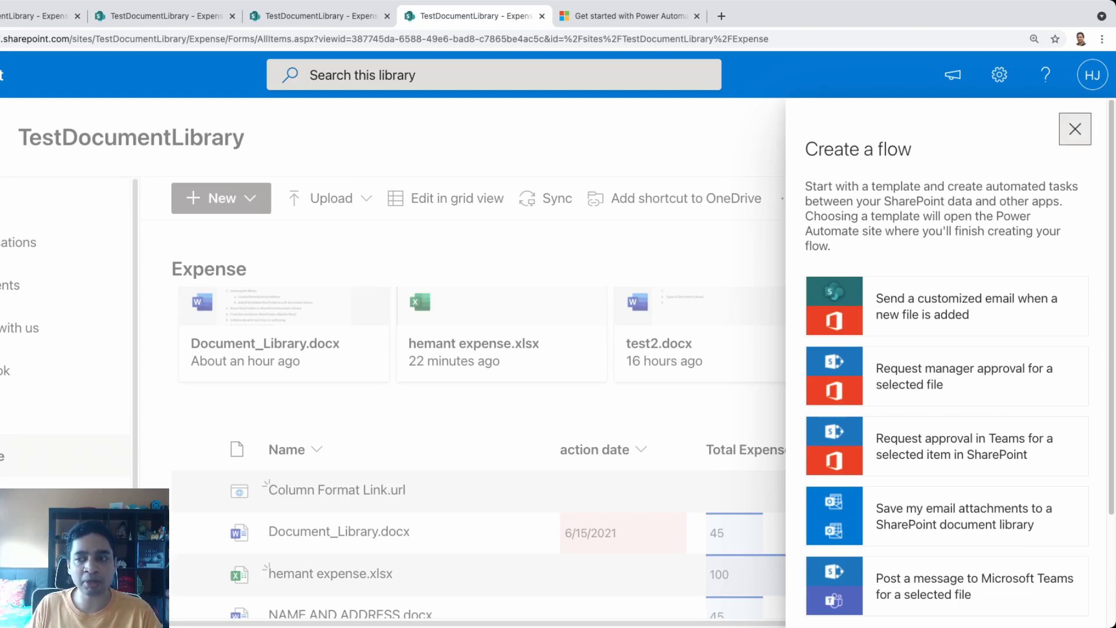
scroll(976, 491, "down", 10)
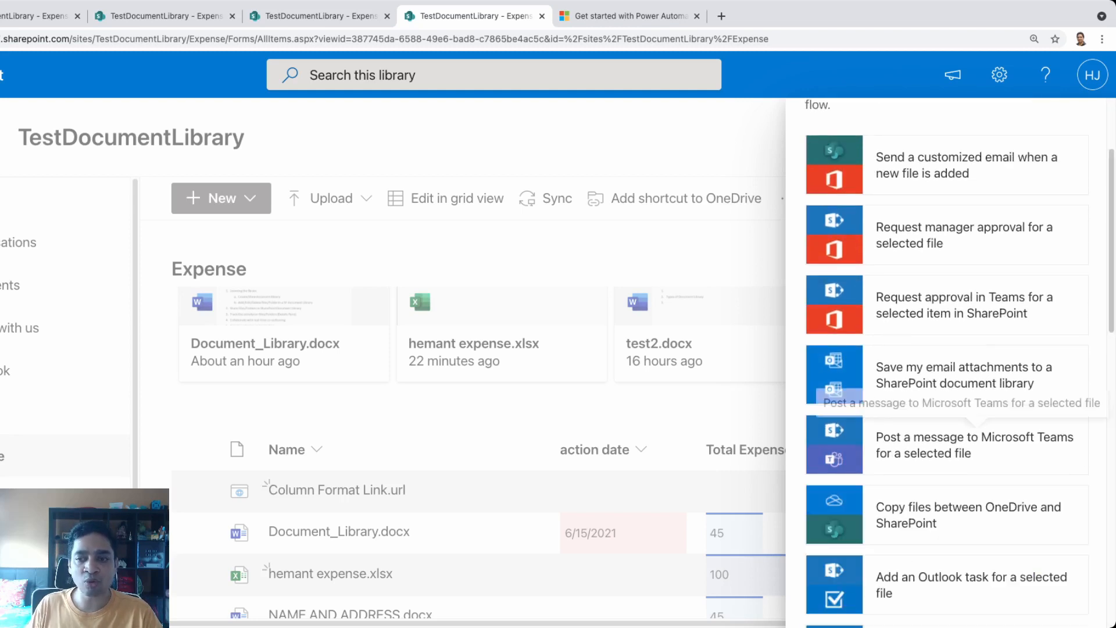
scroll(977, 491, "down", 5)
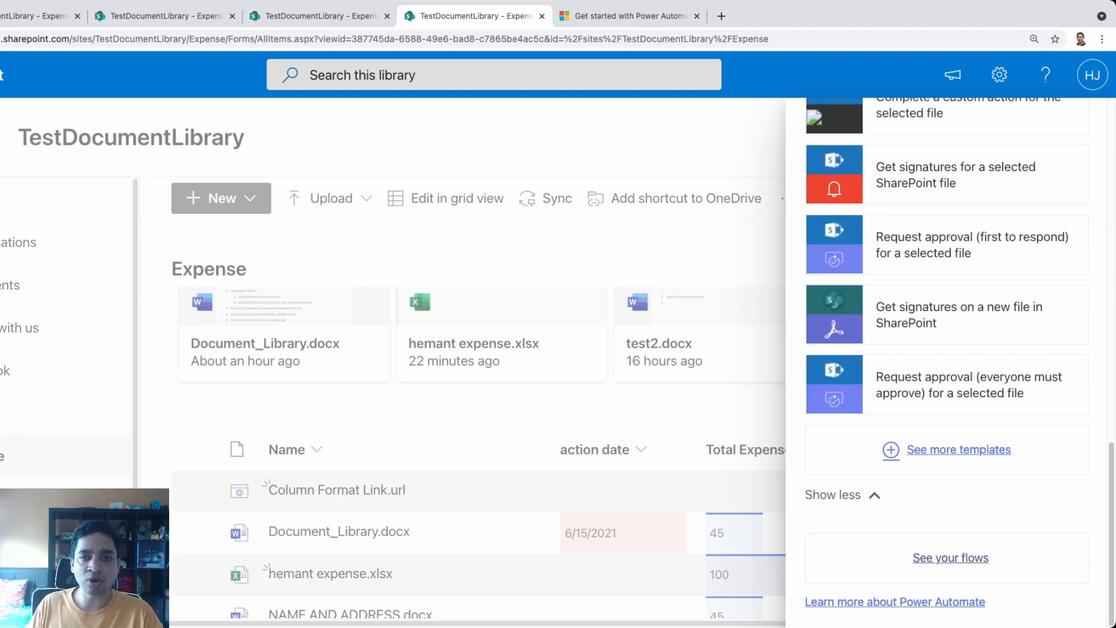
left_click(950, 558)
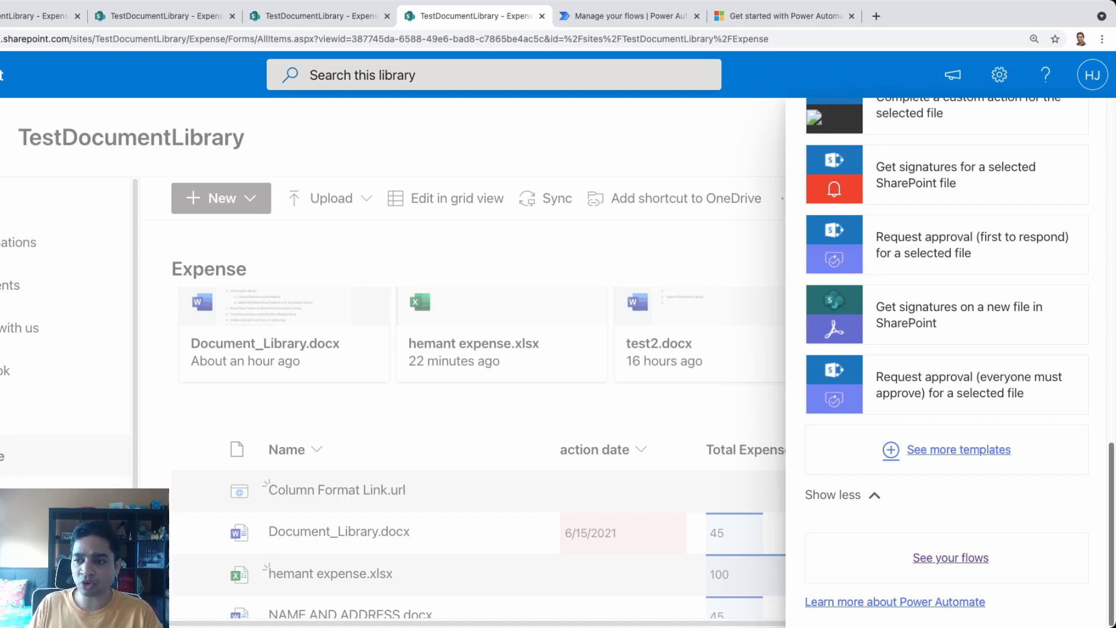
Close the flow templates panel and dismiss the additional actions menu, returning to the Expense library
scroll(948, 361, "up", 10)
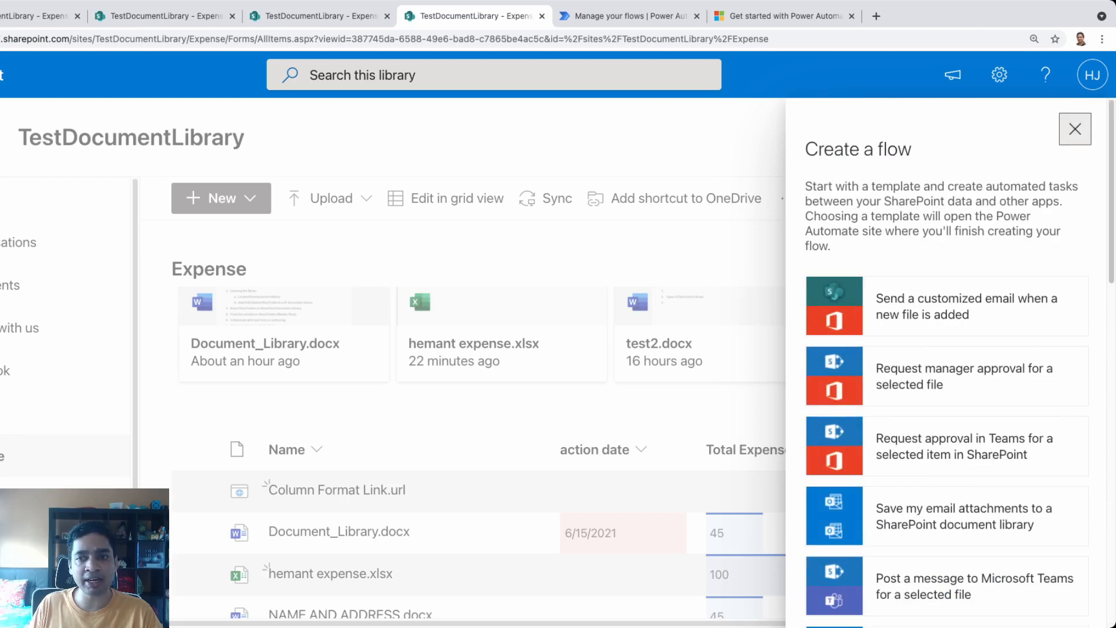
left_click(1075, 129)
left_click(789, 198)
key("Escape")
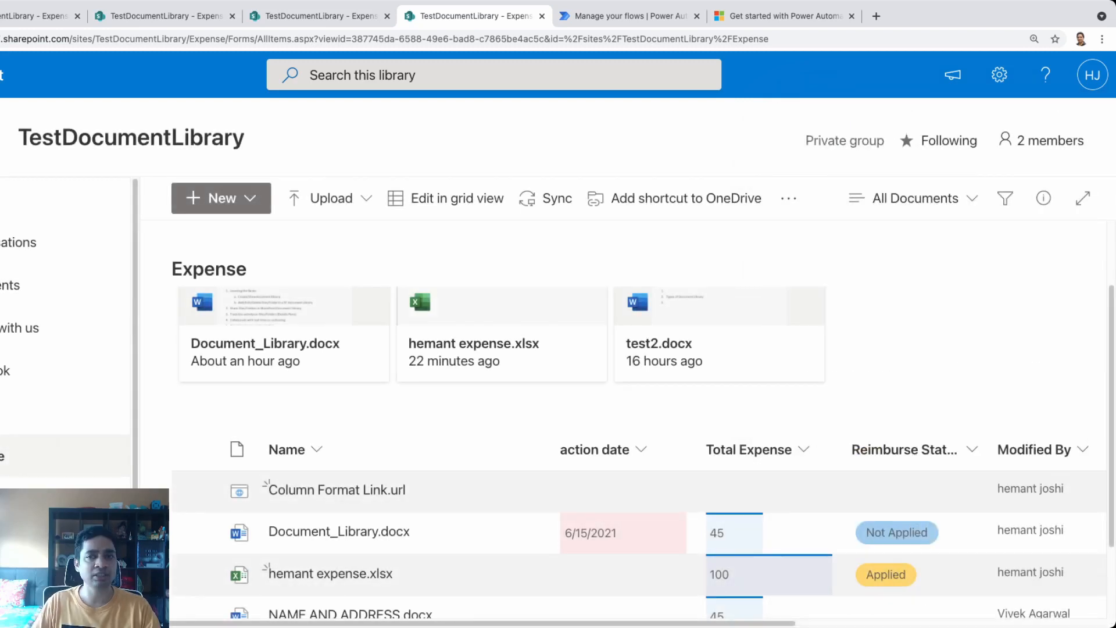